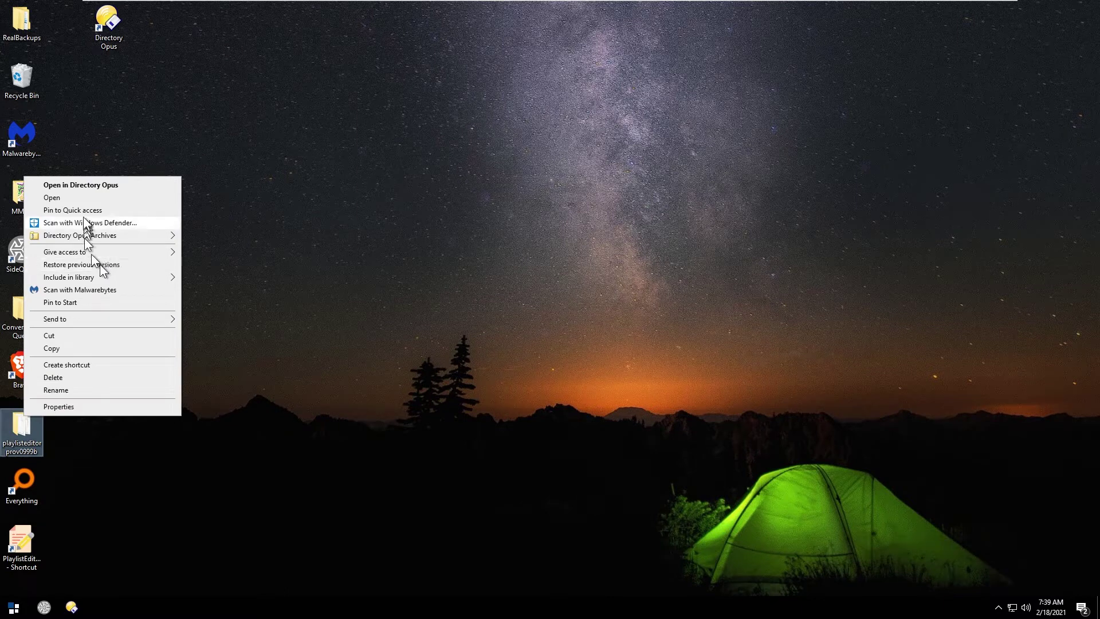
# Step: Open the desktop folder playlisteditorprov0999b in Windows File Explorer, view its contents and close the window
pyautogui.click(83, 199)
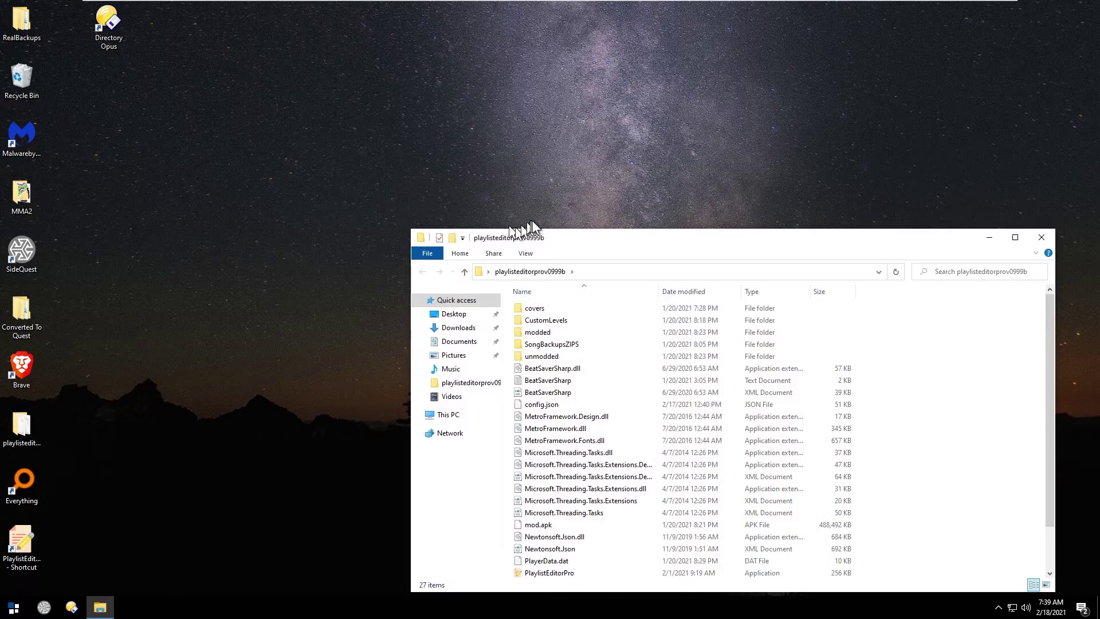
pyautogui.moveTo(532, 228); pyautogui.dragTo(587, 107)
pyautogui.click(1048, 112)
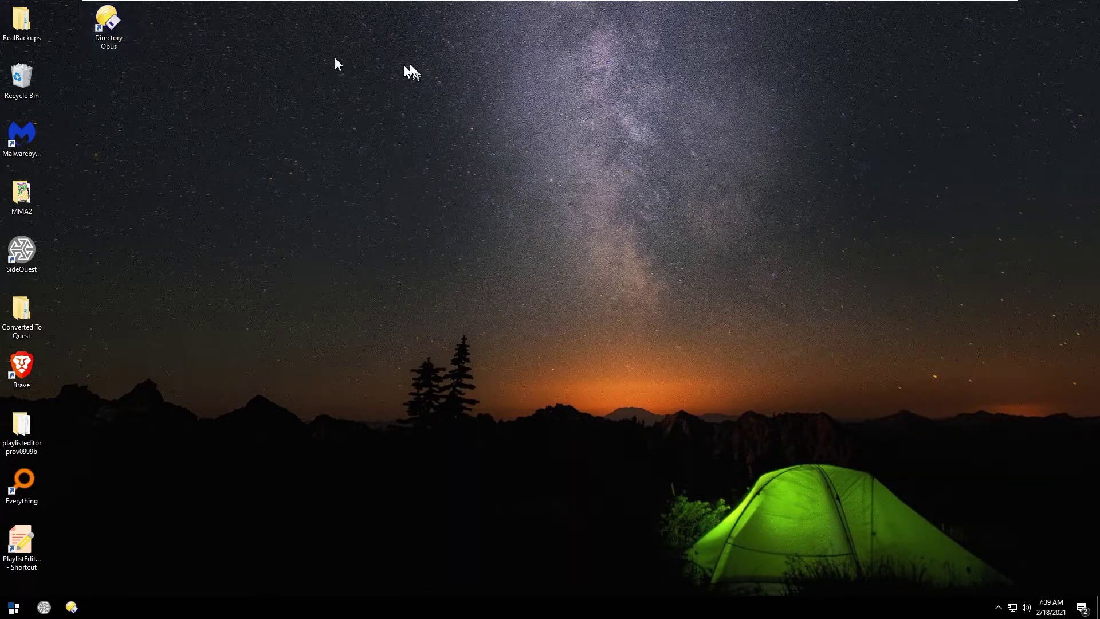
# Step: Open Directory Opus, maximize its window with the C: pane active, and restart the program with that layout
pyautogui.doubleClick(115, 23)
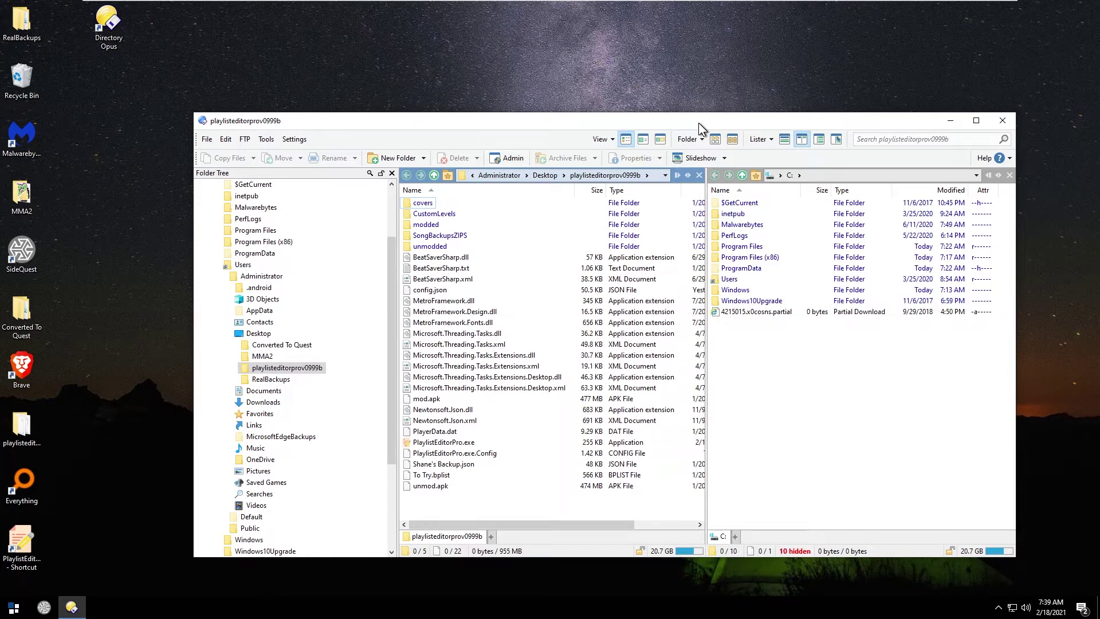
pyautogui.click(977, 121)
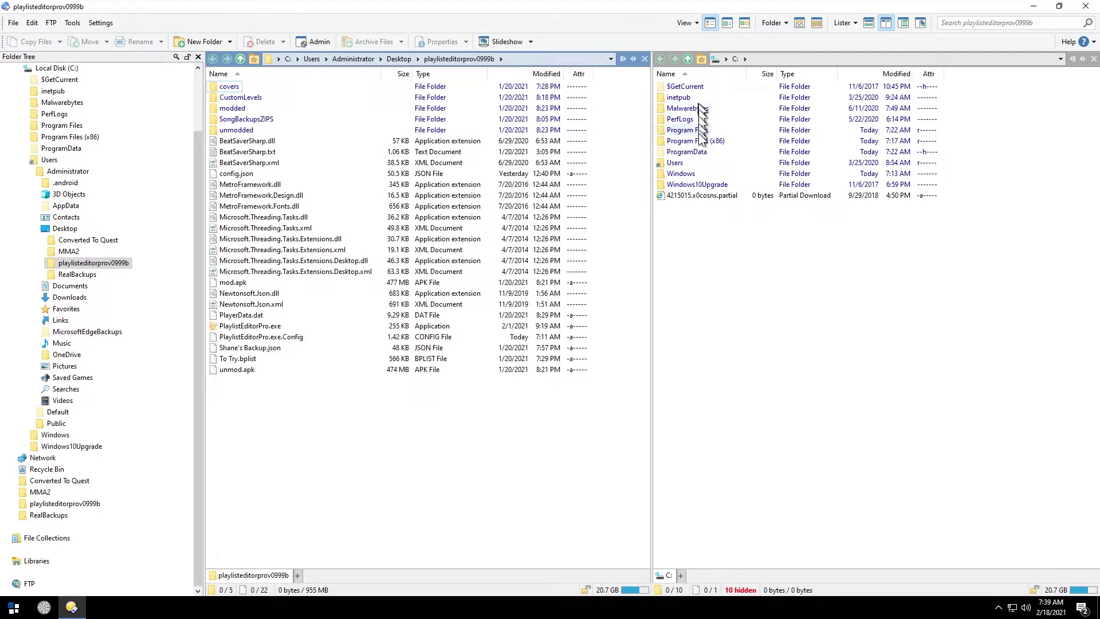
pyautogui.click(720, 246)
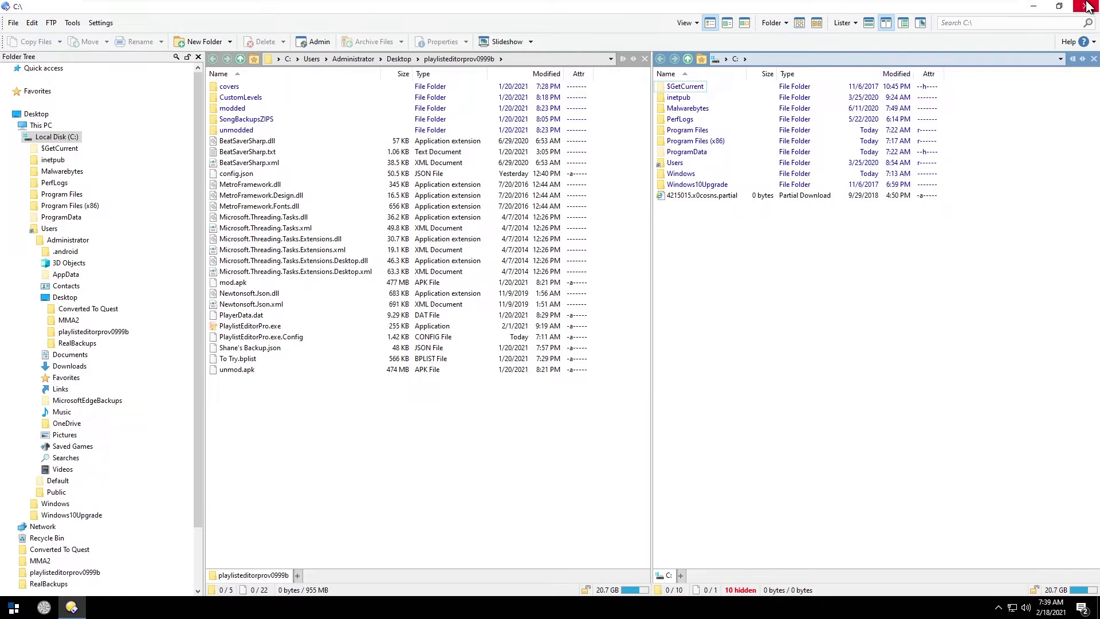
pyautogui.click(1087, 6)
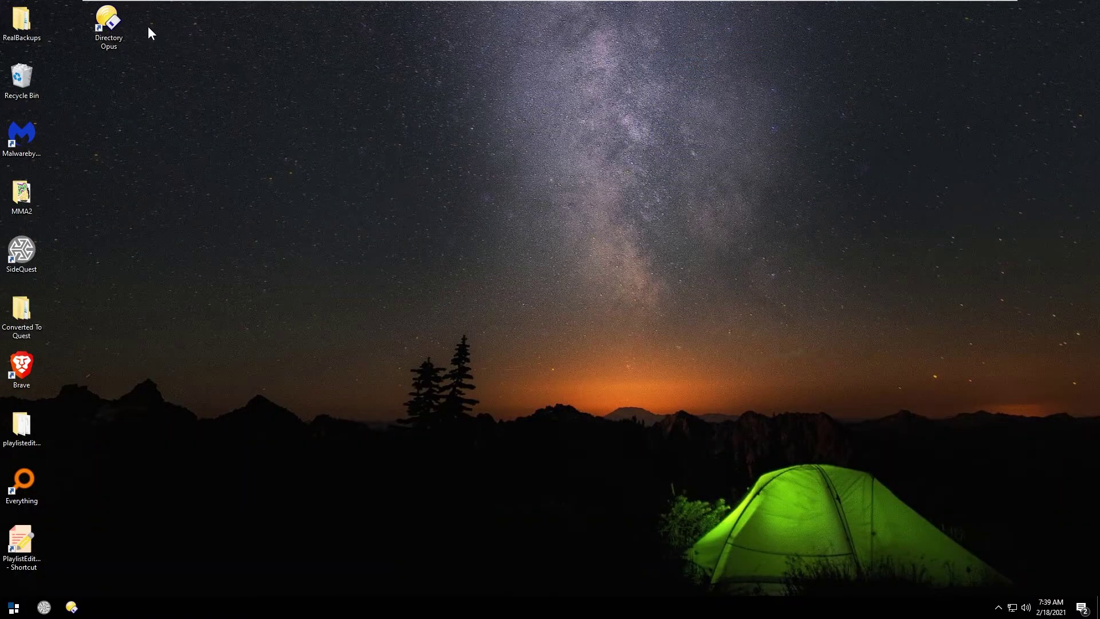
pyautogui.doubleClick(115, 31)
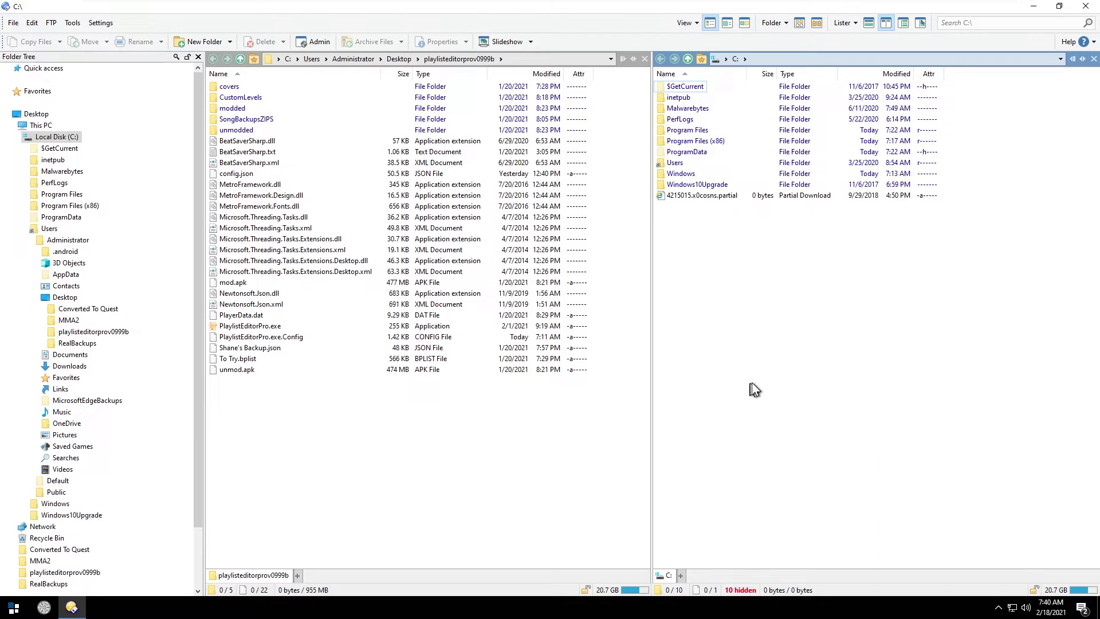
pyautogui.click(534, 462)
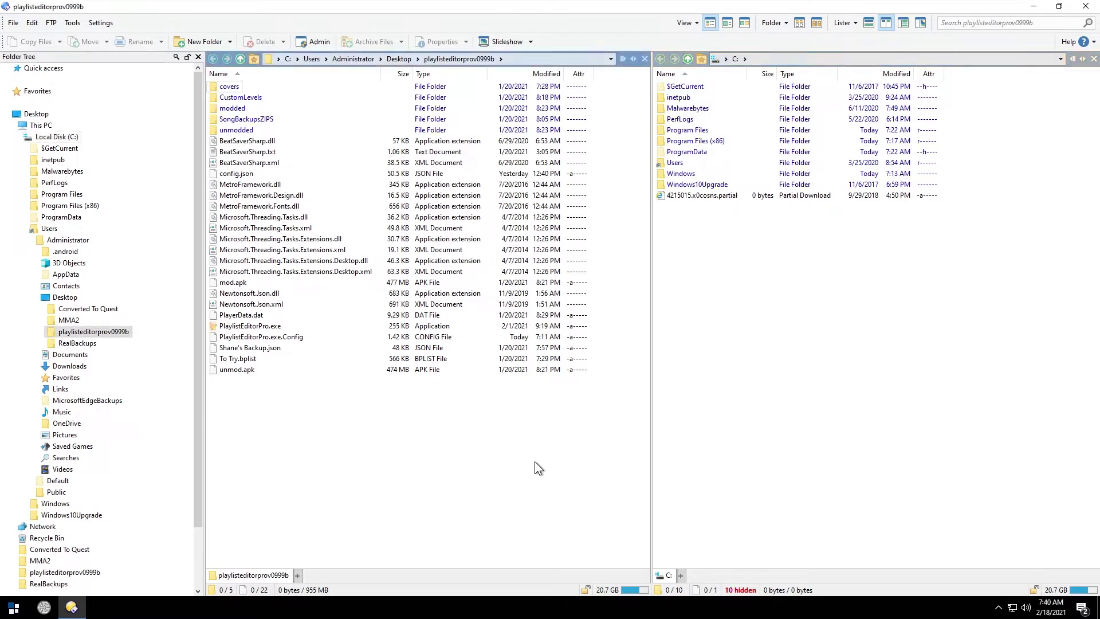
pyautogui.click(732, 430)
pyautogui.click(611, 450)
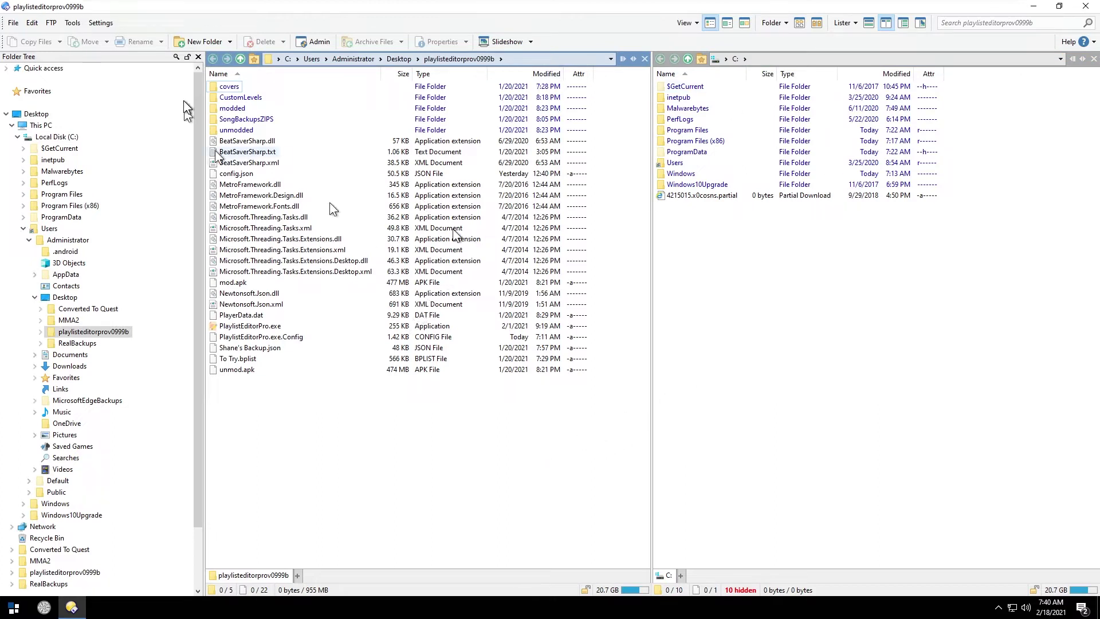
pyautogui.moveTo(249, 100)
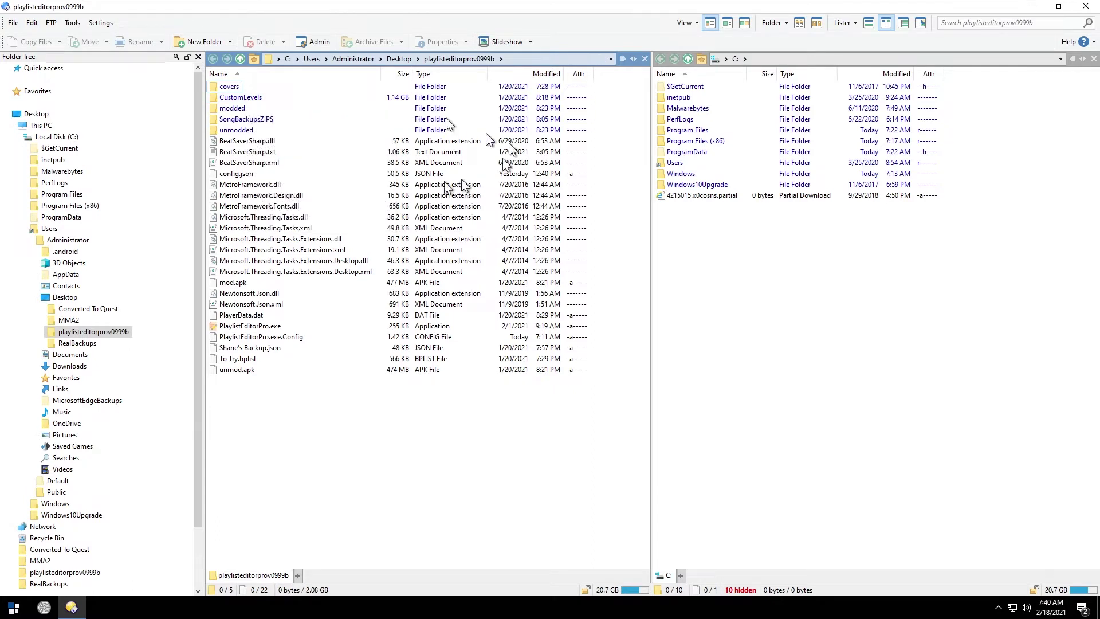
# Step: Back up the program configuration under the default file name and location, including images, sounds, miscellaneous and local state data, without encryption or description
pyautogui.click(102, 22)
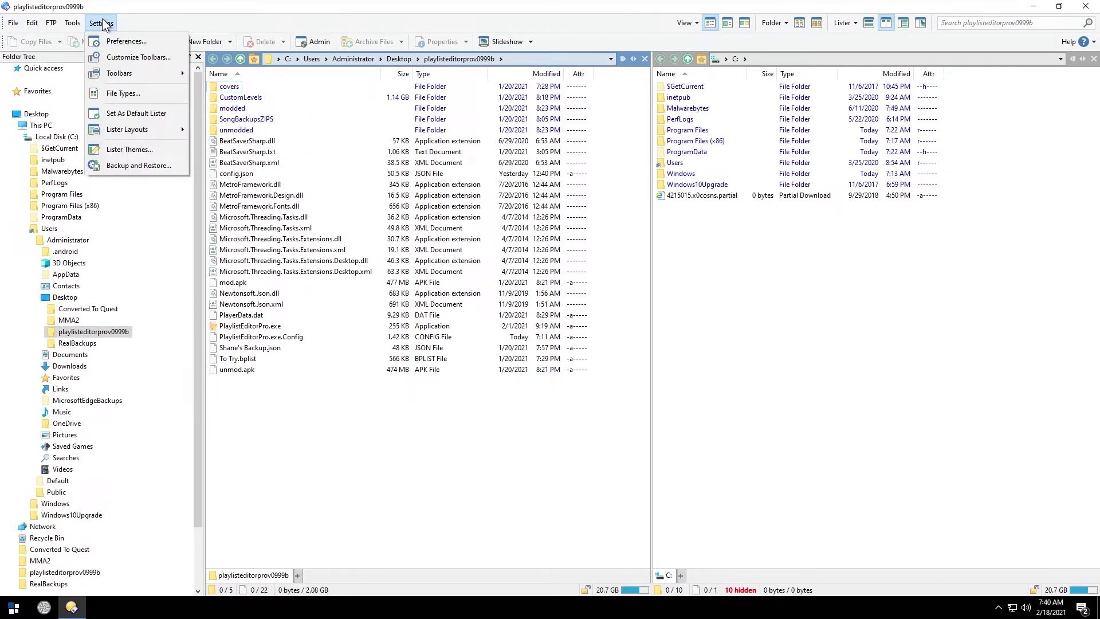
pyautogui.click(168, 167)
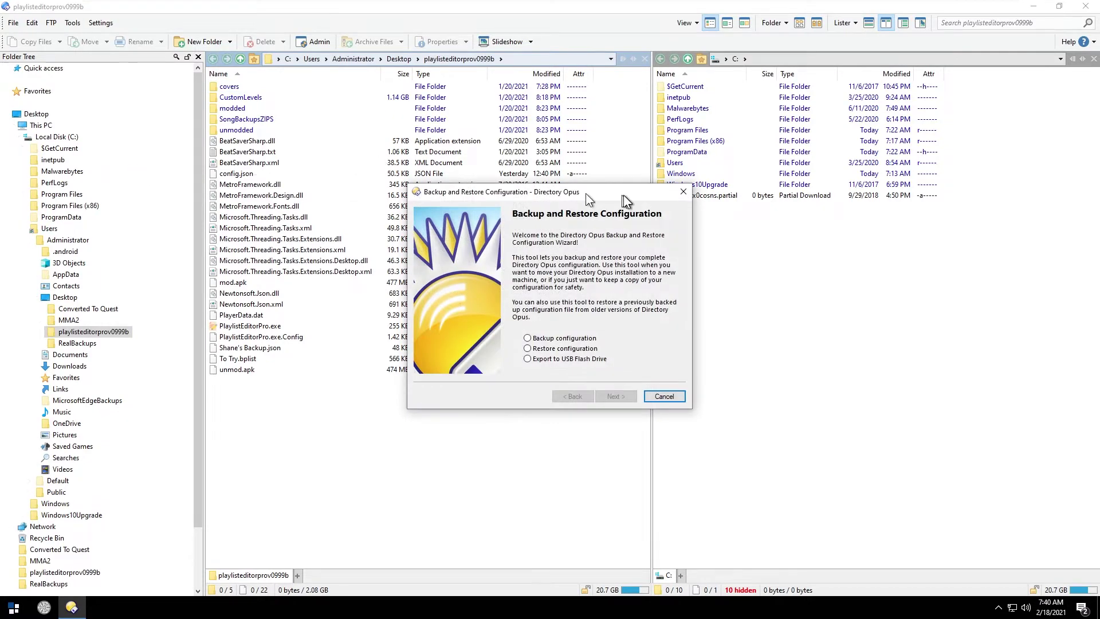
pyautogui.click(564, 338)
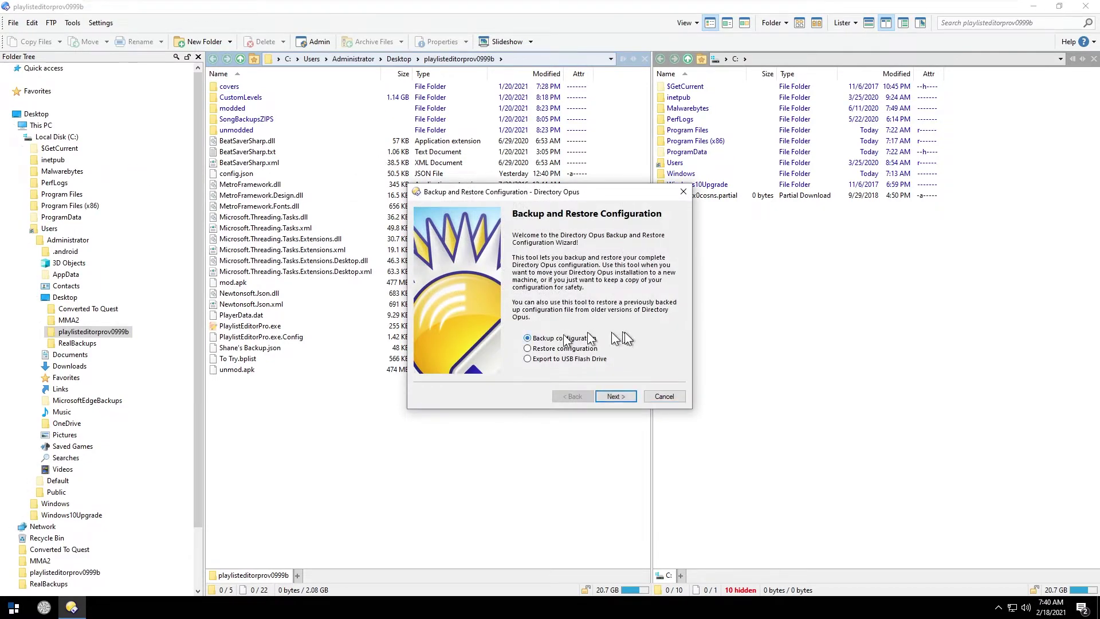
pyautogui.click(615, 396)
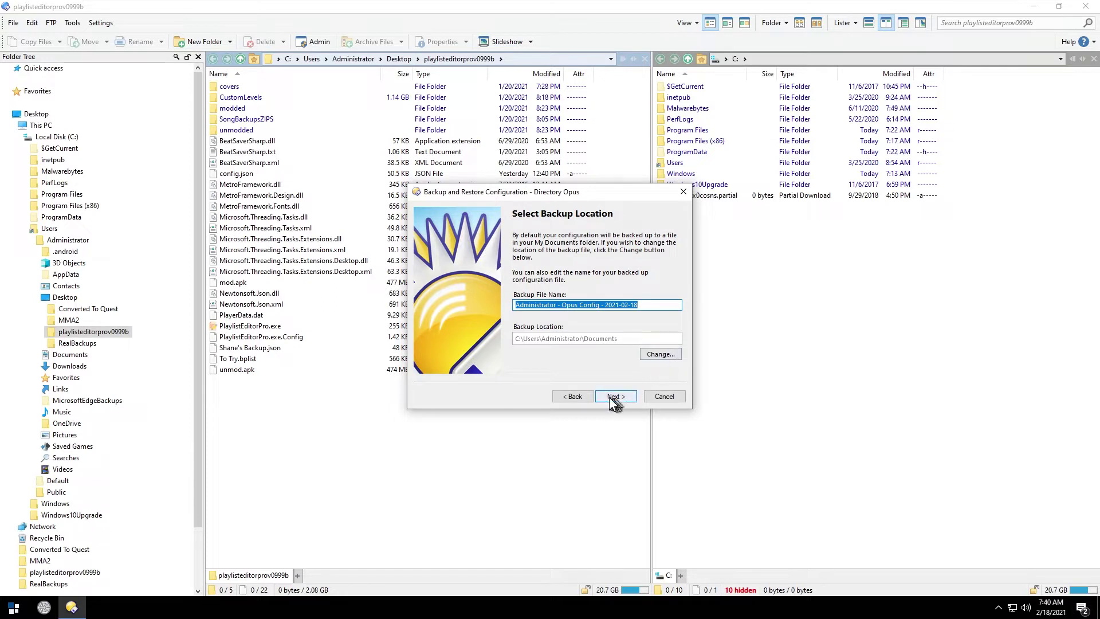
pyautogui.click(611, 396)
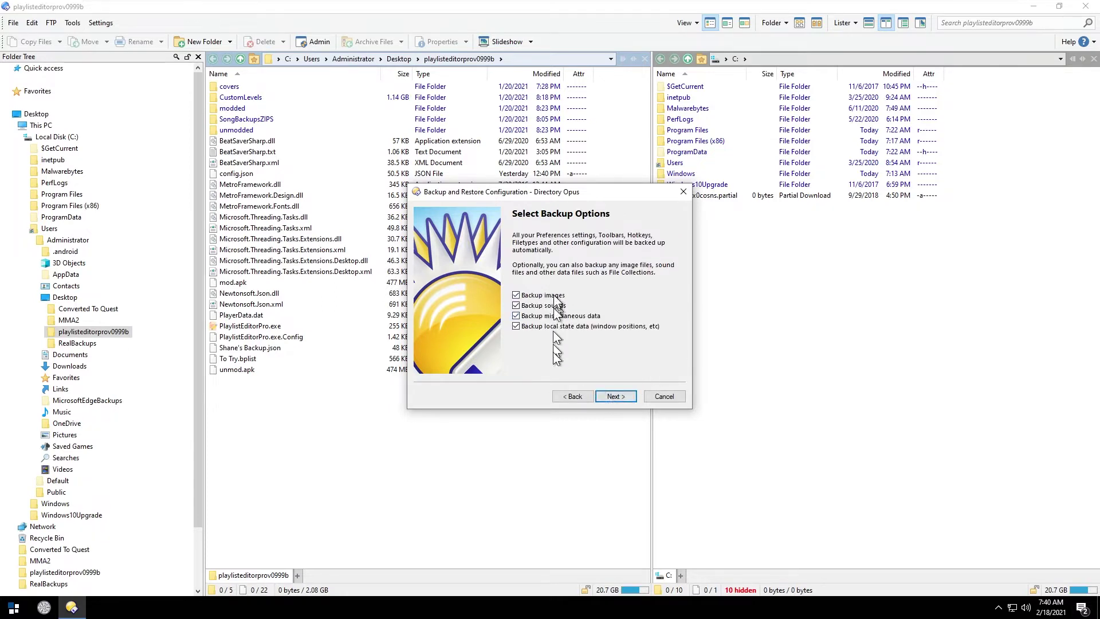
pyautogui.click(611, 396)
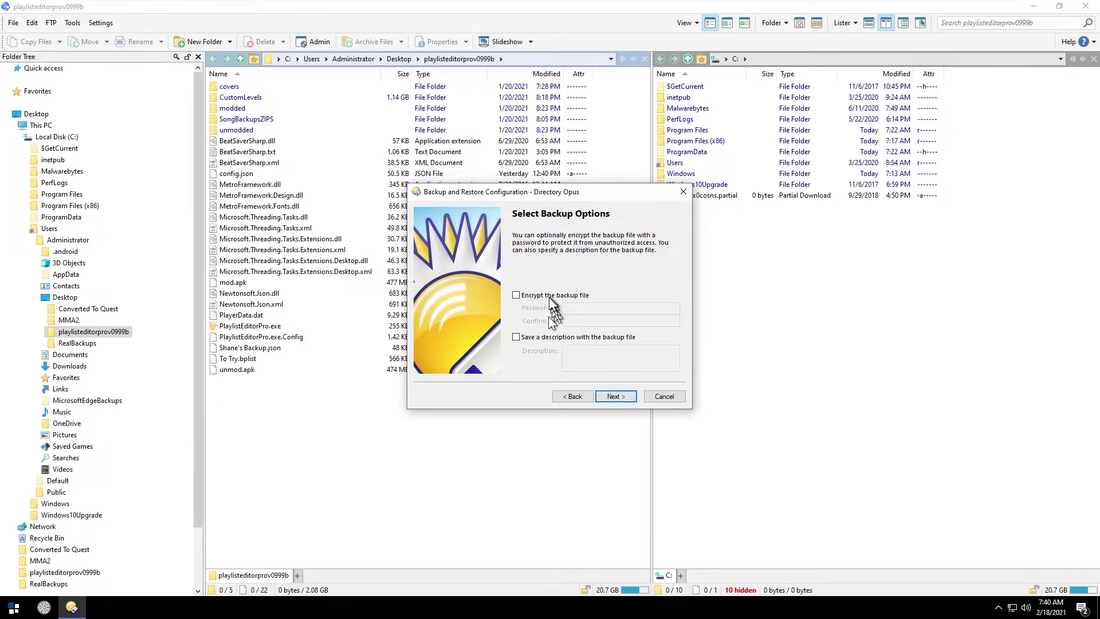
pyautogui.click(611, 397)
pyautogui.click(609, 395)
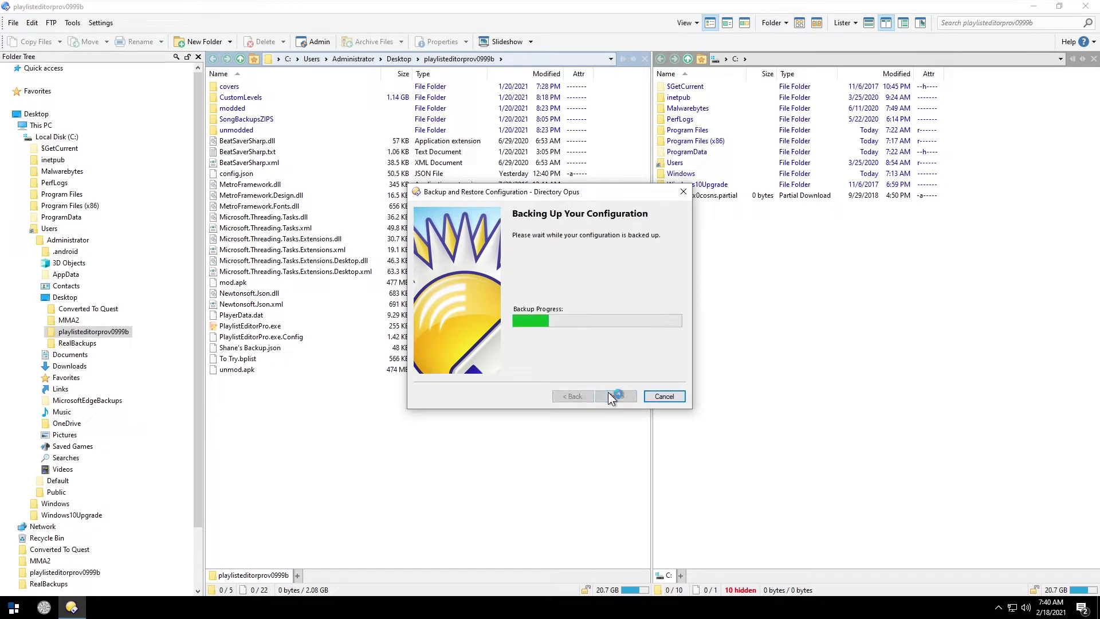
pyautogui.click(629, 396)
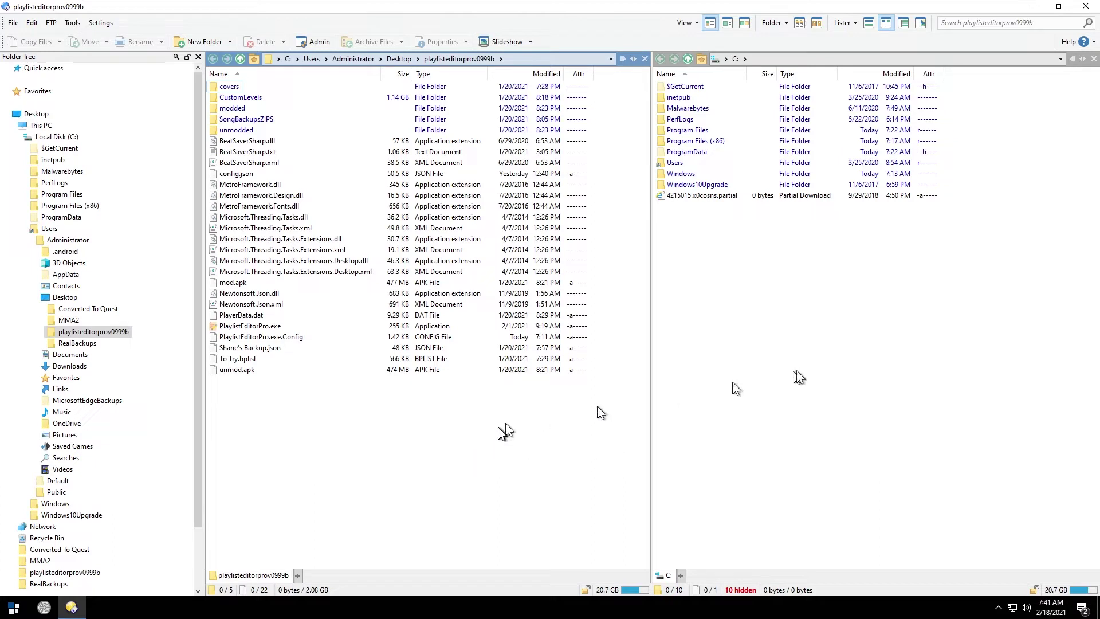
pyautogui.click(763, 427)
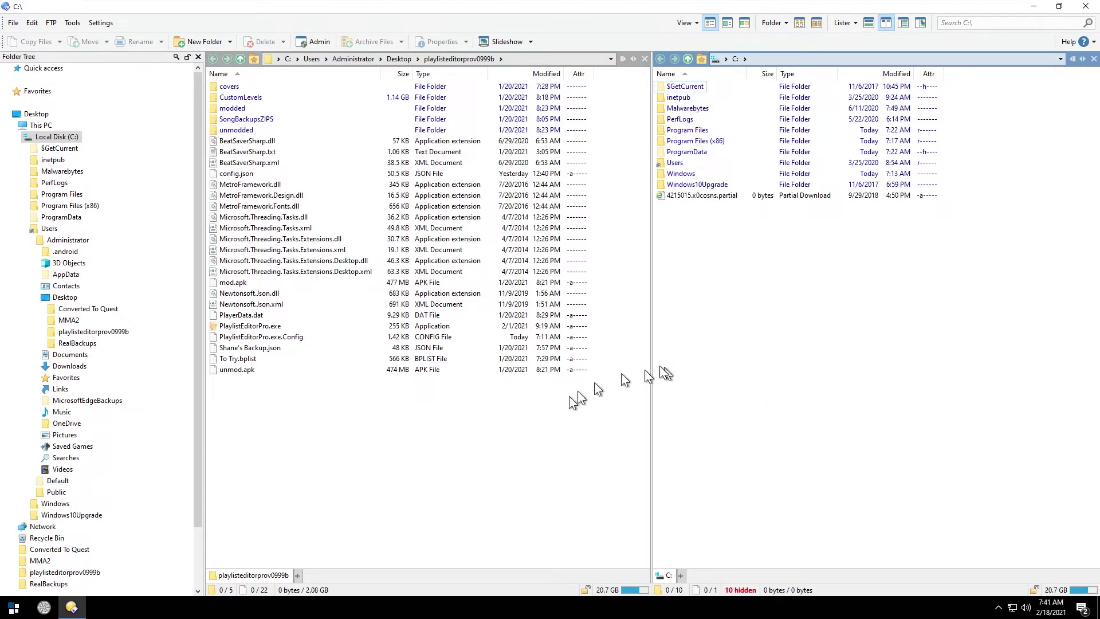
pyautogui.click(553, 414)
pyautogui.click(713, 401)
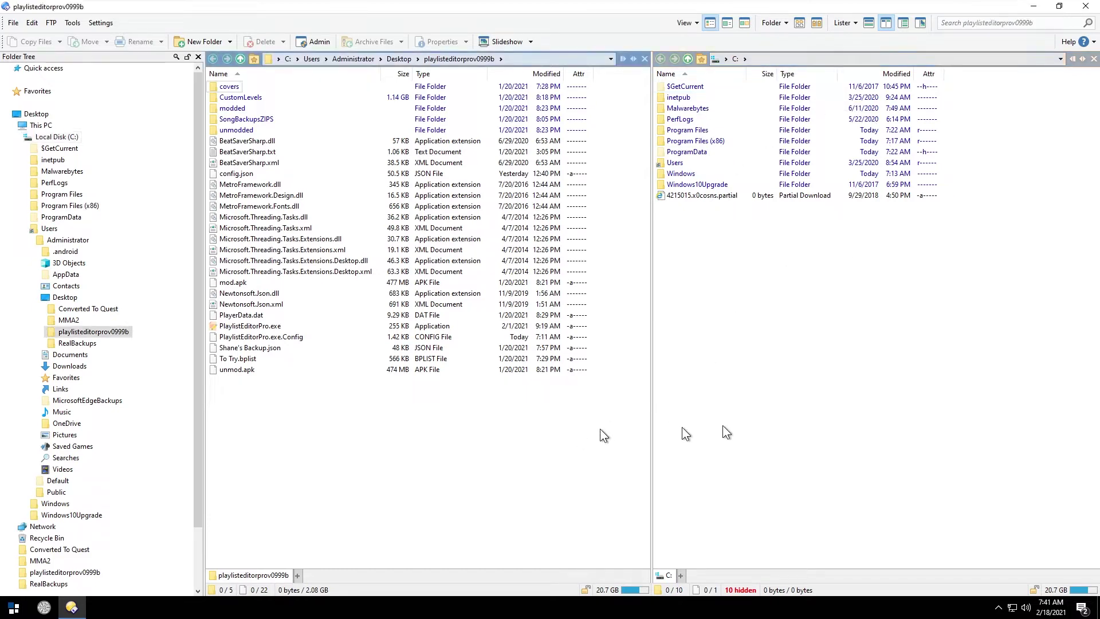
pyautogui.click(545, 476)
pyautogui.click(776, 447)
pyautogui.click(572, 462)
pyautogui.click(703, 432)
pyautogui.click(567, 452)
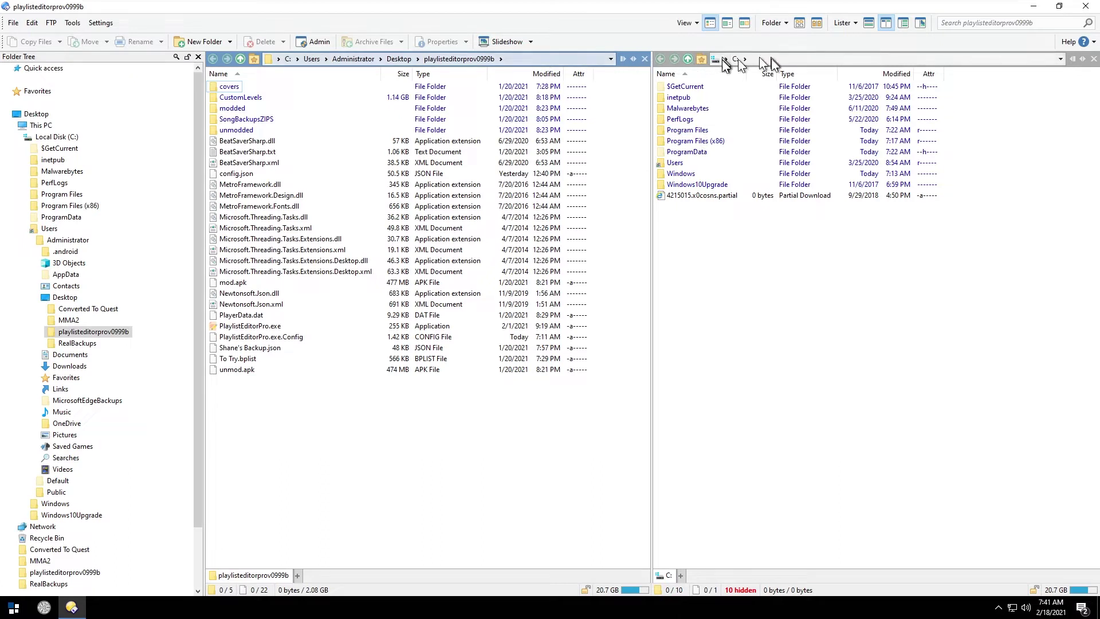
pyautogui.click(811, 459)
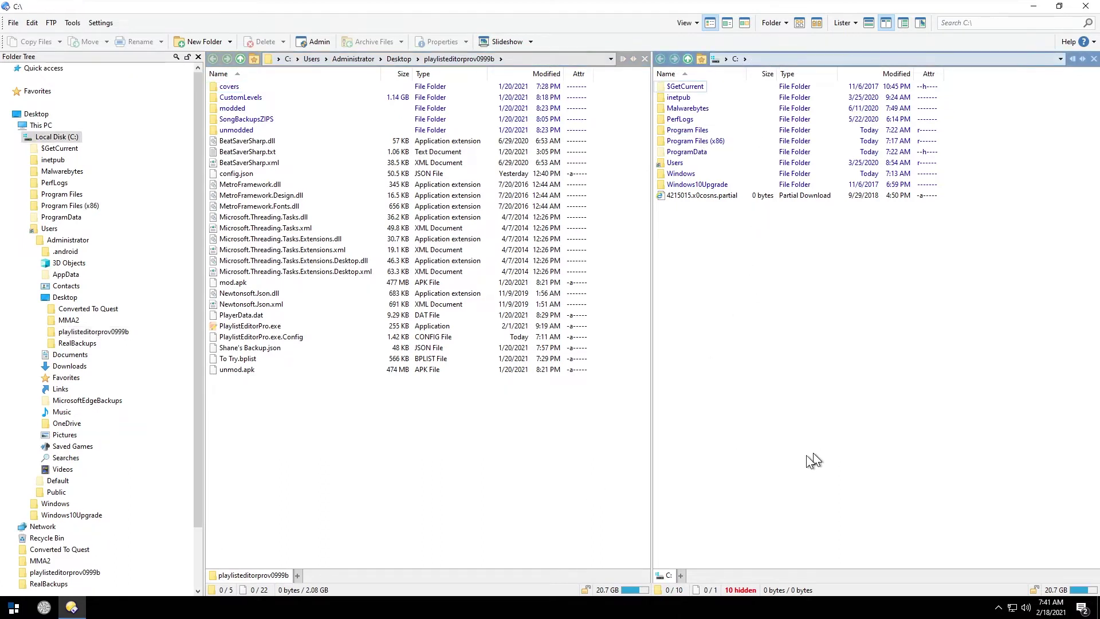
pyautogui.click(557, 510)
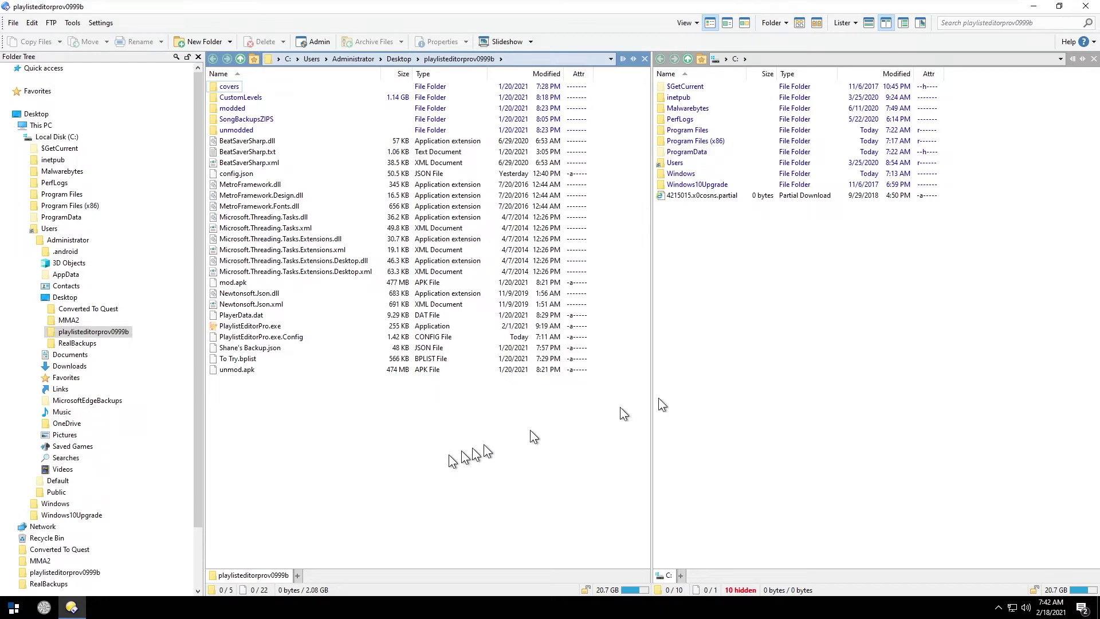
pyautogui.click(746, 377)
pyautogui.click(541, 469)
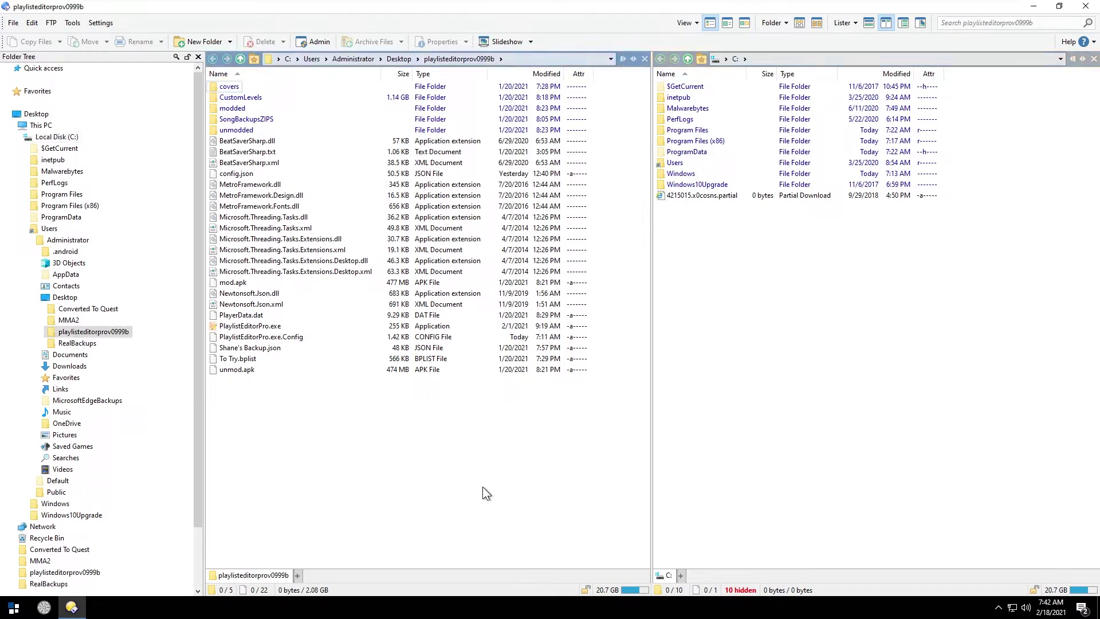
pyautogui.click(743, 463)
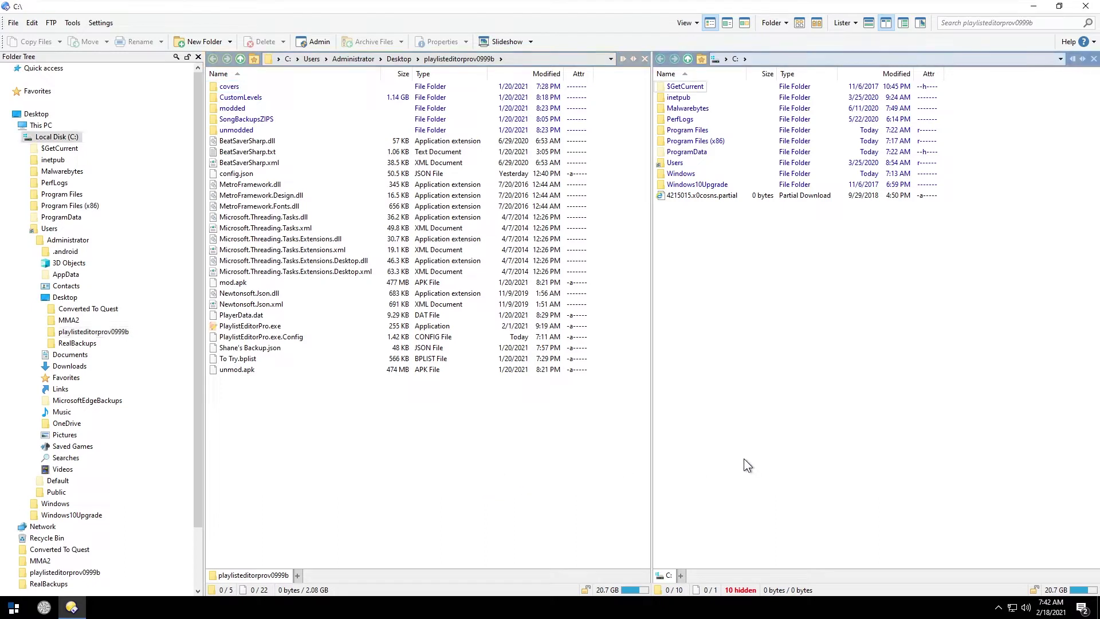
pyautogui.click(614, 462)
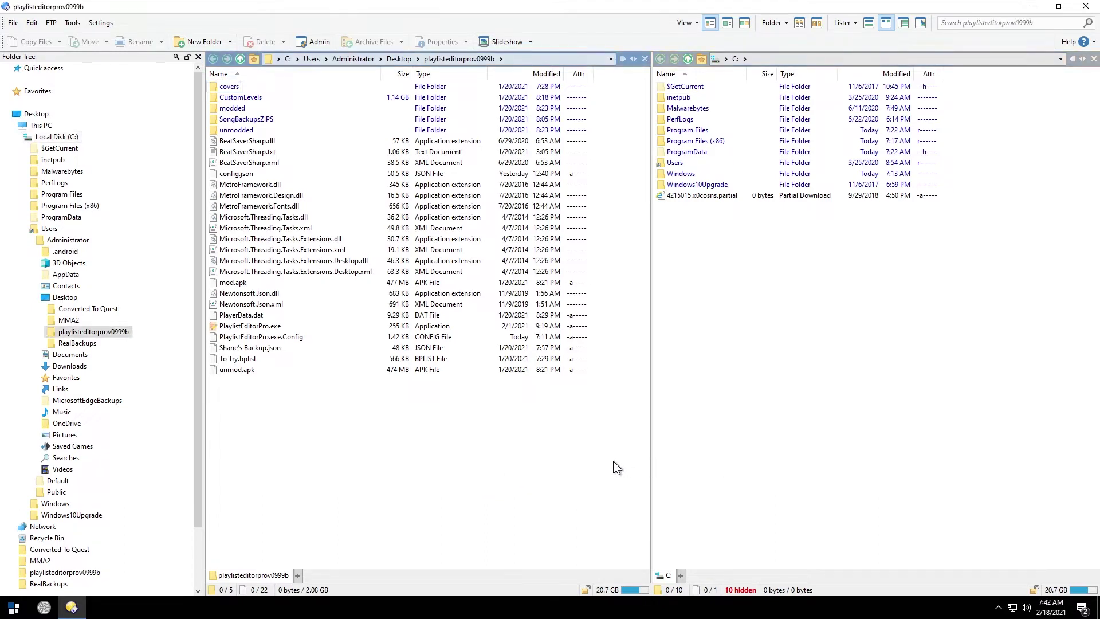
pyautogui.click(774, 456)
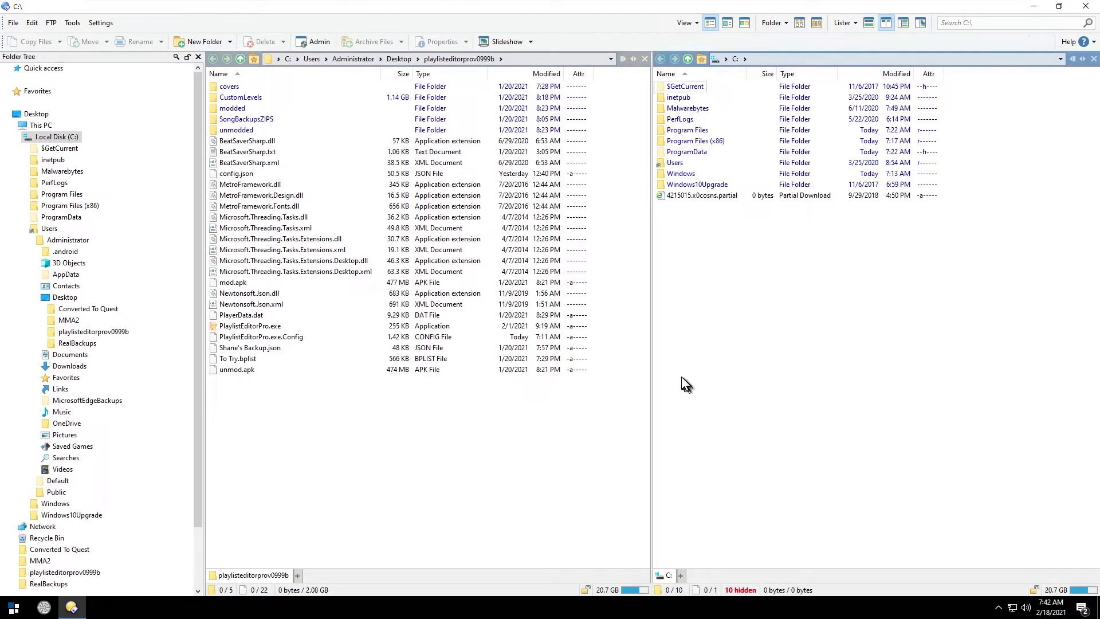
# Step: Show the desktop's Converted To Quest folder in one file pane and the RealBackups folder in the other
pyautogui.click(399, 59)
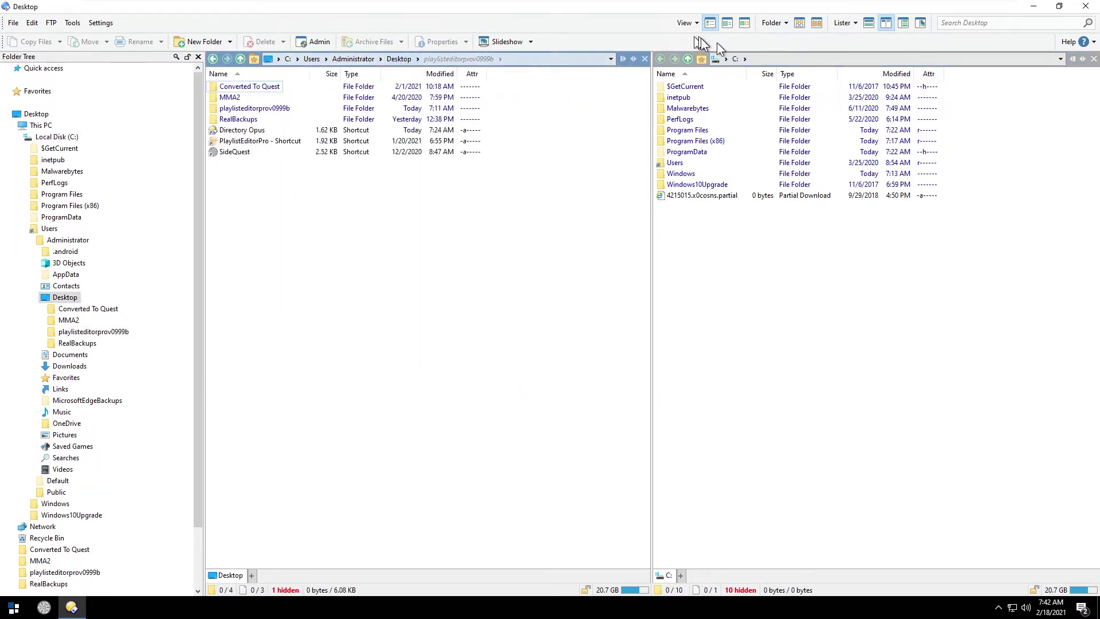
pyautogui.click(781, 279)
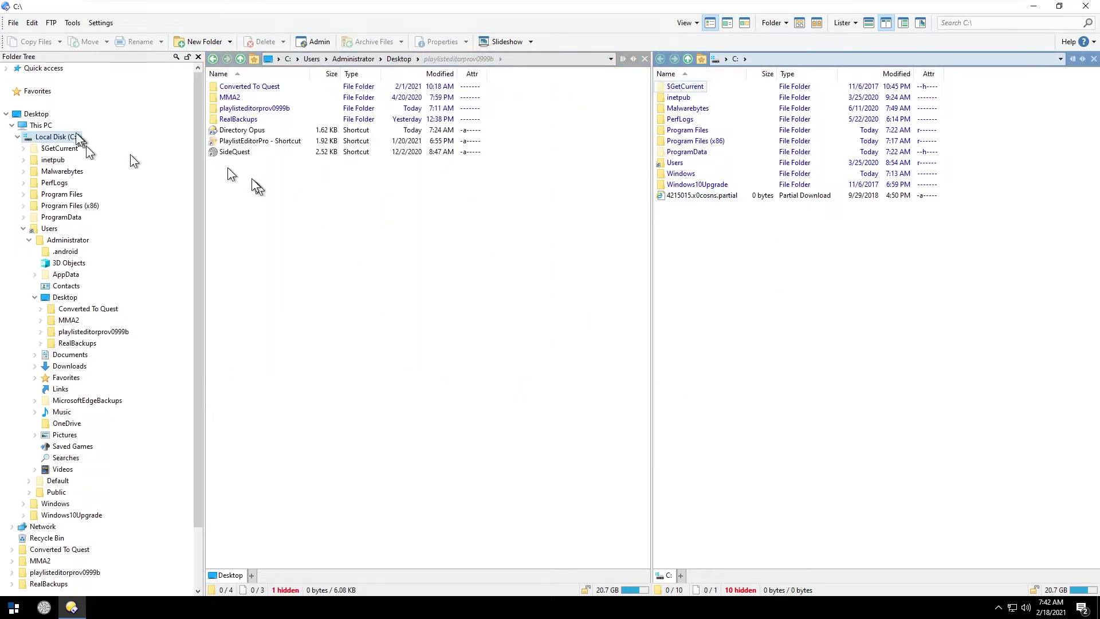
pyautogui.click(36, 113)
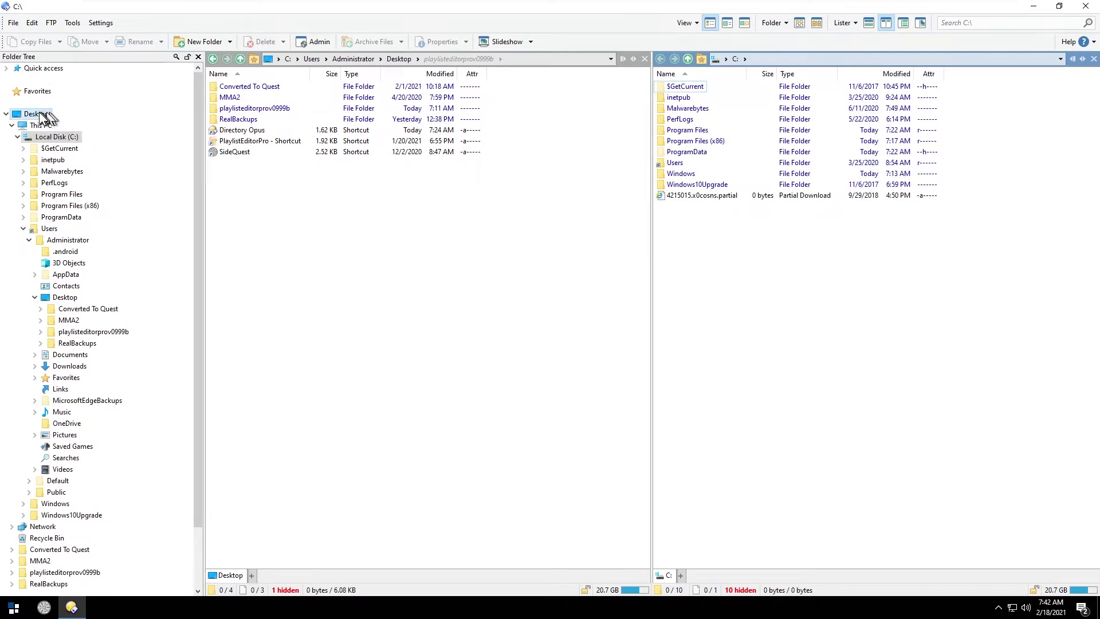
pyautogui.doubleClick(252, 86)
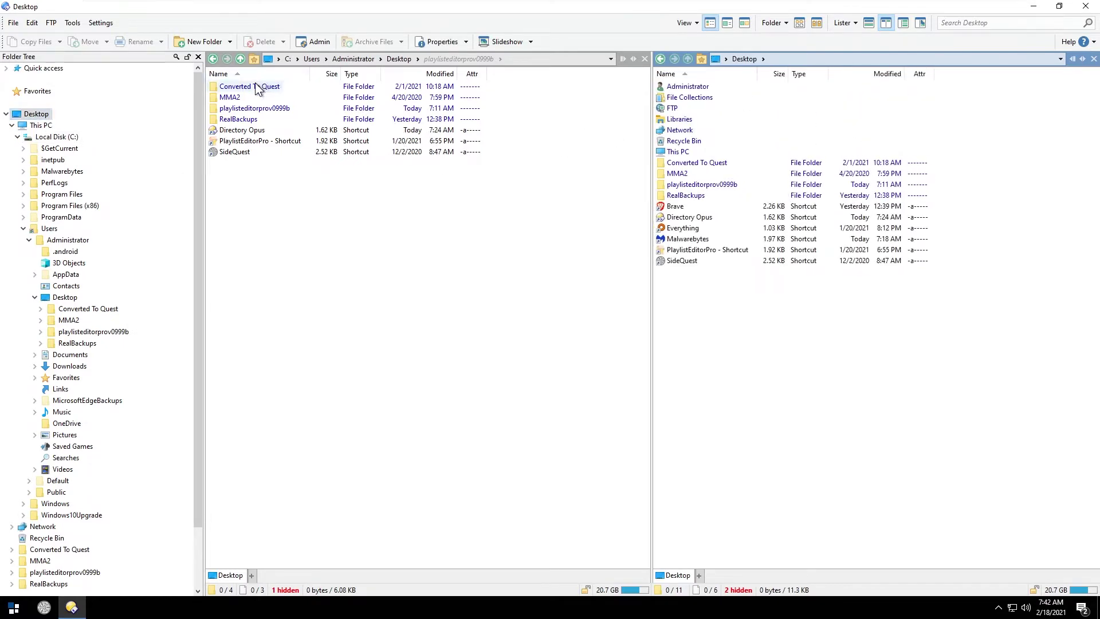
pyautogui.doubleClick(700, 195)
# Step: Move the custom_level folder starting with FC16378 from Converted To Quest to RealBackups and back again
pyautogui.click(558, 220)
pyautogui.click(366, 162)
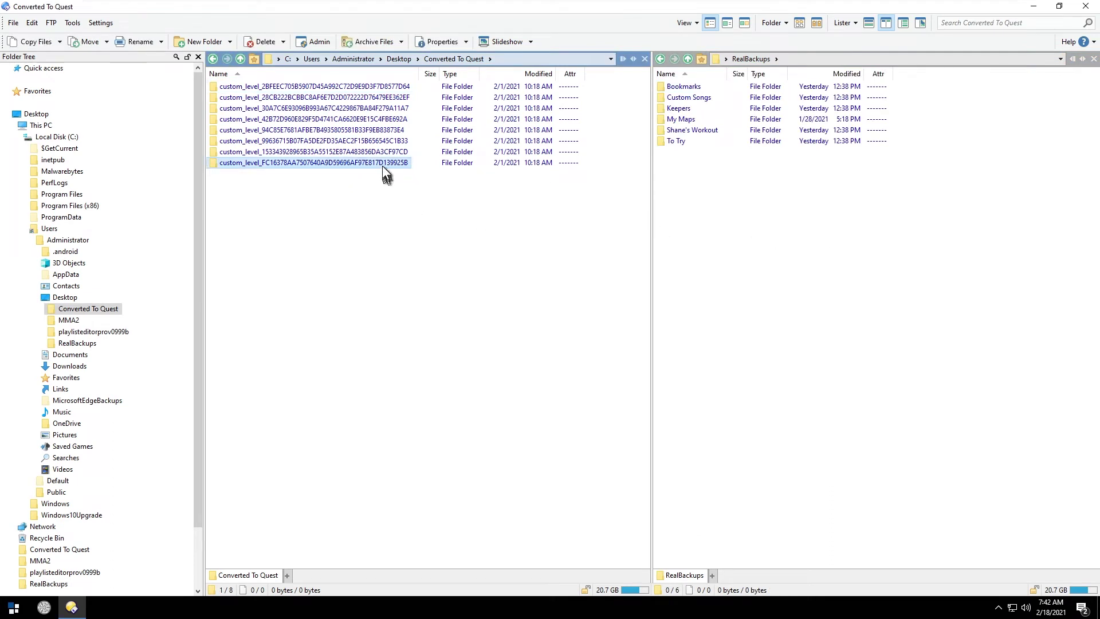
pyautogui.moveTo(361, 188); pyautogui.dragTo(827, 214)
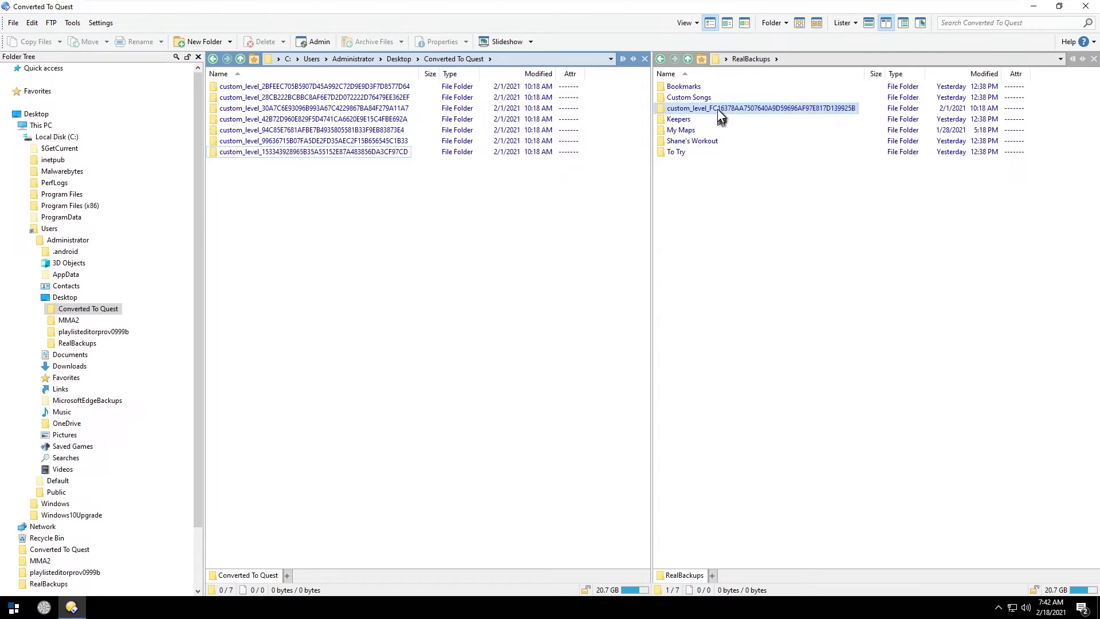
pyautogui.moveTo(718, 109); pyautogui.dragTo(369, 265)
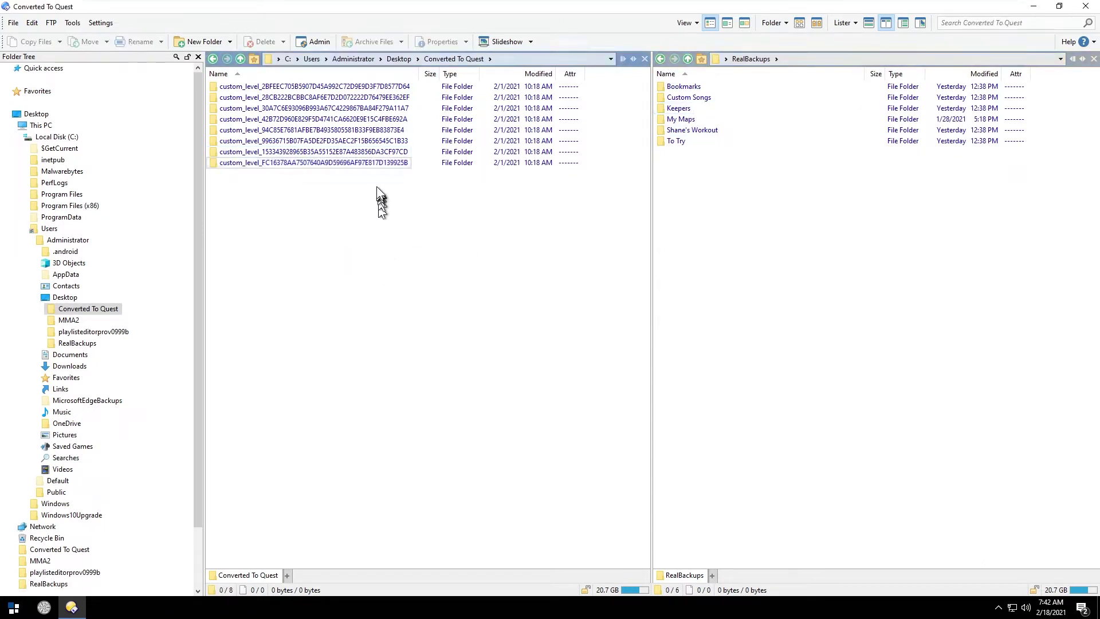
# Step: Copy the custom_level folder starting with FC16378 from Converted To Quest to RealBackups and delete the copy
pyautogui.moveTo(376, 163); pyautogui.dragTo(775, 212)
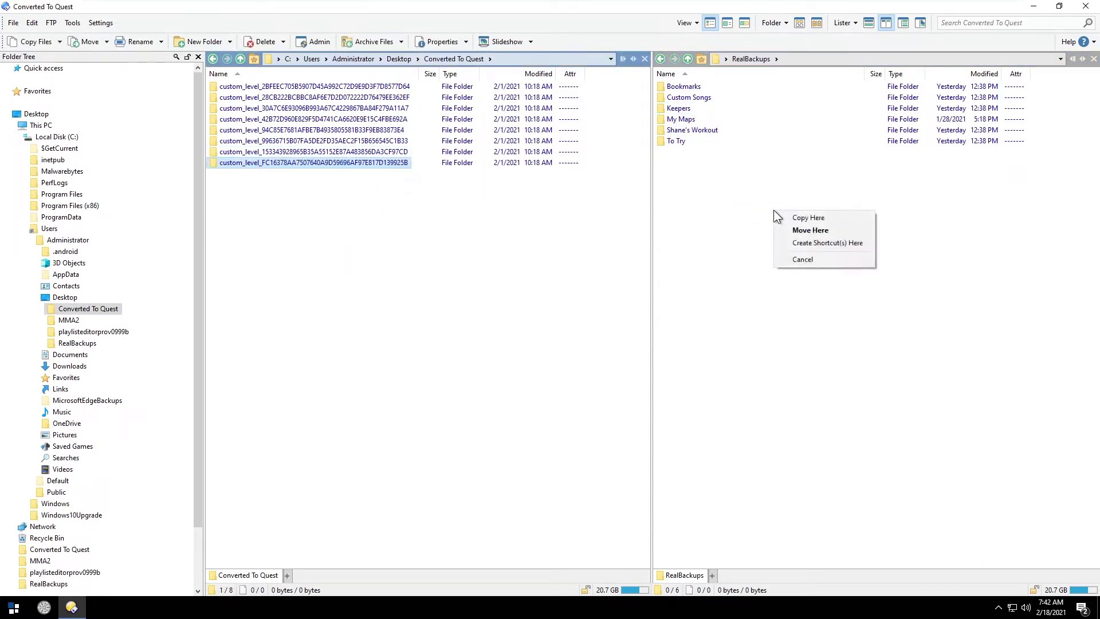
pyautogui.click(823, 217)
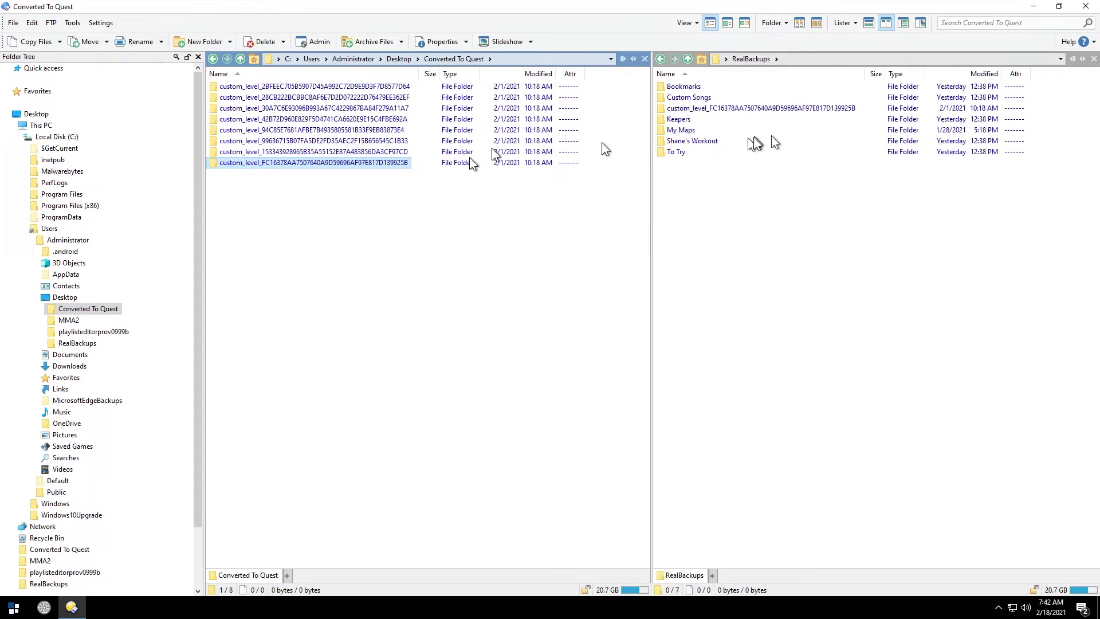
pyautogui.click(750, 110)
pyautogui.press('Delete')
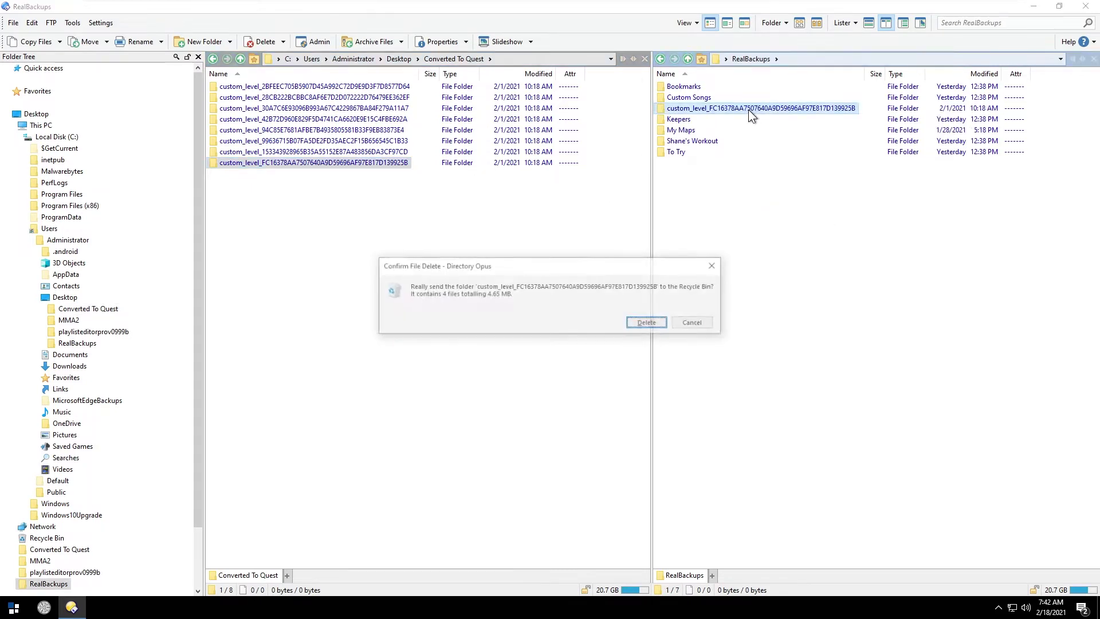
pyautogui.click(637, 318)
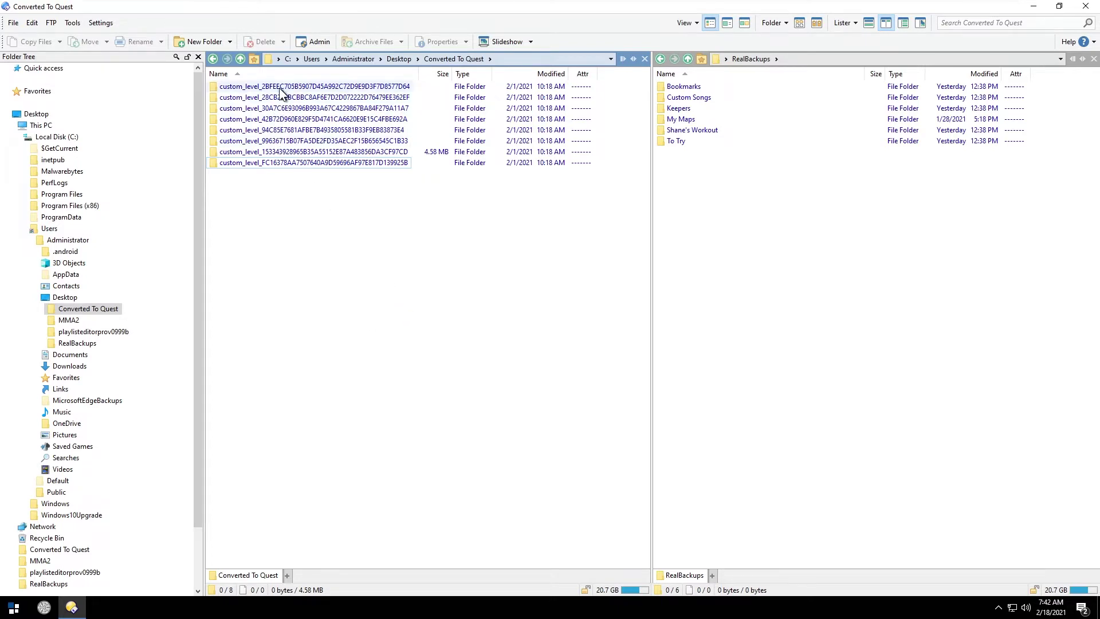
# Step: Copy the three custom_level folders starting with 2BFEEC, 42B72D and 996367 from Converted To Quest to RealBackups
pyautogui.click(281, 87)
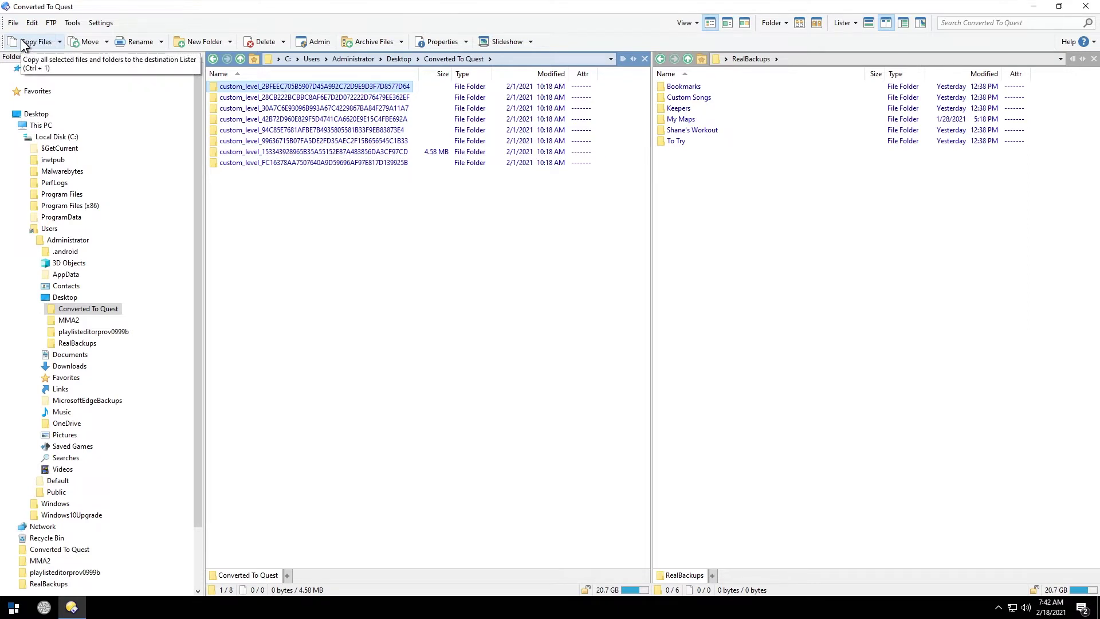
pyautogui.click(699, 193)
pyautogui.click(409, 197)
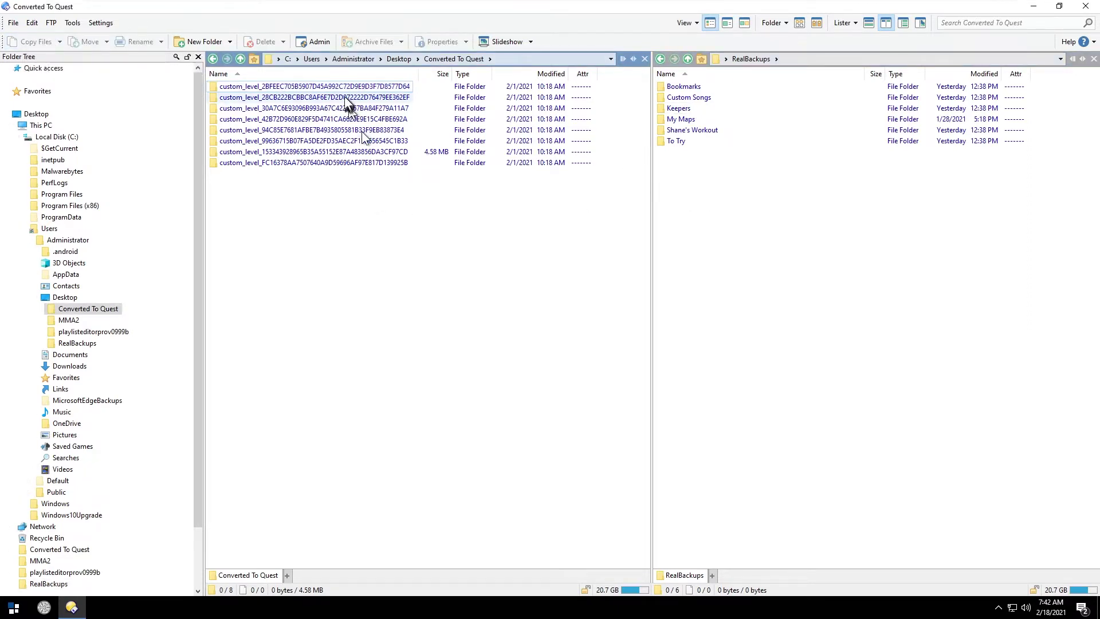
pyautogui.click(338, 87)
pyautogui.keyDown('ctrl'); pyautogui.click(333, 119); pyautogui.keyUp('ctrl')
pyautogui.keyDown('ctrl'); pyautogui.click(329, 140); pyautogui.keyUp('ctrl')
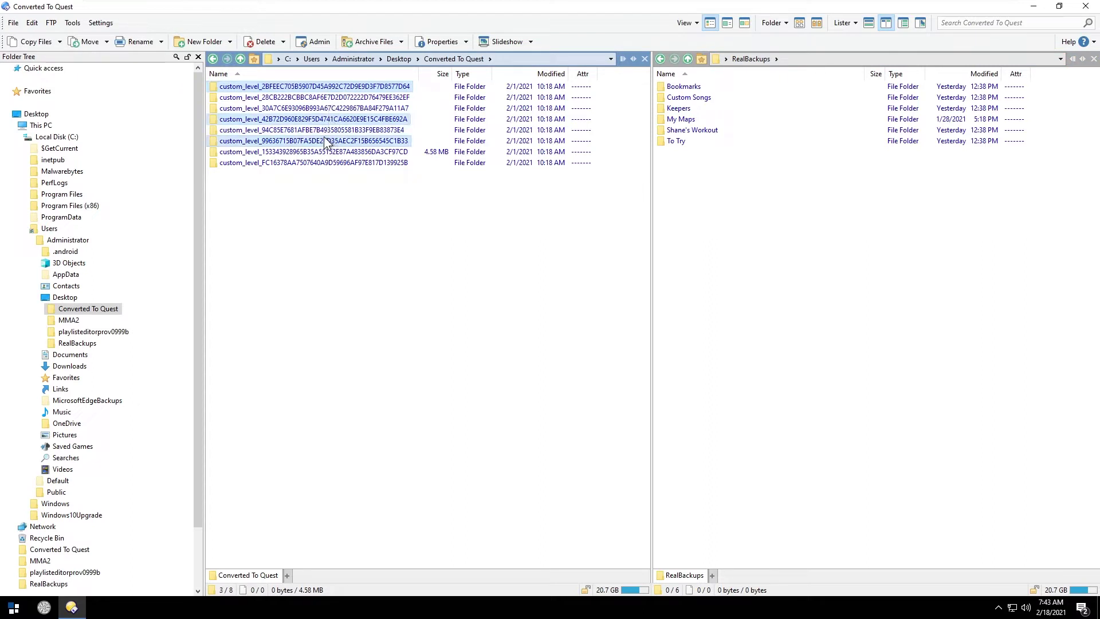
pyautogui.click(35, 41)
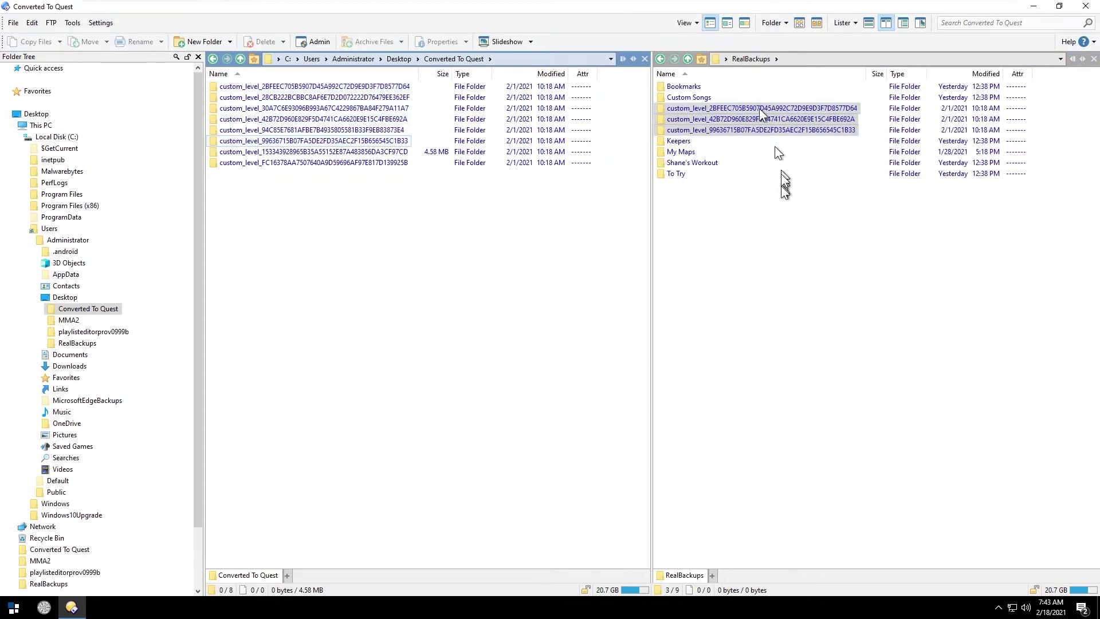
# Step: Delete the three copied custom_level folders from RealBackups, sending them to the Recycle Bin
pyautogui.click(793, 157)
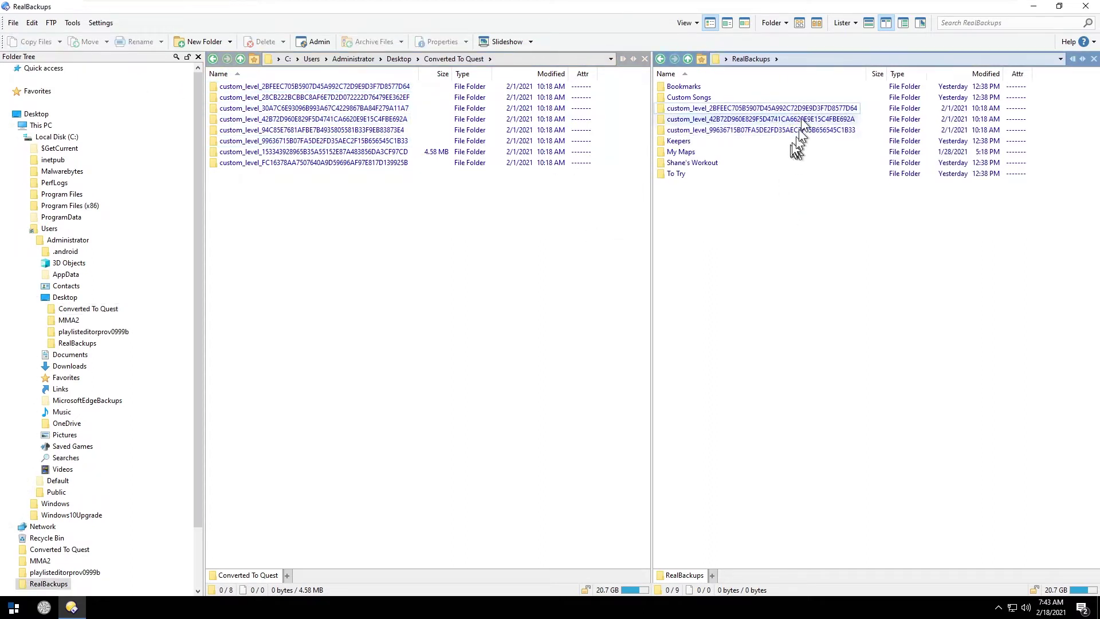
pyautogui.click(796, 109)
pyautogui.keyDown('shift'); pyautogui.click(799, 131); pyautogui.keyUp('shift')
pyautogui.press('Delete')
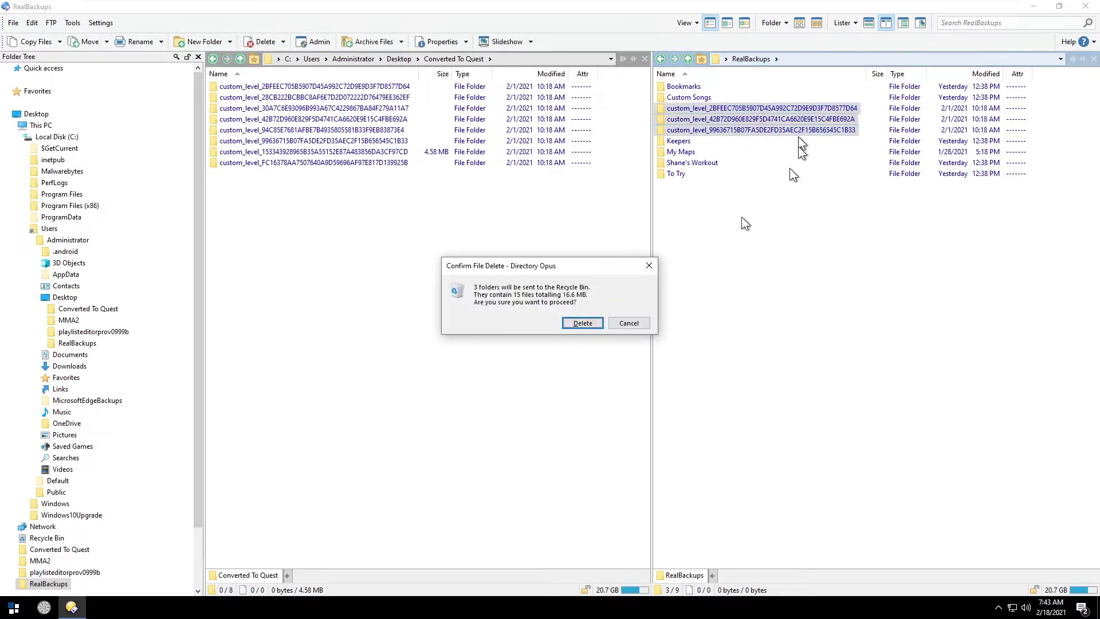
pyautogui.click(582, 323)
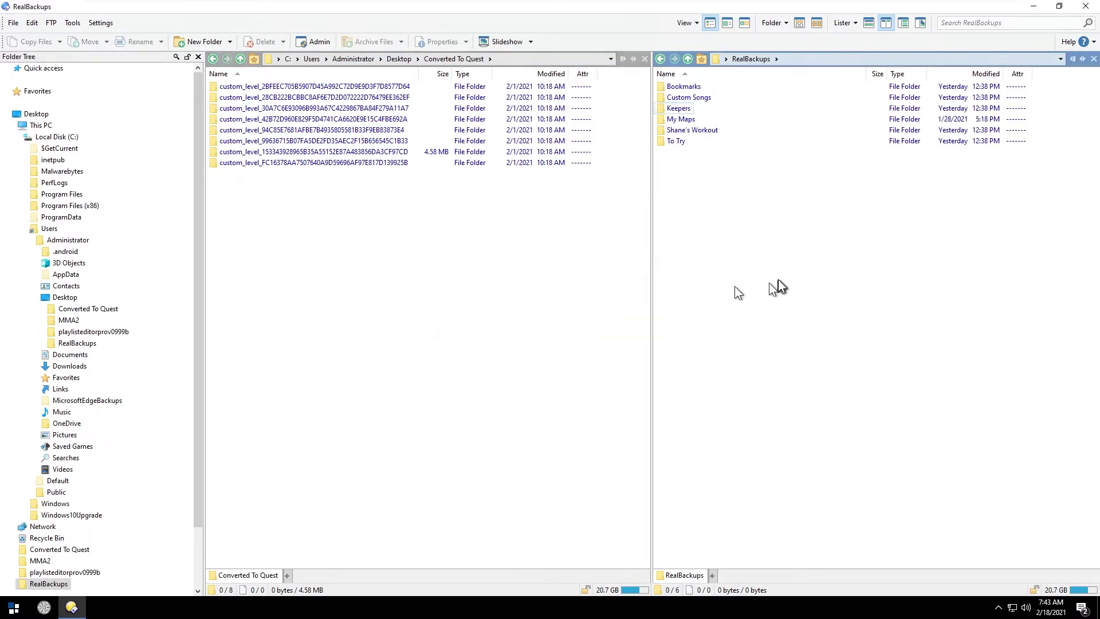
# Step: Make the RealBackups pane the source and copy its My Maps folder to Converted To Quest
pyautogui.click(562, 273)
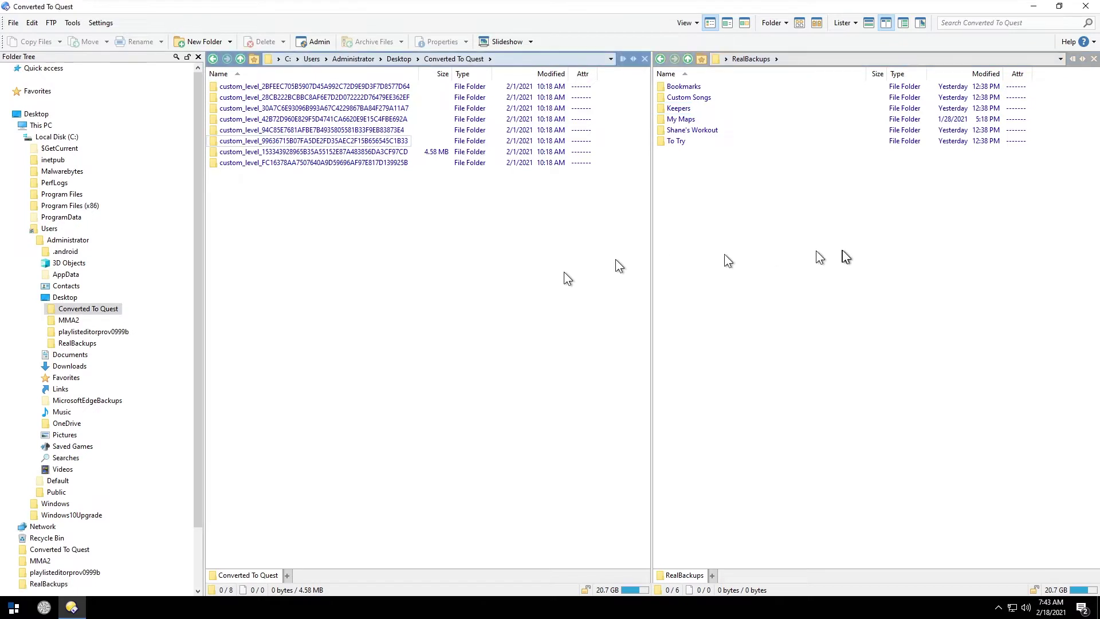
pyautogui.click(745, 270)
pyautogui.click(590, 270)
pyautogui.click(765, 250)
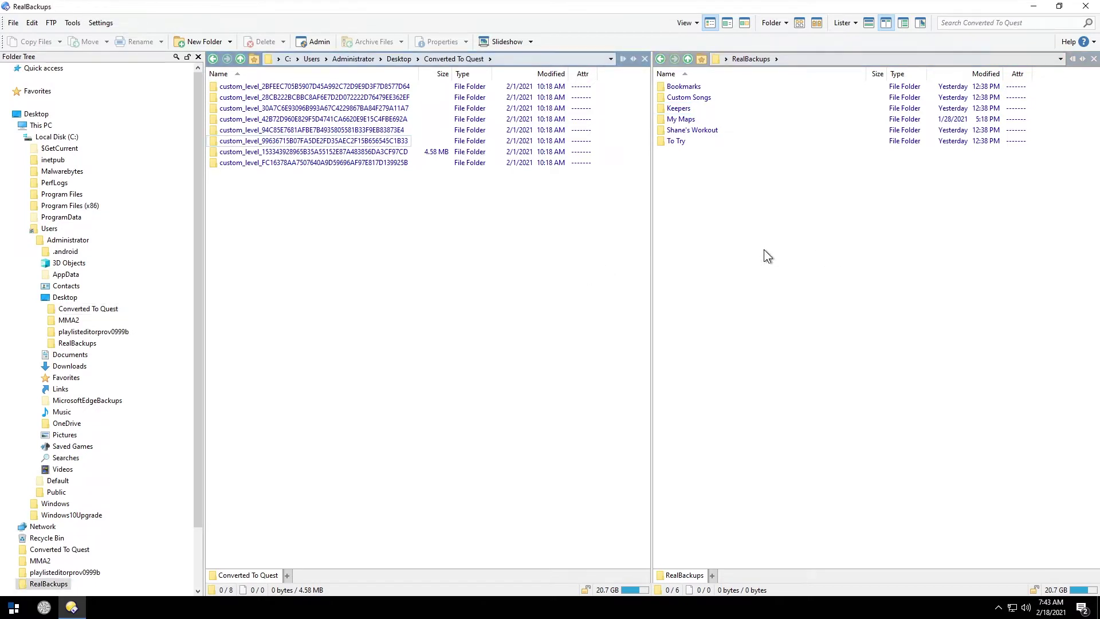
pyautogui.click(692, 119)
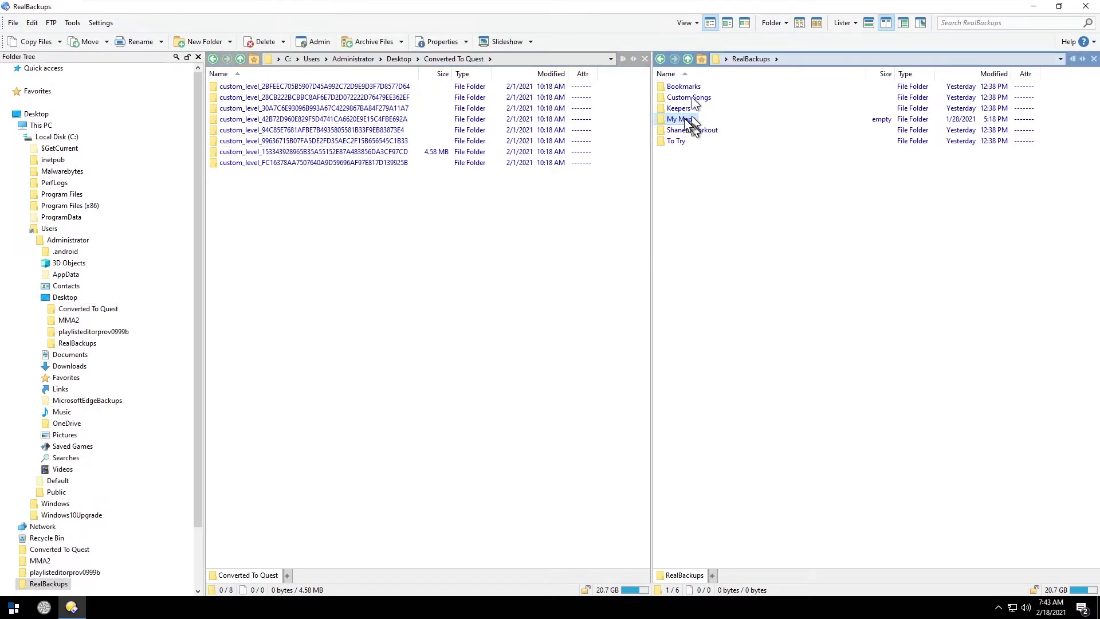
pyautogui.rightClick(686, 119)
pyautogui.press('Escape')
pyautogui.moveTo(681, 119); pyautogui.dragTo(35, 41)
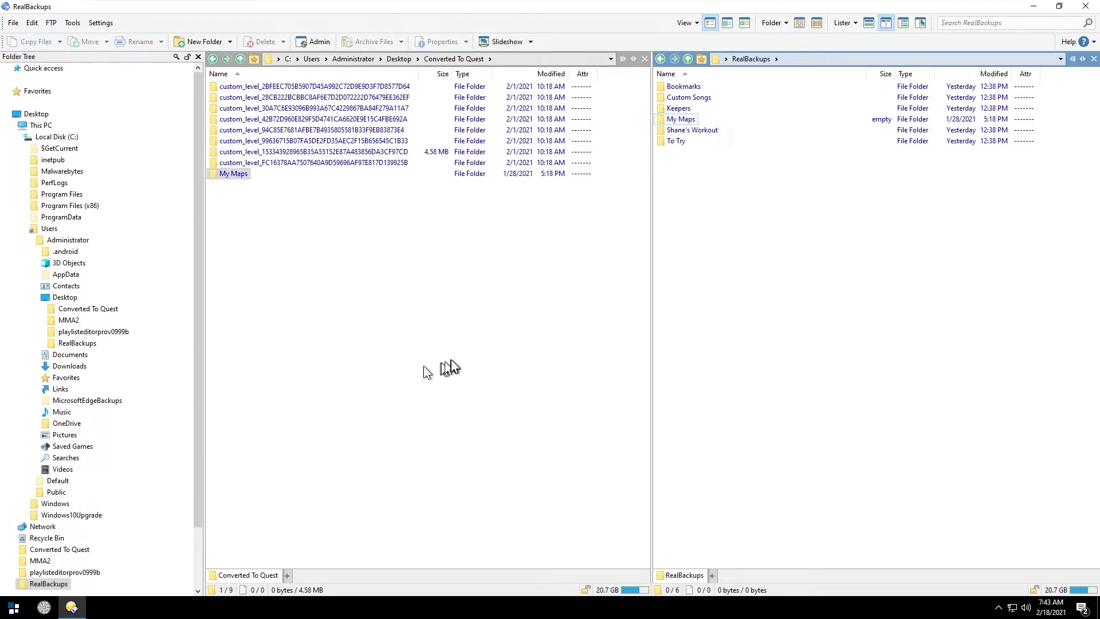
# Step: Delete the copied My Maps folder from Converted To Quest, sending it to the Recycle Bin
pyautogui.click(501, 332)
pyautogui.click(805, 290)
pyautogui.click(538, 300)
pyautogui.click(805, 305)
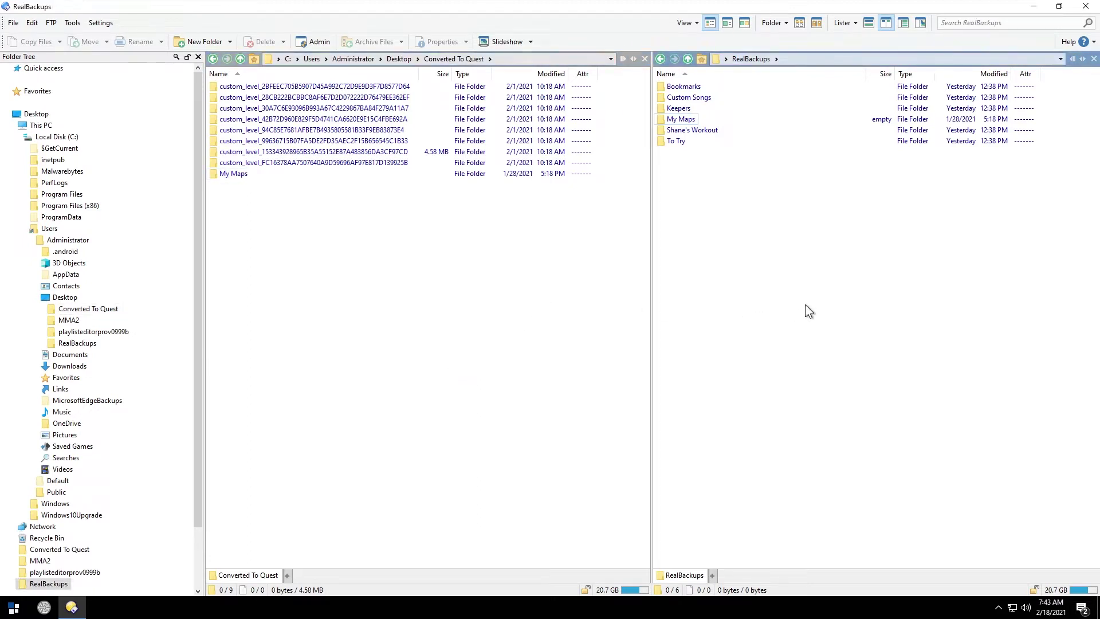
pyautogui.click(566, 293)
pyautogui.click(818, 296)
pyautogui.click(238, 177)
pyautogui.press('Delete')
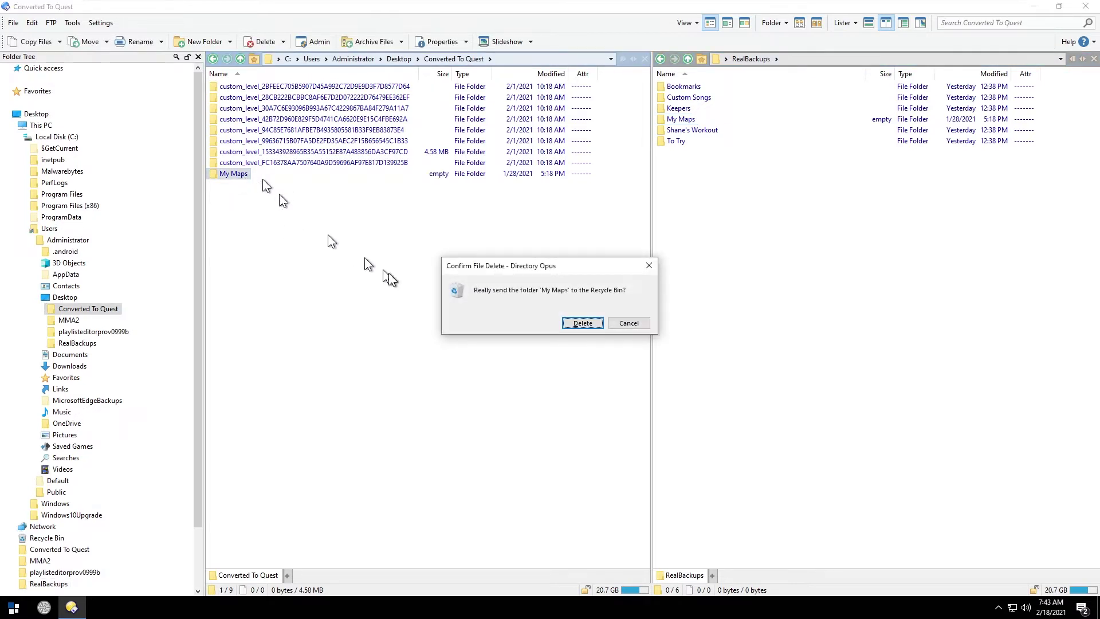
pyautogui.click(582, 321)
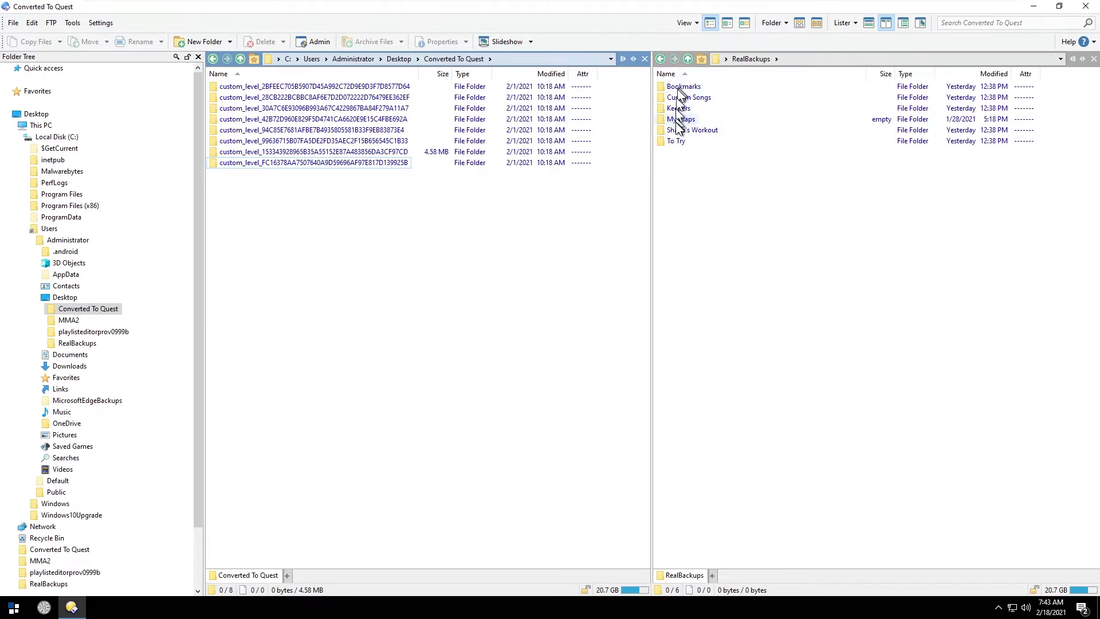
# Step: Examine the context commands offered for the custom_level folder starting with 996367 and the file operations available for selected folders
pyautogui.moveTo(679, 115)
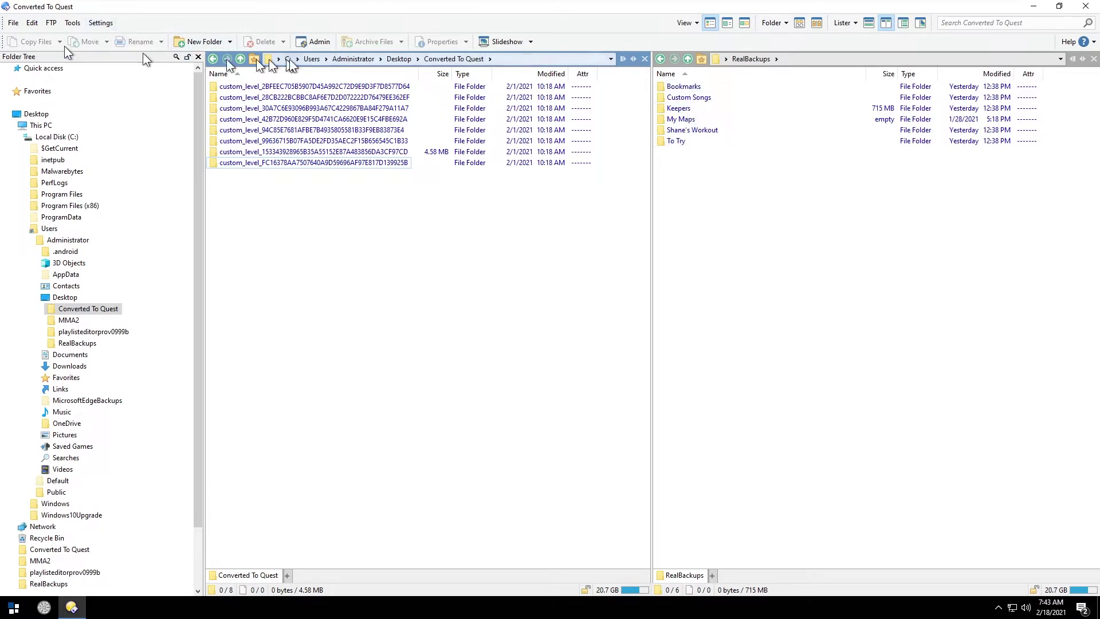
pyautogui.rightClick(360, 141)
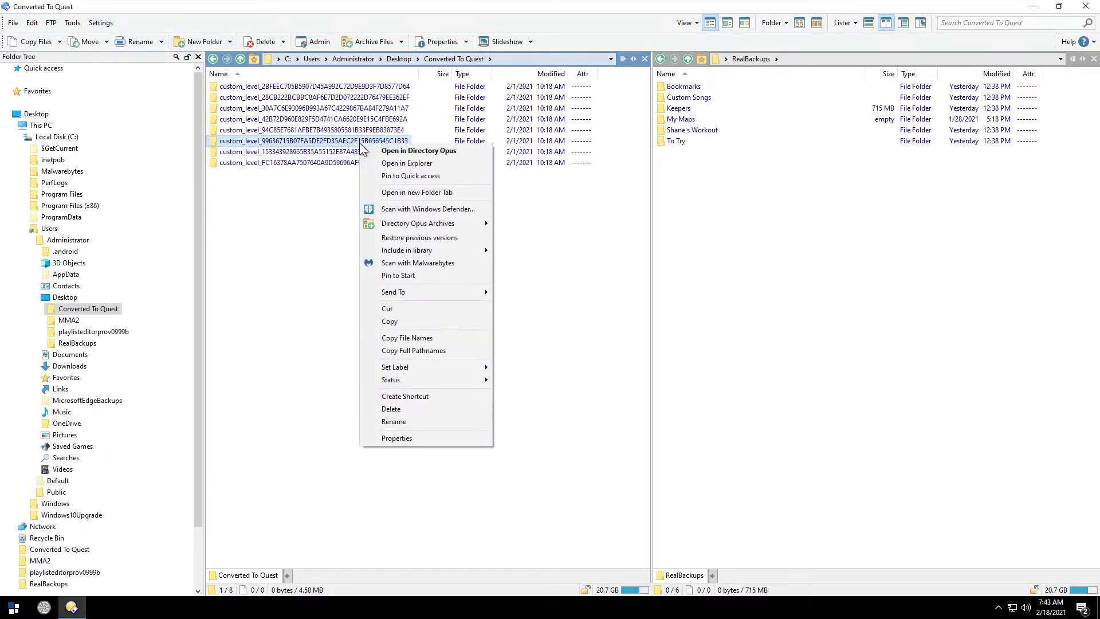
pyautogui.click(314, 194)
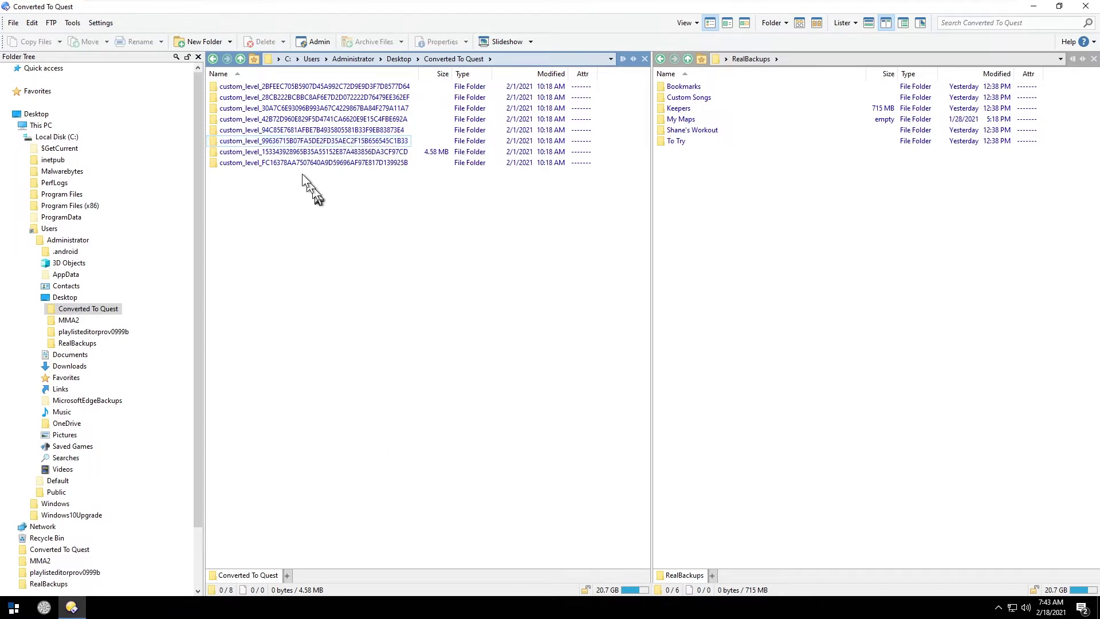
pyautogui.click(307, 141)
pyautogui.moveTo(307, 141); pyautogui.dragTo(27, 43)
pyautogui.click(303, 127)
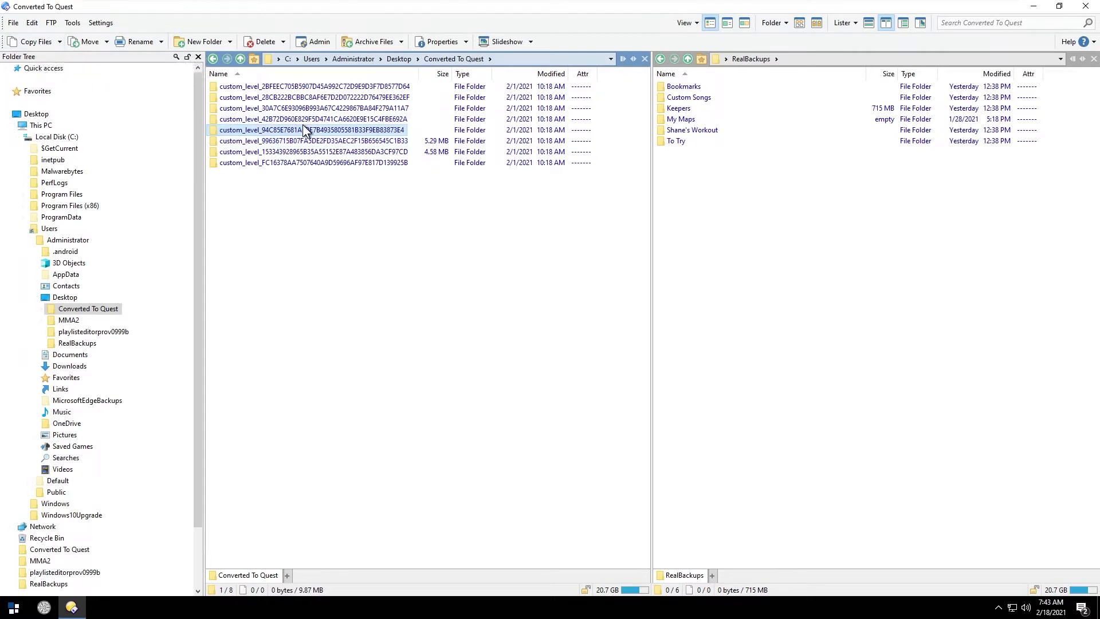
pyautogui.click(329, 107)
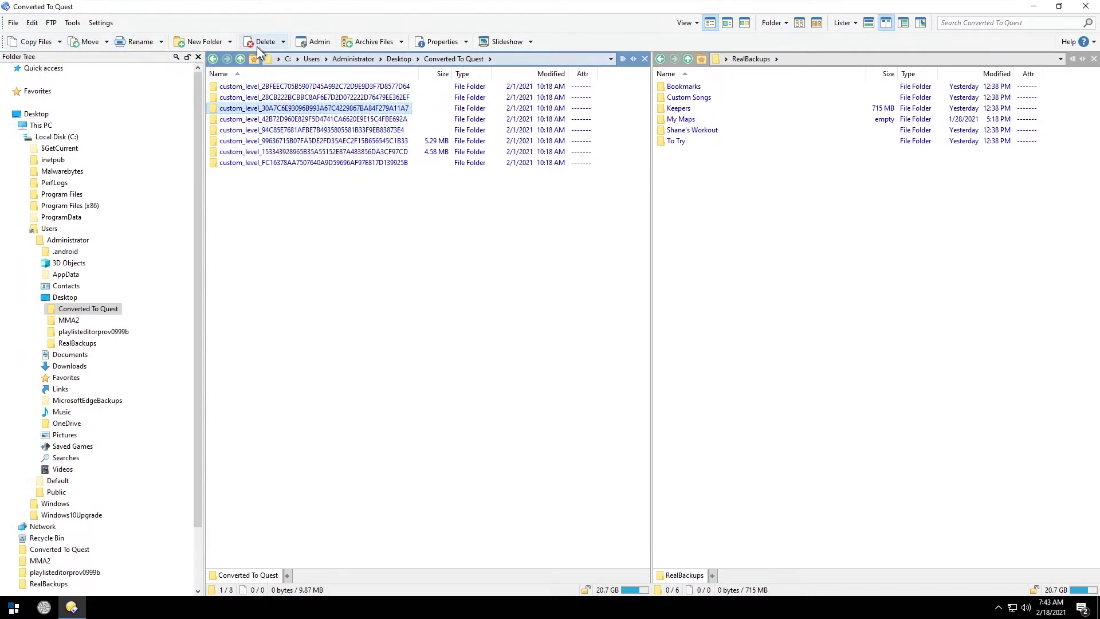
pyautogui.moveTo(351, 166); pyautogui.dragTo(464, 240)
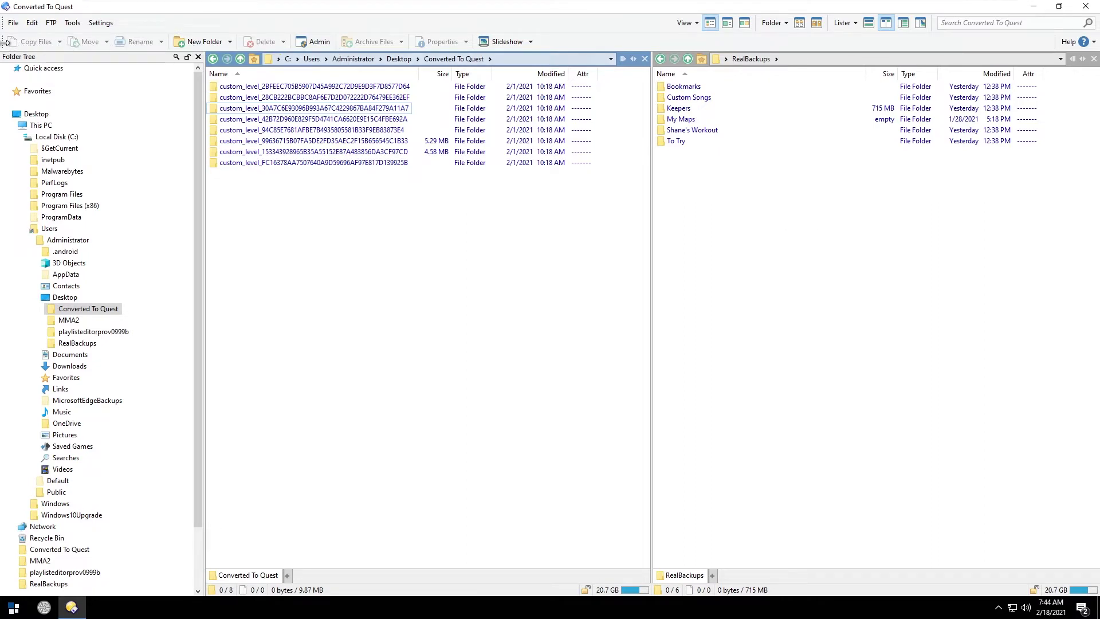
# Step: Place the file operations toolbar between the two file panes and use it to copy My Maps from RealBackups to Converted To Quest
pyautogui.moveTo(5, 42); pyautogui.dragTo(568, 143)
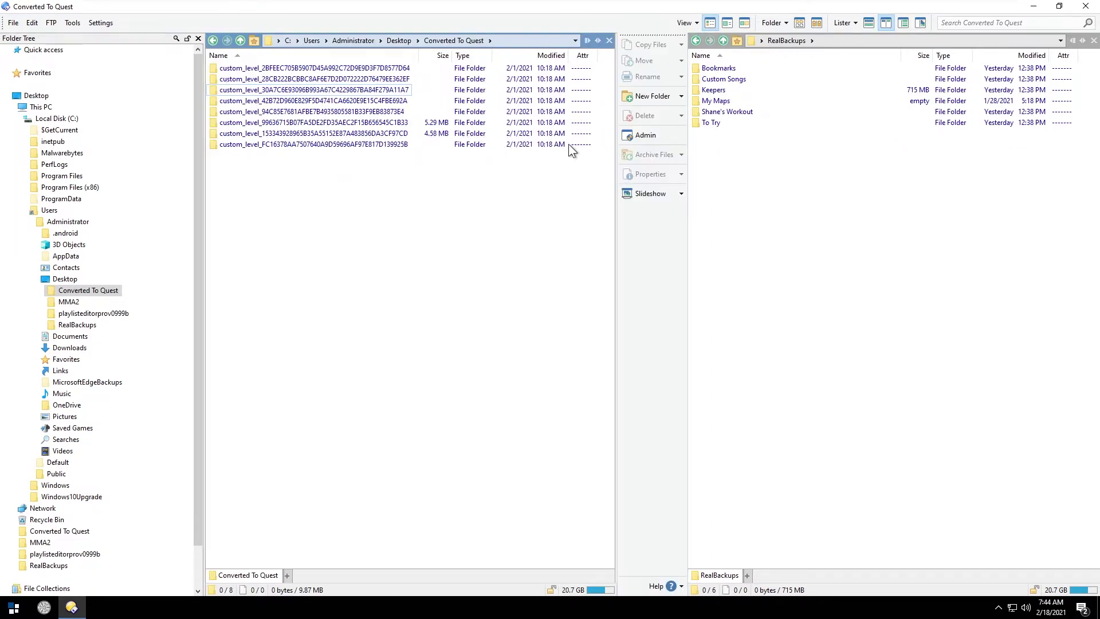
pyautogui.click(809, 179)
pyautogui.click(557, 179)
pyautogui.click(719, 104)
pyautogui.click(666, 50)
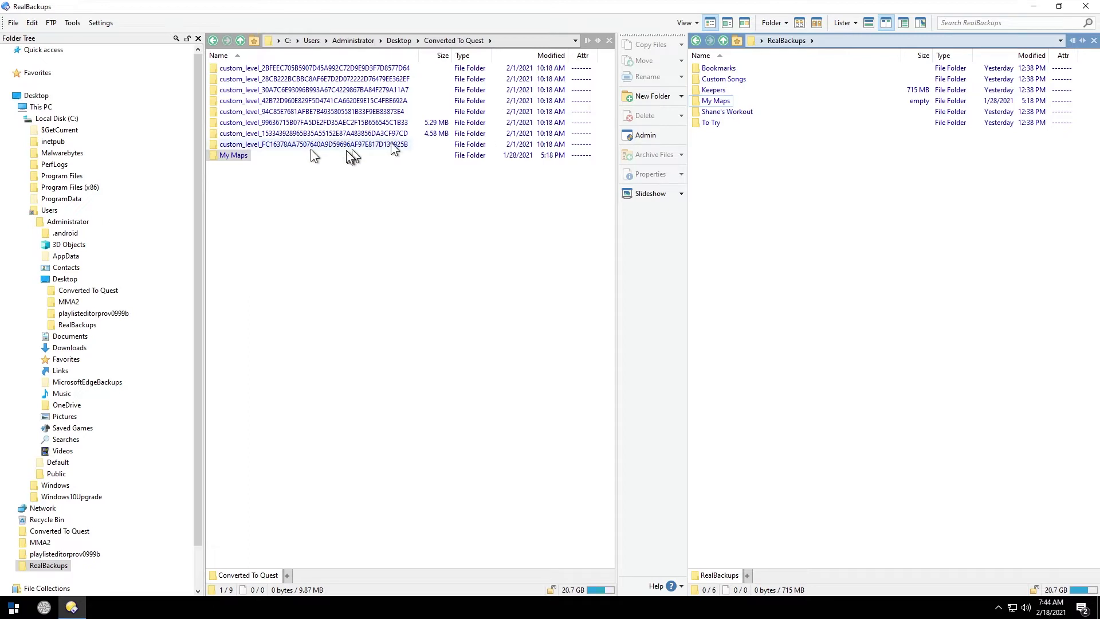
pyautogui.click(240, 163)
pyautogui.click(238, 163)
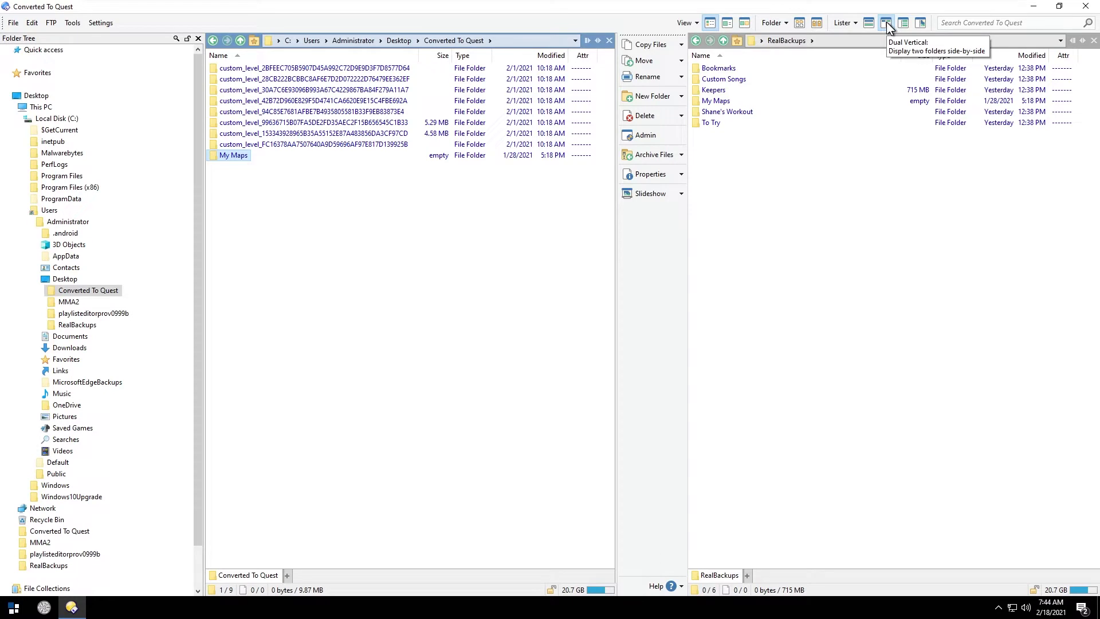
# Step: Switch to the Dual Horizontal layout with one folder above the other and show the Metadata pane
pyautogui.click(871, 22)
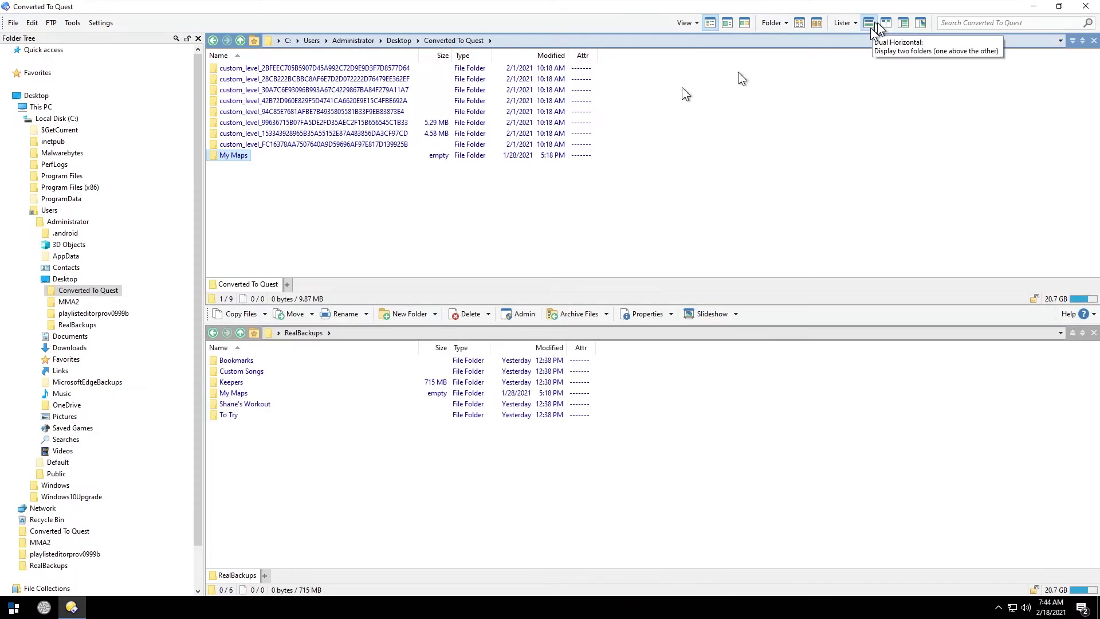
pyautogui.click(253, 199)
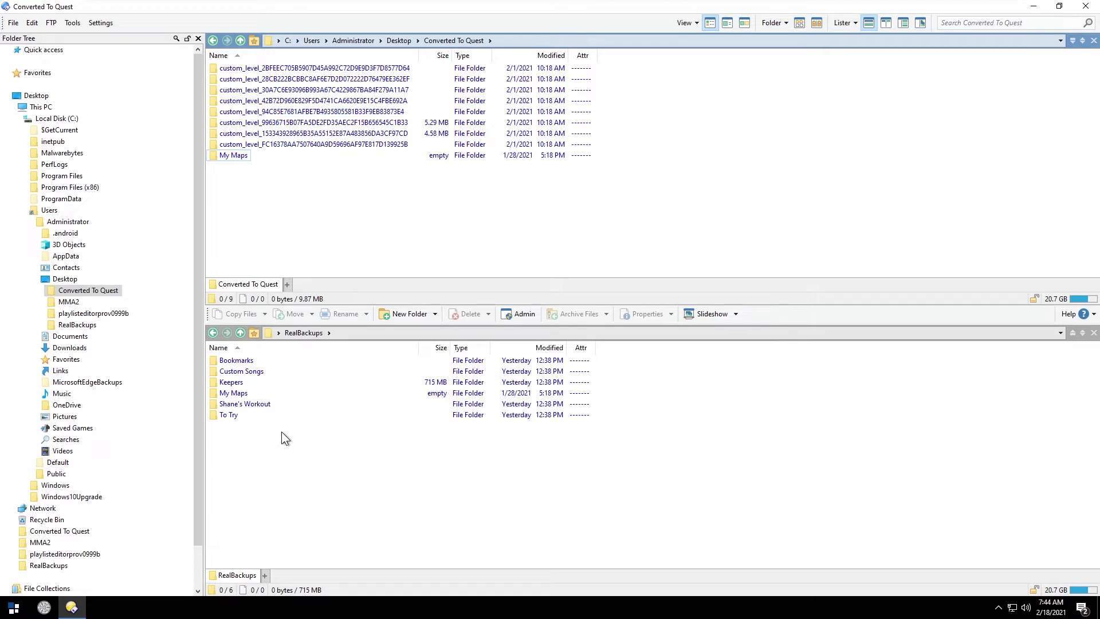
pyautogui.click(906, 25)
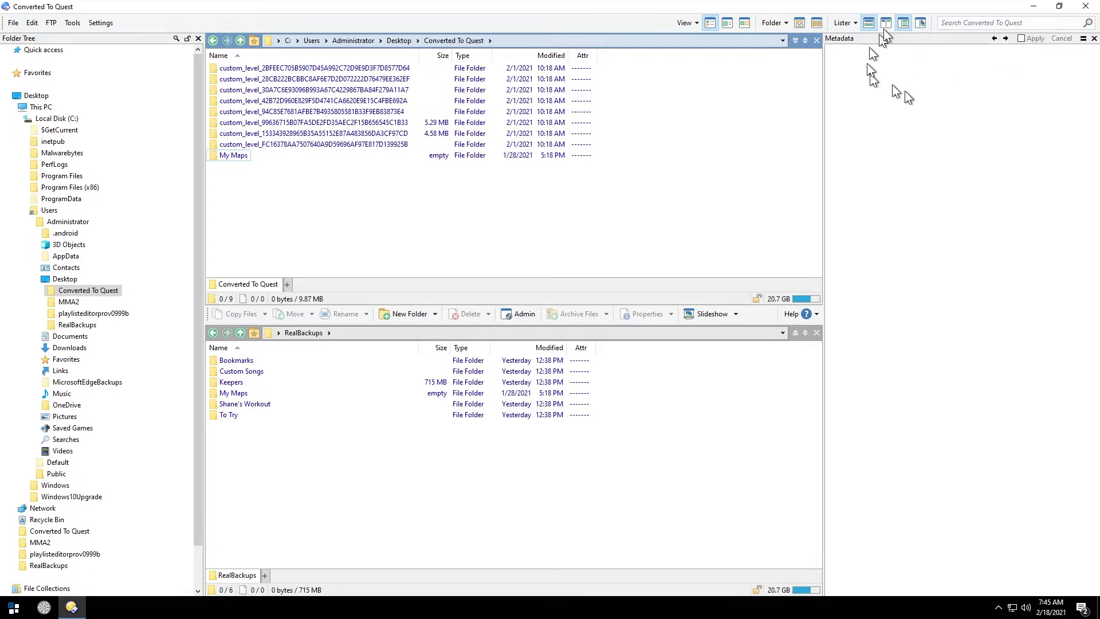
# Step: Open the custom_level folder starting with FC16378 and view the metadata of song.egg and cover.jpg
pyautogui.doubleClick(261, 145)
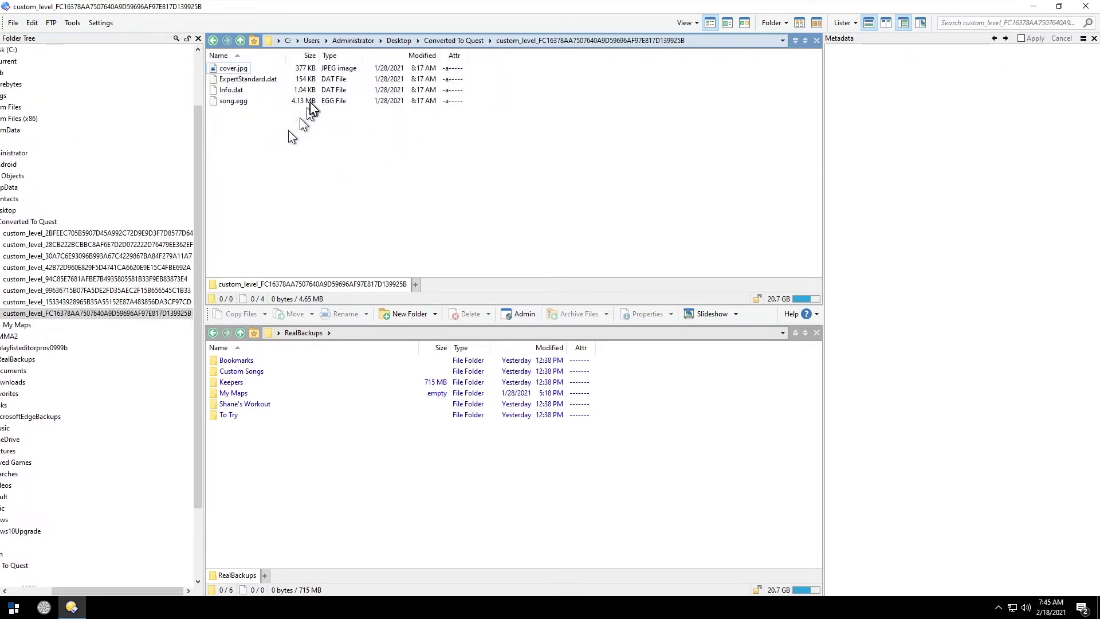
pyautogui.click(231, 102)
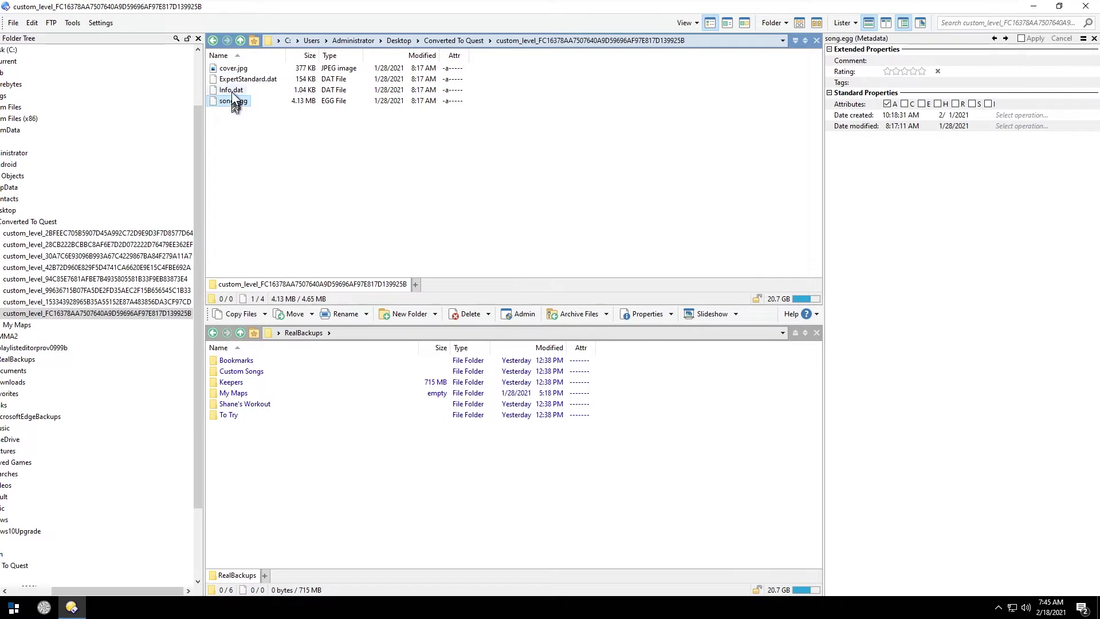
pyautogui.click(231, 69)
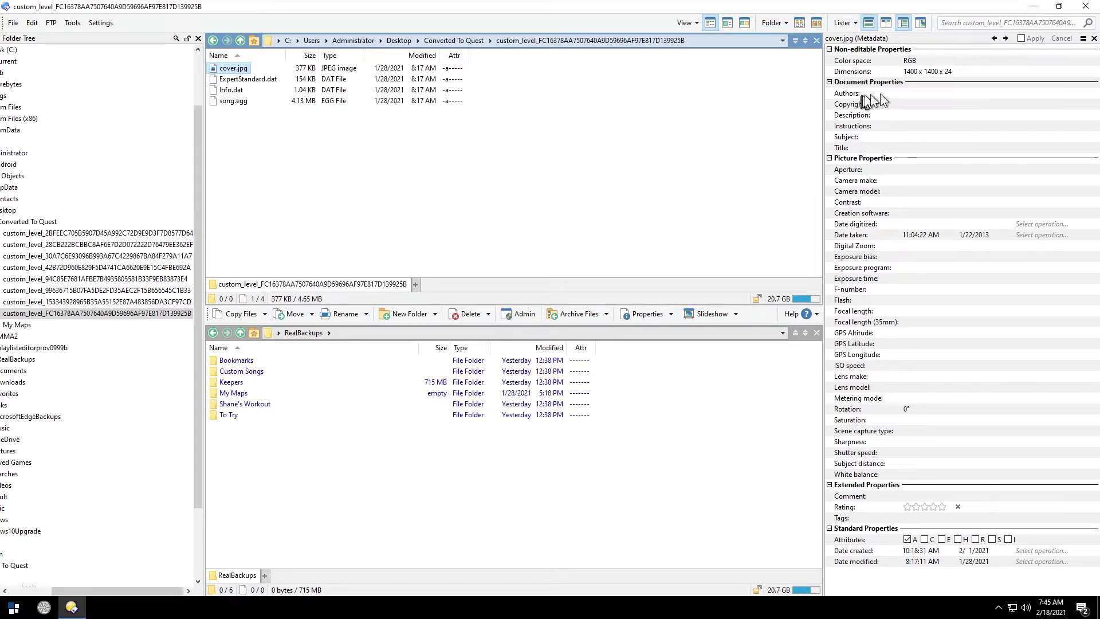
# Step: Enter the author's full name in the Authors metadata field of cover.jpg
pyautogui.click(902, 94)
pyautogui.write('Shane M')
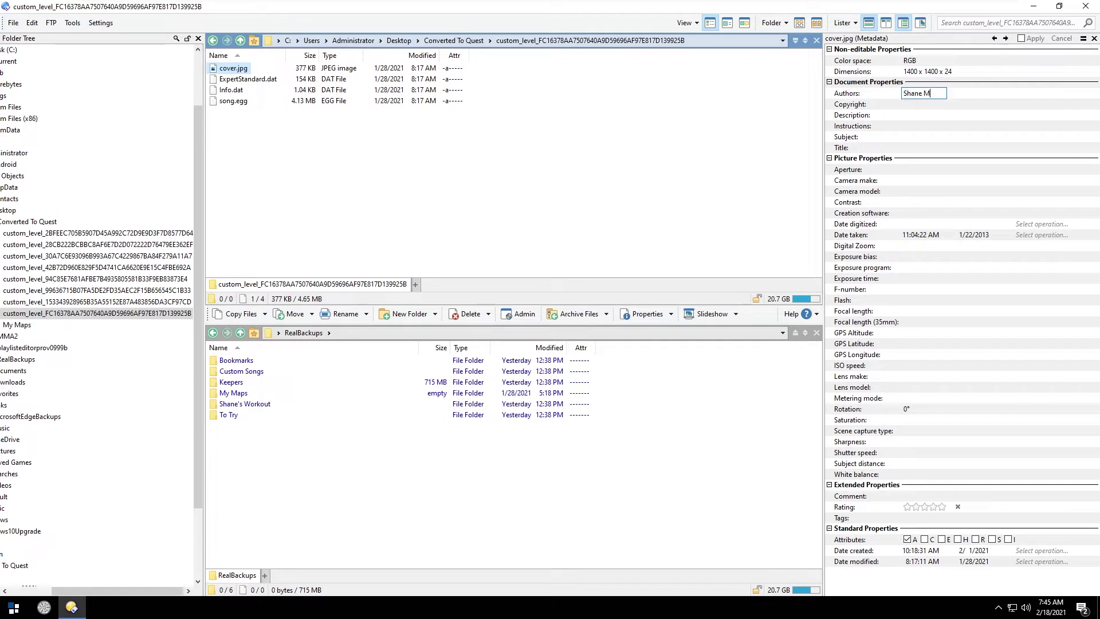
pyautogui.write('onroe')
pyautogui.press('Return')
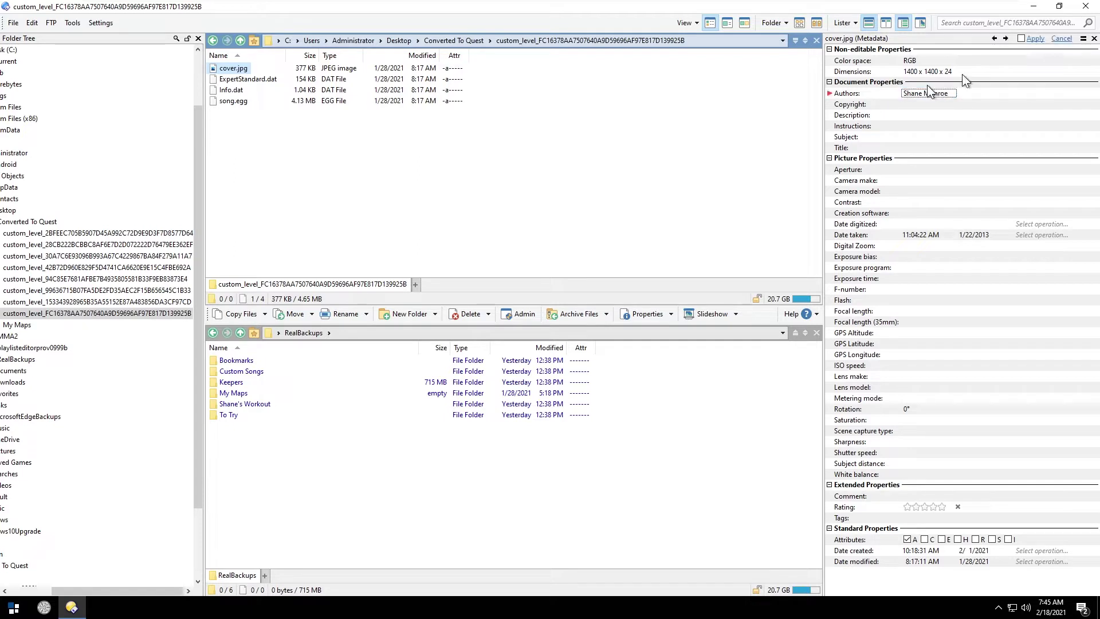
# Step: Apply the Authors change to cover.jpg and reselect the file to check its saved metadata
pyautogui.click(1036, 39)
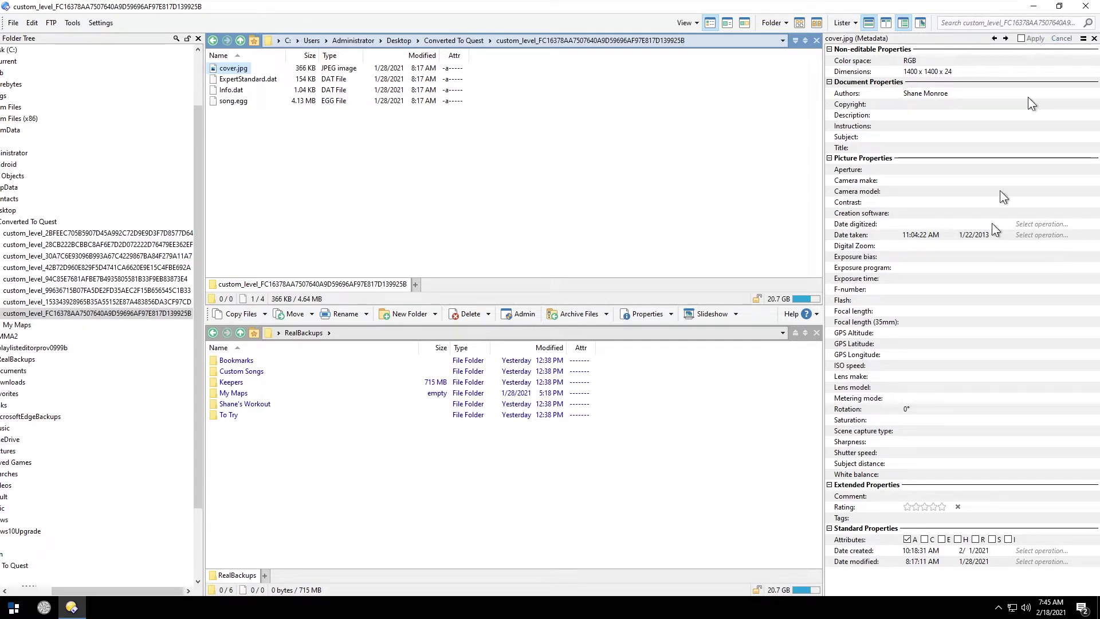
pyautogui.click(497, 191)
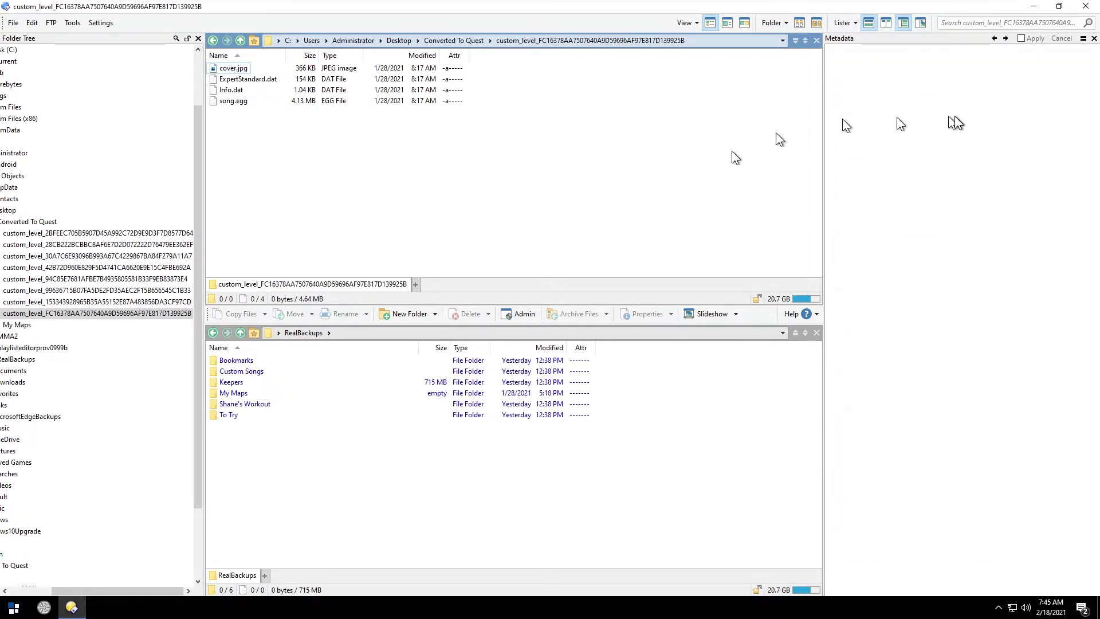
pyautogui.click(244, 70)
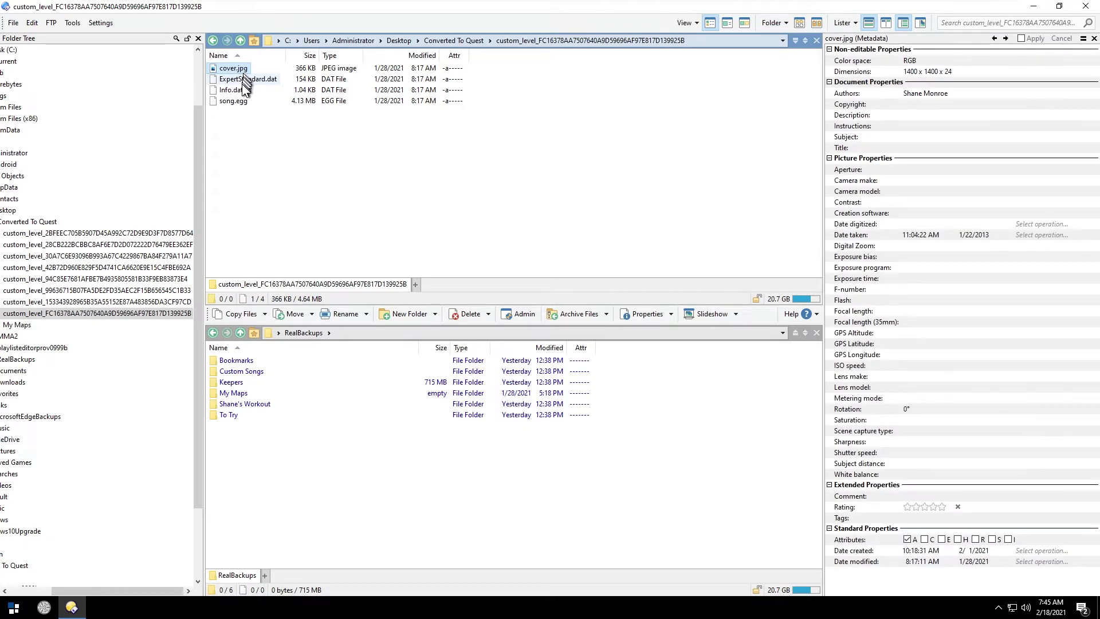
pyautogui.click(308, 152)
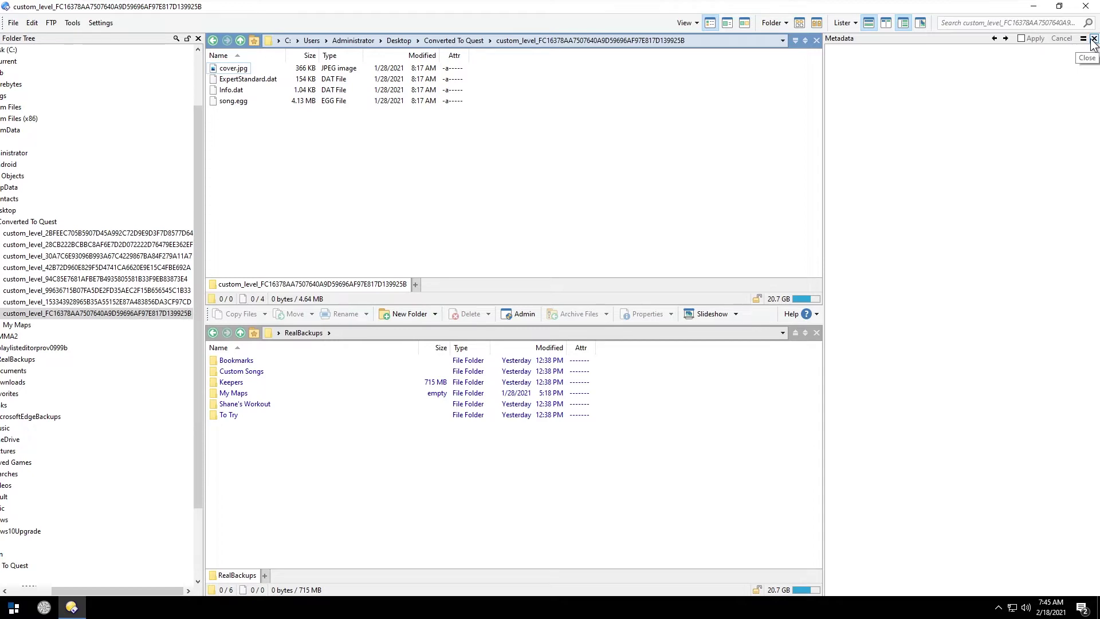
# Step: Return to the Converted To Quest folder and show the files of all its subfolders in a flat view
pyautogui.click(478, 42)
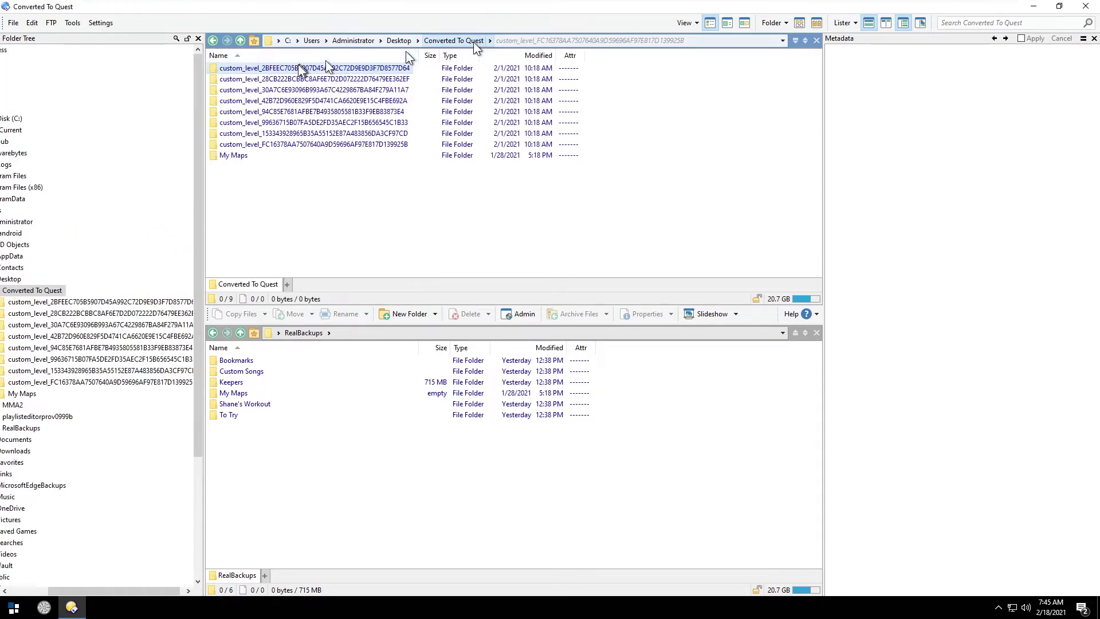
pyautogui.click(801, 23)
pyautogui.click(812, 68)
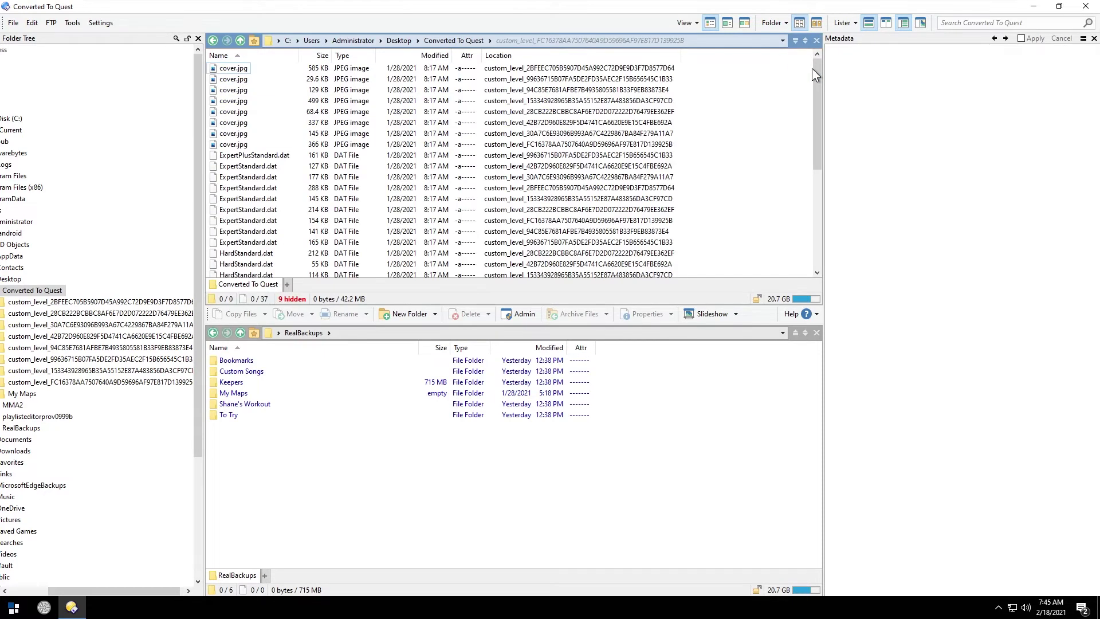
# Step: Enter the author's full name in the Authors field of all eight cover.jpg files at once and check individual files
pyautogui.moveTo(293, 71); pyautogui.dragTo(242, 148)
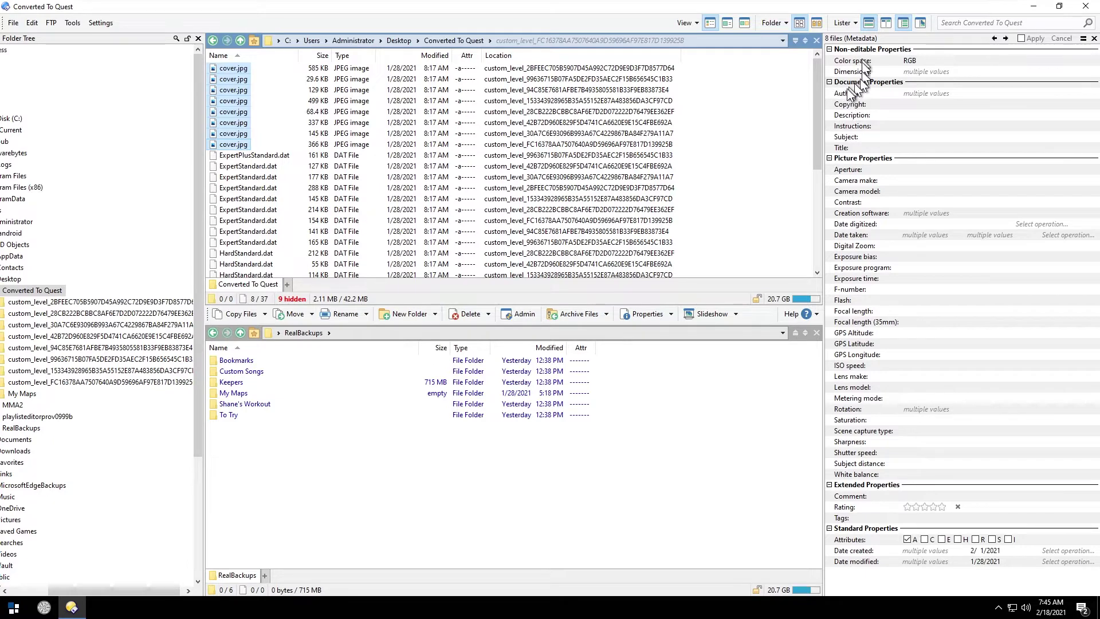
pyautogui.click(927, 92)
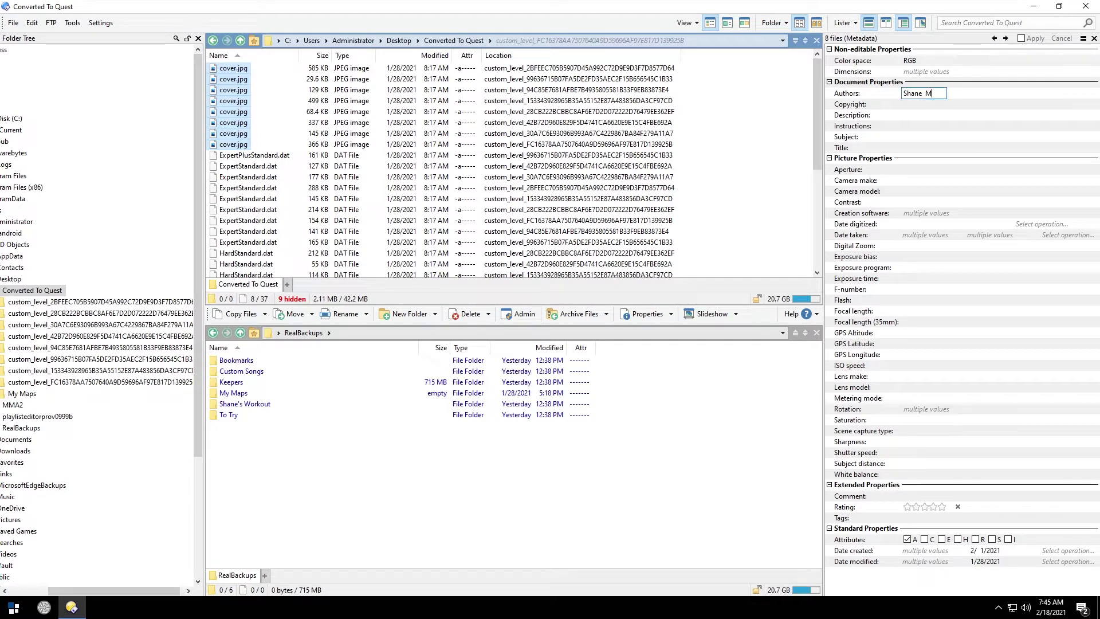
pyautogui.write('Shane Monroe')
pyautogui.press('Return')
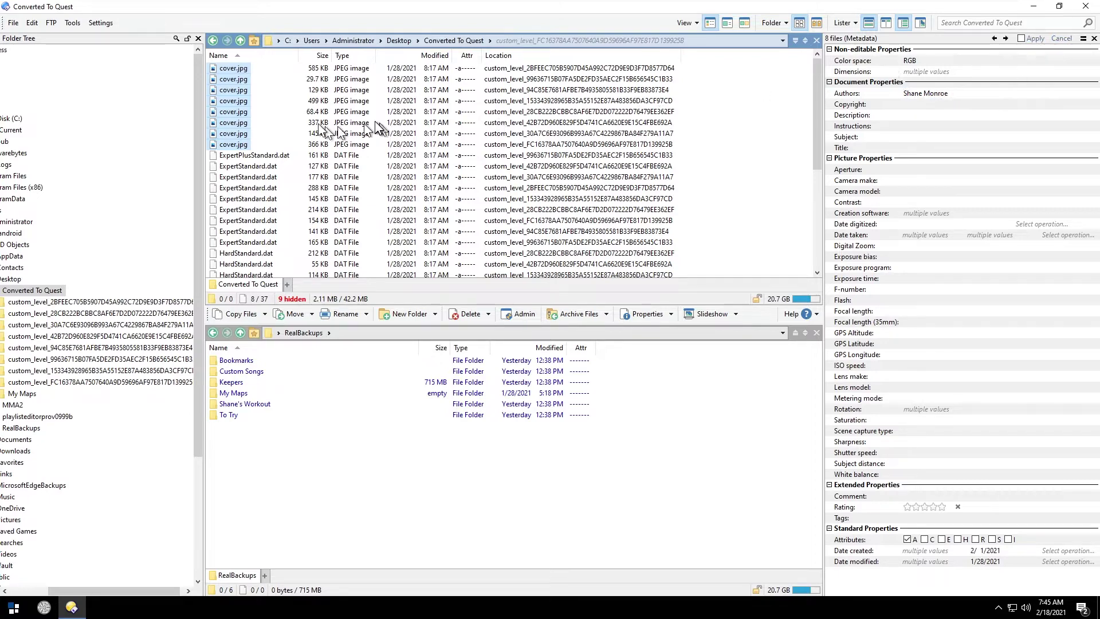
pyautogui.click(242, 101)
pyautogui.click(239, 79)
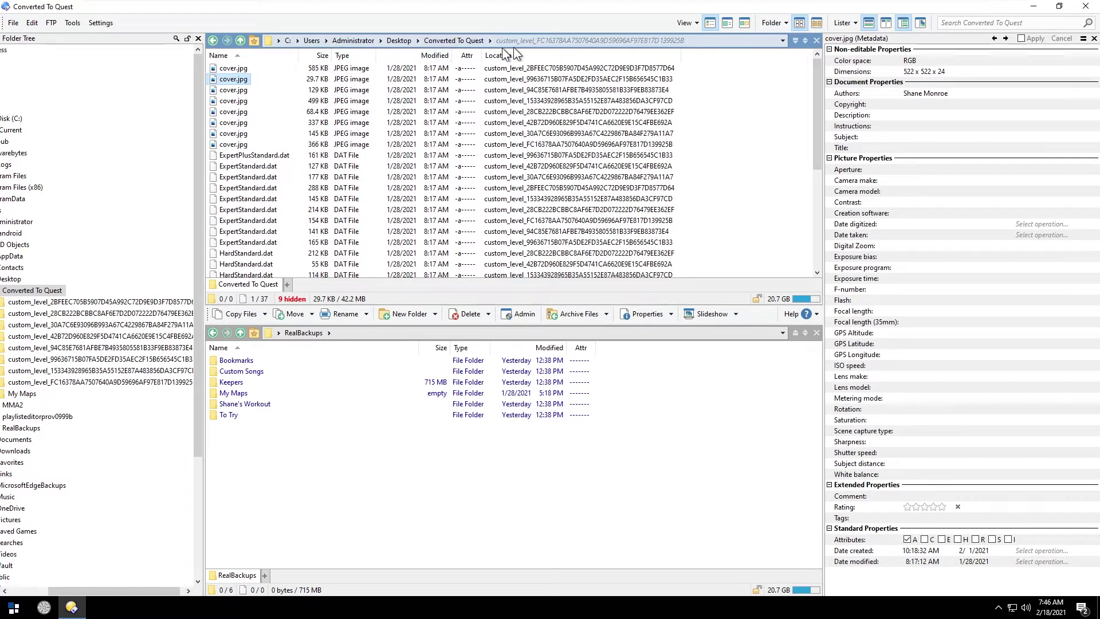
# Step: Leave the flat view, look inside the custom_level folder starting with 2BFEEC, and go back up to the Desktop folder
pyautogui.click(458, 40)
pyautogui.doubleClick(378, 67)
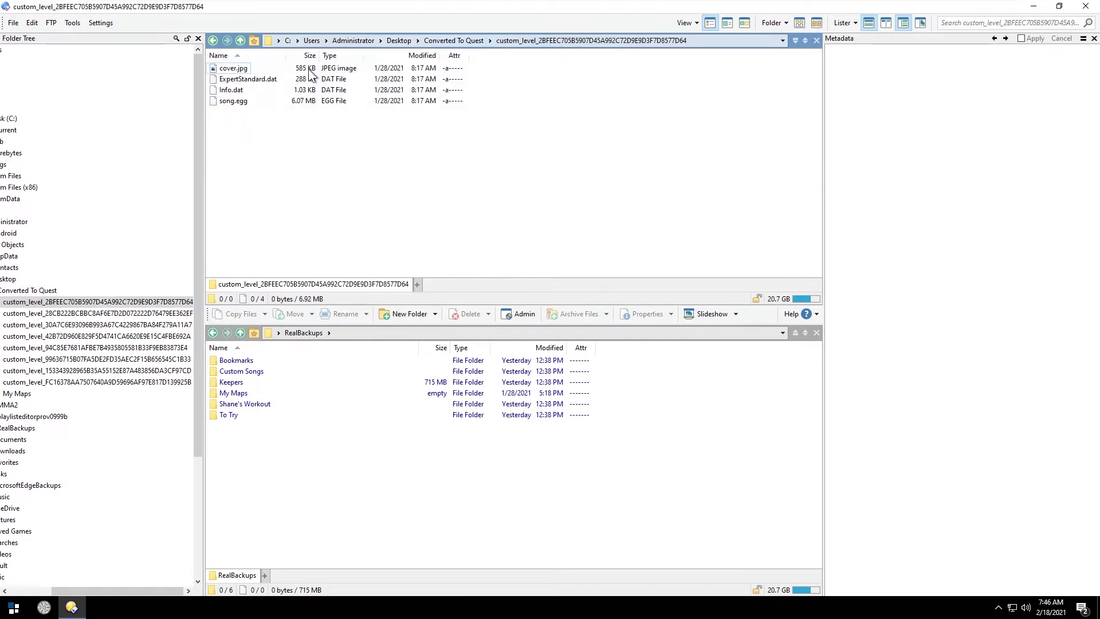
pyautogui.click(441, 41)
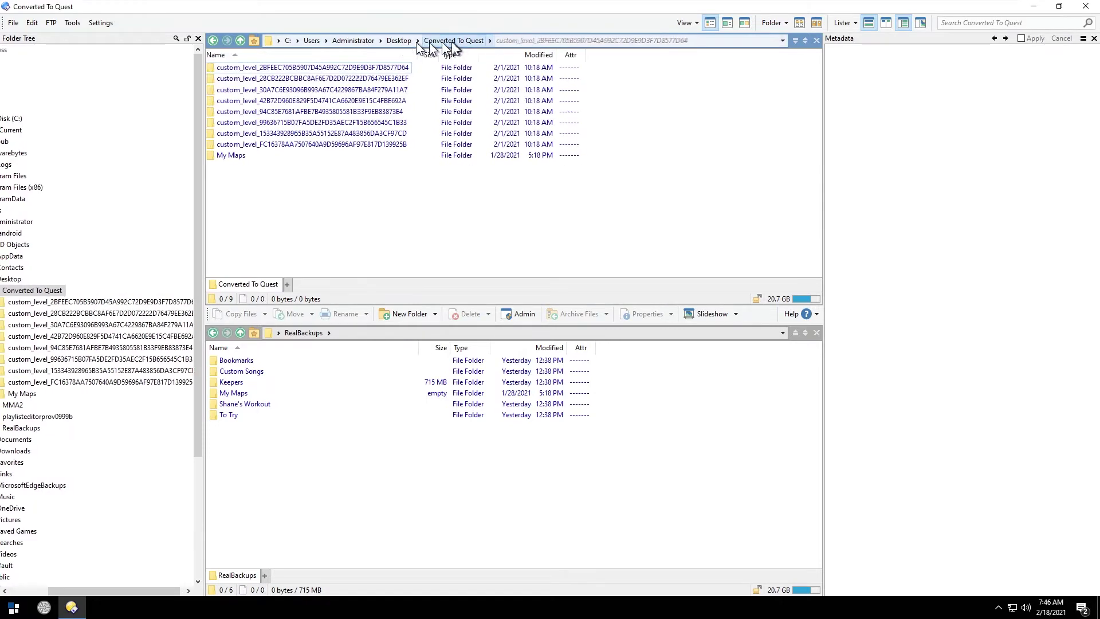
pyautogui.click(399, 41)
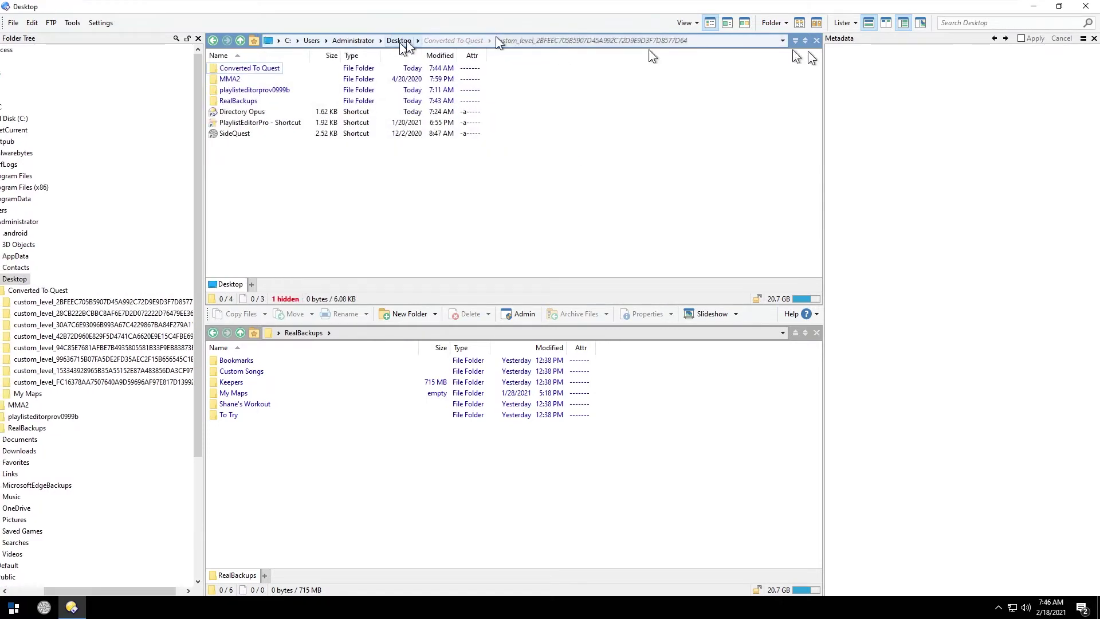
# Step: Show the Viewer pane and preview cover.jpg from the custom_level folder starting with 2BFEEC in Converted To Quest
pyautogui.click(921, 23)
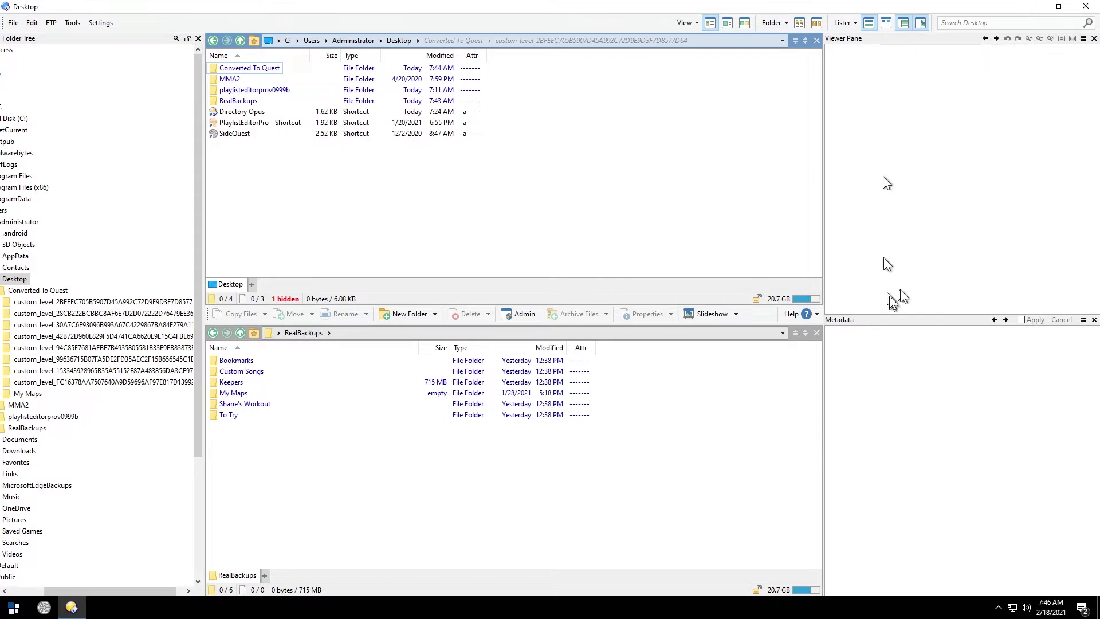
pyautogui.doubleClick(250, 67)
pyautogui.doubleClick(280, 68)
pyautogui.click(235, 68)
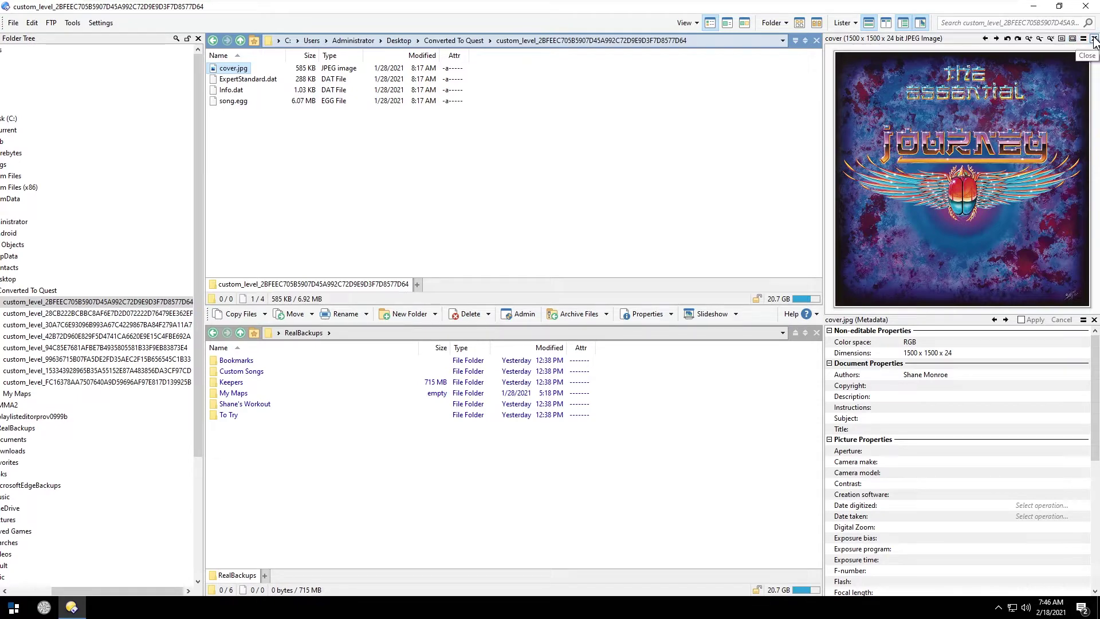
# Step: Hide the Viewer and Metadata panes and deselect cover.jpg
pyautogui.click(919, 22)
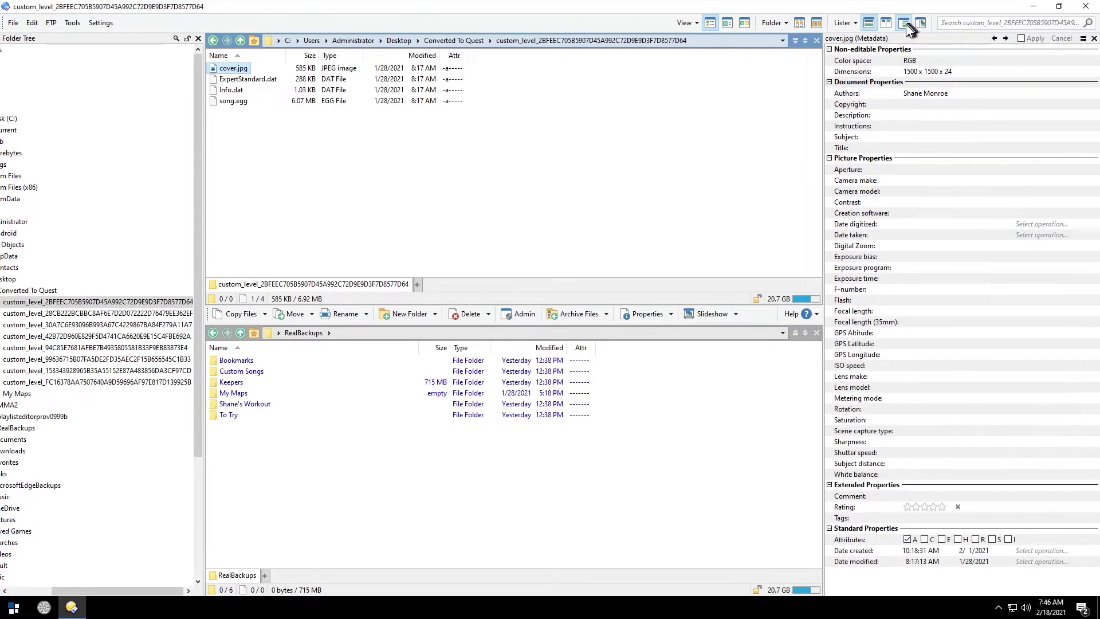
pyautogui.click(905, 24)
pyautogui.click(796, 111)
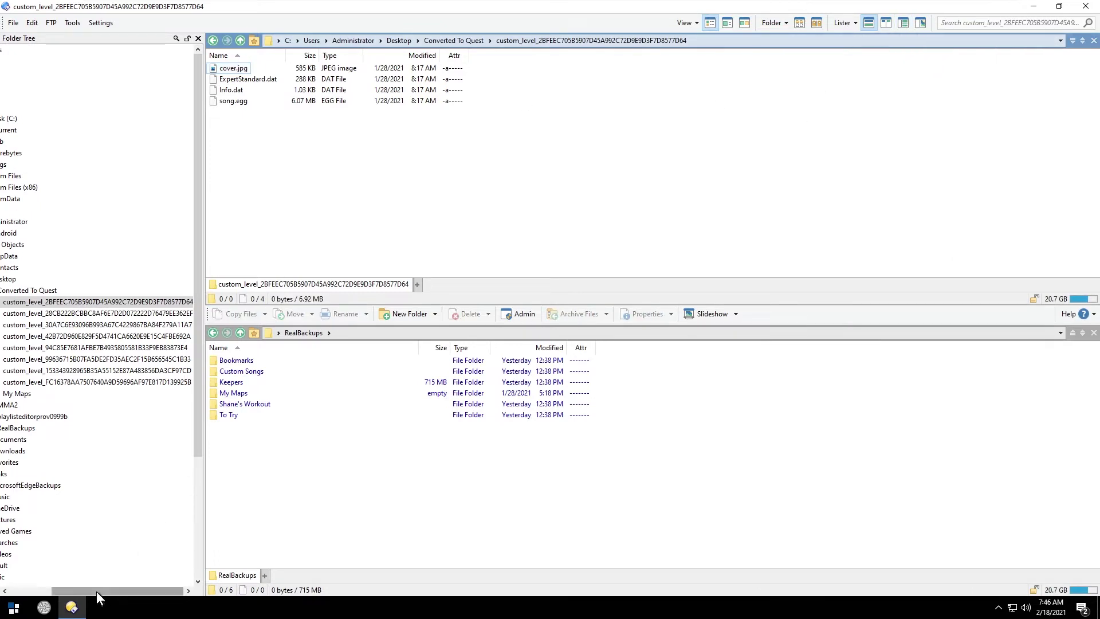
pyautogui.moveTo(96, 591); pyautogui.dragTo(8, 592)
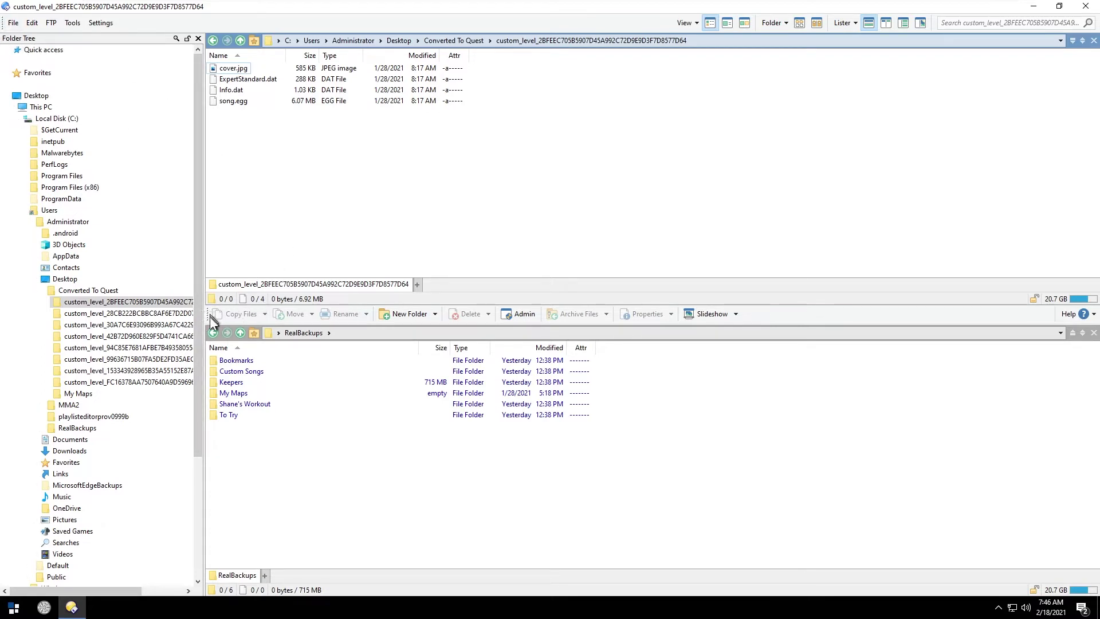
pyautogui.moveTo(208, 317); pyautogui.dragTo(370, 314)
pyautogui.rightClick(382, 26)
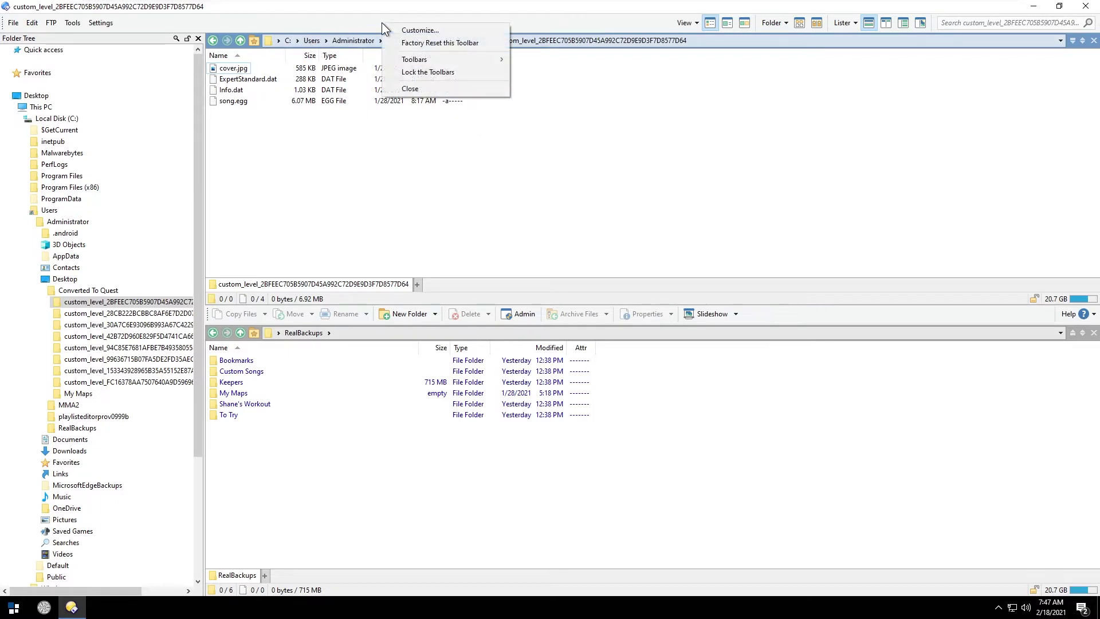
pyautogui.click(327, 24)
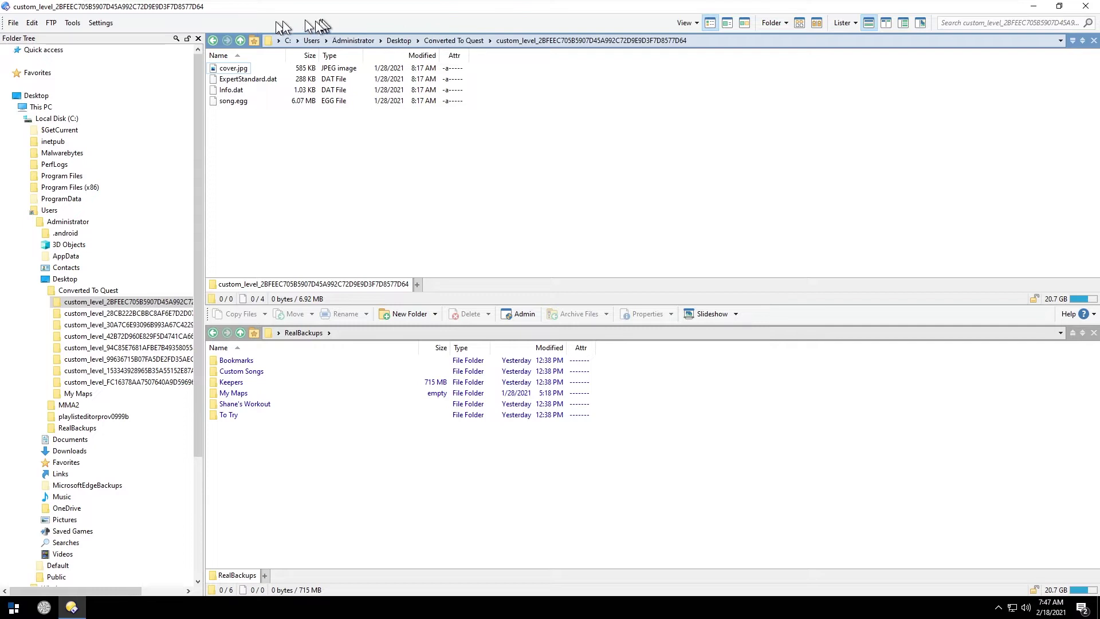
# Step: Add the Drives toolbar, place it between the two file panes, and use it to open drive C:
pyautogui.rightClick(322, 26)
pyautogui.moveTo(378, 62)
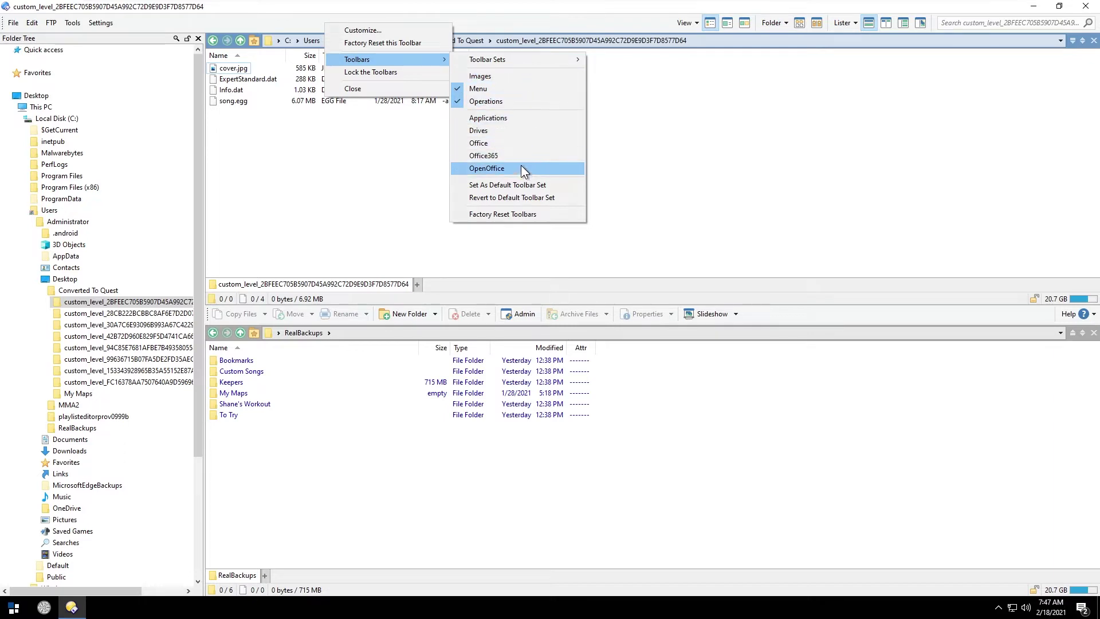
pyautogui.click(523, 132)
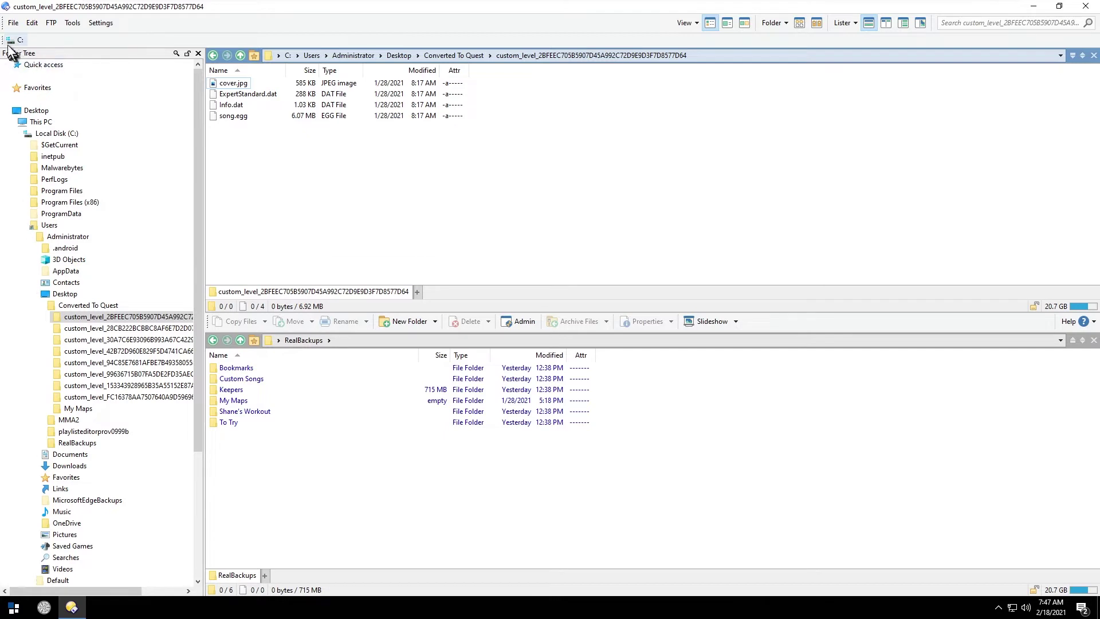
pyautogui.moveTo(7, 40); pyautogui.dragTo(487, 318)
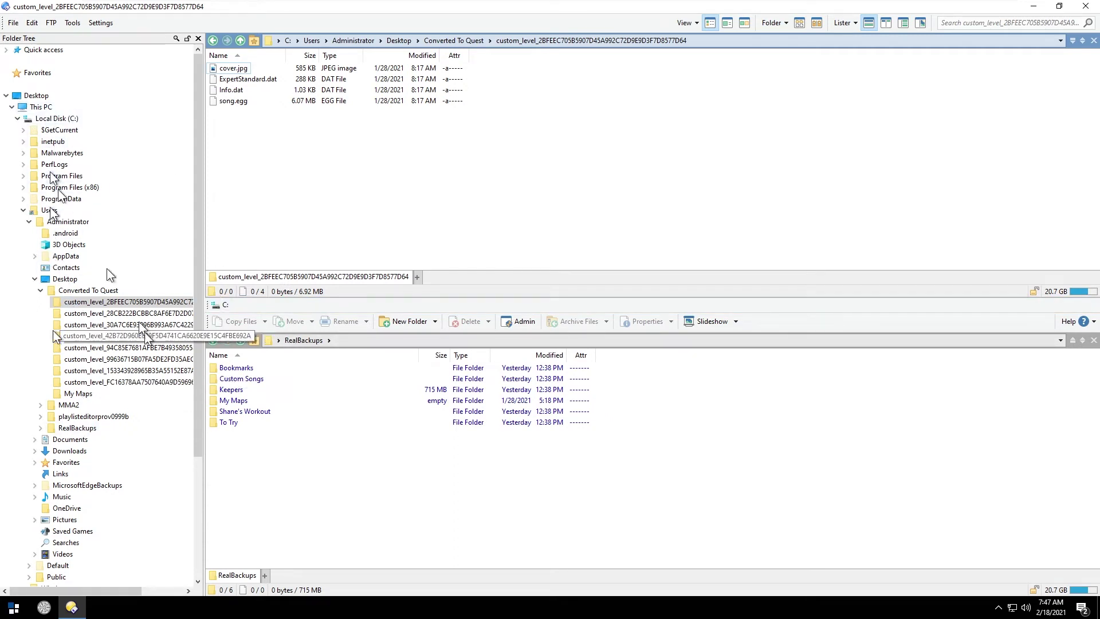
pyautogui.click(224, 304)
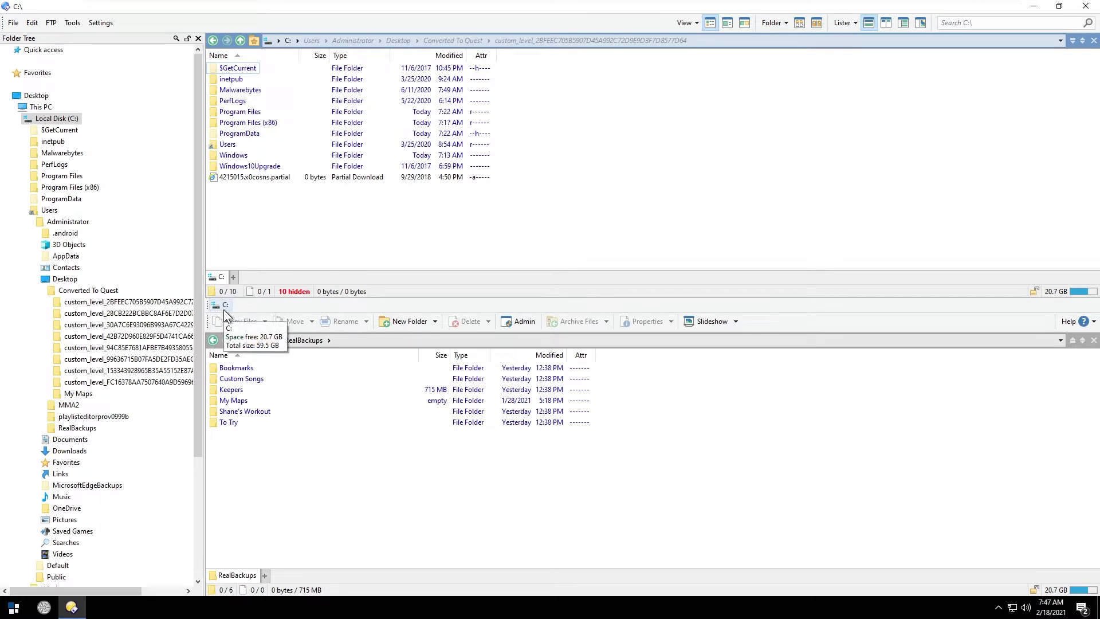
# Step: Add the Images toolbar and place it between the two file panes, above the Drives toolbar
pyautogui.rightClick(394, 26)
pyautogui.moveTo(437, 68)
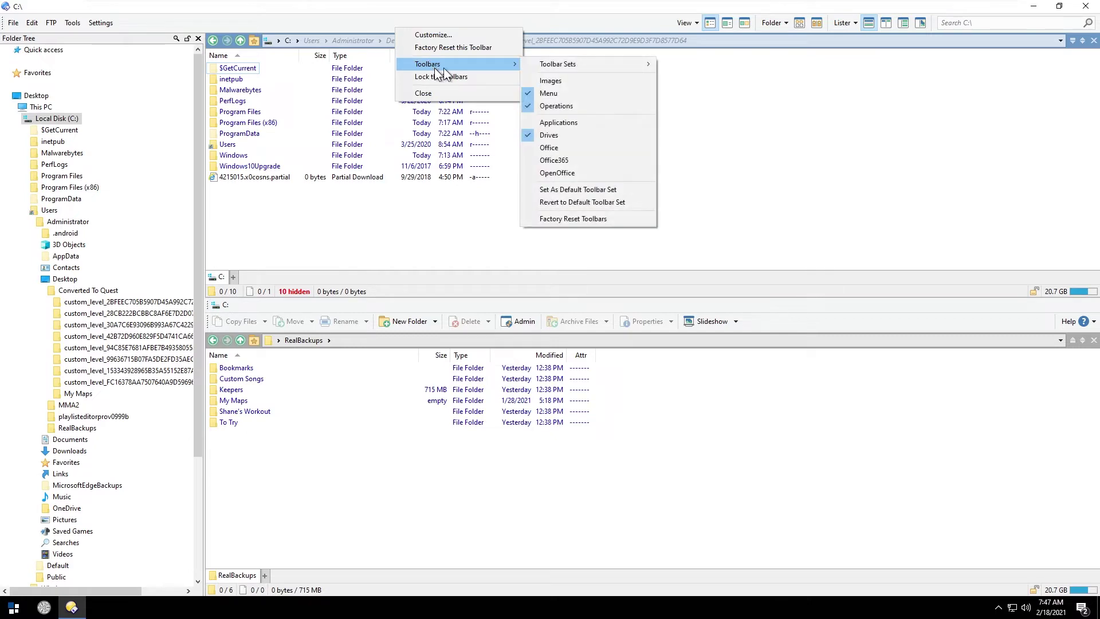
pyautogui.click(558, 82)
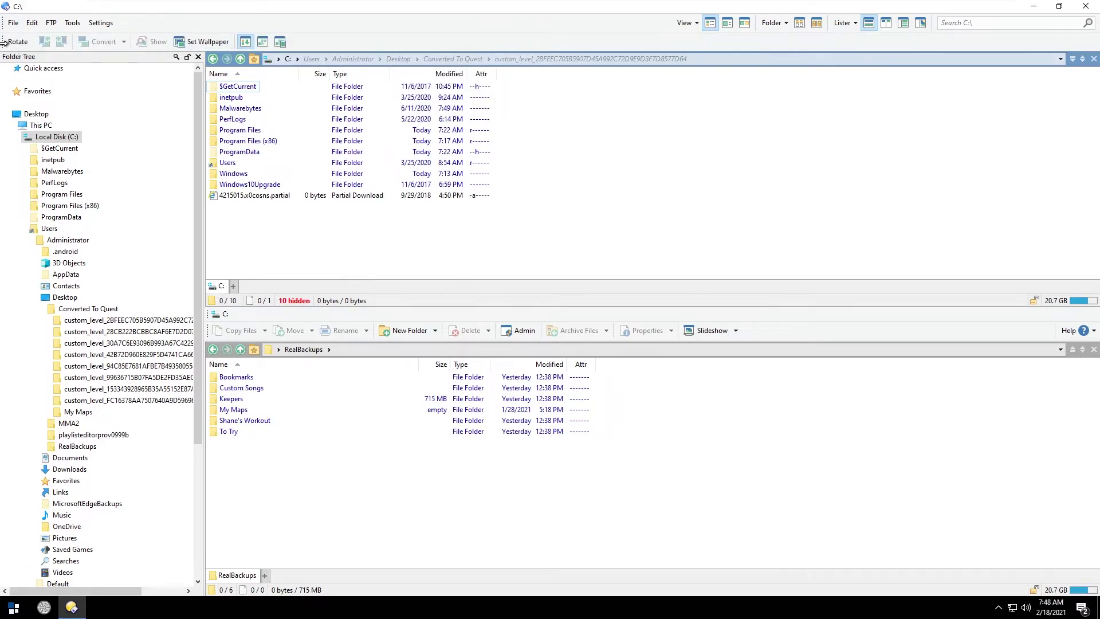
pyautogui.moveTo(4, 42); pyautogui.dragTo(289, 294)
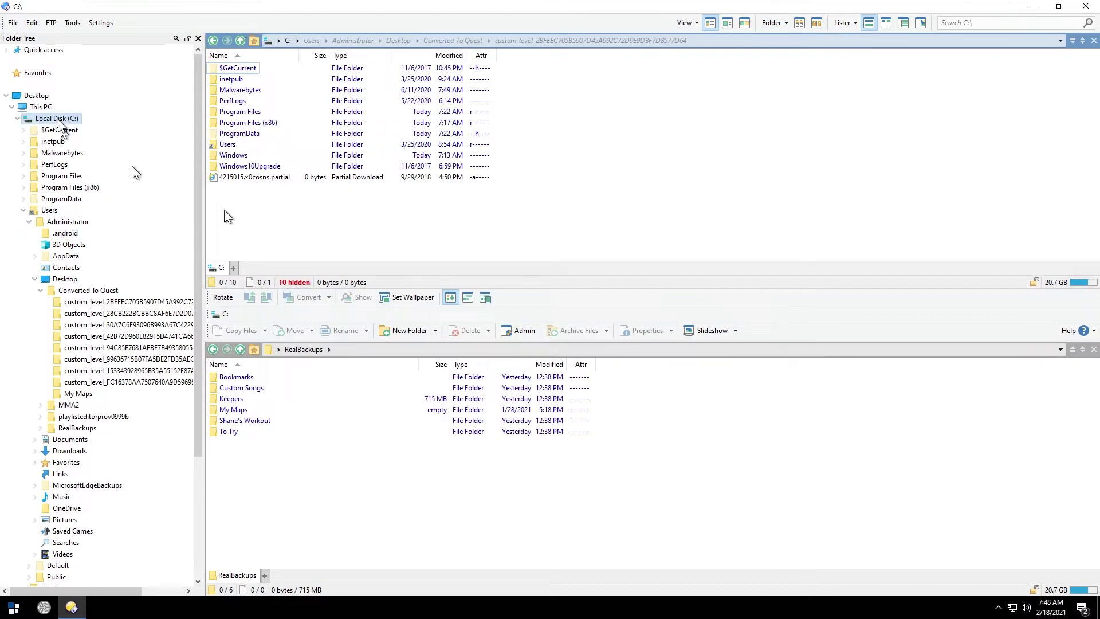
# Step: Open the custom_level folder starting with 2BFEEC in Desktop > Converted To Quest and select cover.jpg
pyautogui.click(38, 96)
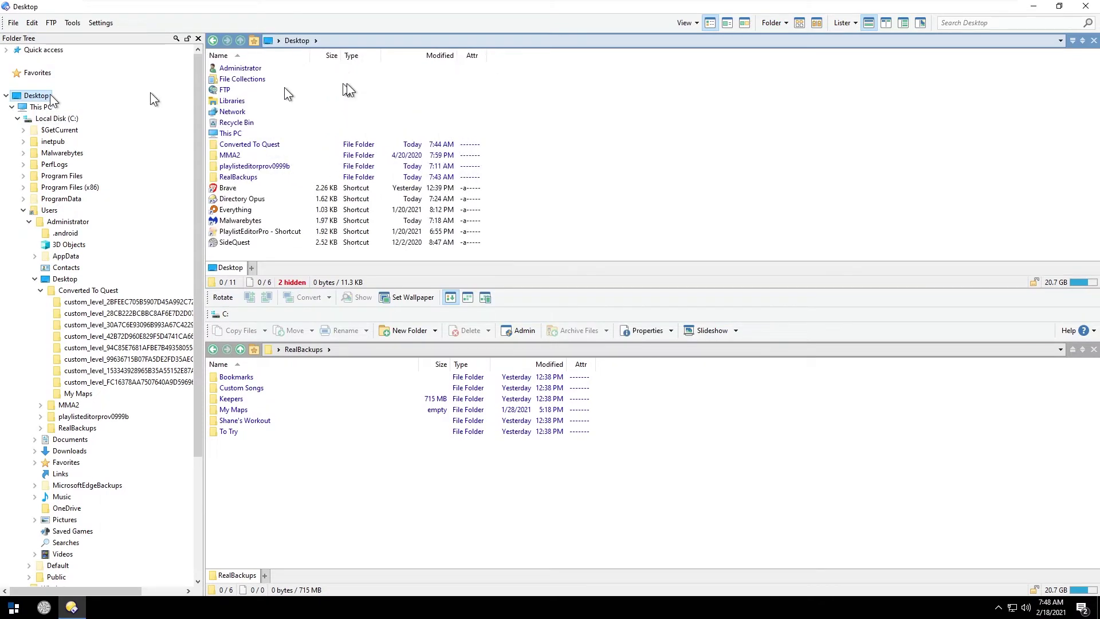
pyautogui.doubleClick(252, 145)
pyautogui.doubleClick(243, 69)
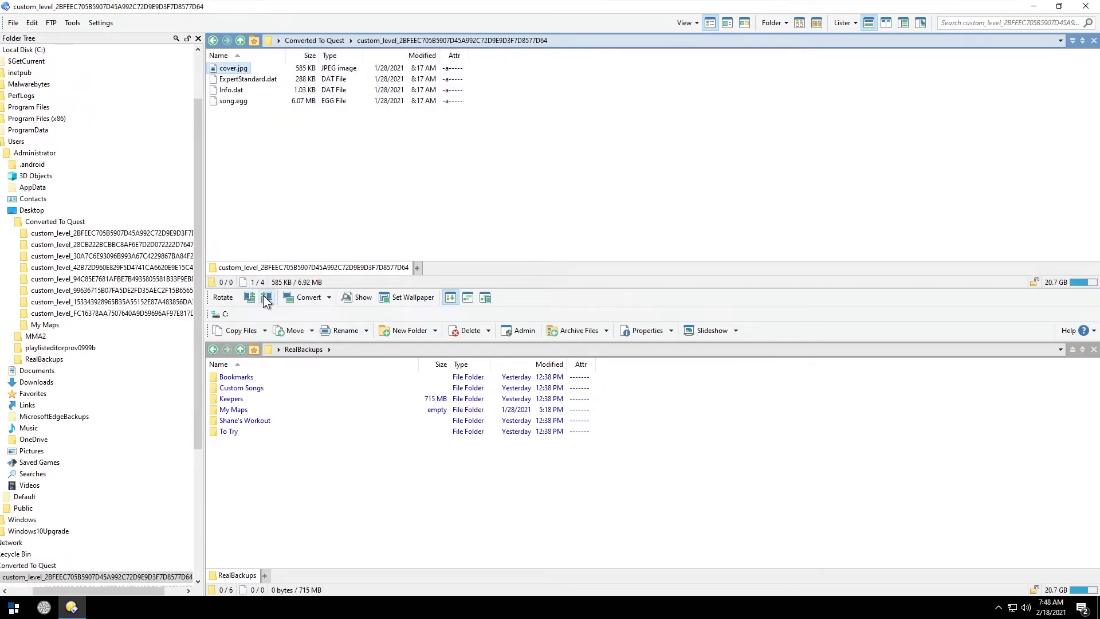
# Step: Show cover.jpg in the standalone image viewer, close it, and look at the formats offered for converting the image
pyautogui.click(359, 297)
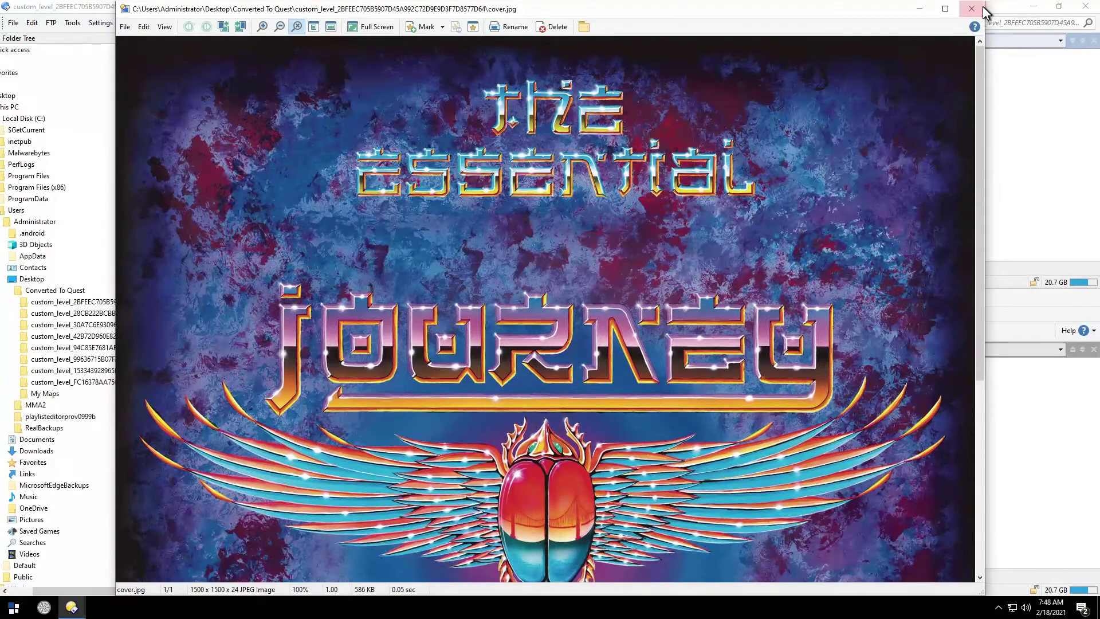
pyautogui.click(971, 9)
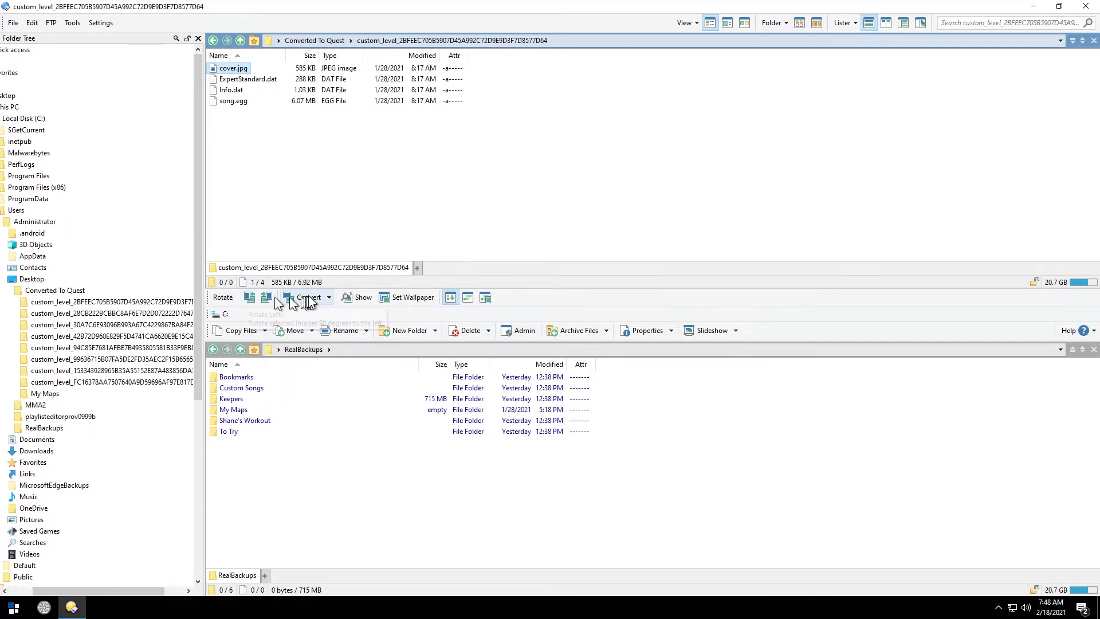
pyautogui.click(329, 296)
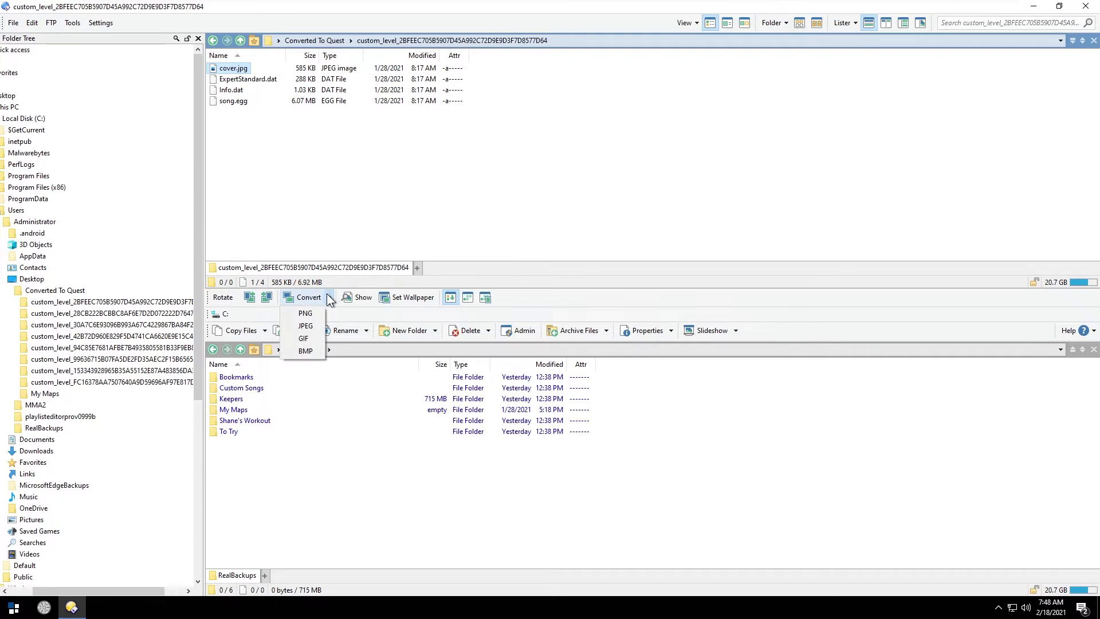
pyautogui.click(355, 198)
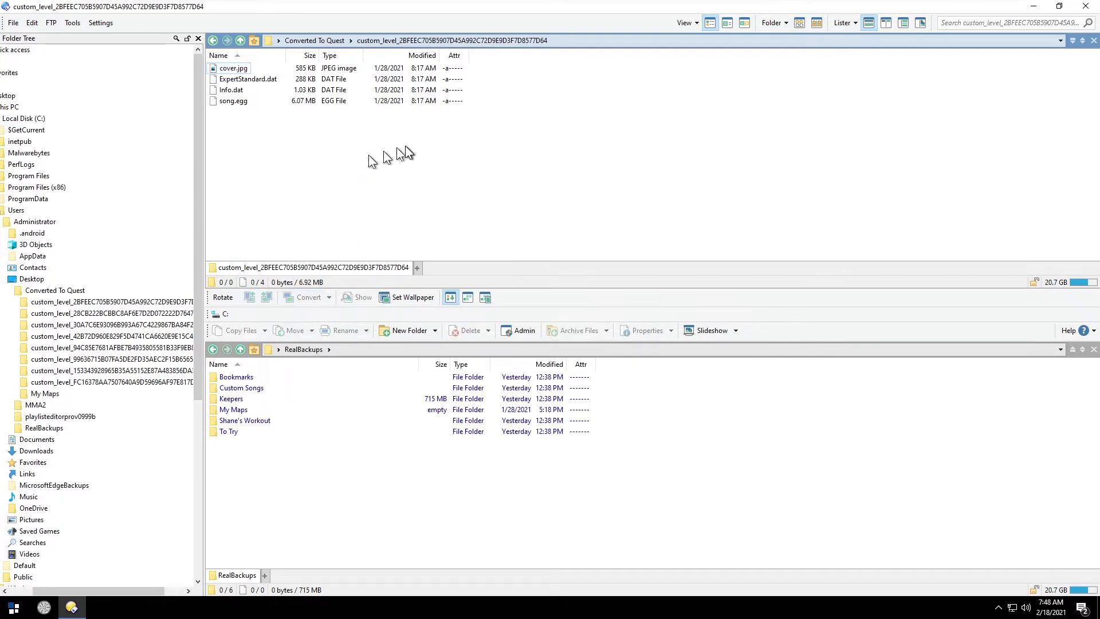
# Step: Hide the Images toolbar from the area between the two file panes
pyautogui.rightClick(520, 298)
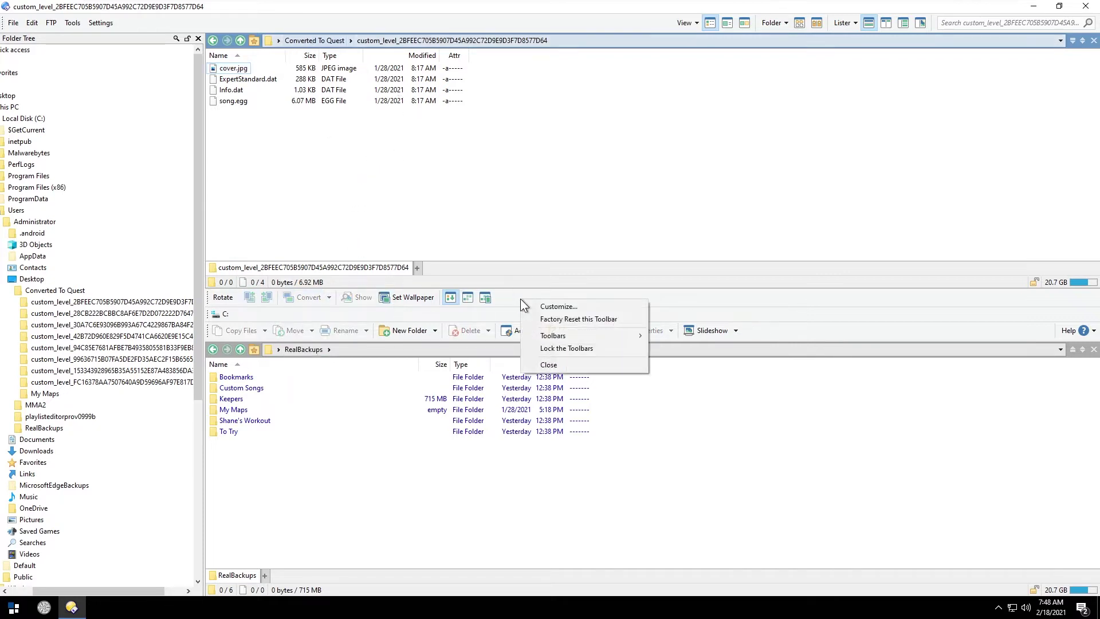
pyautogui.moveTo(569, 337)
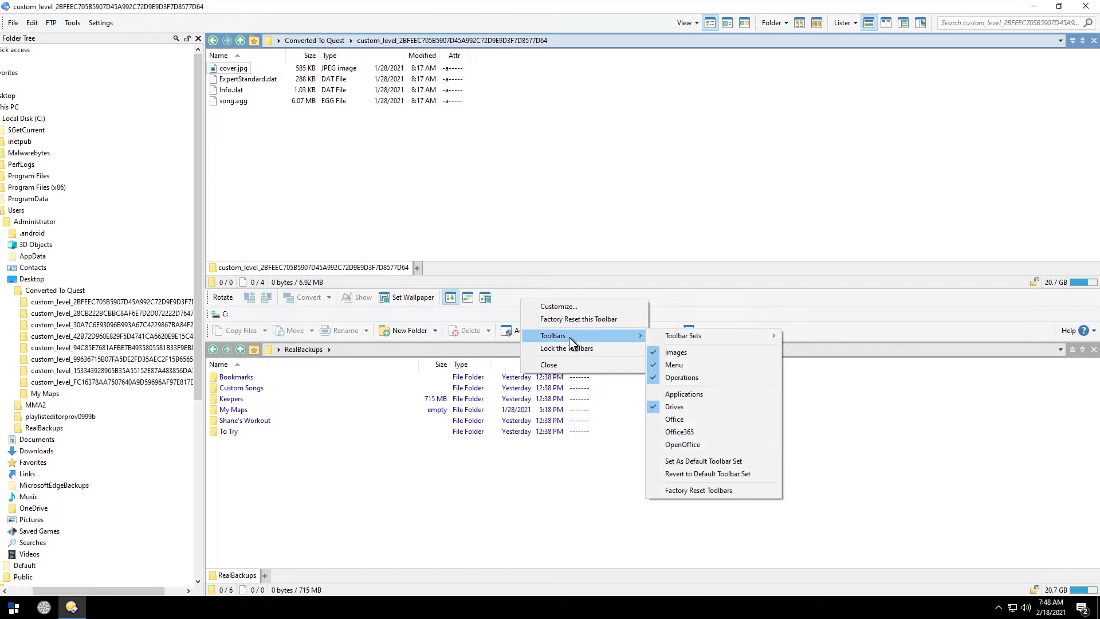
pyautogui.click(684, 355)
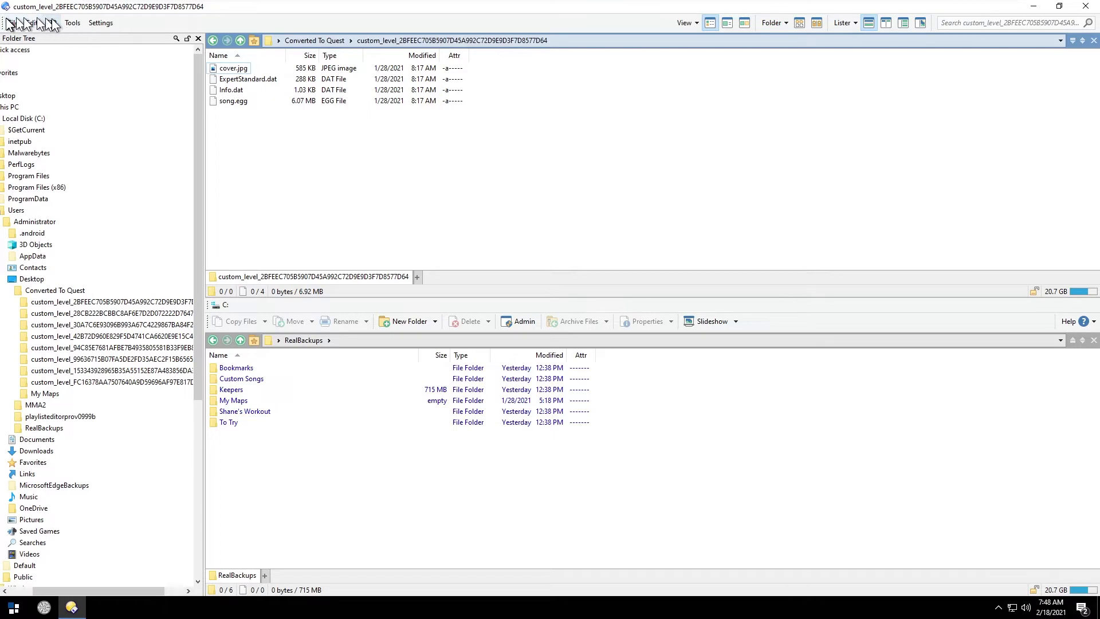
# Step: Hide the Menu toolbar above the file panes
pyautogui.rightClick(129, 19)
pyautogui.moveTo(192, 51)
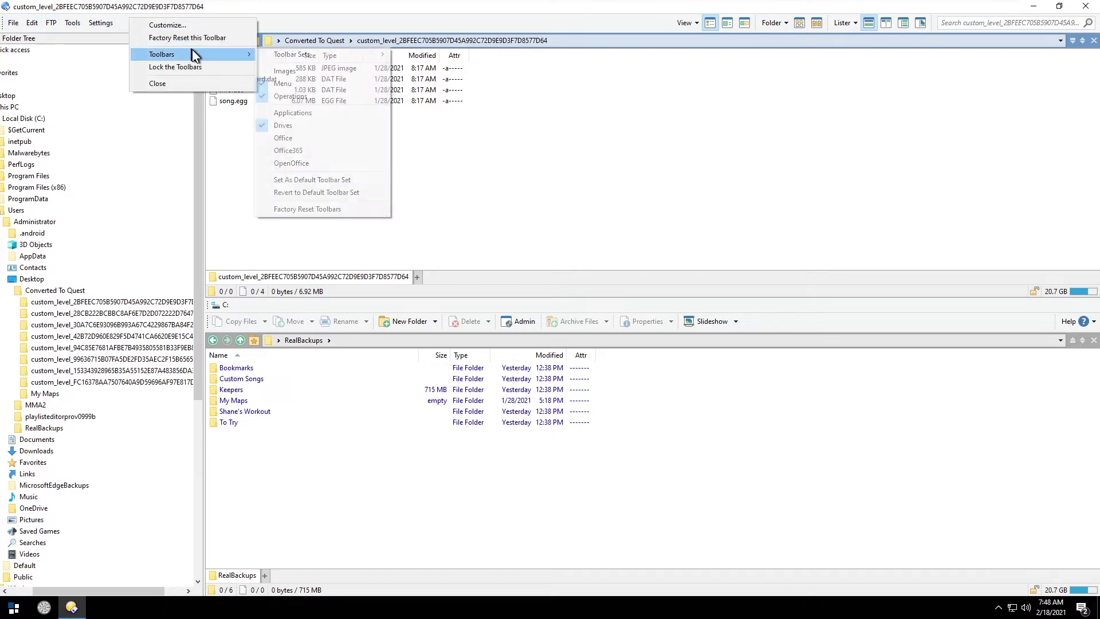
pyautogui.click(296, 80)
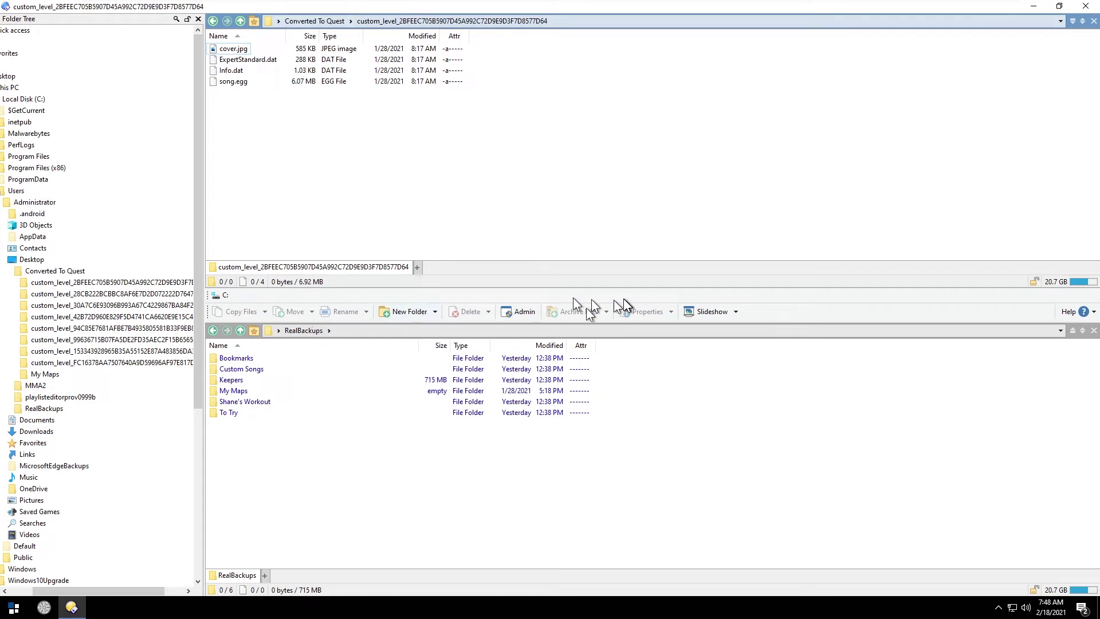
# Step: Bring the hidden Menu toolbar back using the toolbar list of the Operations toolbar
pyautogui.rightClick(294, 8)
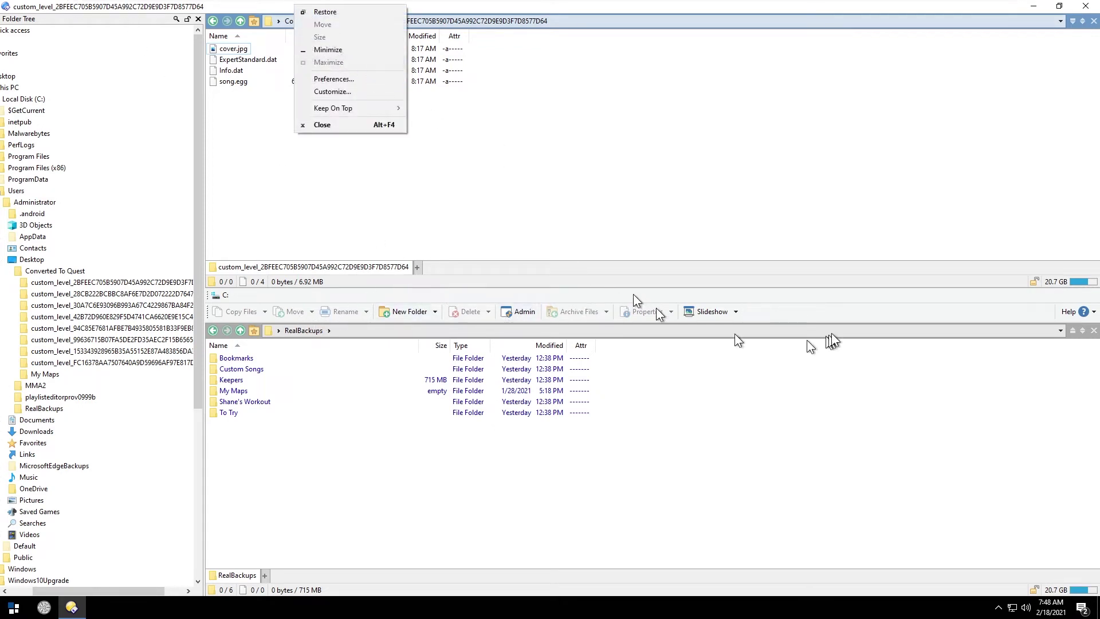
pyautogui.rightClick(837, 310)
pyautogui.moveTo(899, 345)
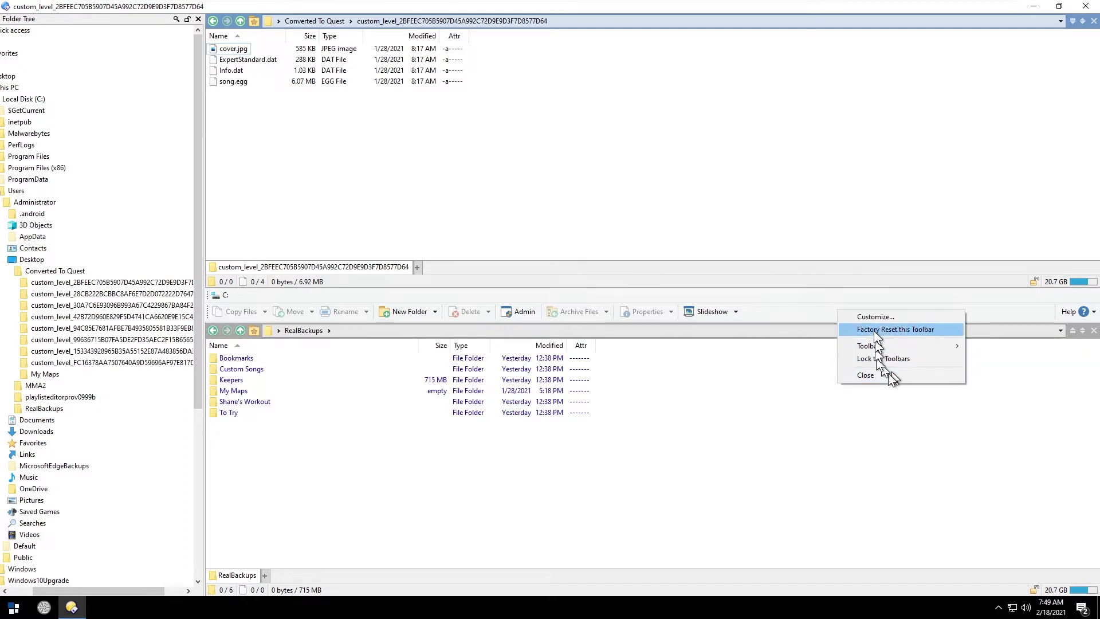
pyautogui.click(782, 311)
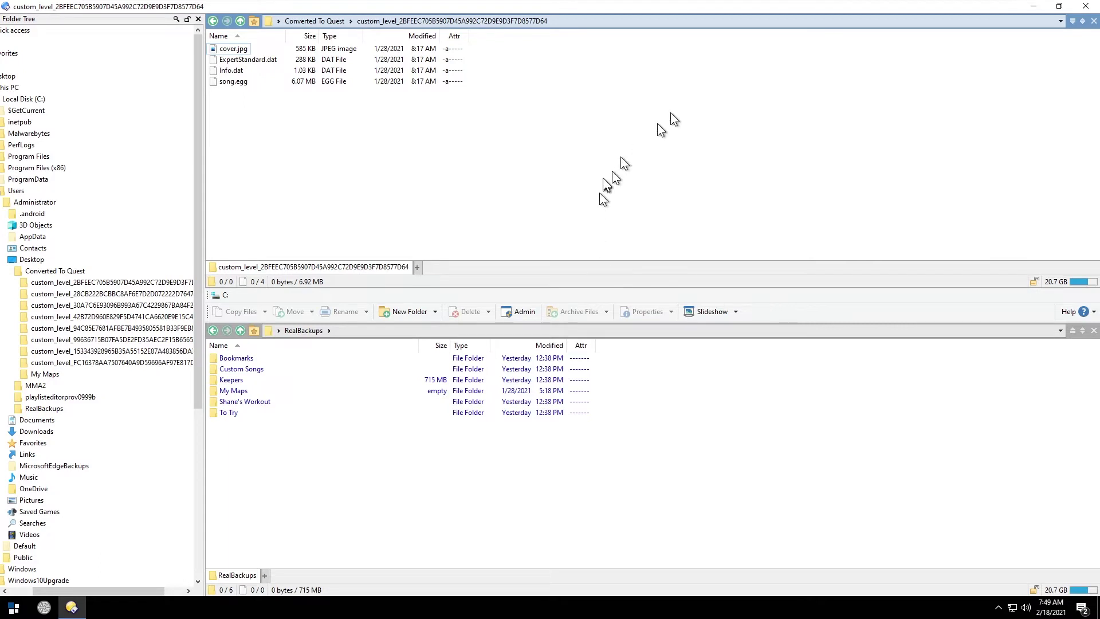
pyautogui.rightClick(779, 318)
pyautogui.moveTo(831, 356)
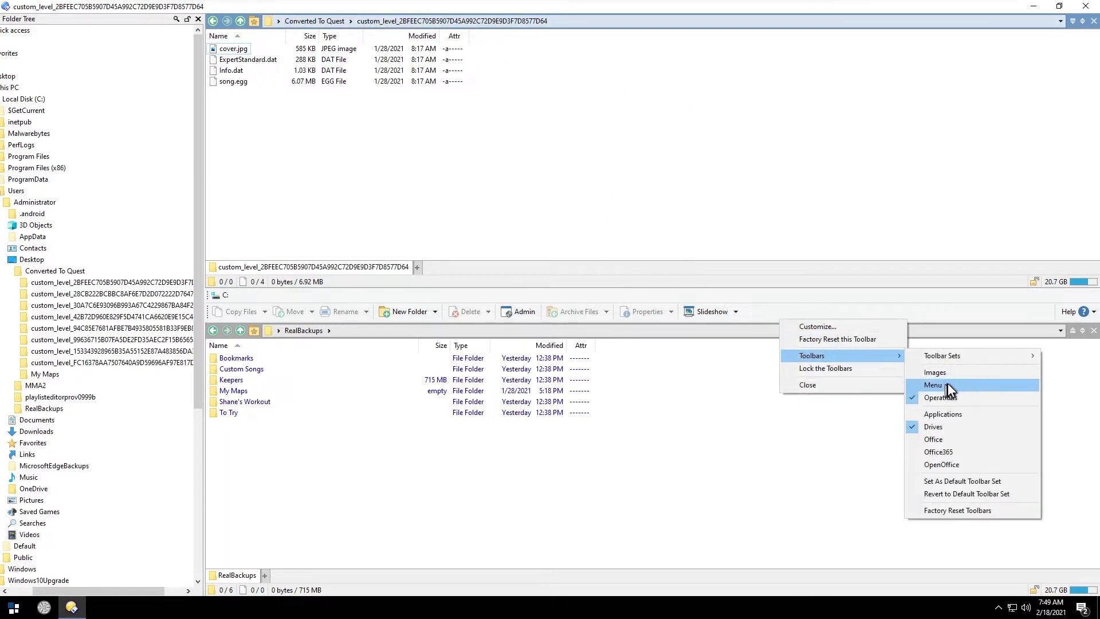
pyautogui.click(946, 384)
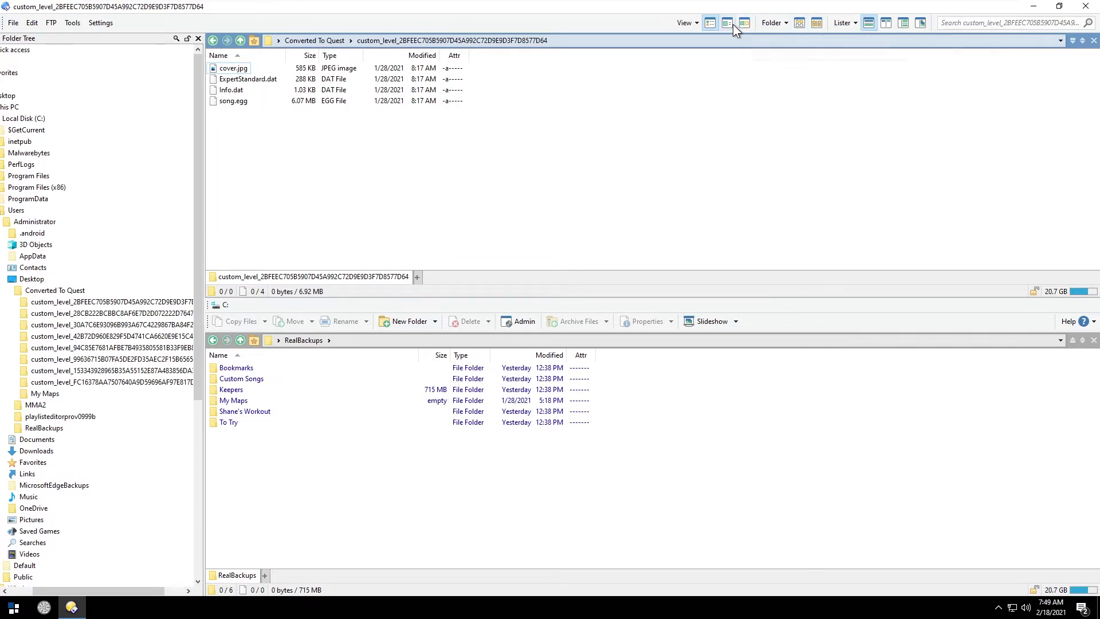
# Step: Enter toolbar customization mode and place the Customize dialog clear of the toolbar buttons between the panes
pyautogui.rightClick(544, 22)
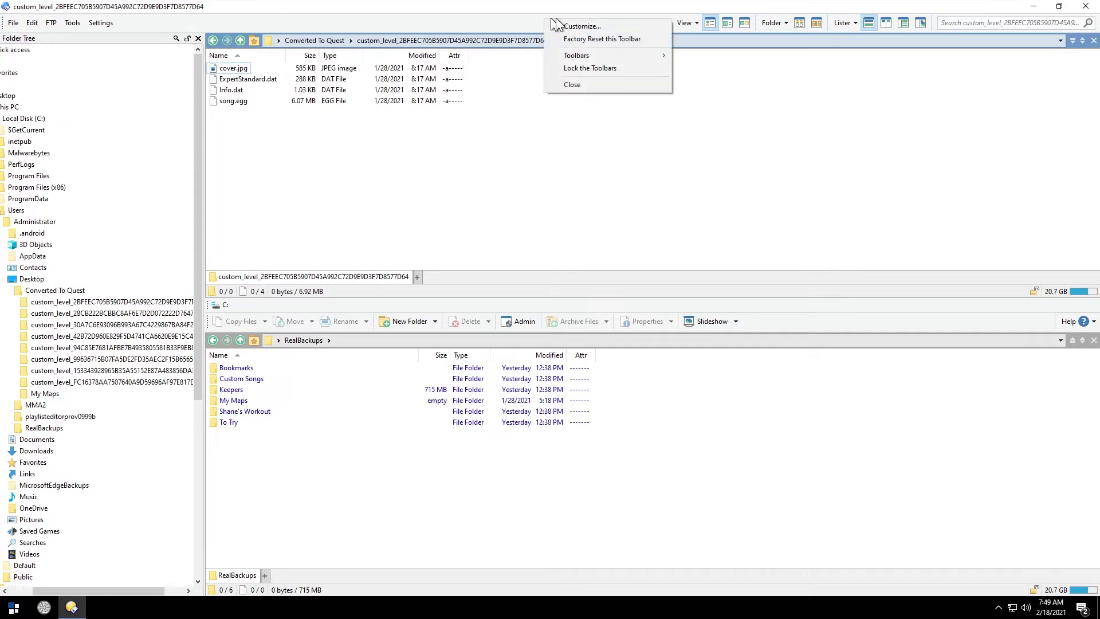
pyautogui.click(604, 26)
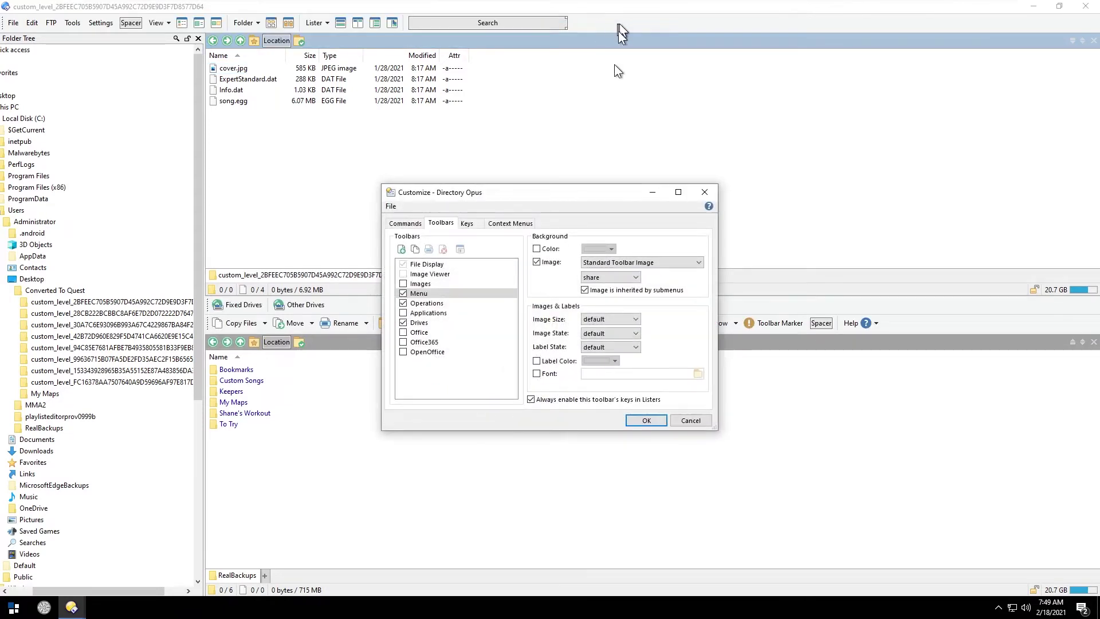
pyautogui.moveTo(560, 192); pyautogui.dragTo(761, 160)
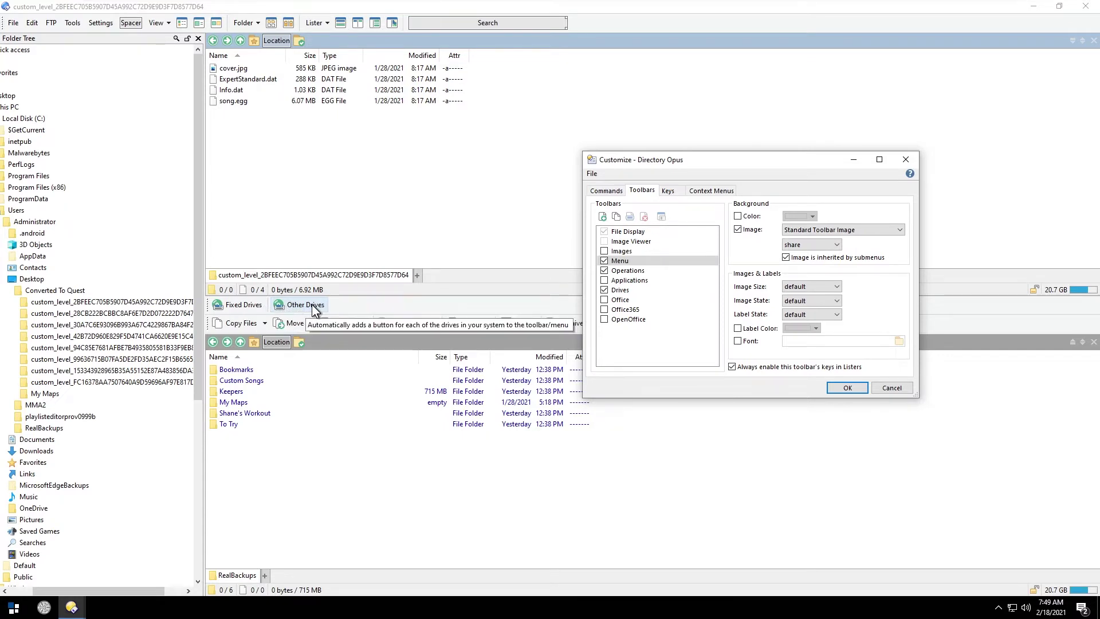
# Step: Move the Other Drives button ahead of Fixed Drives on the Drives toolbar, and return it to its original place
pyautogui.moveTo(311, 304); pyautogui.dragTo(225, 308)
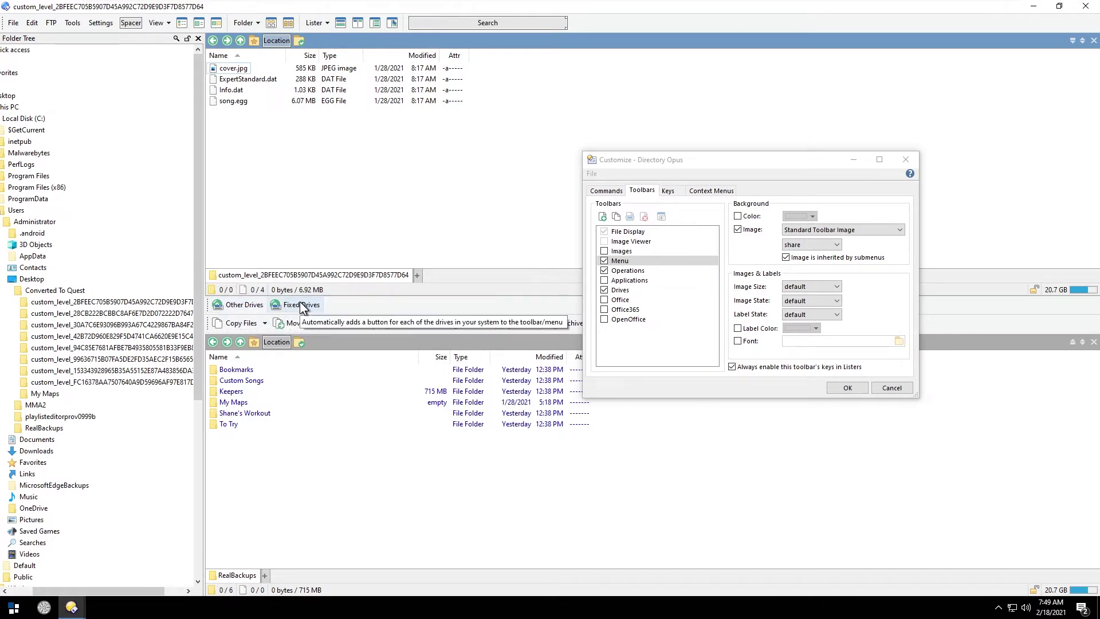
pyautogui.rightClick(243, 304)
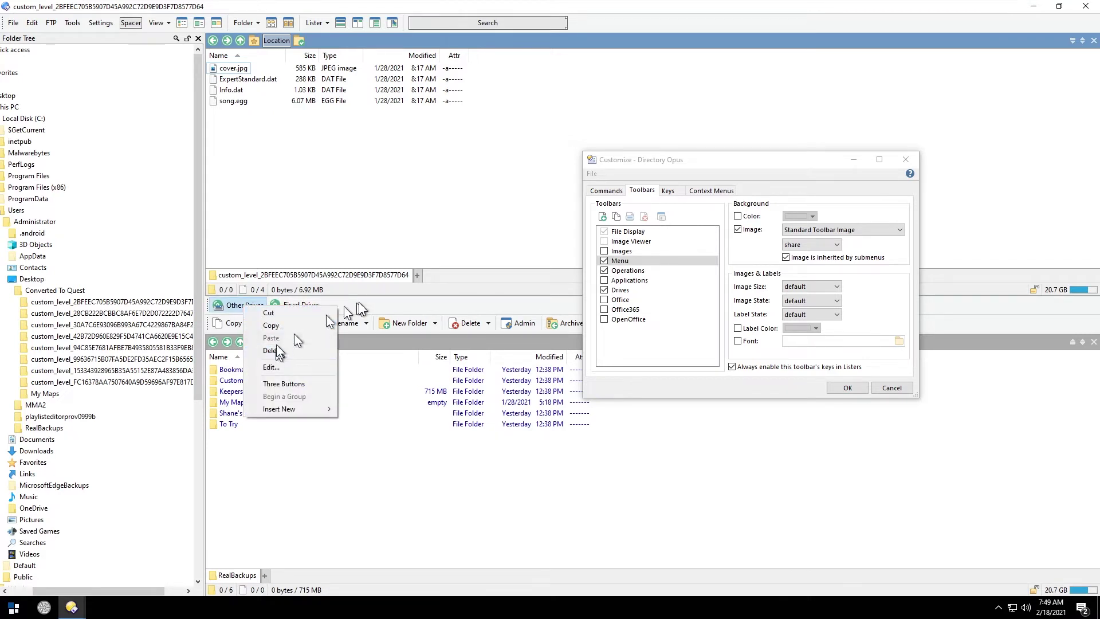
pyautogui.click(271, 325)
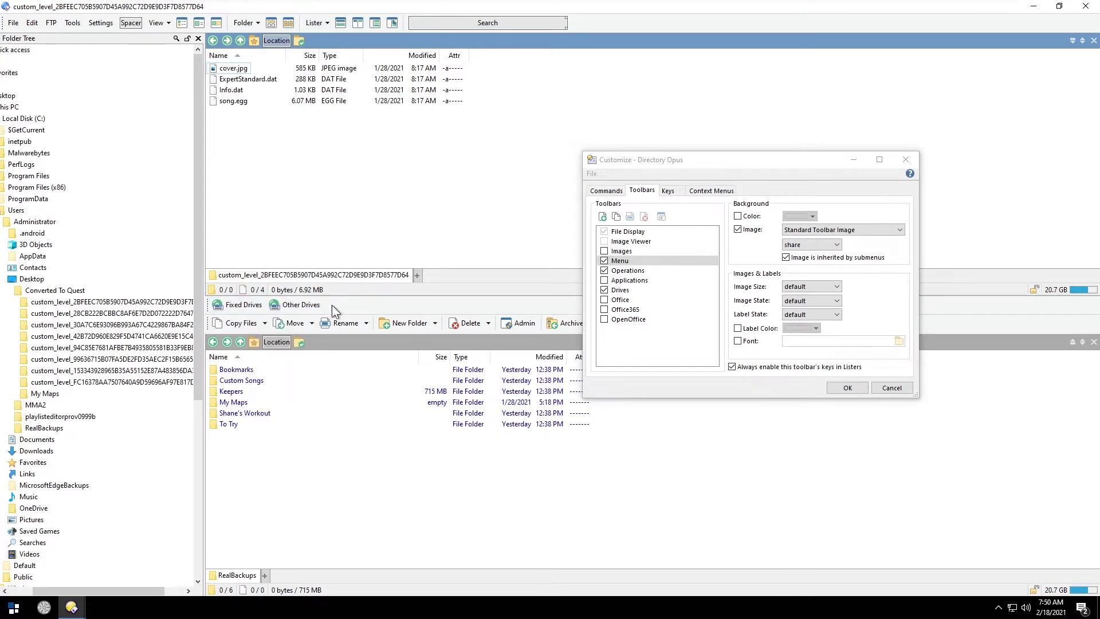
# Step: Move the Other Drives button to the end of the Operations toolbar after Help, and return it to the Drives toolbar
pyautogui.moveTo(647, 165); pyautogui.dragTo(630, 396)
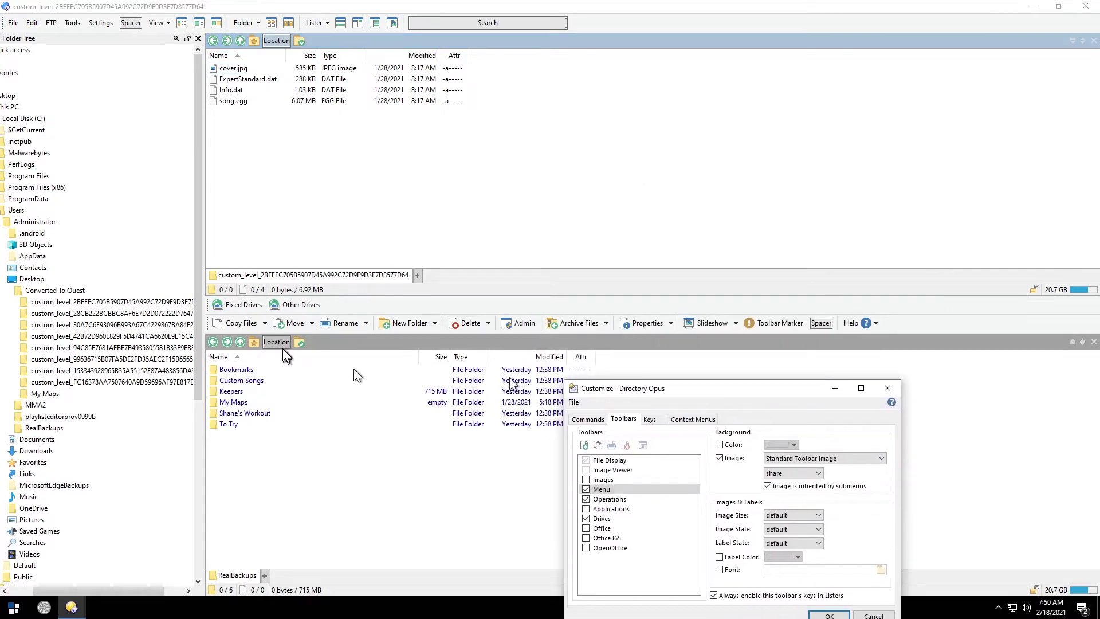
pyautogui.click(292, 304)
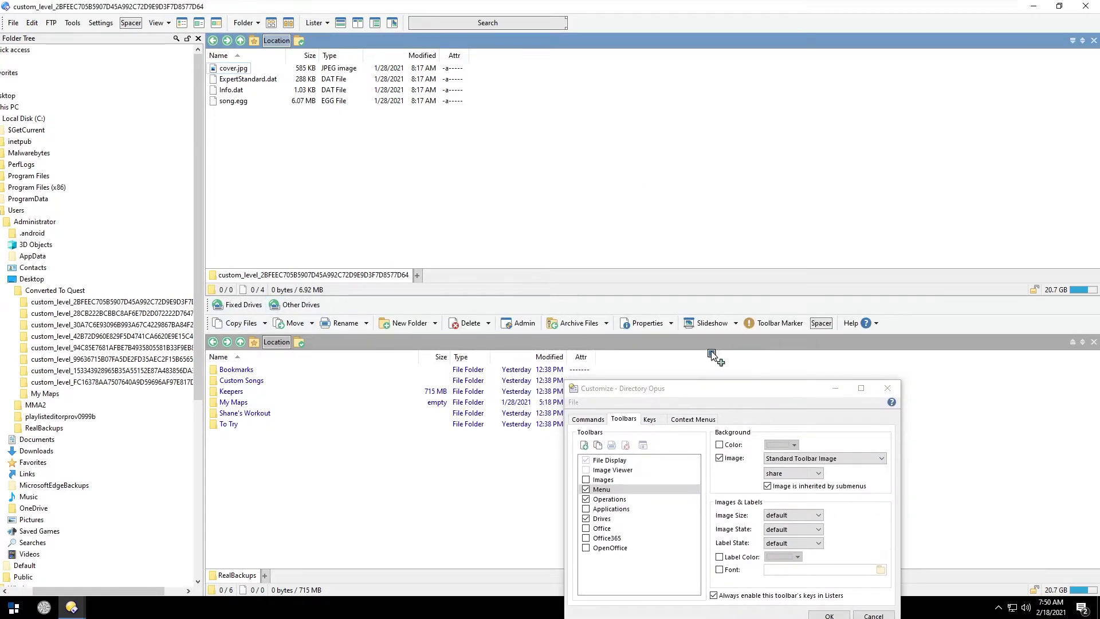
pyautogui.moveTo(292, 303)
pyautogui.mouseDown()
pyautogui.moveTo(970, 343)
pyautogui.moveTo(900, 324)
pyautogui.mouseUp()
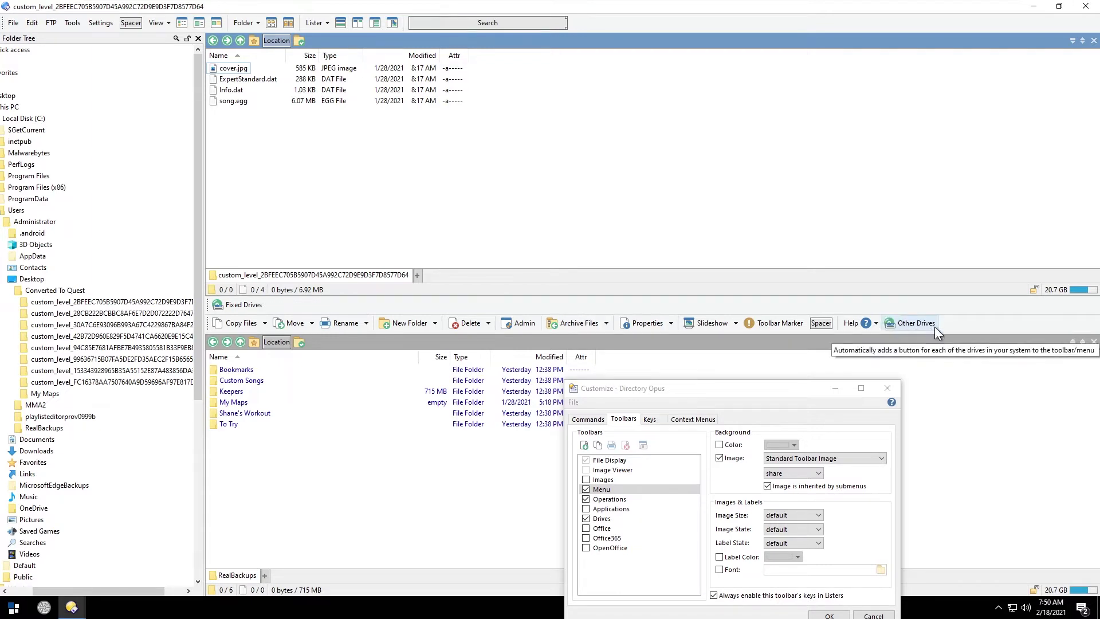
pyautogui.moveTo(915, 328)
pyautogui.mouseDown()
pyautogui.moveTo(504, 325)
pyautogui.moveTo(392, 301)
pyautogui.mouseUp()
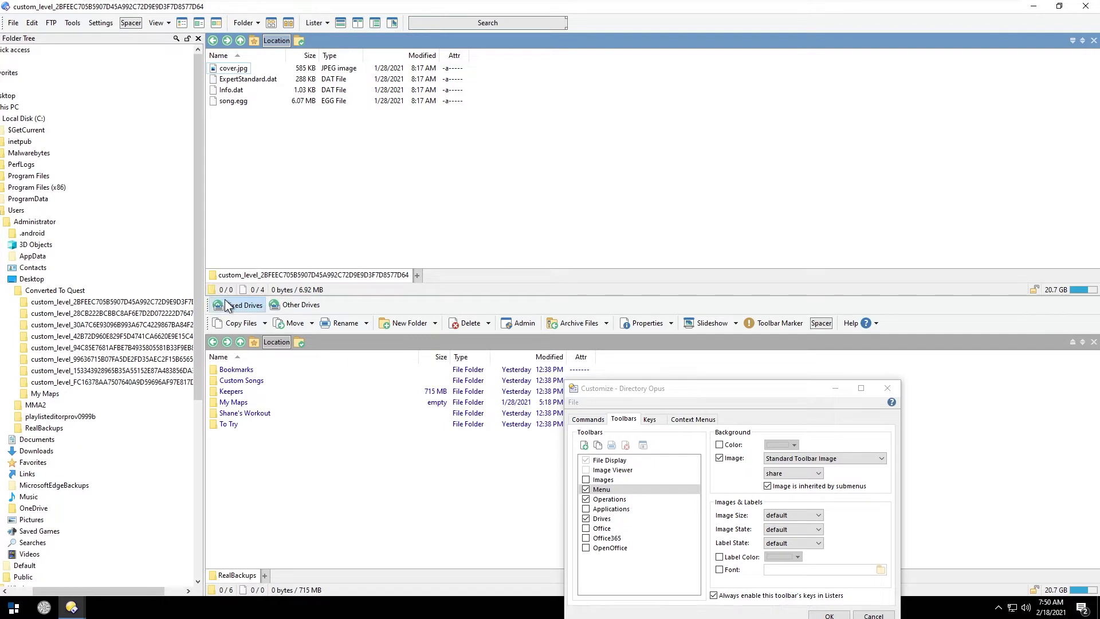
# Step: Move the Fixed Drives button to the start of the Operations toolbar and hide the Drives toolbar
pyautogui.moveTo(213, 328); pyautogui.dragTo(212, 327)
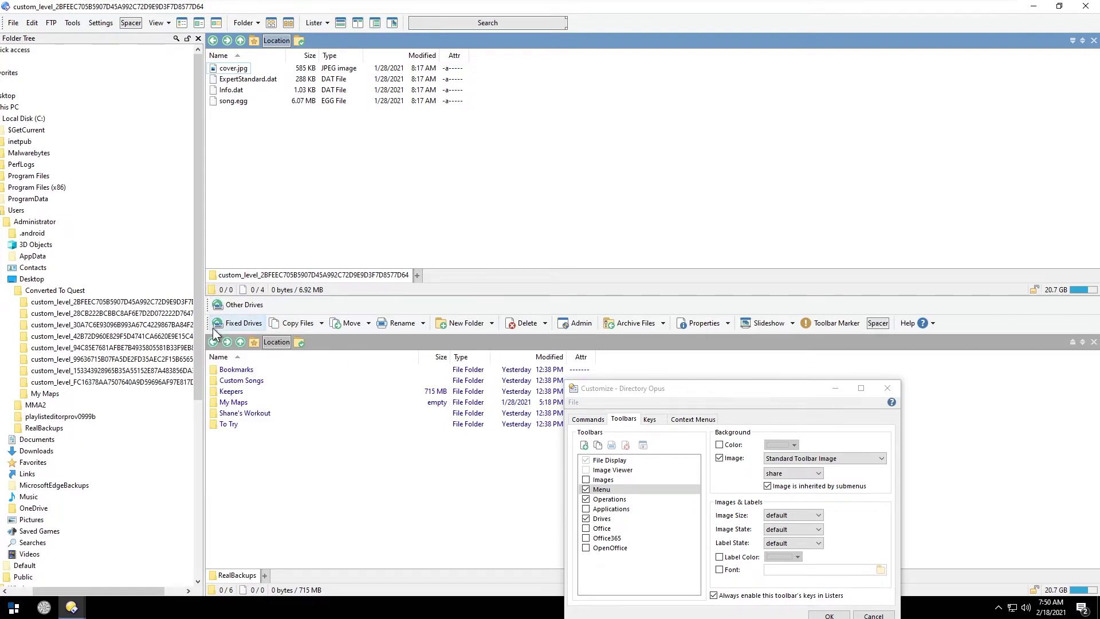
pyautogui.rightClick(294, 304)
pyautogui.moveTo(349, 362)
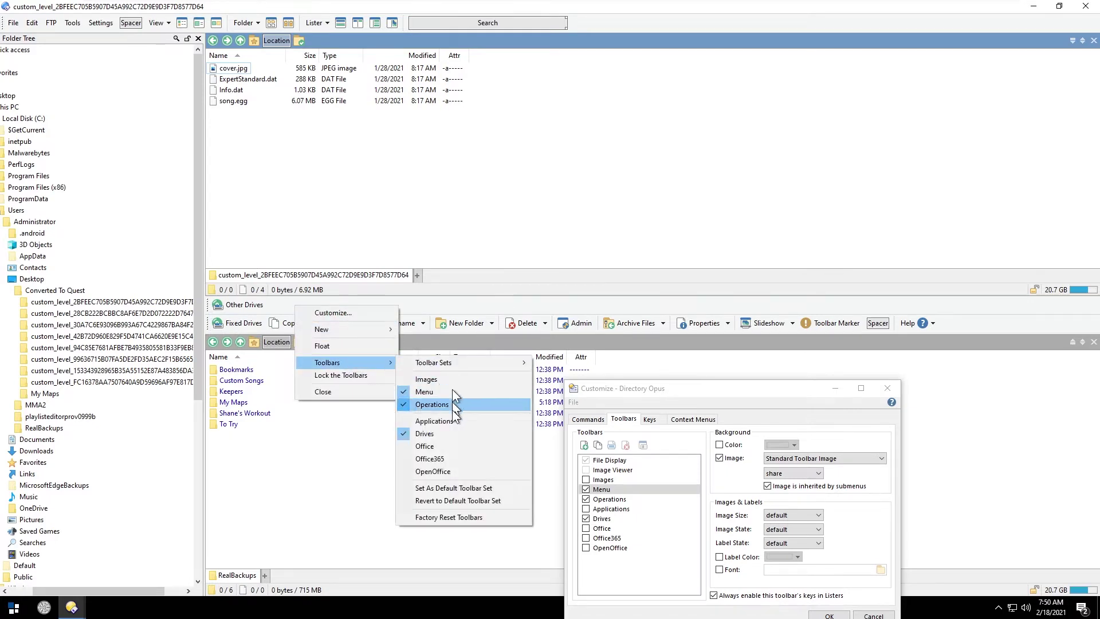
pyautogui.click(451, 433)
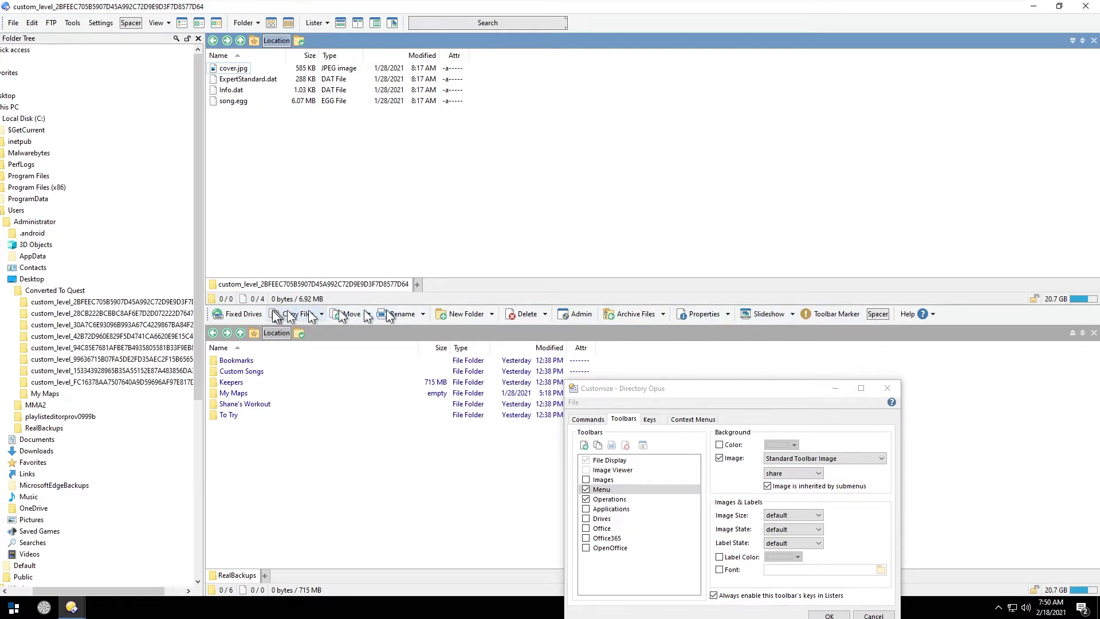
# Step: Insert a spacer between the Fixed Drives and Copy Files buttons on the Operations toolbar
pyautogui.rightClick(259, 312)
pyautogui.moveTo(318, 416)
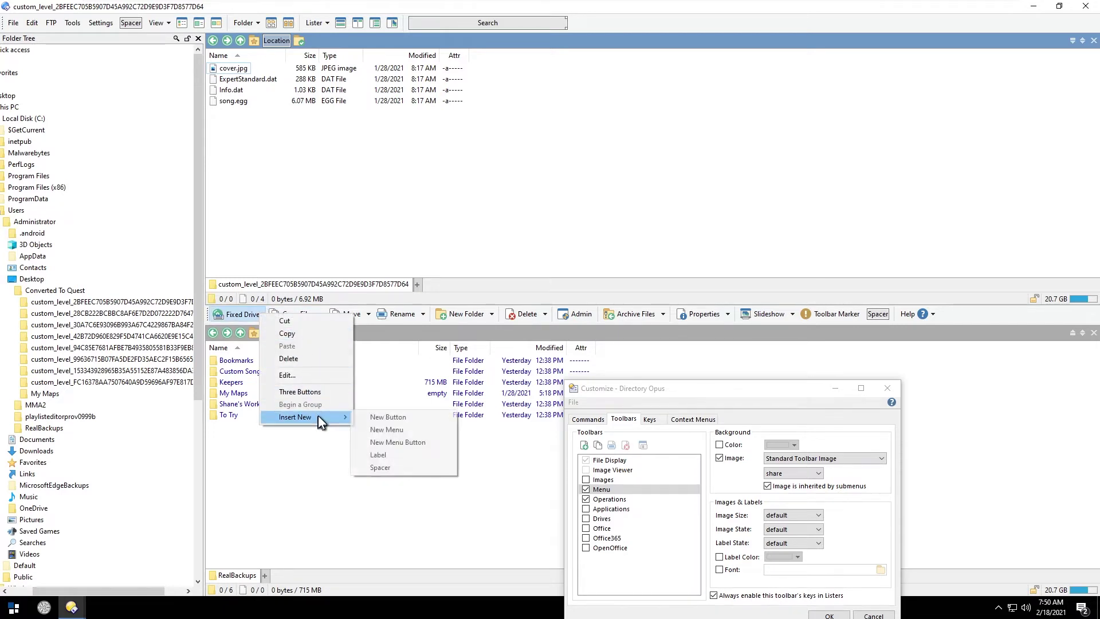
pyautogui.click(397, 467)
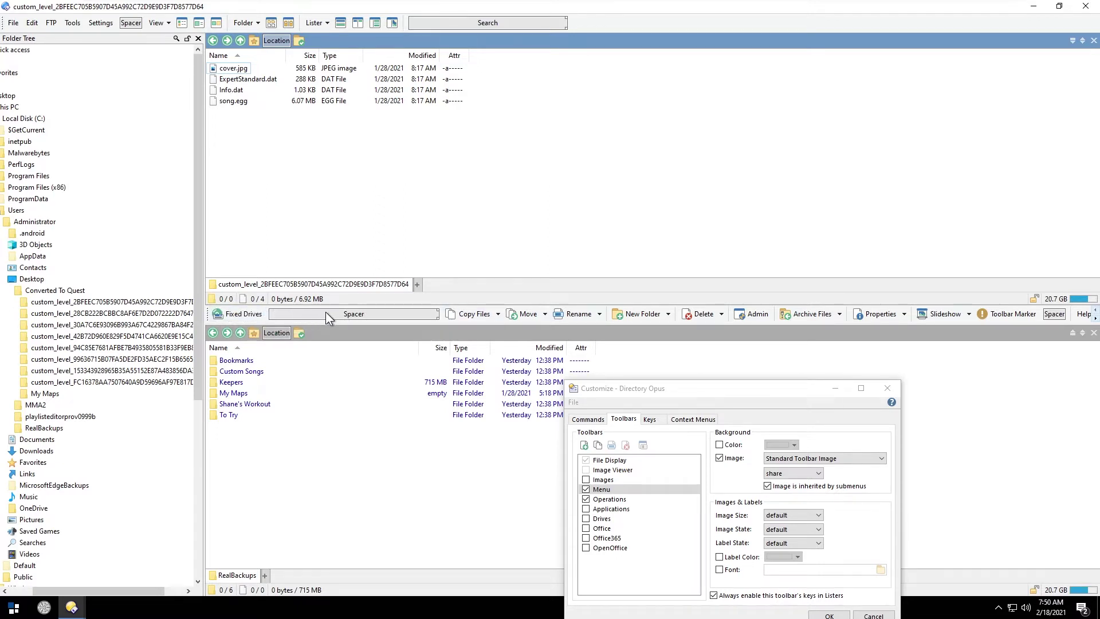
pyautogui.rightClick(249, 315)
pyautogui.moveTo(287, 414)
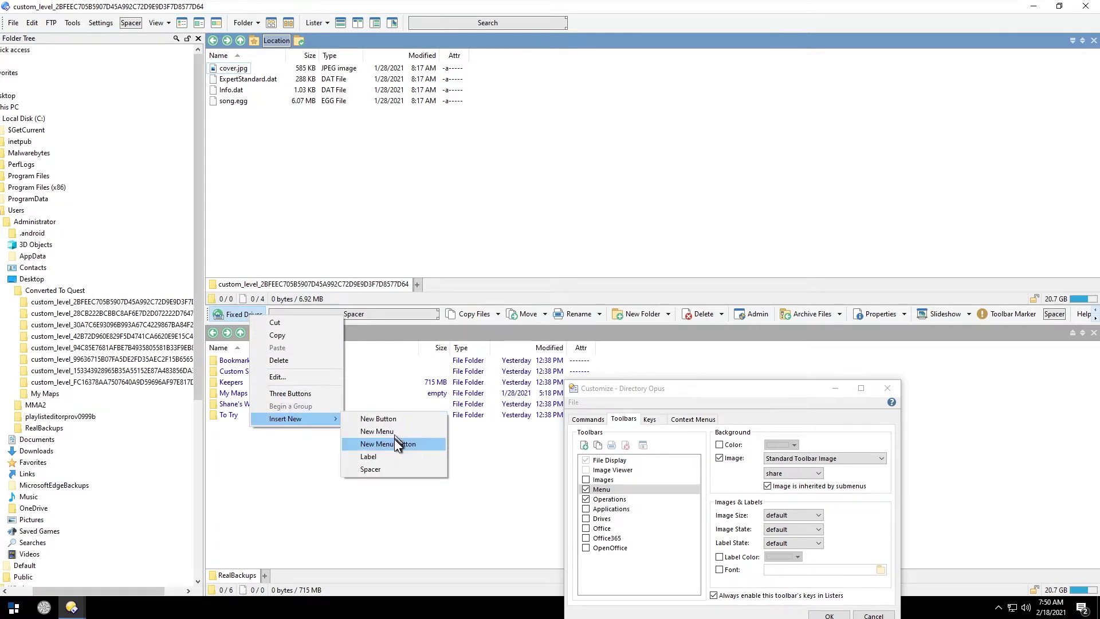
pyautogui.click(536, 288)
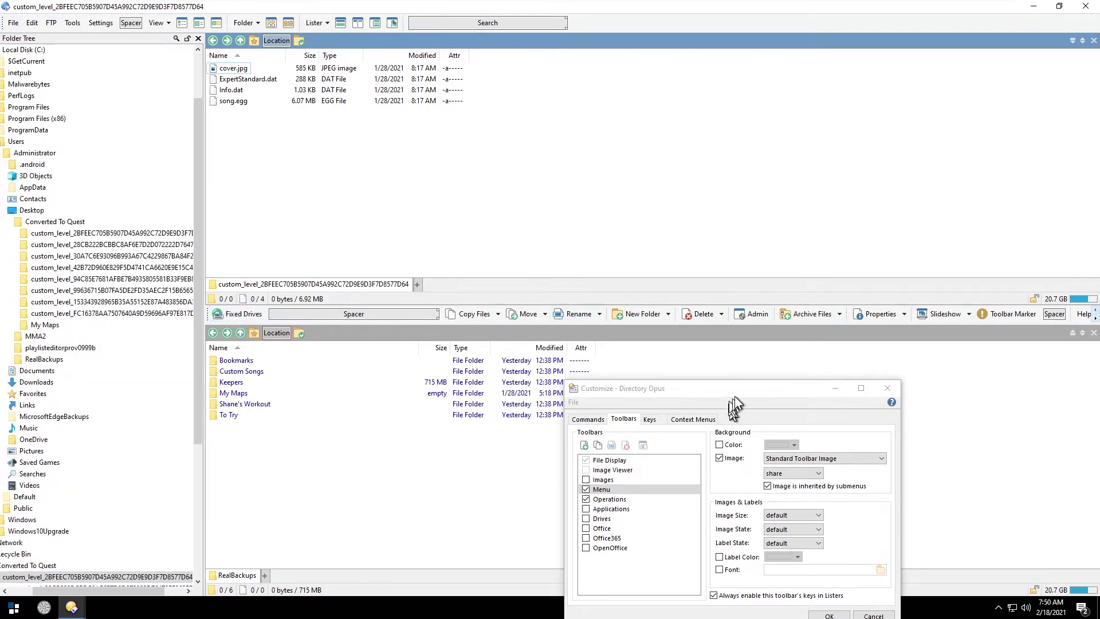
# Step: Delete the Slideshow and Help buttons from the Operations toolbar and accept the toolbar customization
pyautogui.moveTo(735, 389); pyautogui.dragTo(665, 404)
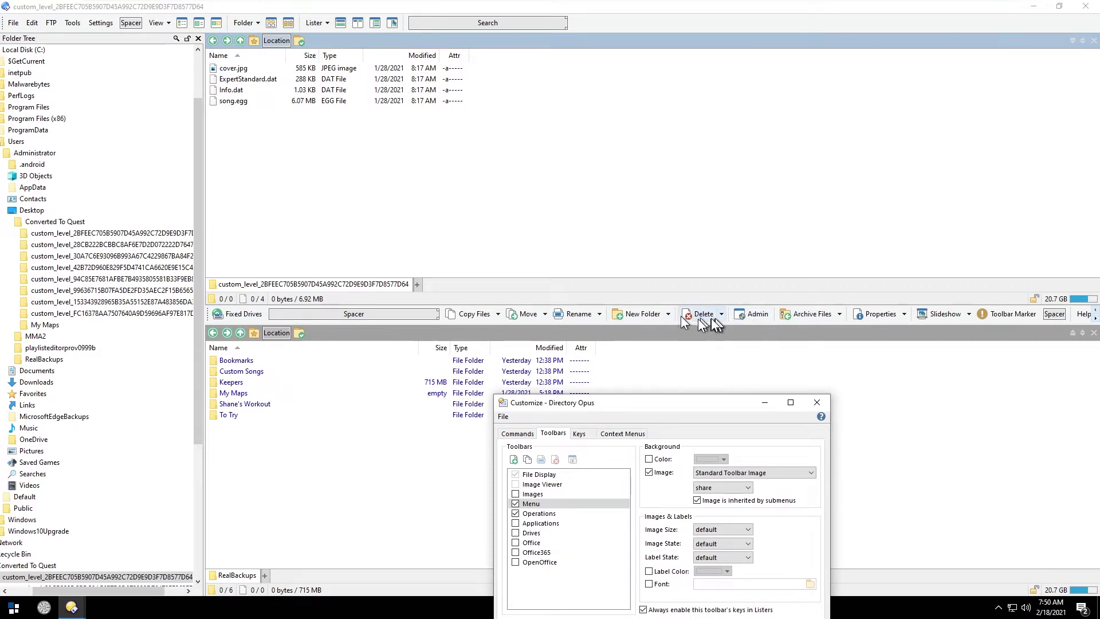
pyautogui.rightClick(950, 316)
pyautogui.click(978, 359)
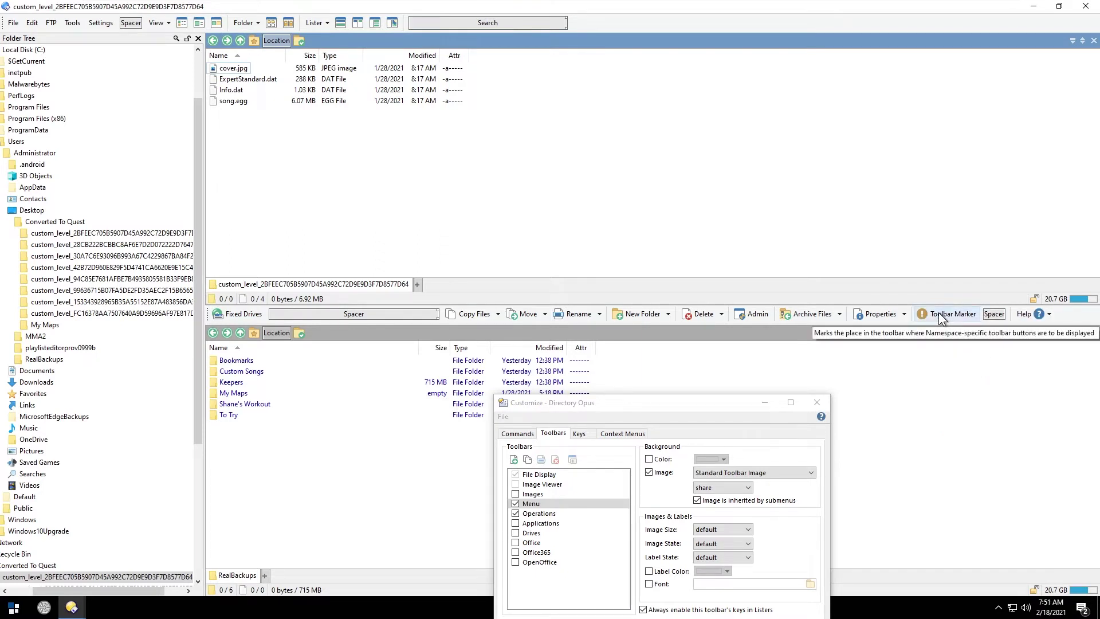
pyautogui.rightClick(1037, 317)
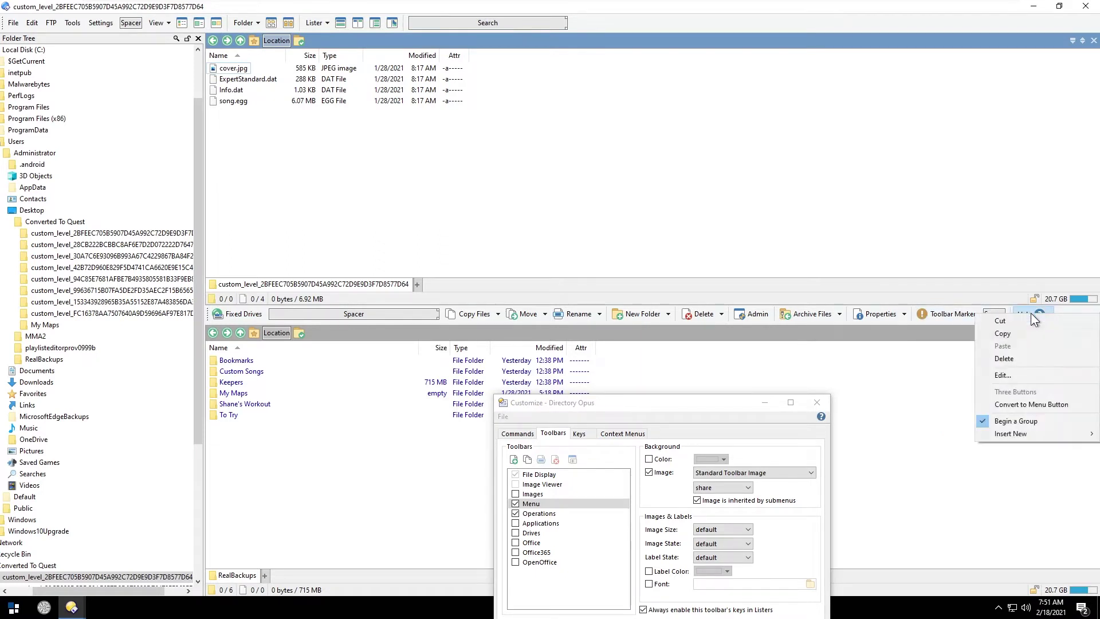
pyautogui.click(1015, 354)
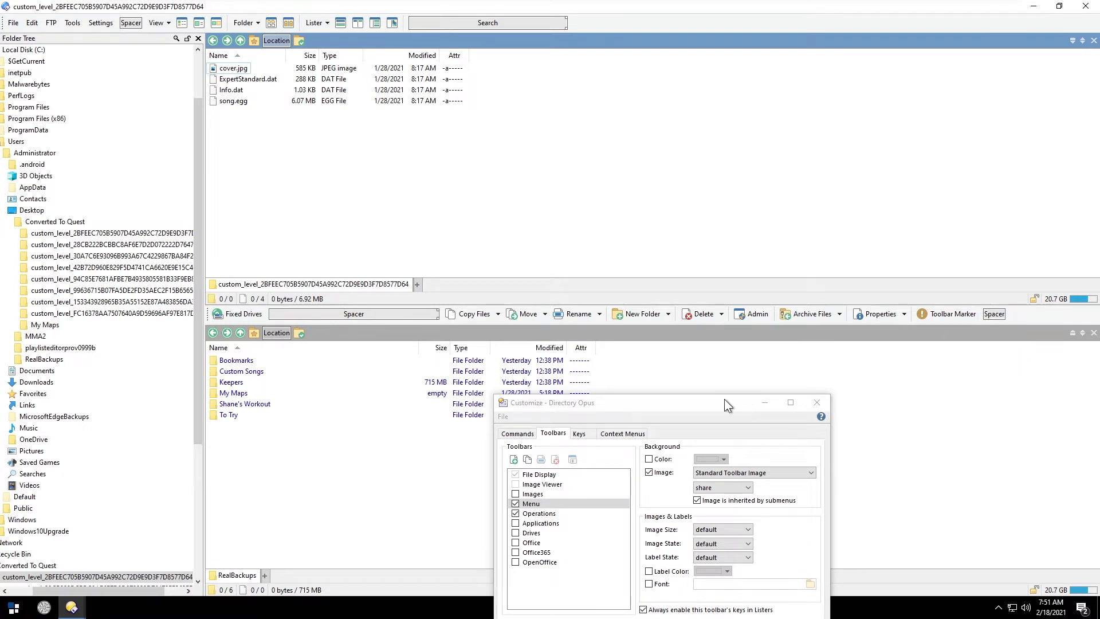
pyautogui.moveTo(725, 399); pyautogui.dragTo(762, 217)
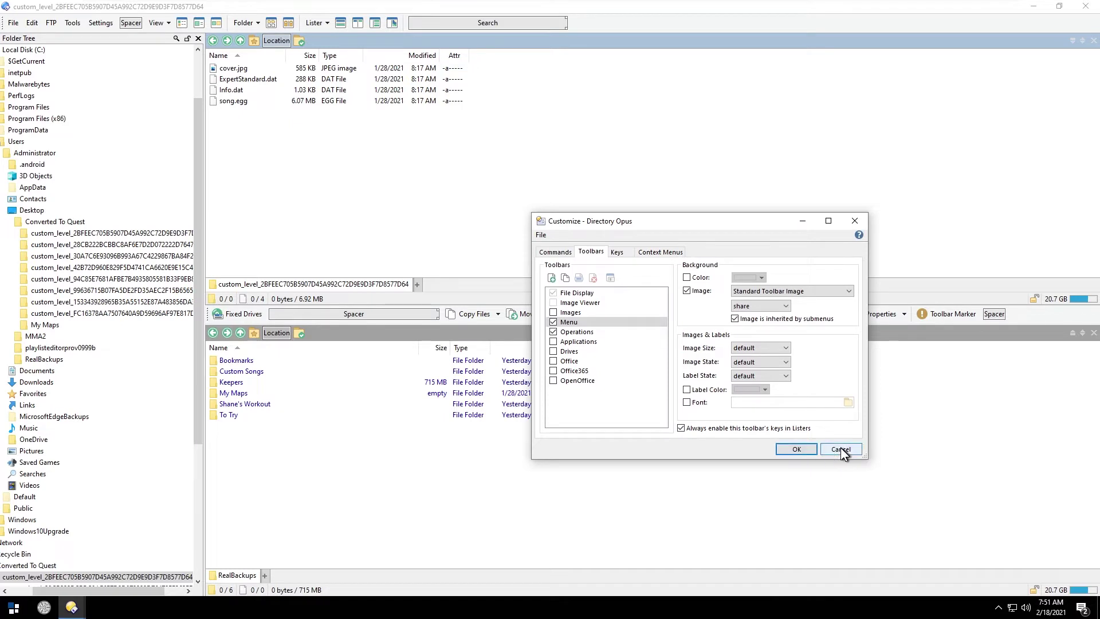
pyautogui.click(789, 450)
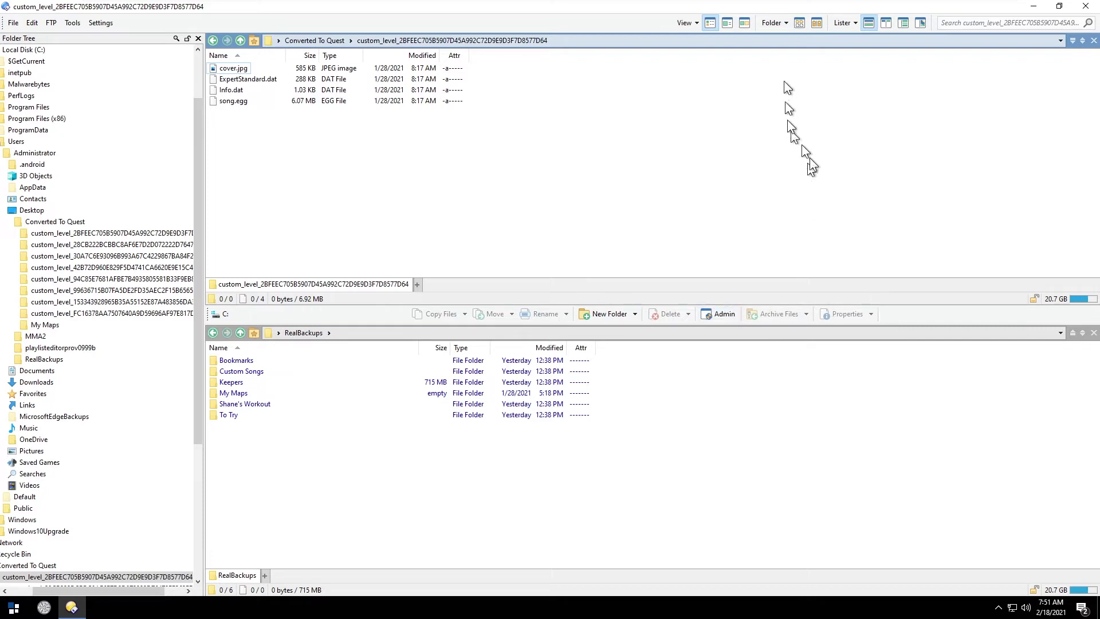
# Step: Customize the Menu toolbar to use a solid bright green background color (0, 255, 0) instead of the background image
pyautogui.rightClick(586, 25)
pyautogui.click(628, 34)
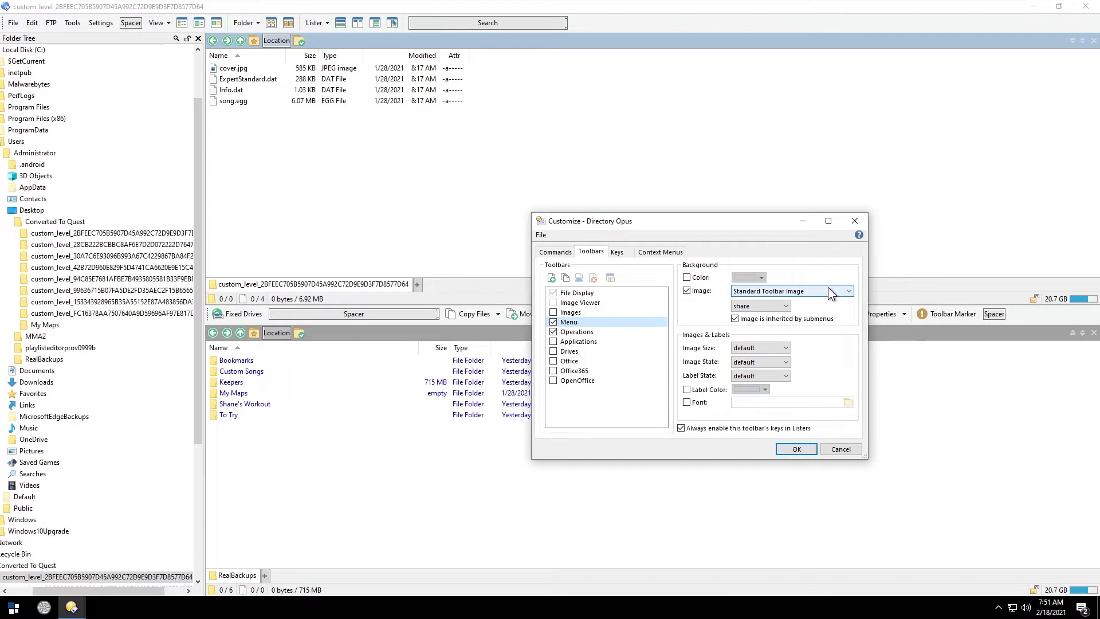
pyautogui.click(686, 291)
pyautogui.click(687, 278)
pyautogui.click(761, 277)
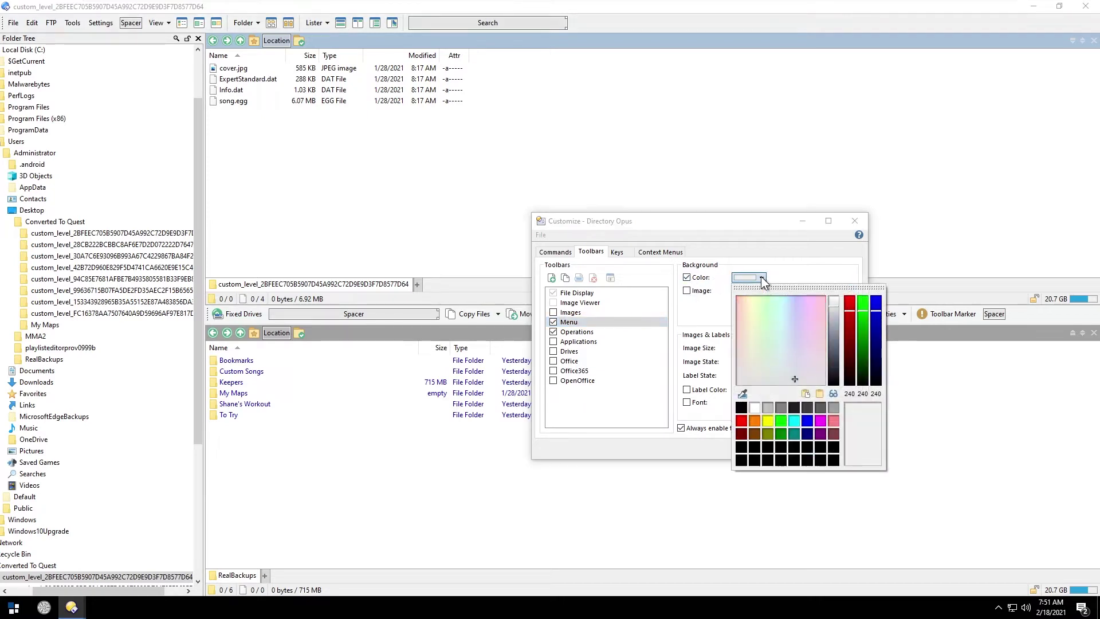
pyautogui.click(781, 420)
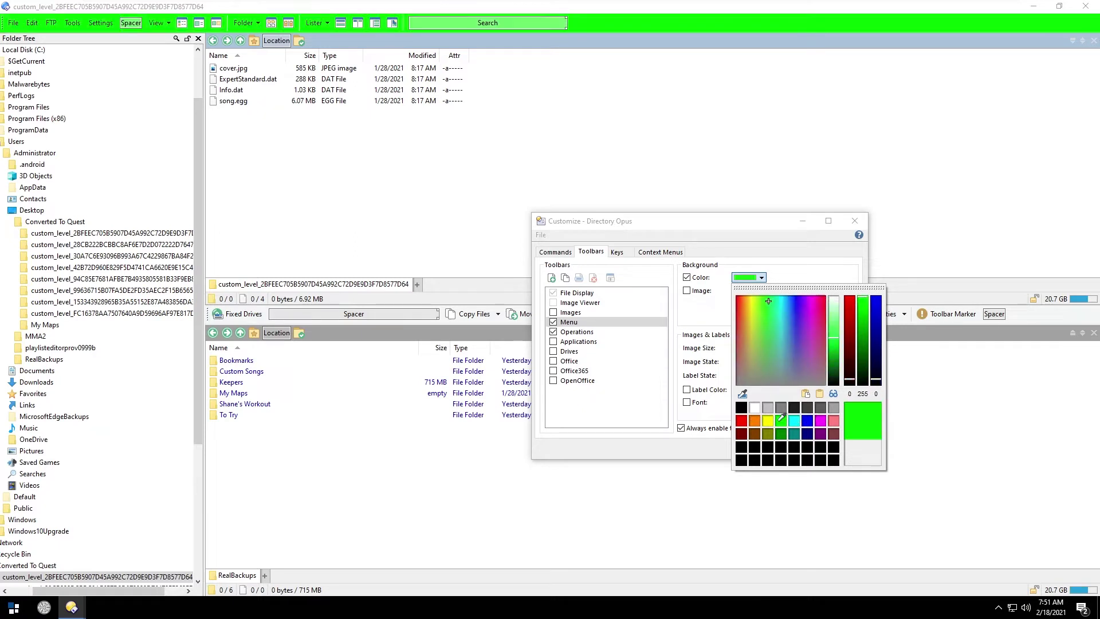
pyautogui.click(695, 313)
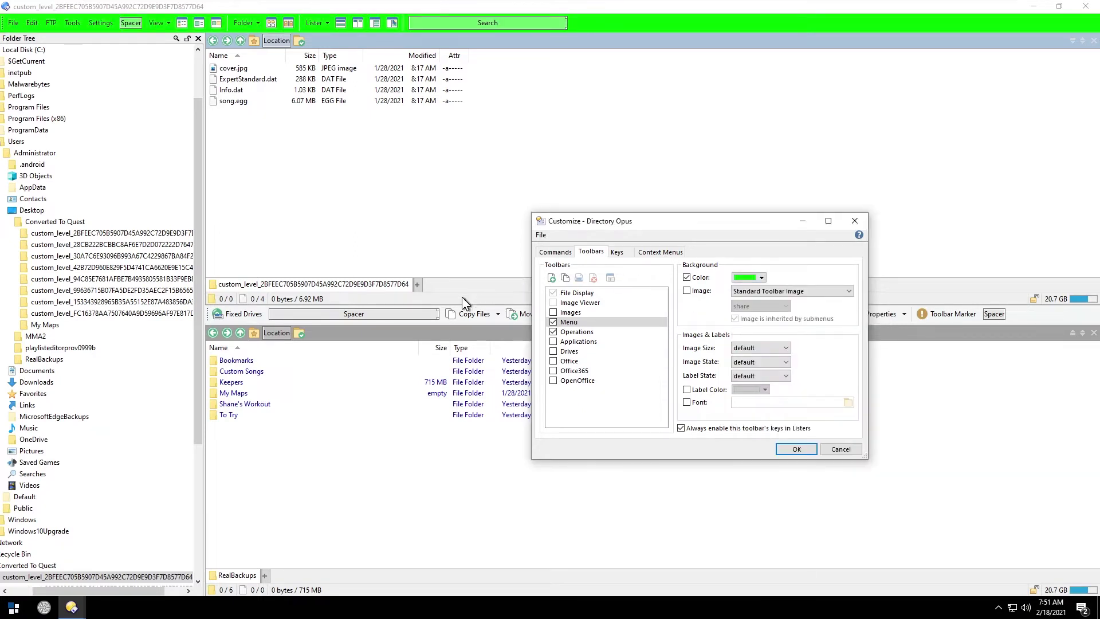
# Step: Set the Menu toolbar's image size to large and its label state to off
pyautogui.click(786, 347)
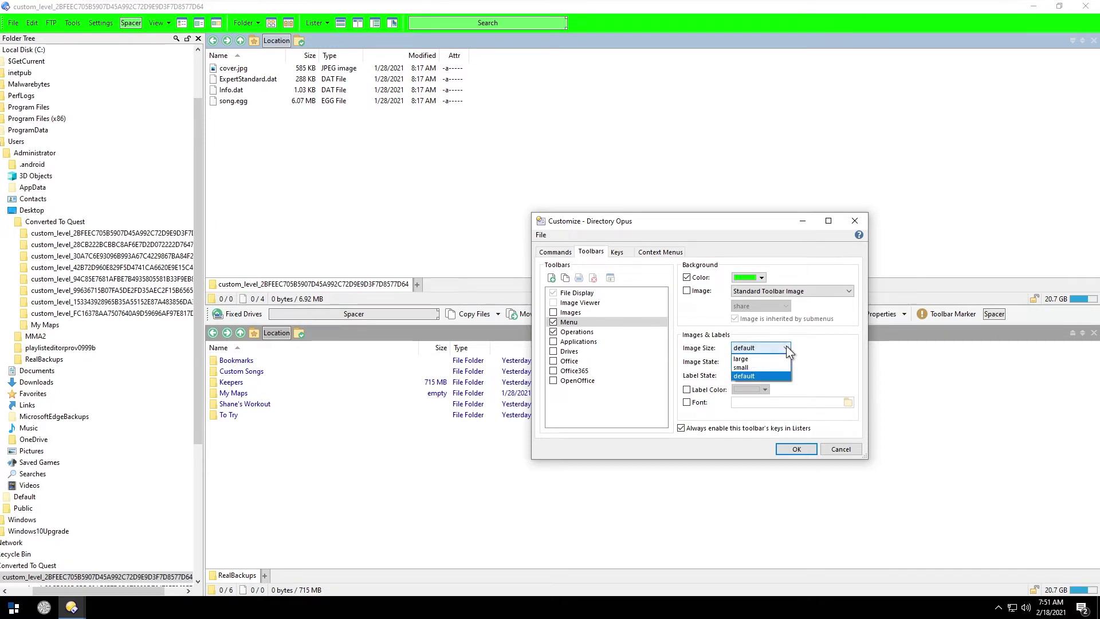
pyautogui.click(765, 356)
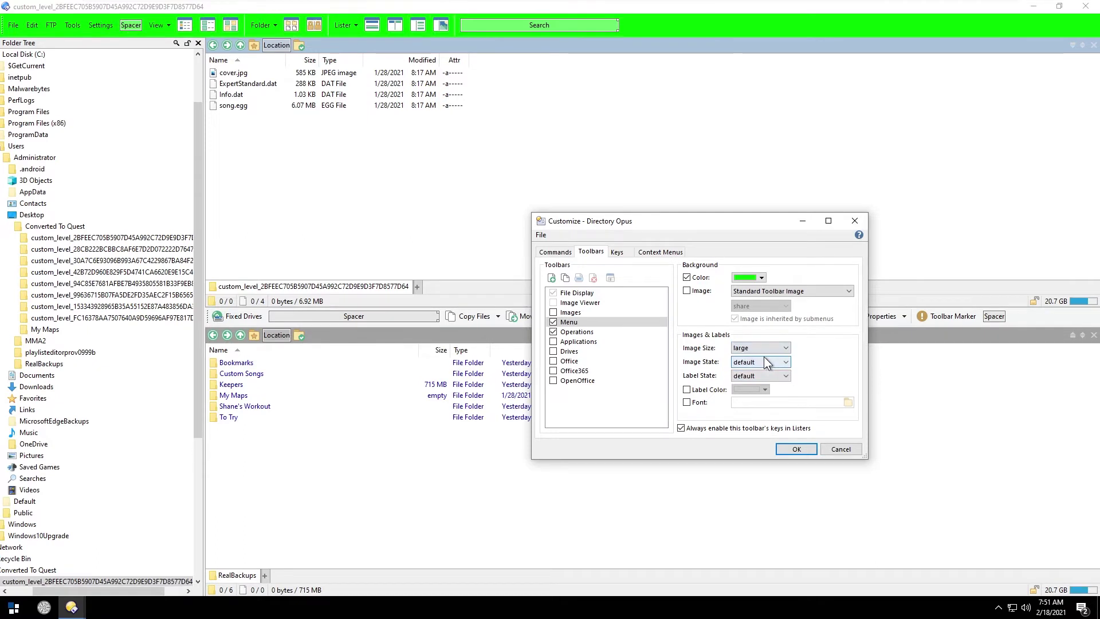
pyautogui.click(785, 351)
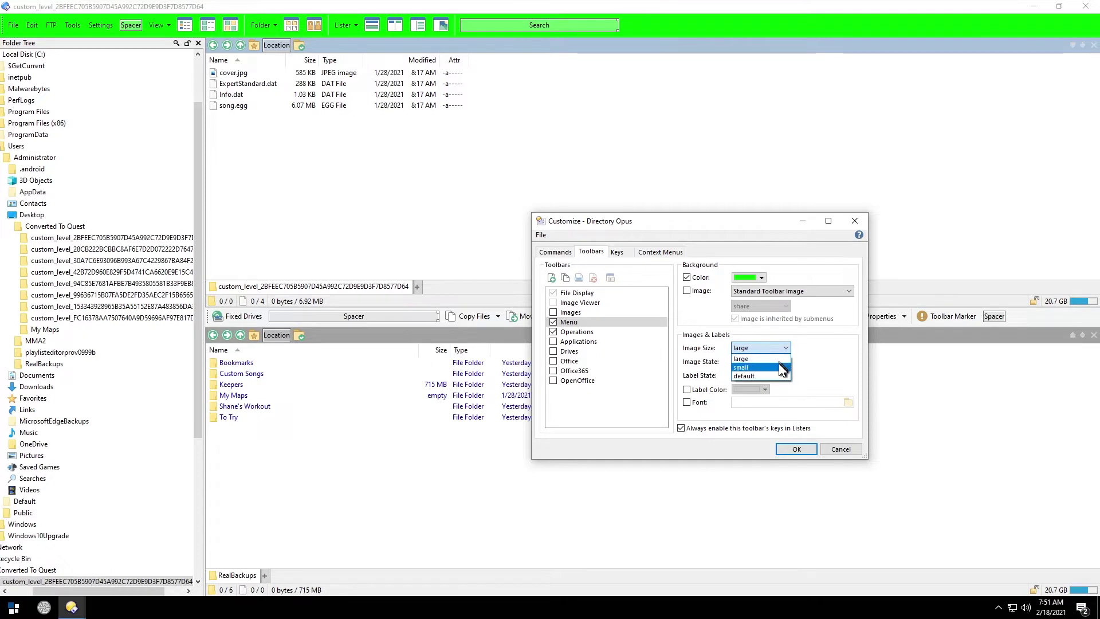
pyautogui.click(779, 365)
pyautogui.click(785, 348)
pyautogui.click(775, 359)
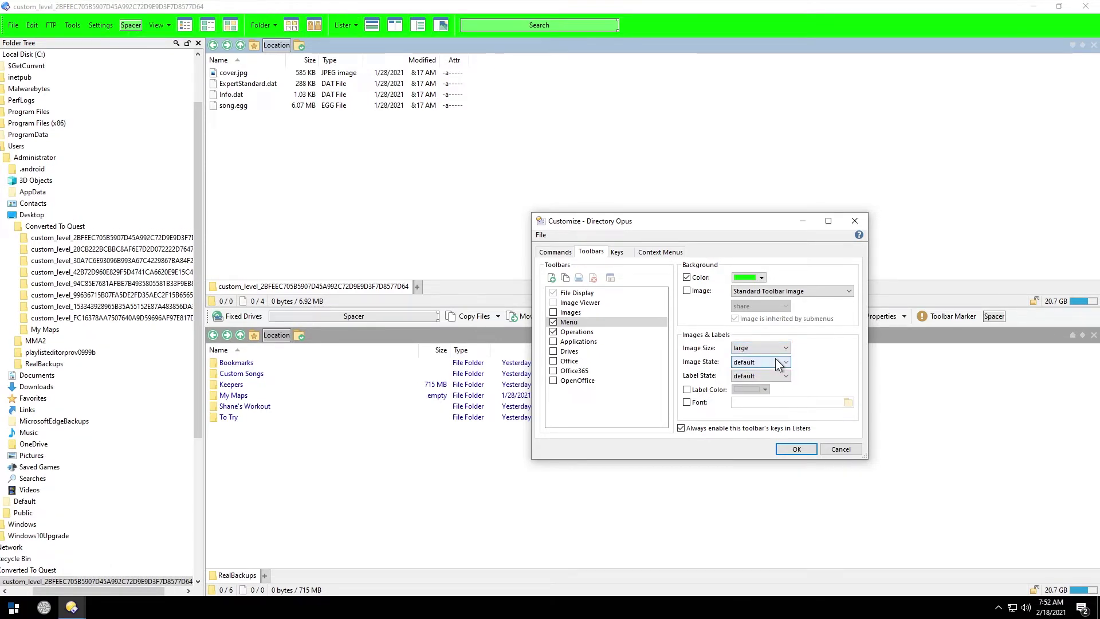
pyautogui.click(769, 376)
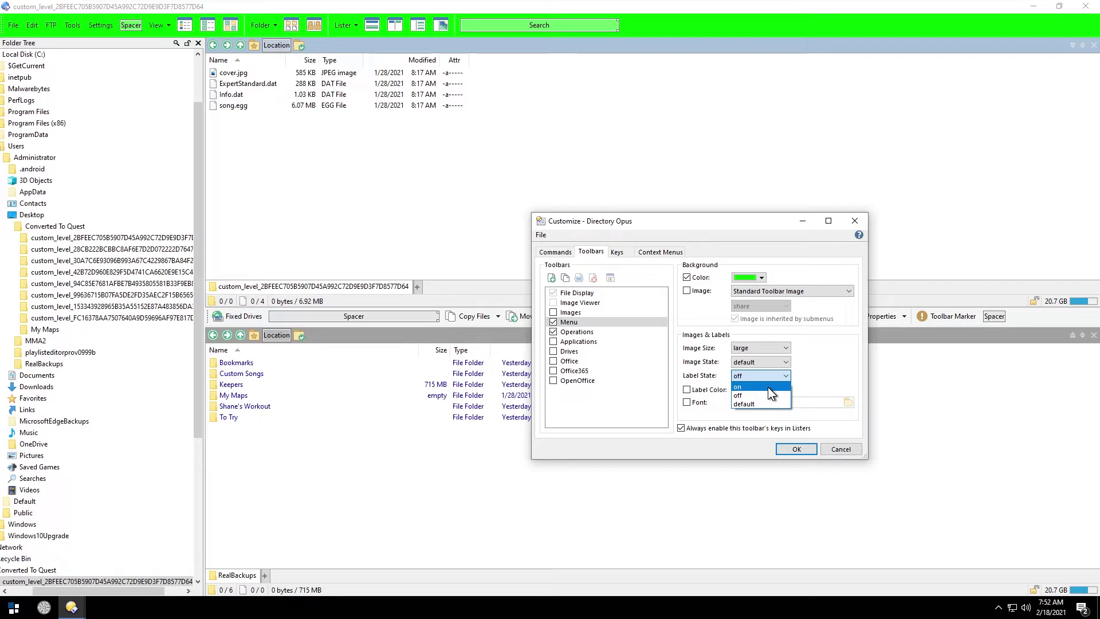
pyautogui.click(837, 355)
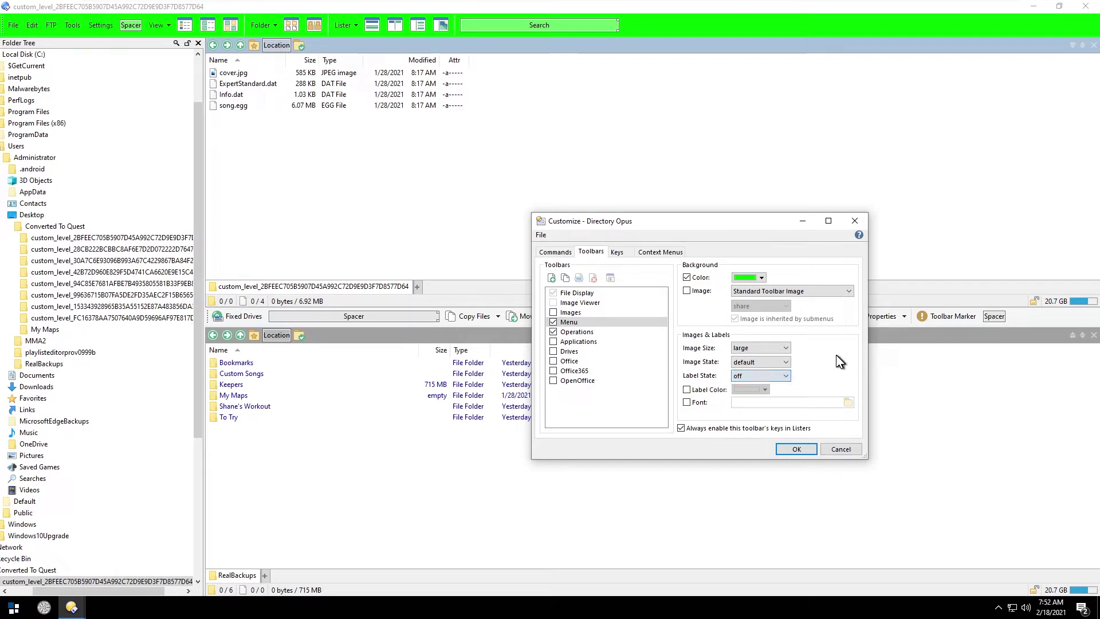
# Step: Enable a custom red label color for the Menu toolbar and accept the toolbar customization
pyautogui.click(715, 390)
pyautogui.click(765, 389)
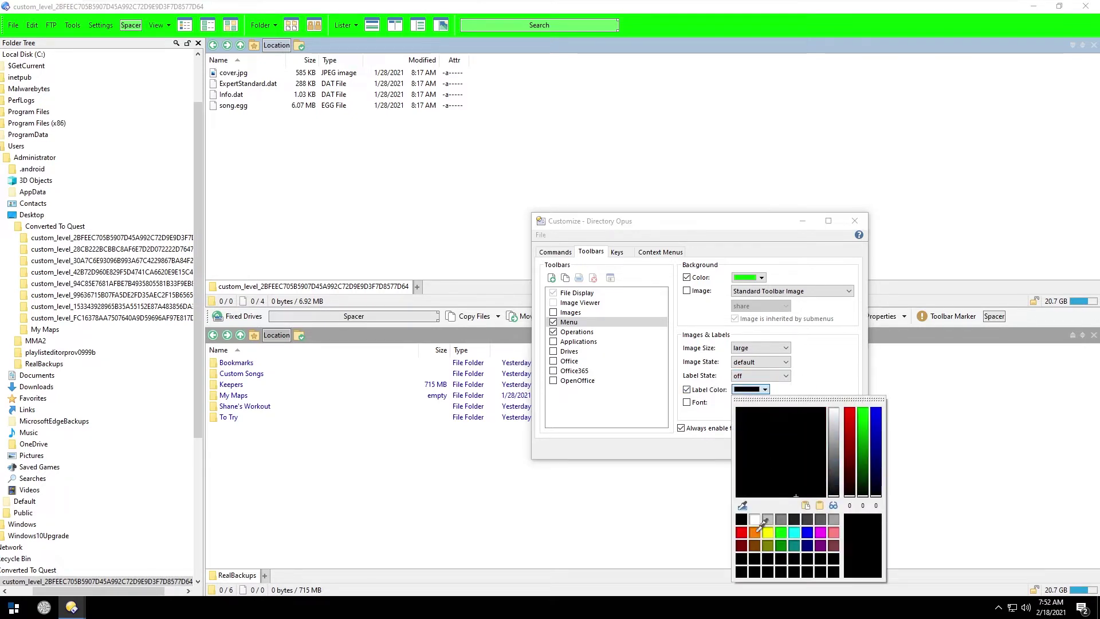
pyautogui.click(741, 532)
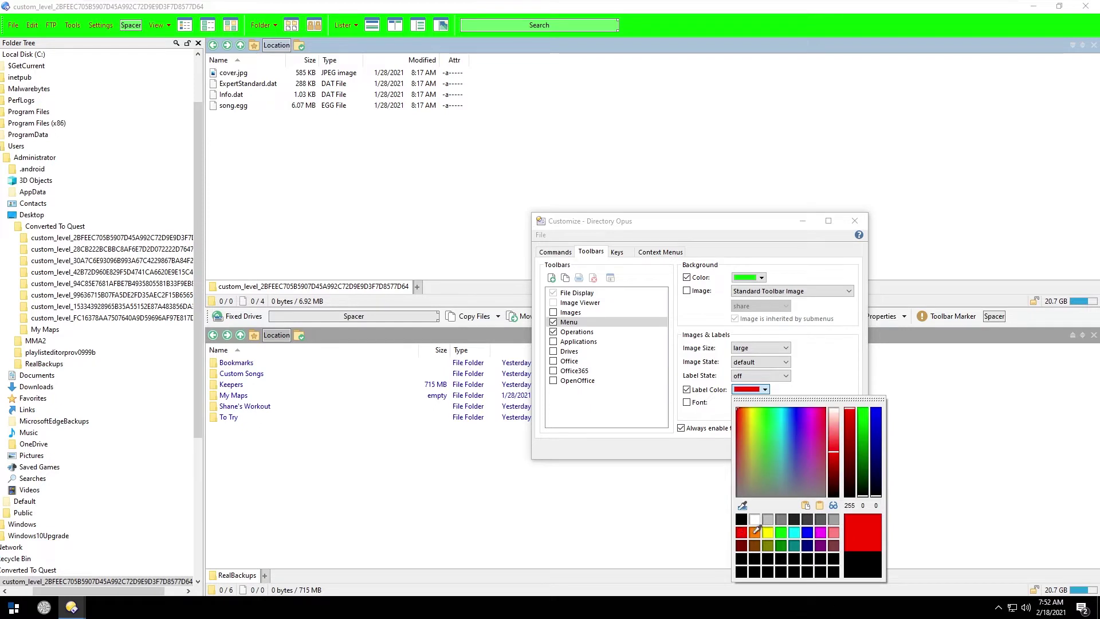
pyautogui.click(673, 448)
pyautogui.click(795, 450)
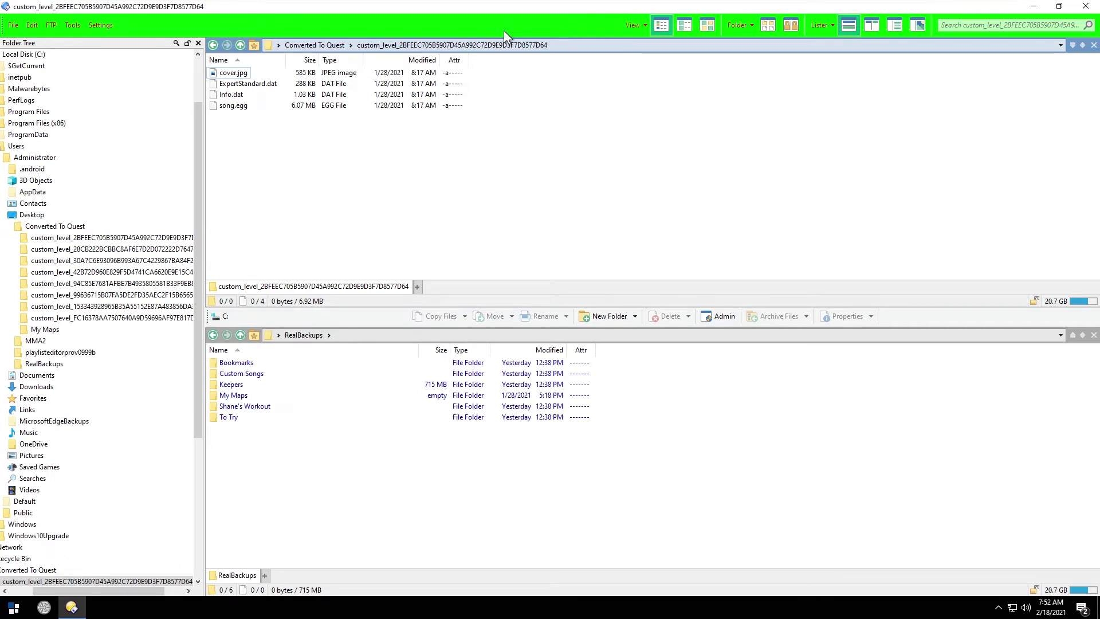
# Step: Restore the configuration from the backup file "Administrator - Opus Config - 2021-02-18.ocb" with the default restore options
pyautogui.click(114, 26)
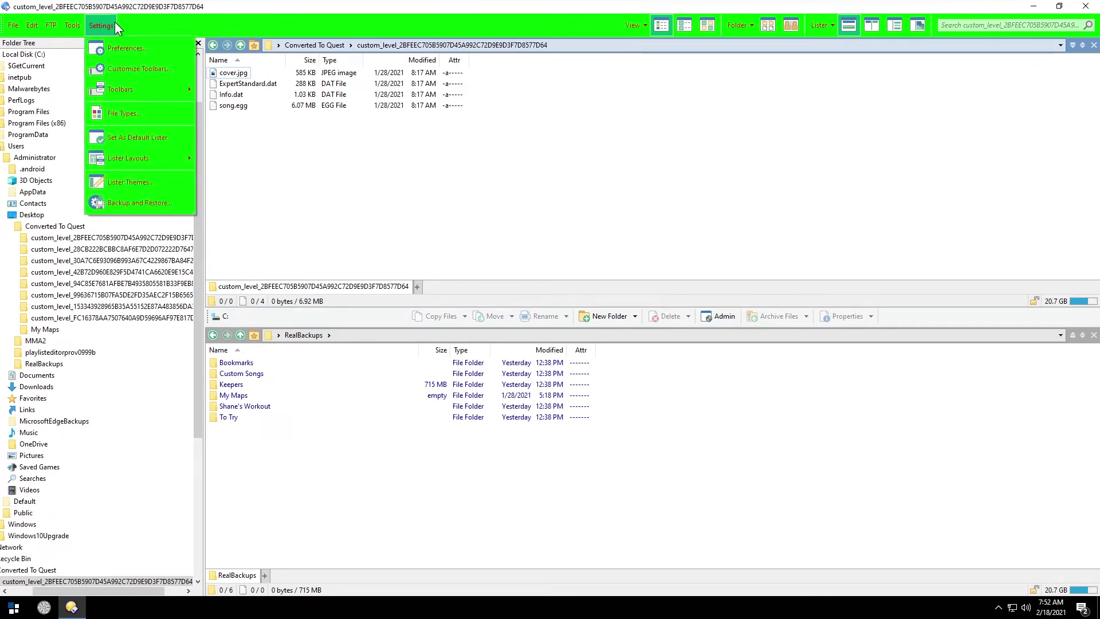
pyautogui.click(143, 204)
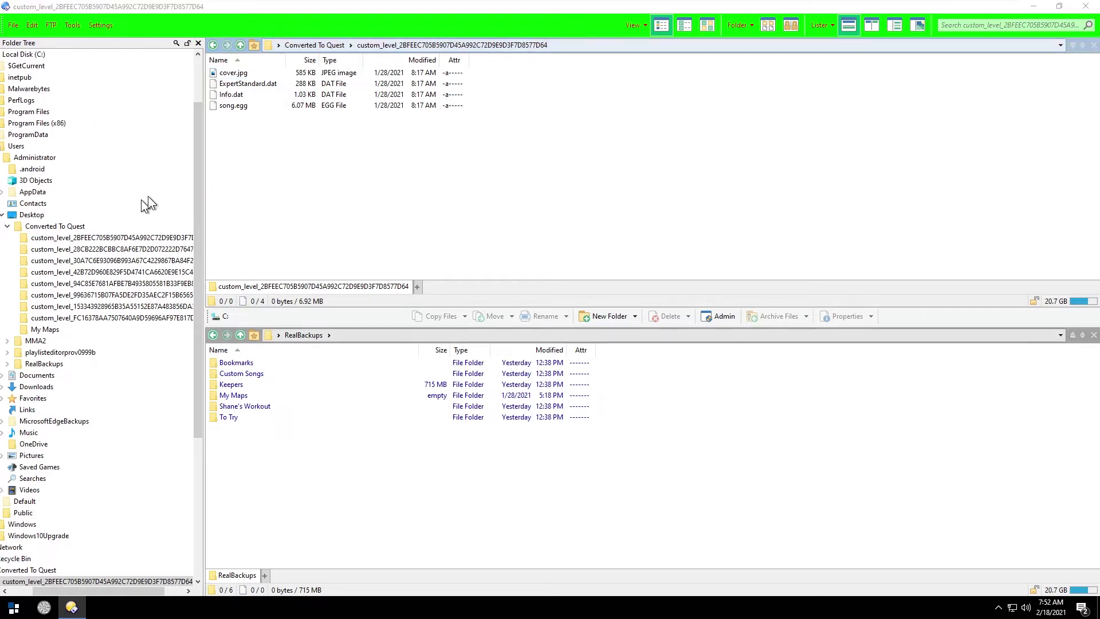
pyautogui.click(558, 348)
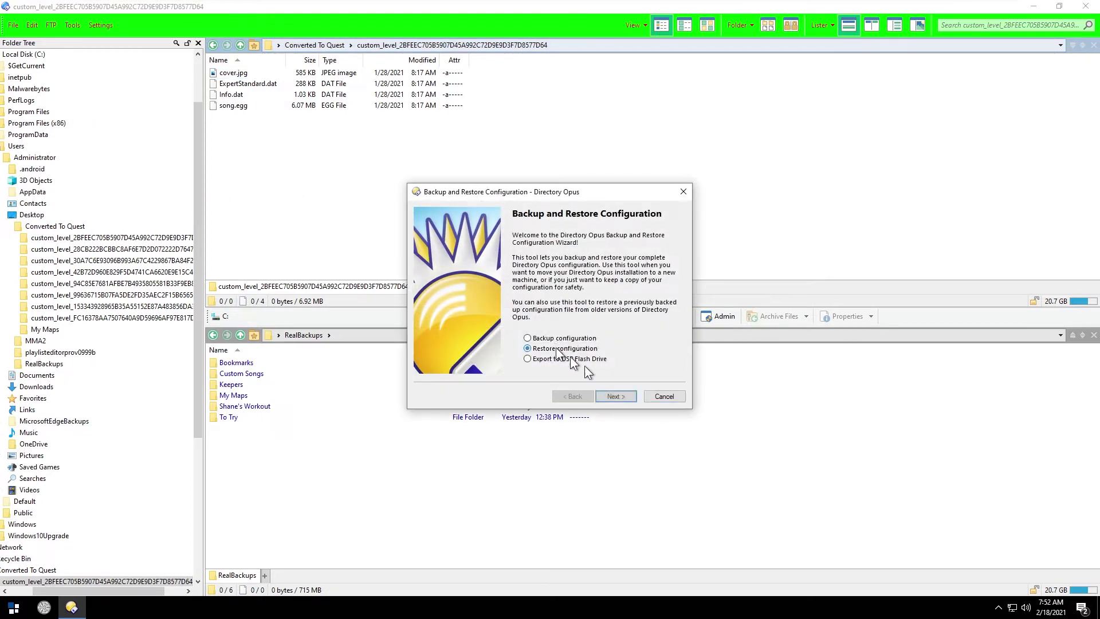
pyautogui.click(616, 396)
pyautogui.doubleClick(566, 335)
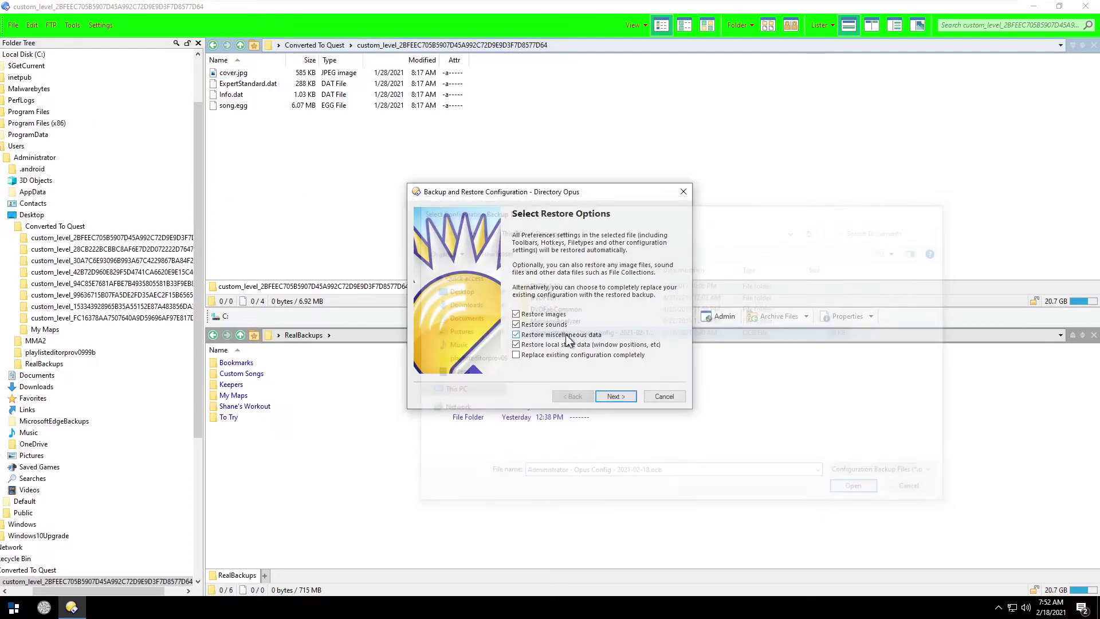
pyautogui.click(613, 396)
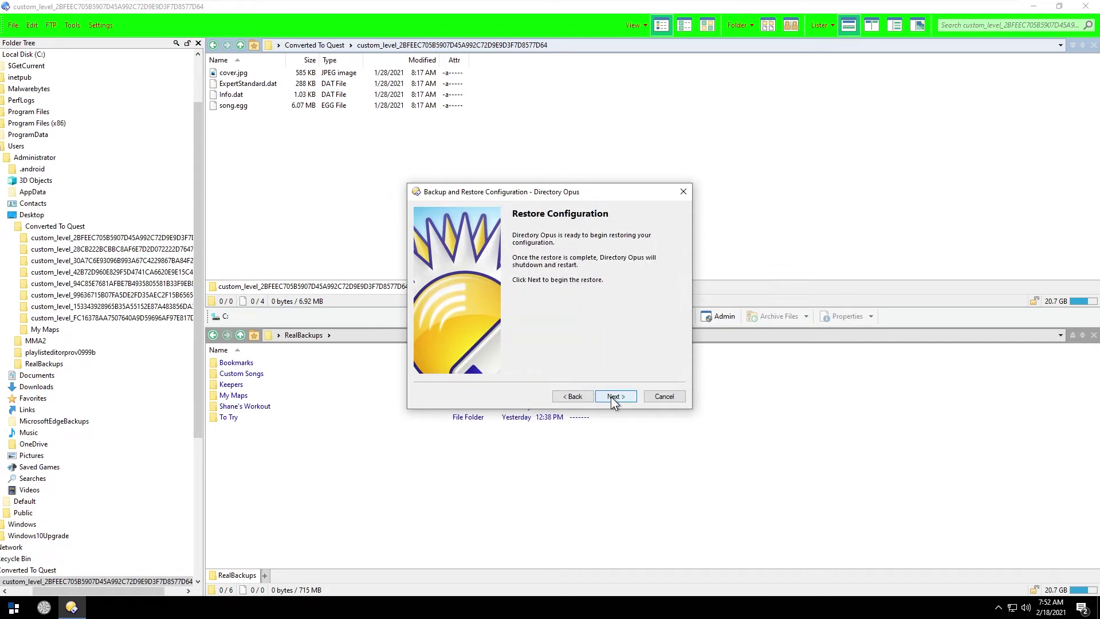
pyautogui.click(613, 396)
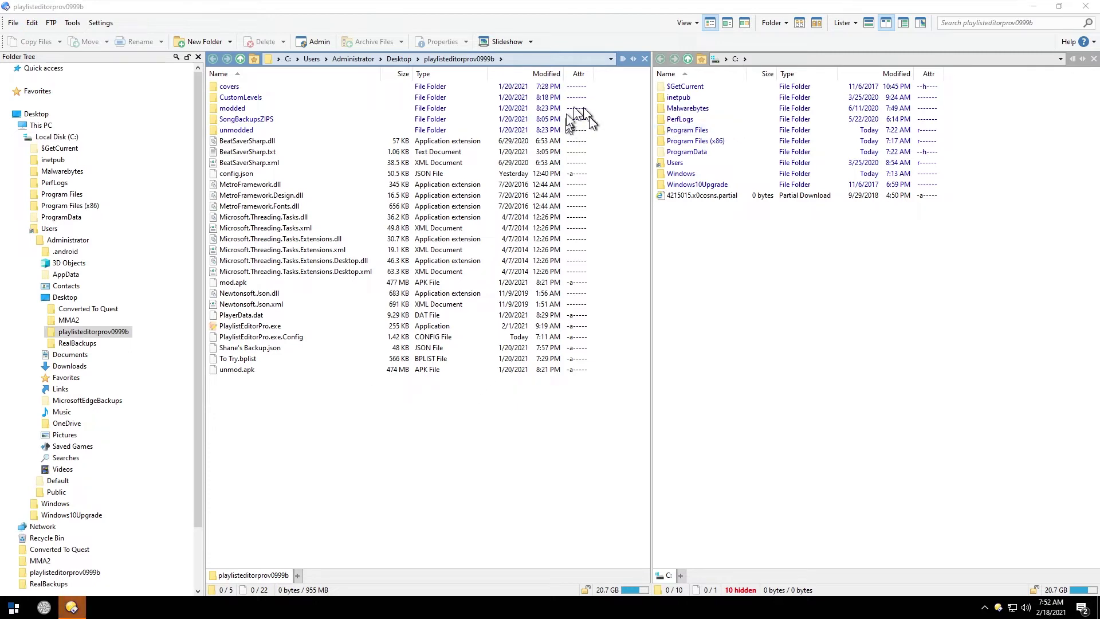
# Step: Stack the two file displays one above the other and move the Operations toolbar between them
pyautogui.click(873, 22)
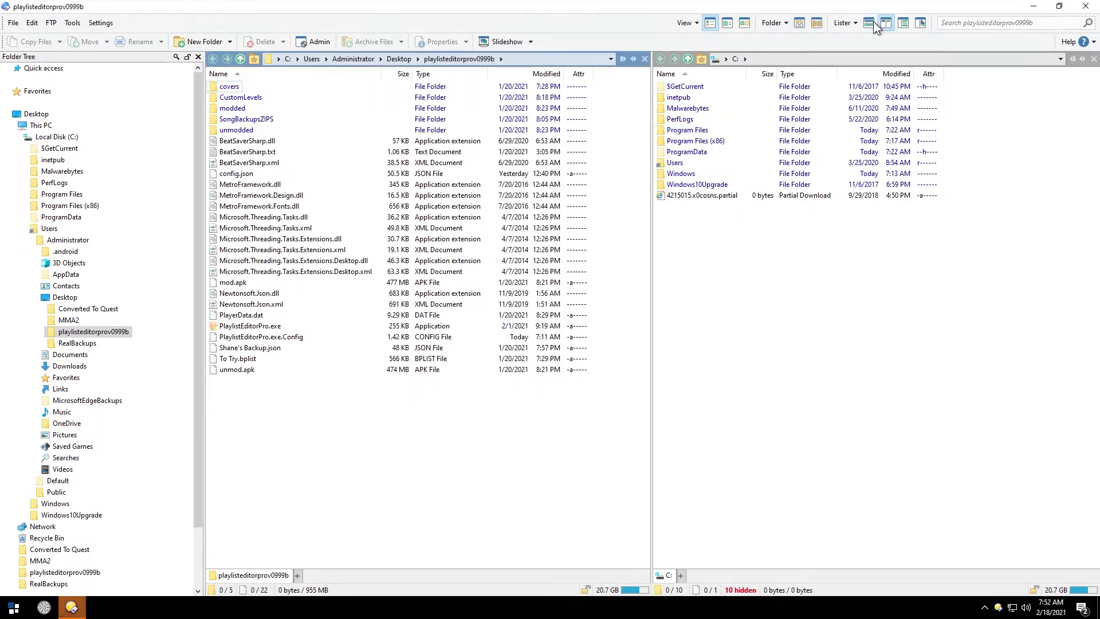
pyautogui.click(873, 23)
pyautogui.moveTo(5, 41); pyautogui.dragTo(301, 313)
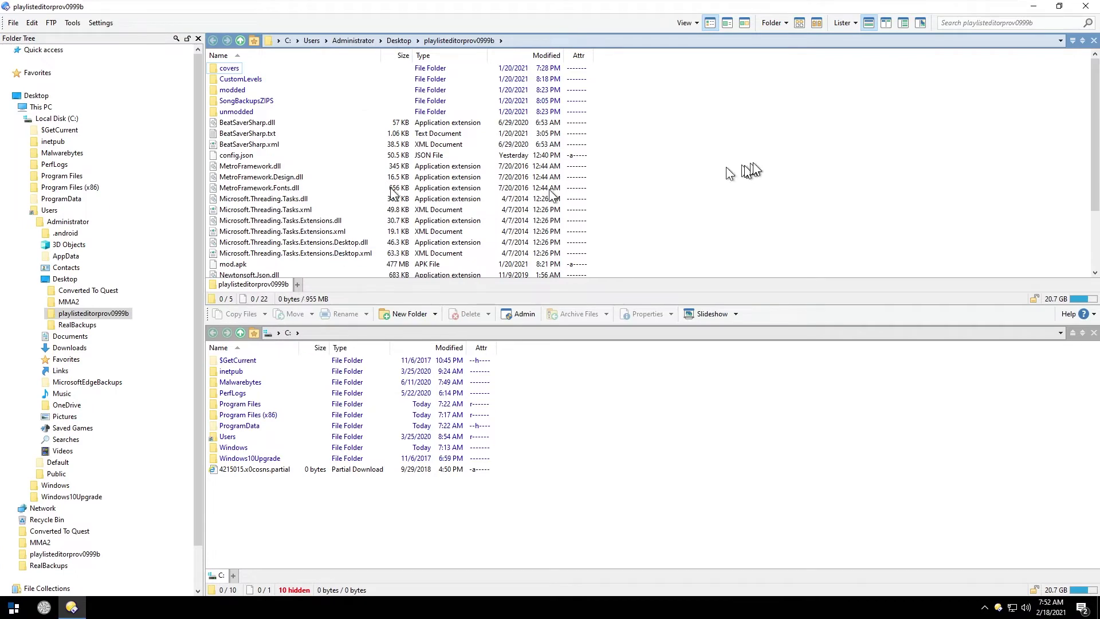
# Step: Show the Drives toolbar and place it between the two file displays, directly above the Operations toolbar
pyautogui.rightClick(465, 20)
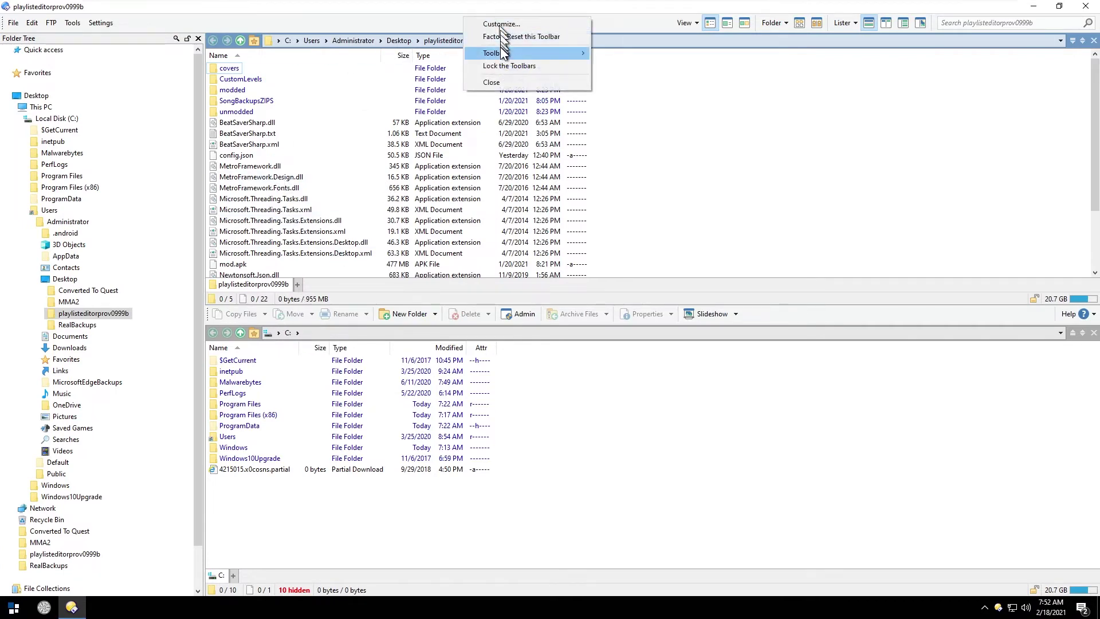
pyautogui.moveTo(545, 52)
pyautogui.click(643, 125)
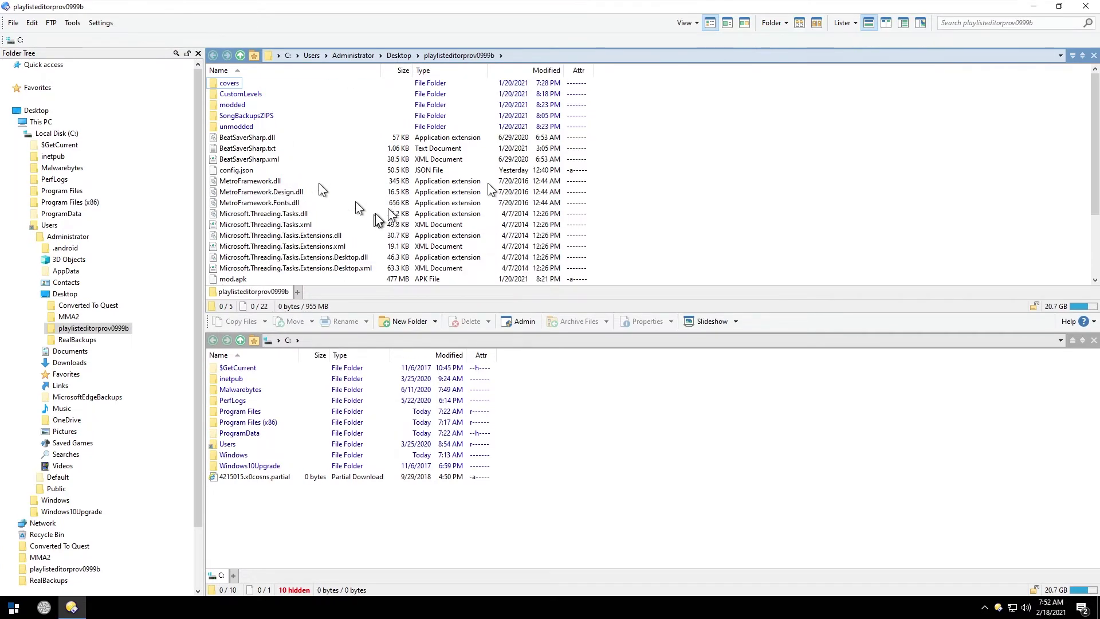
pyautogui.moveTo(218, 257); pyautogui.dragTo(233, 302)
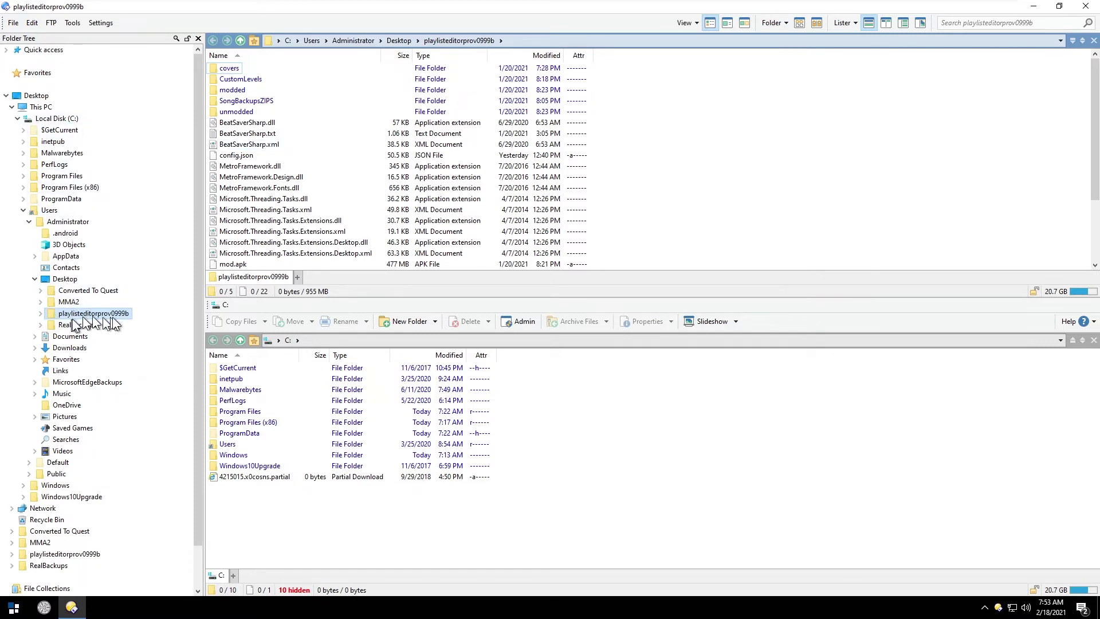
# Step: Open the Preferences, enlarge the dialog to show all categories, and filter the settings by "tree"
pyautogui.click(383, 528)
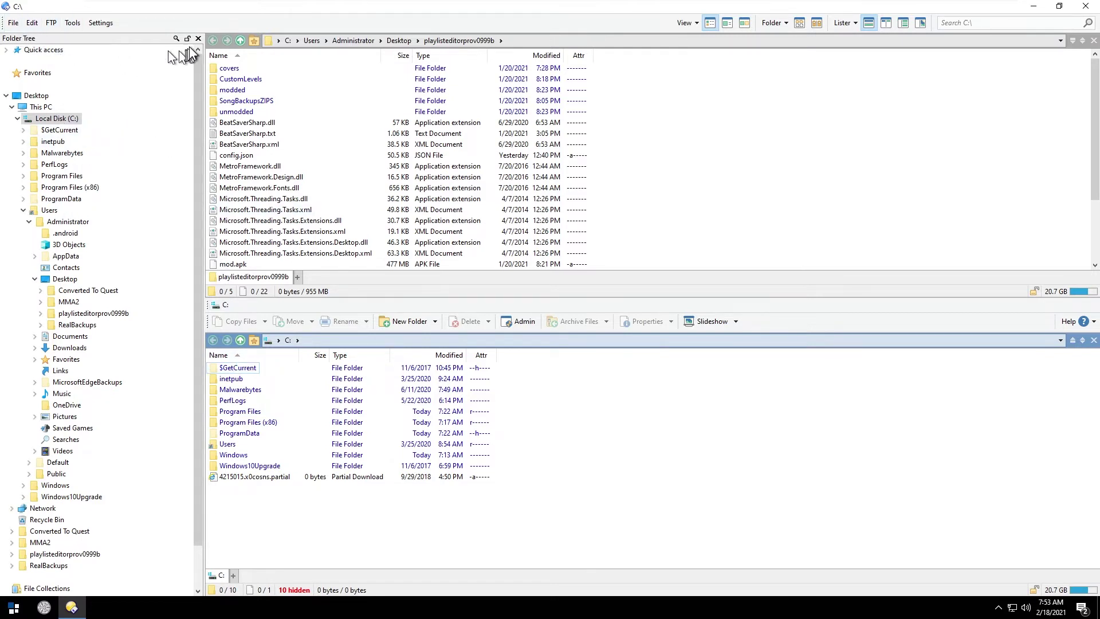
pyautogui.rightClick(232, 23)
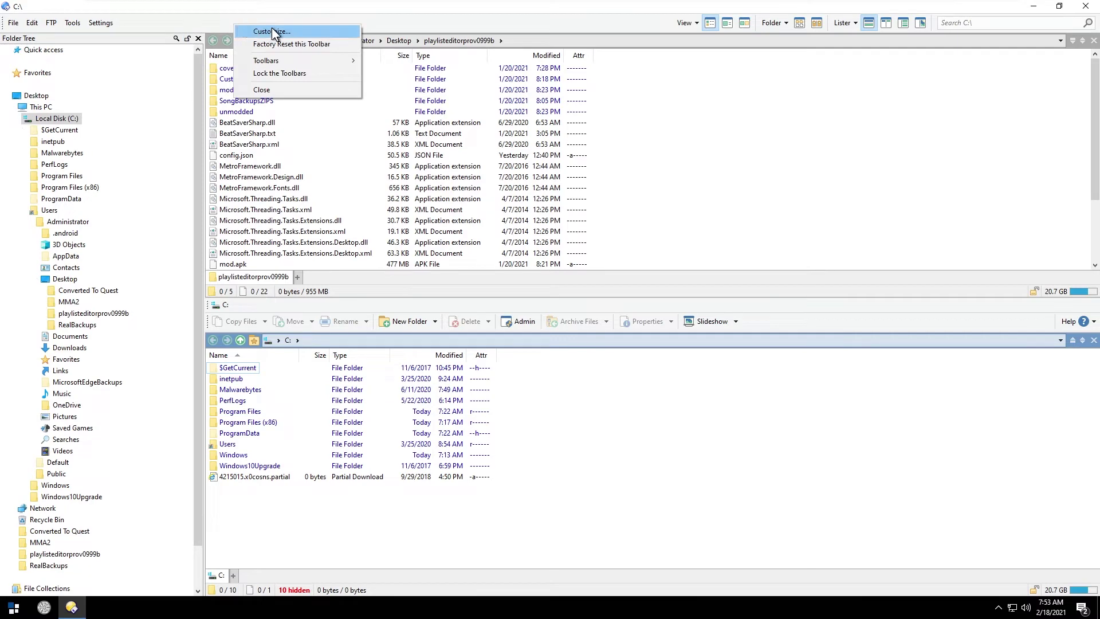
pyautogui.click(103, 23)
pyautogui.click(118, 41)
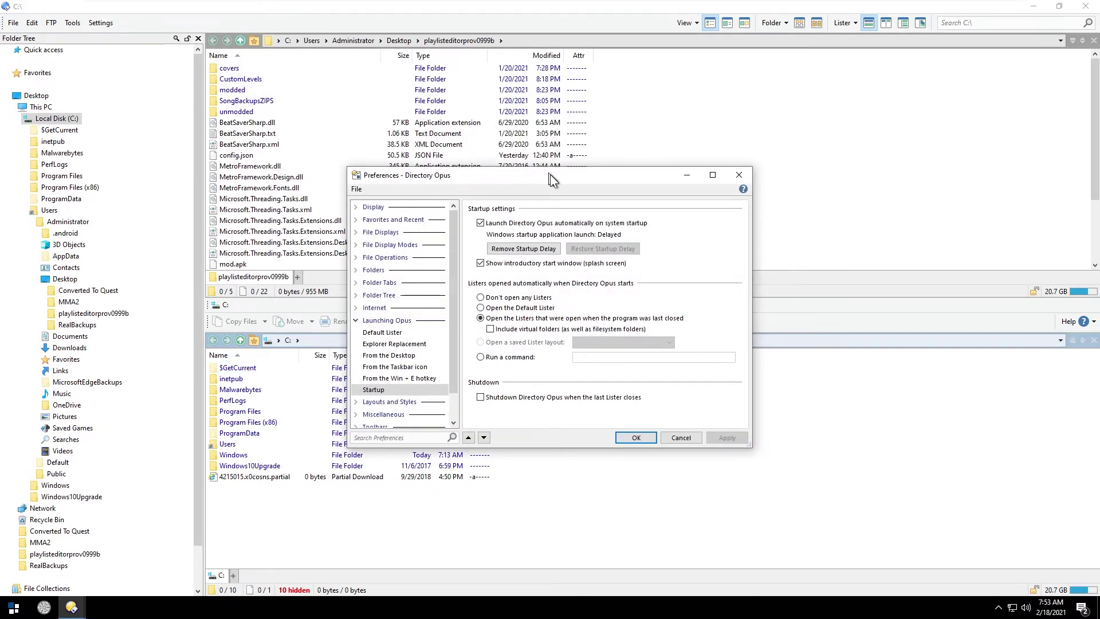
pyautogui.moveTo(550, 174); pyautogui.dragTo(610, 98)
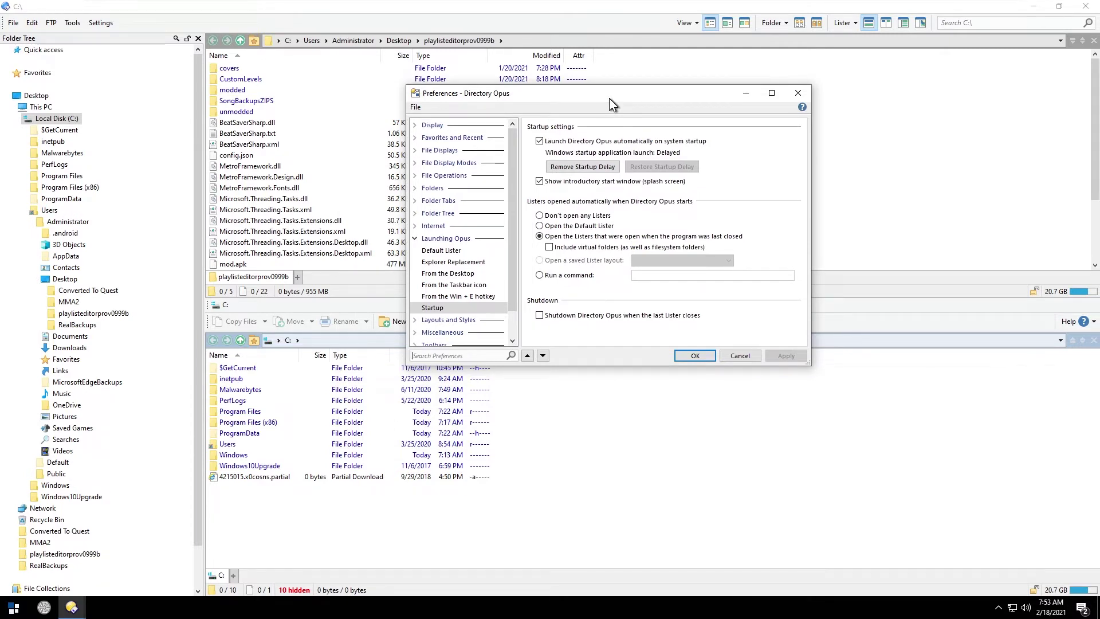
pyautogui.moveTo(579, 367); pyautogui.dragTo(566, 485)
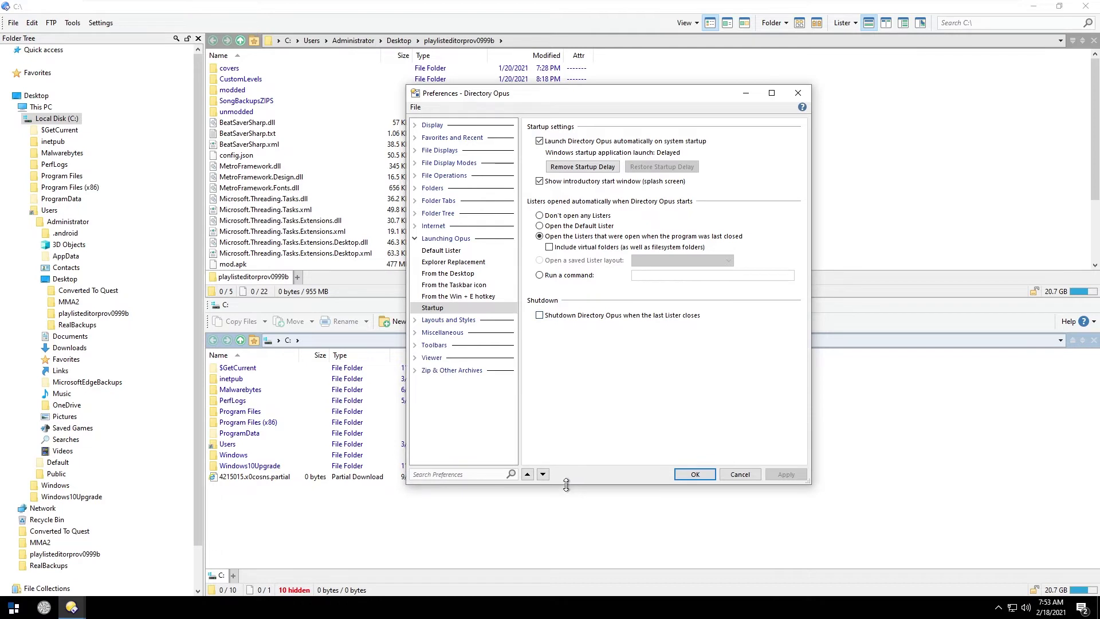
pyautogui.click(458, 474)
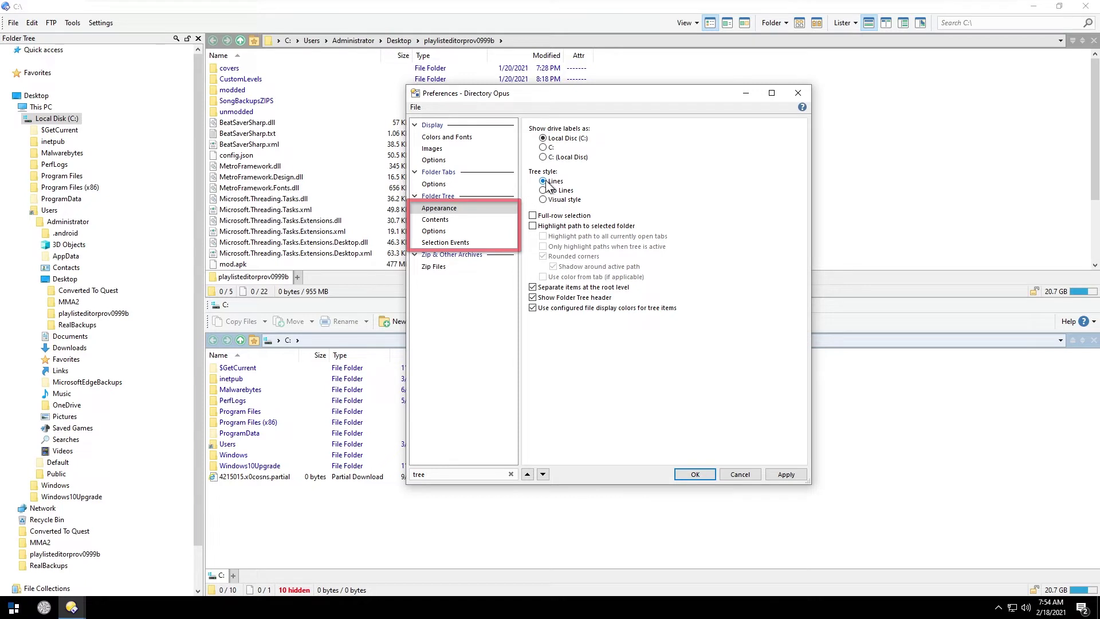
# Step: Review the Folder Tree preference pages, enable opening a second Folder Tree in dual display mode, and apply the change
pyautogui.click(440, 220)
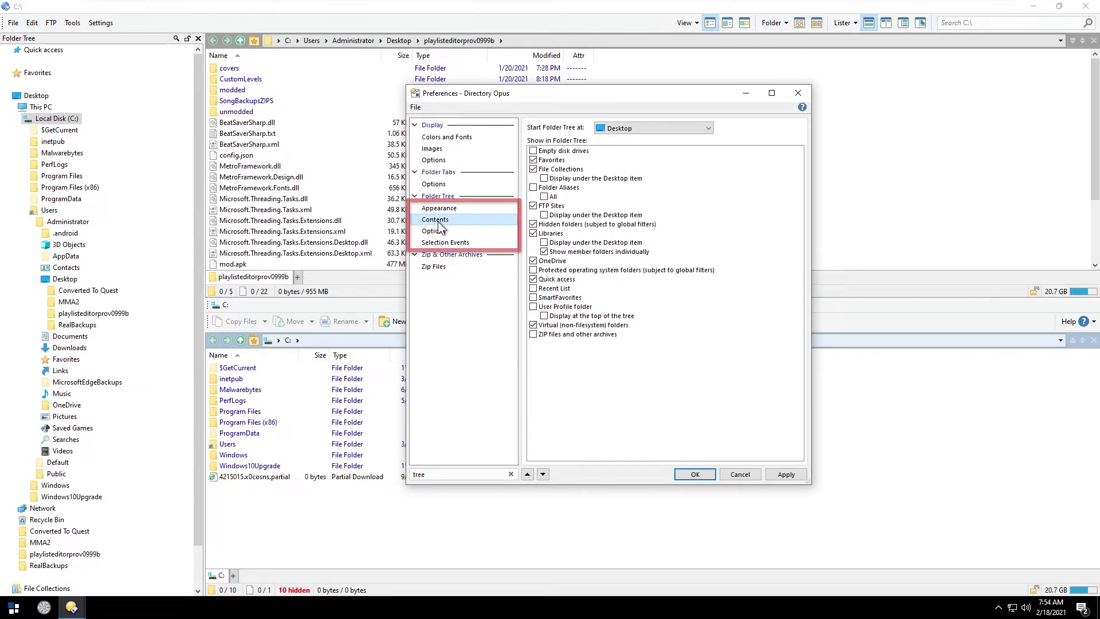
pyautogui.click(446, 232)
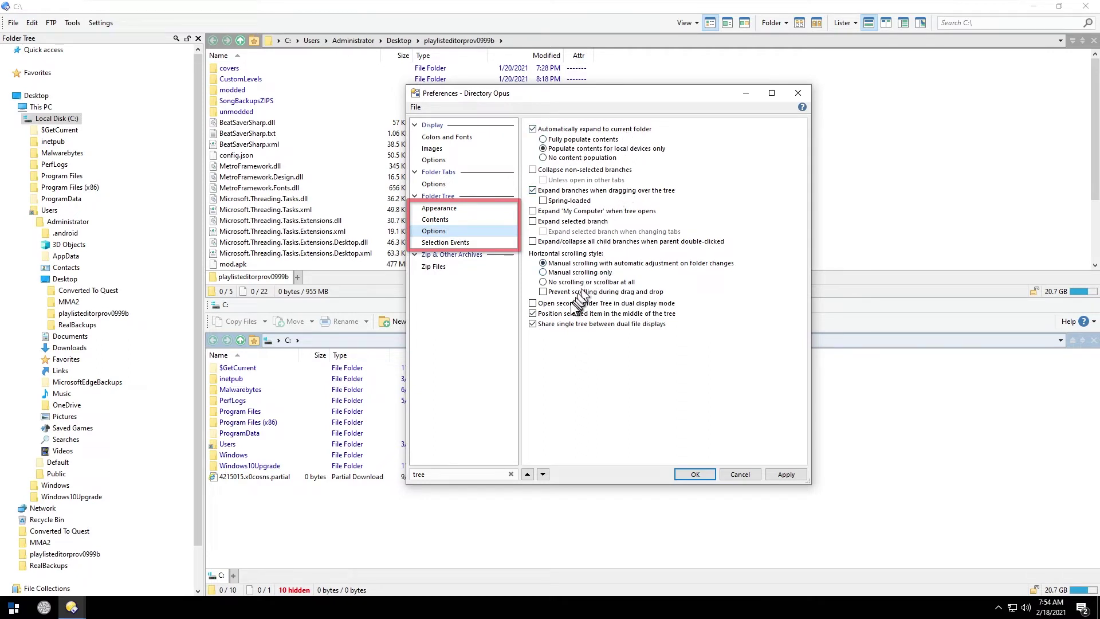
pyautogui.click(534, 304)
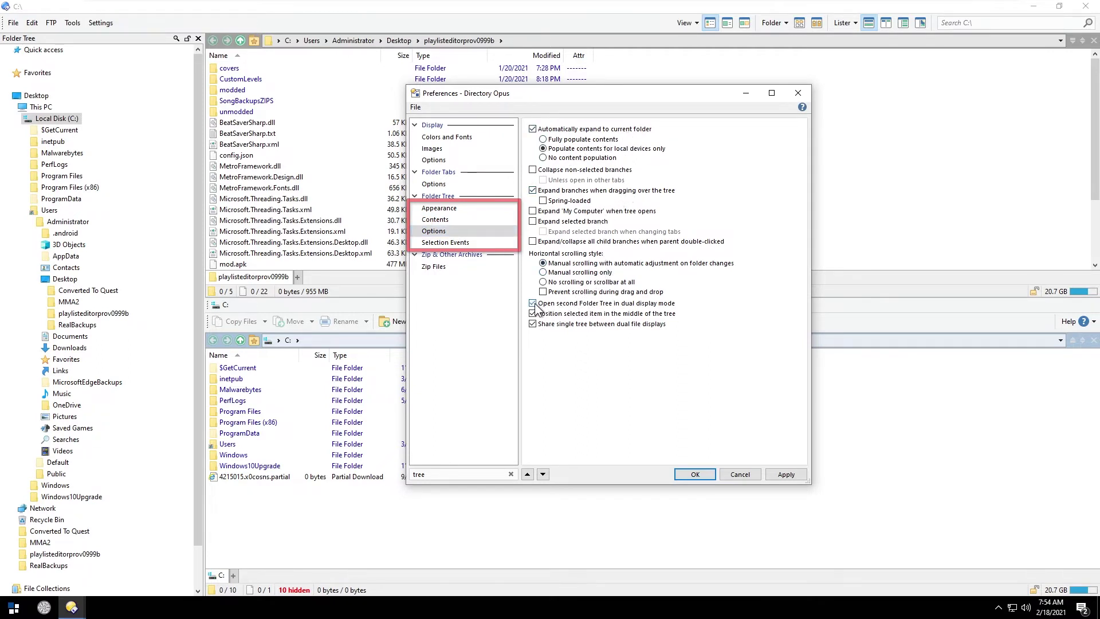
pyautogui.click(458, 243)
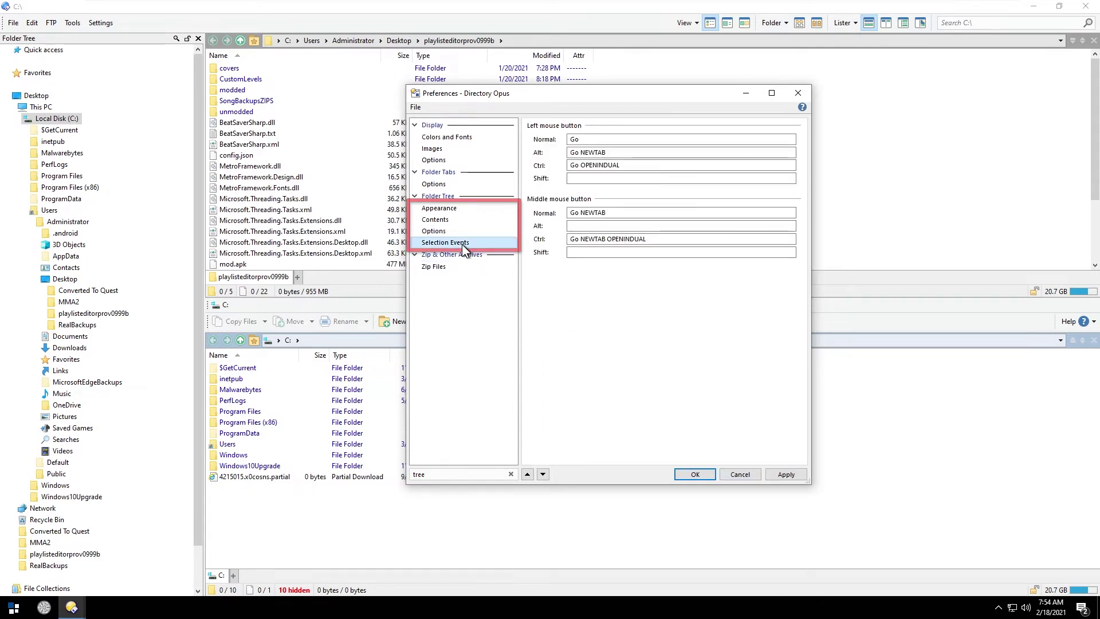
pyautogui.click(787, 474)
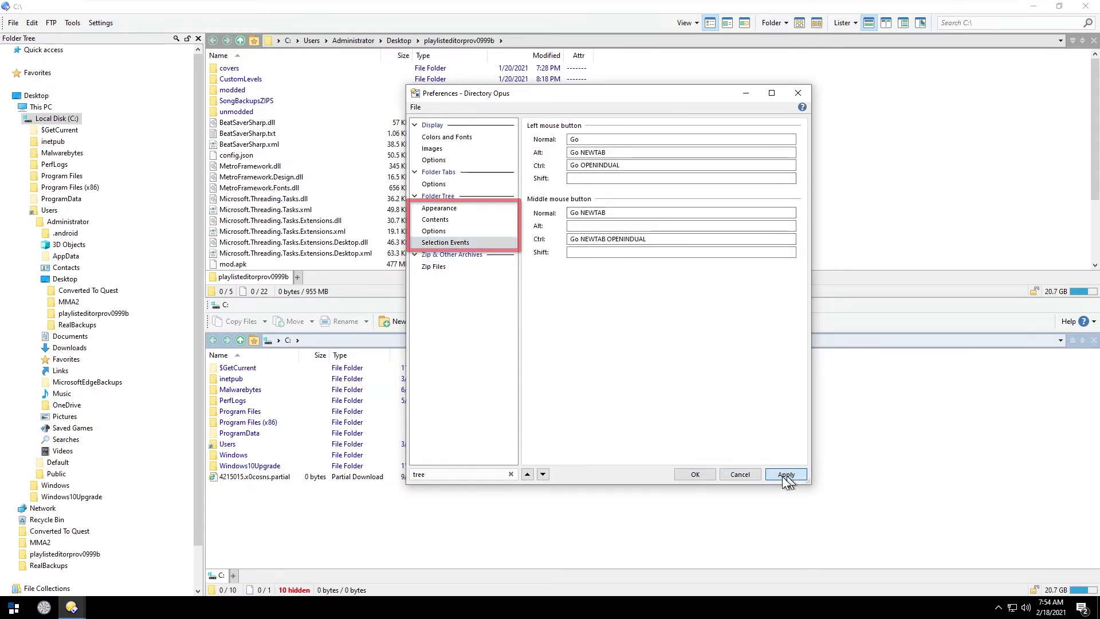
# Step: Close the Preferences and use the two folder trees to show inetpub in the lower file display and Converted To Quest in the upper one
pyautogui.click(696, 474)
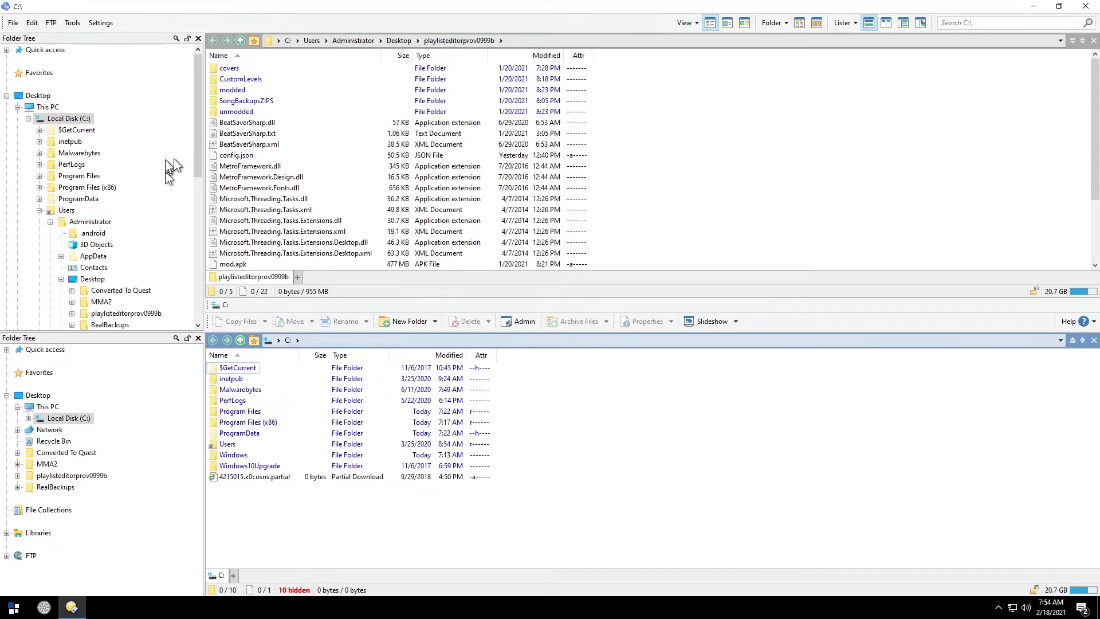
pyautogui.click(338, 154)
pyautogui.click(304, 397)
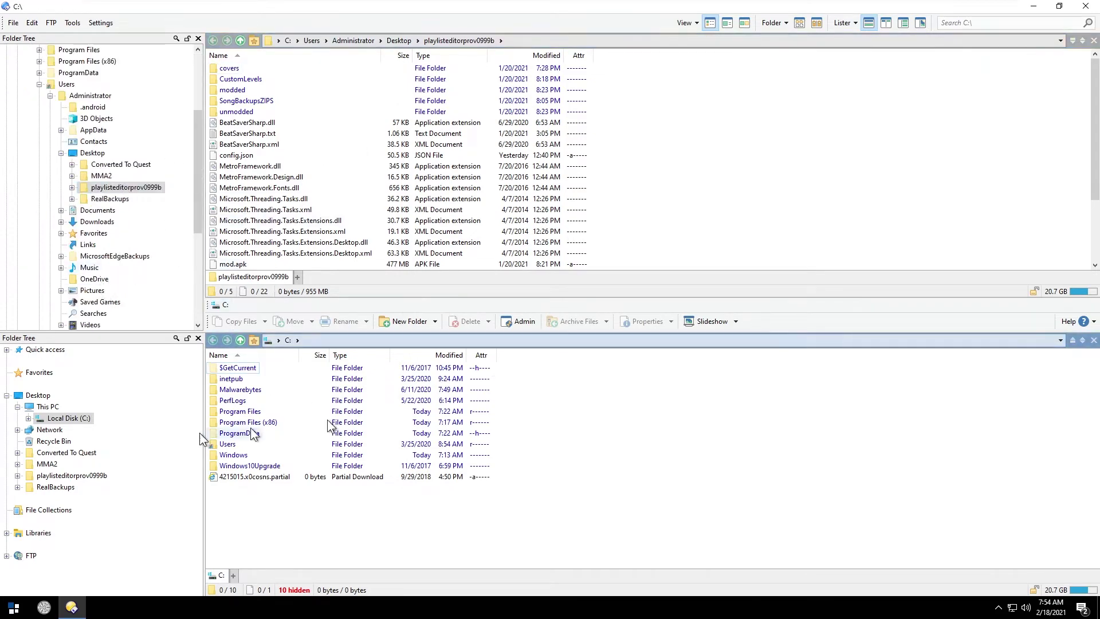
pyautogui.click(88, 418)
pyautogui.click(69, 441)
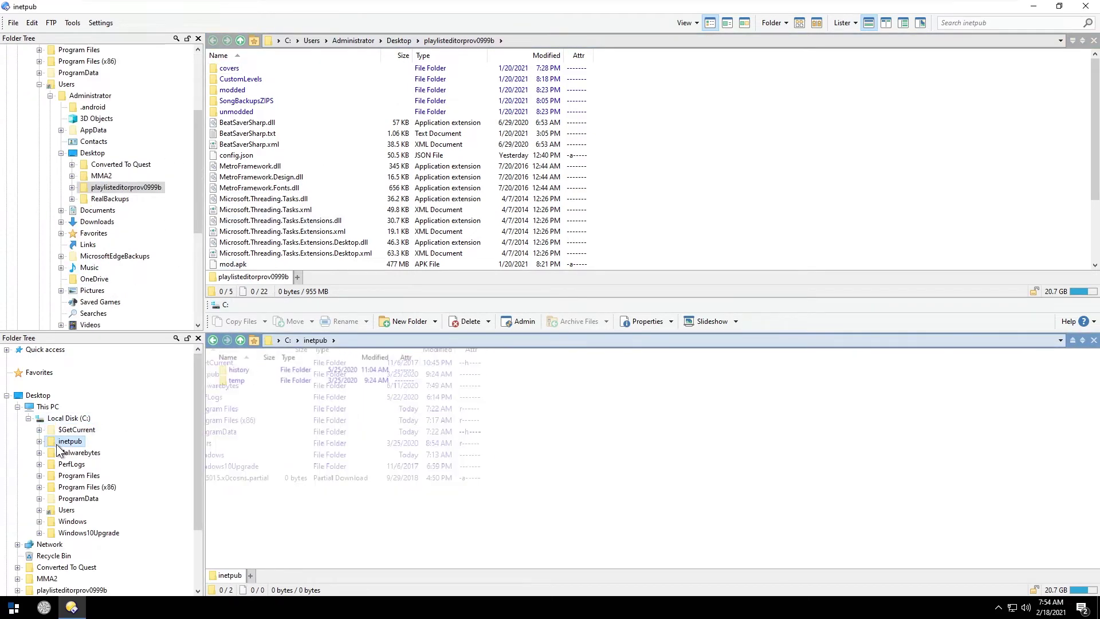
pyautogui.click(355, 172)
pyautogui.click(136, 165)
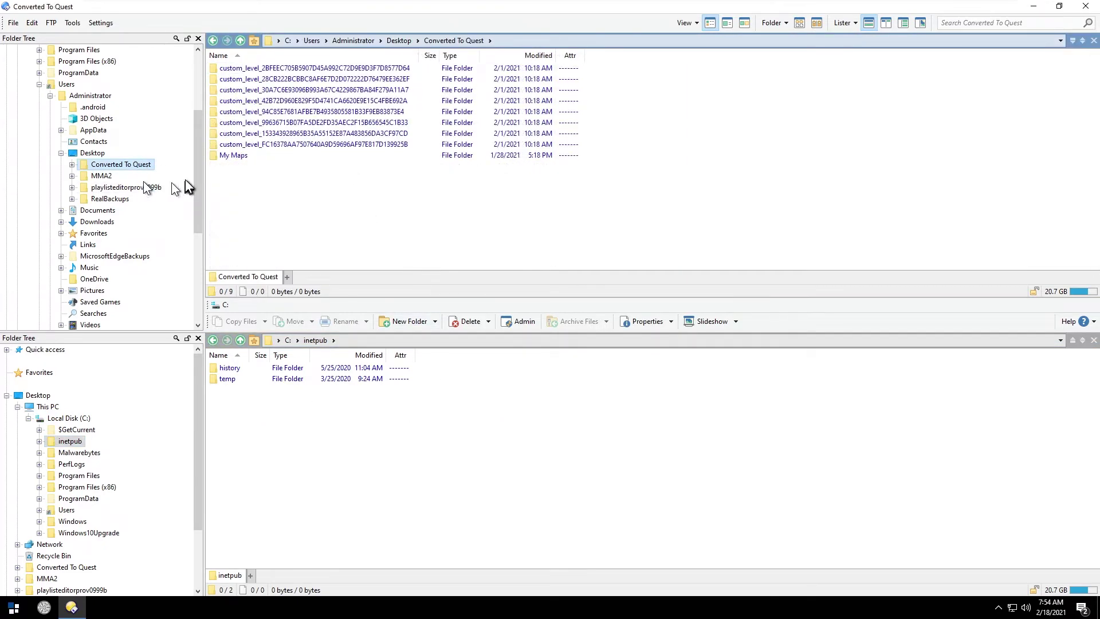
# Step: Expand the $GetCurrent and Favorites folders in the upper folder tree
pyautogui.moveTo(199, 178); pyautogui.dragTo(199, 121)
pyautogui.click(39, 130)
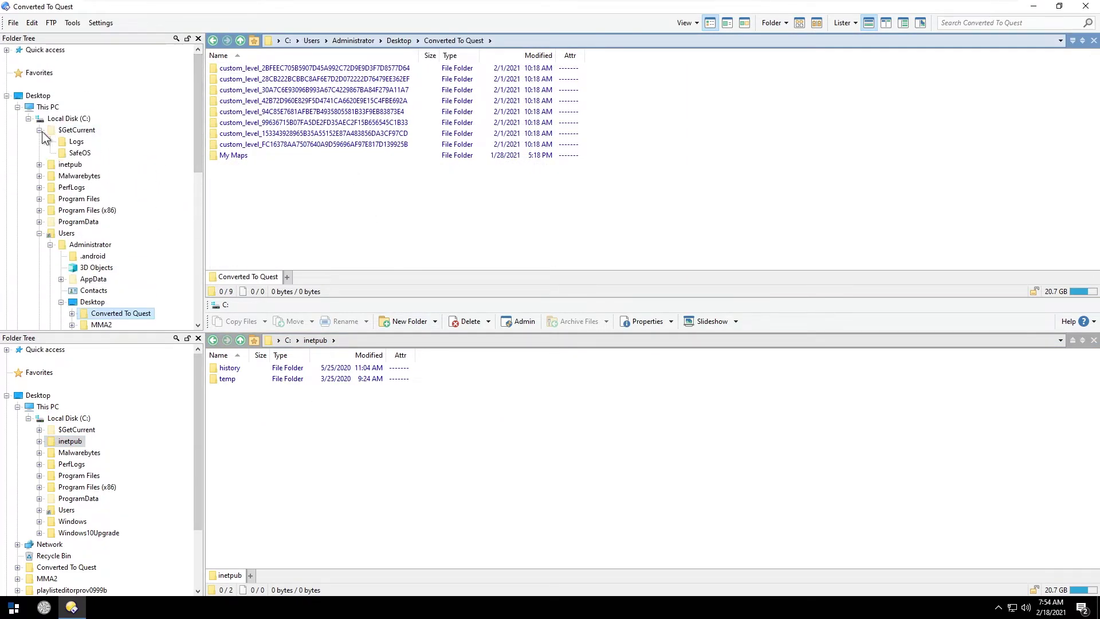
pyautogui.scroll(-6, 20, 172)
pyautogui.scroll(1, 22, 166)
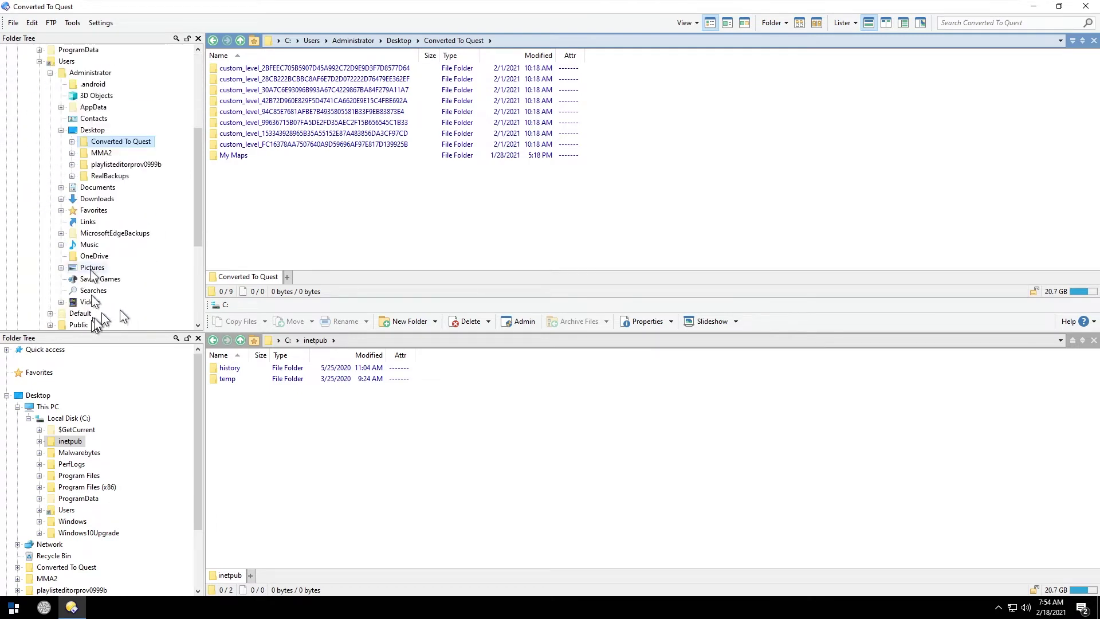
pyautogui.click(61, 211)
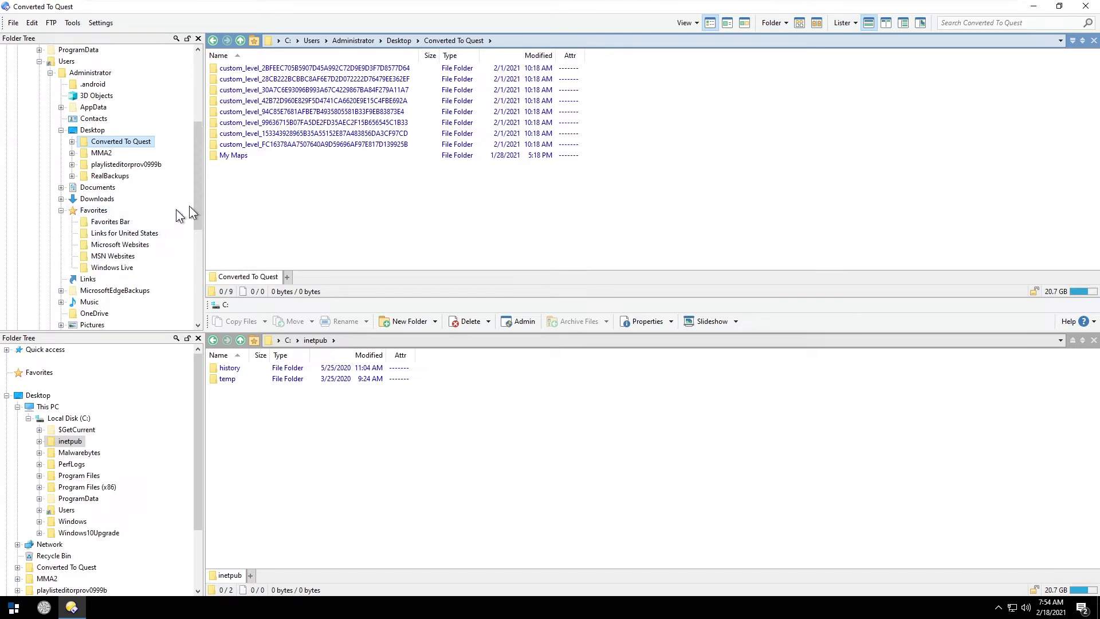
# Step: Reopen the Preferences and filter the settings by "tree"
pyautogui.rightClick(162, 24)
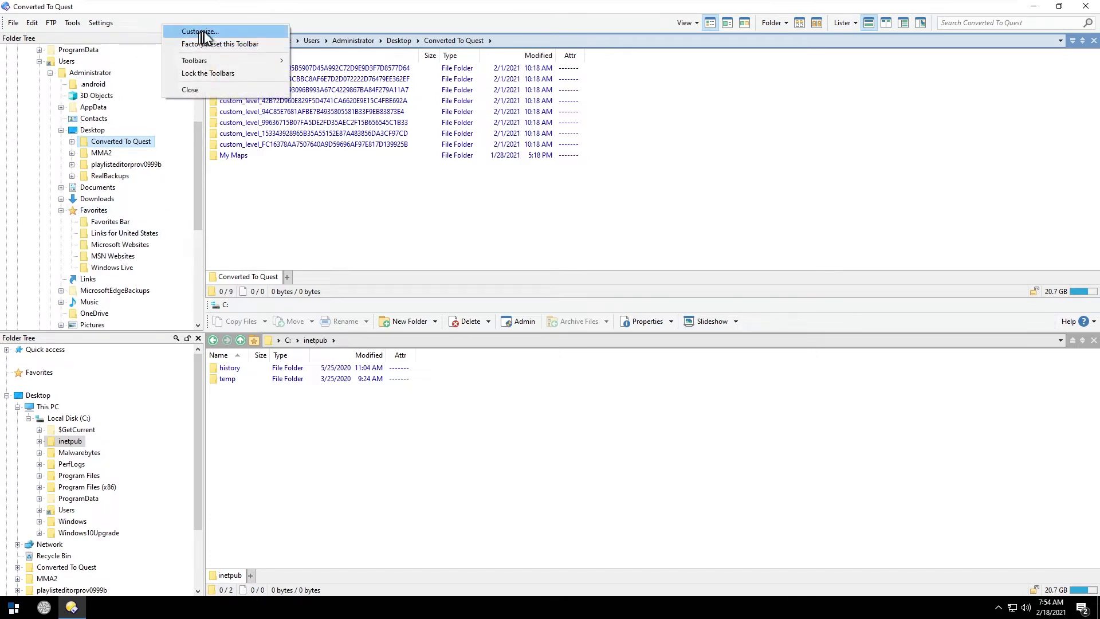
pyautogui.click(105, 23)
pyautogui.click(105, 23)
pyautogui.click(167, 47)
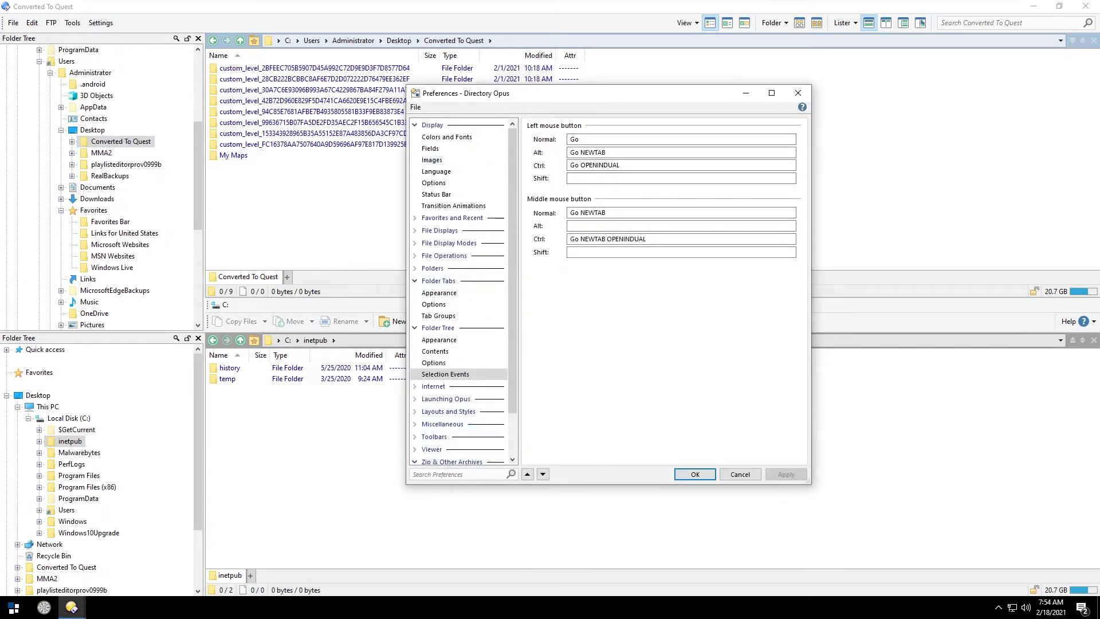
pyautogui.write('tree')
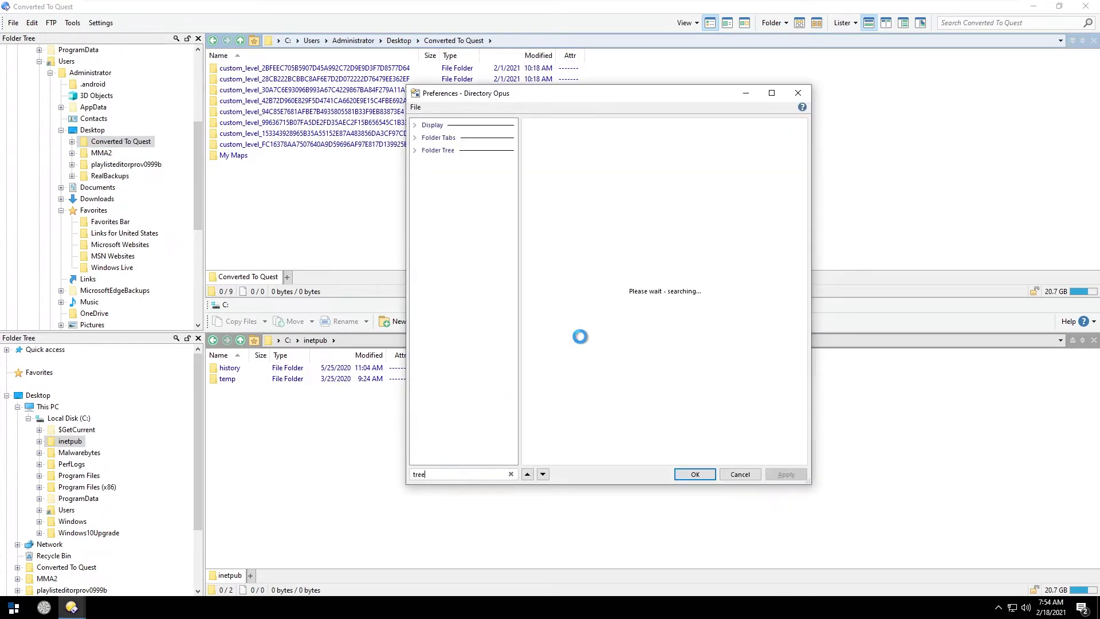
# Step: Enable highlighting the path to the selected folder, review the remaining Folder Tree pages, and apply and close the Preferences
pyautogui.click(439, 210)
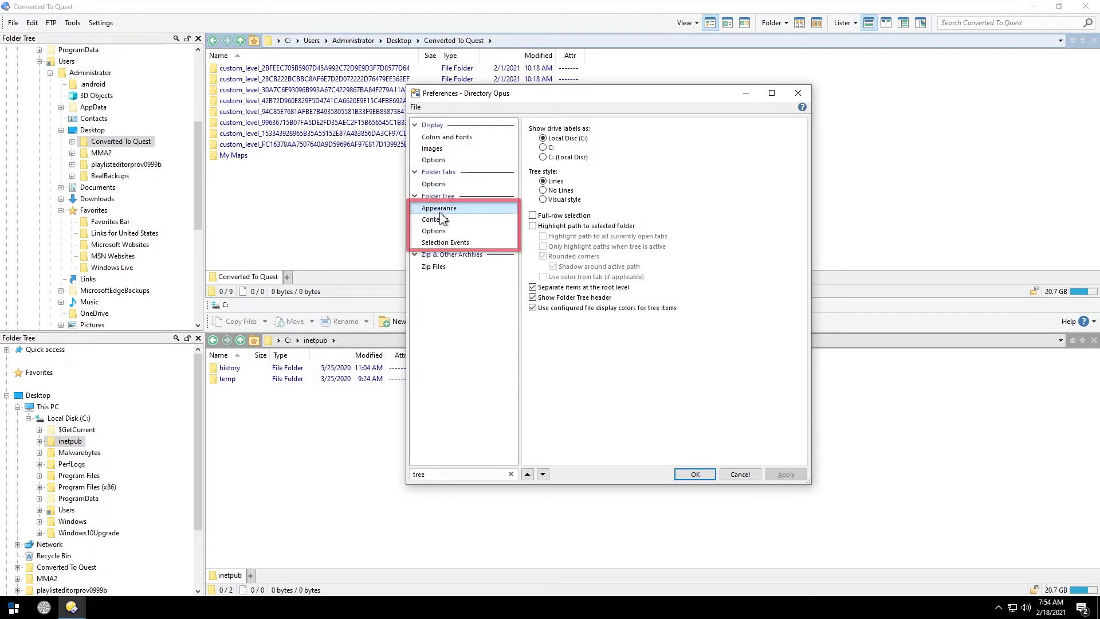
pyautogui.click(597, 226)
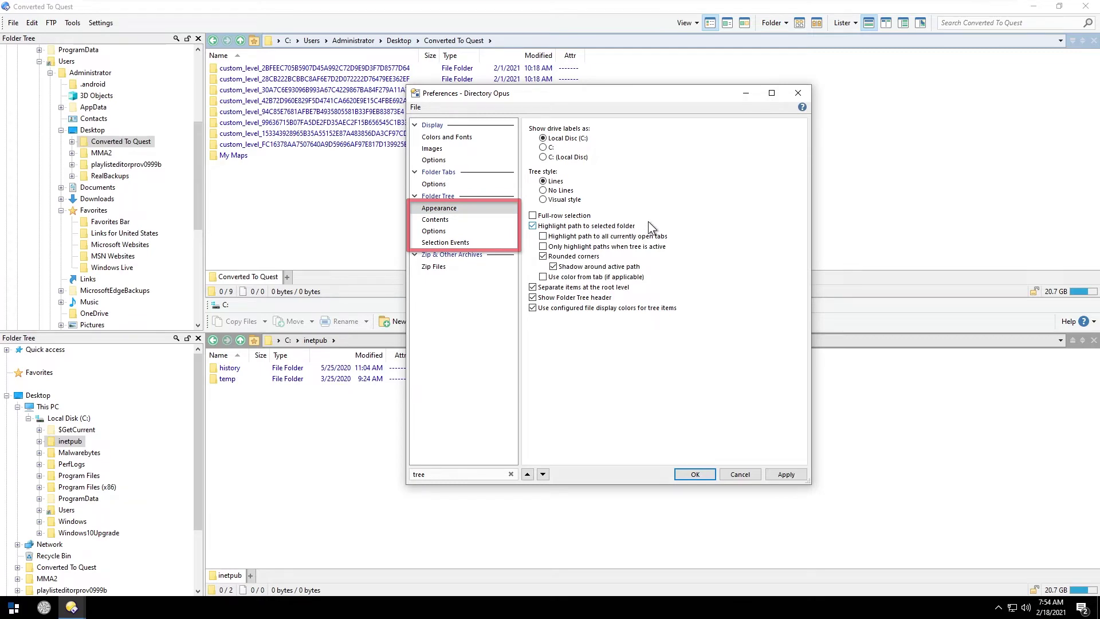
pyautogui.click(443, 220)
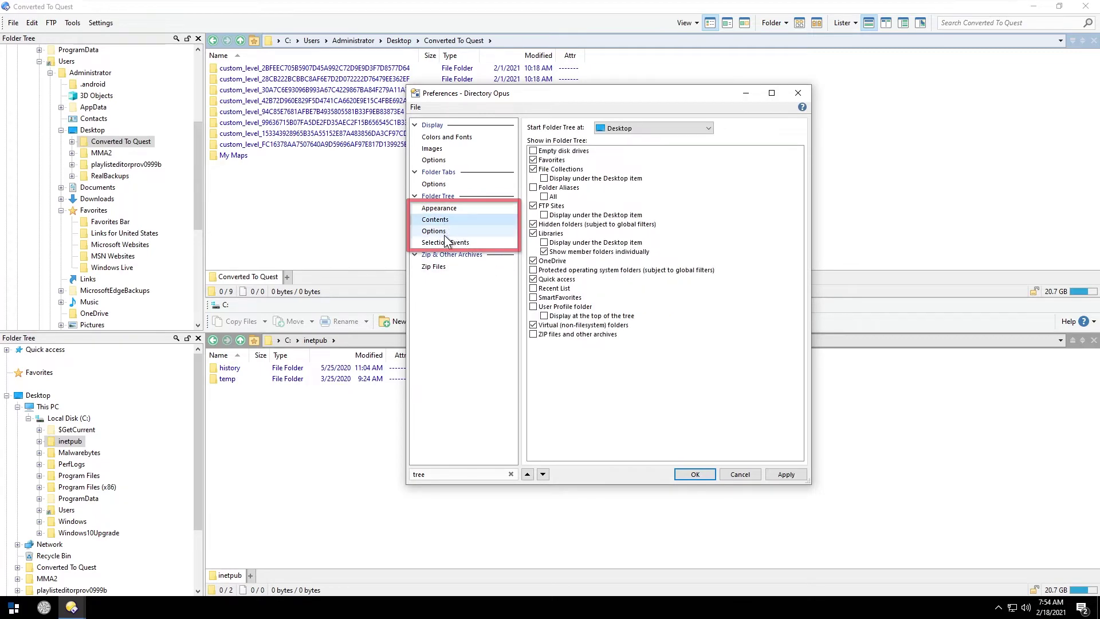
pyautogui.click(445, 229)
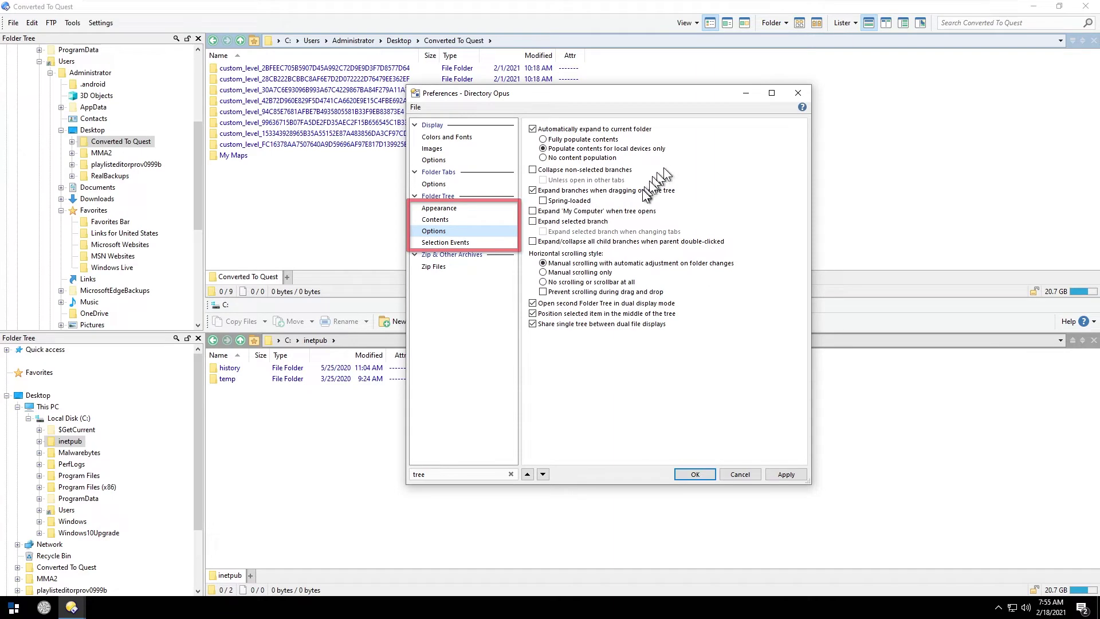
pyautogui.click(467, 241)
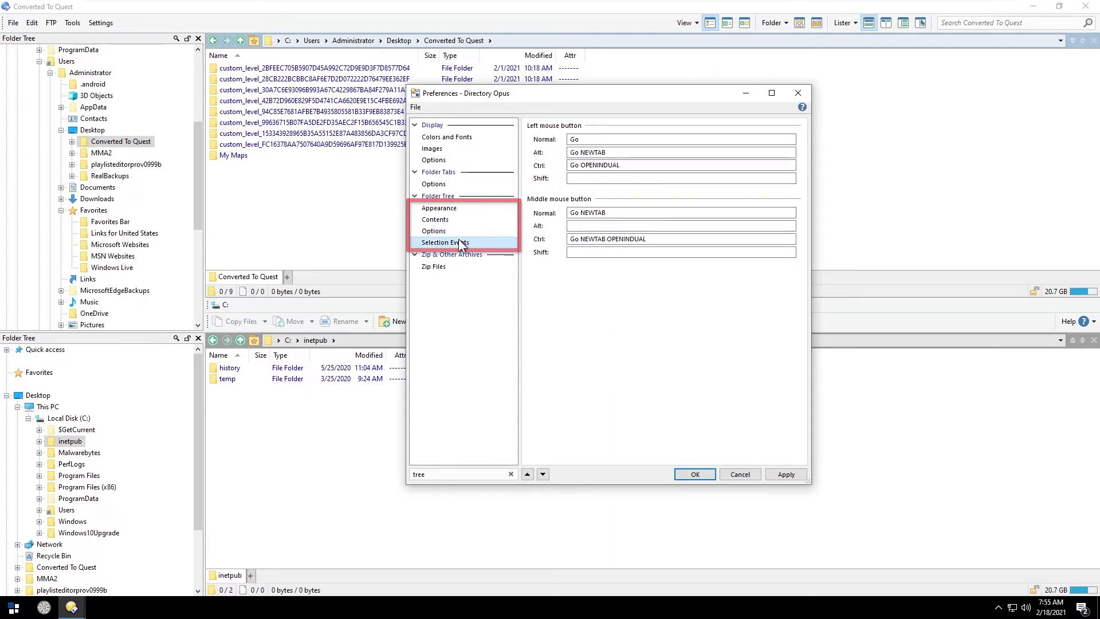
pyautogui.click(785, 473)
pyautogui.click(693, 474)
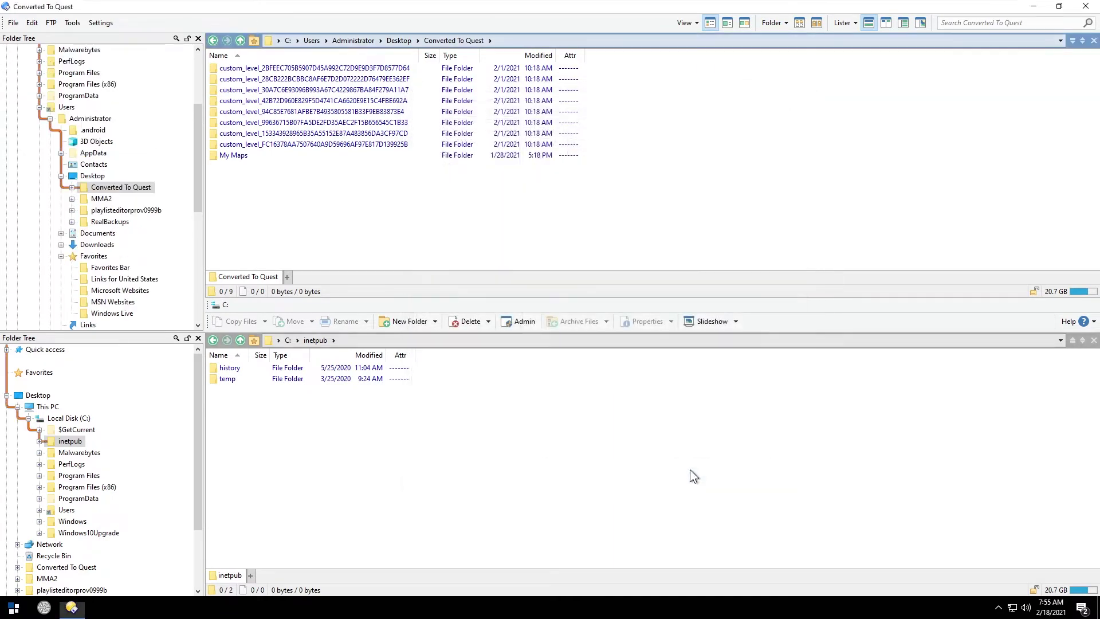
# Step: Inspect the highlighted path in the upper folder tree, and navigate from the C: drive through Program Files (x86) to Internet Explorer
pyautogui.scroll(4, 192, 261)
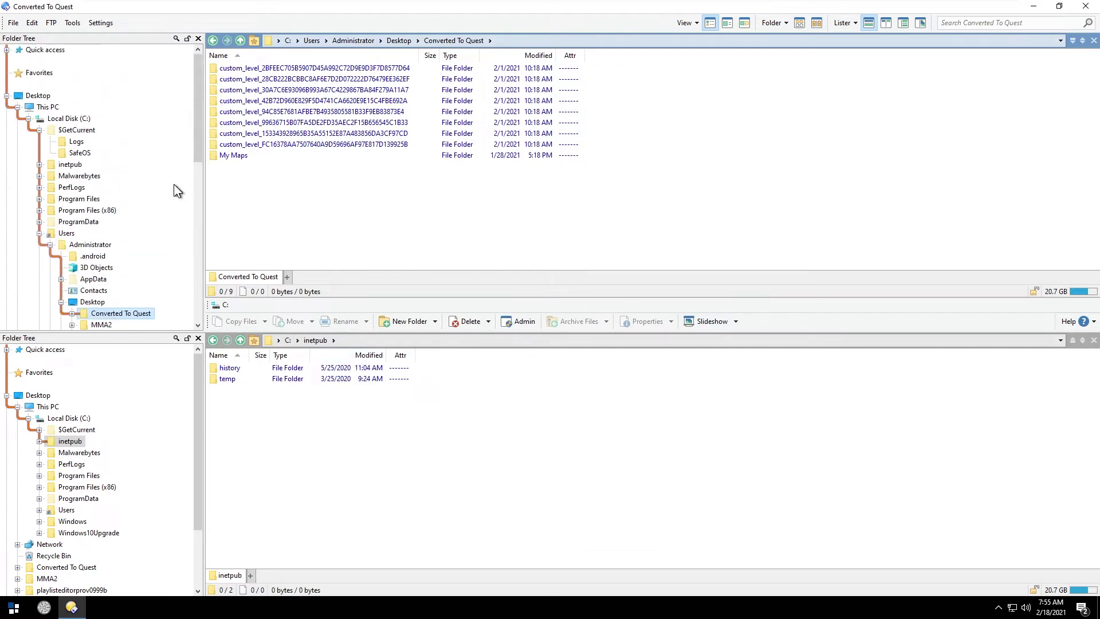
pyautogui.scroll(-2, 173, 174)
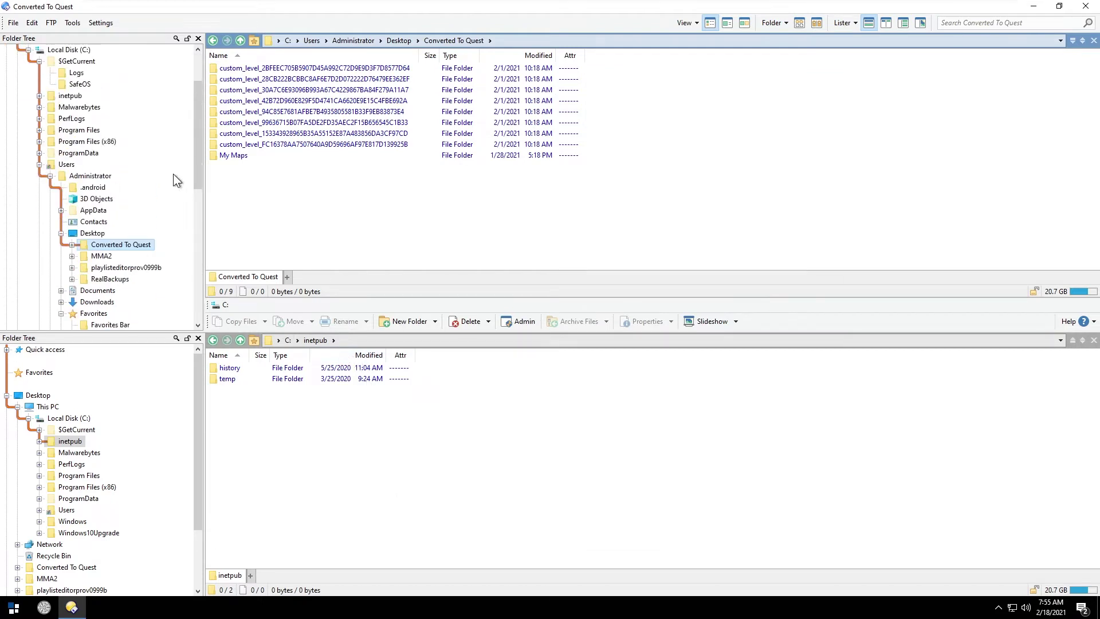
pyautogui.scroll(1, 173, 174)
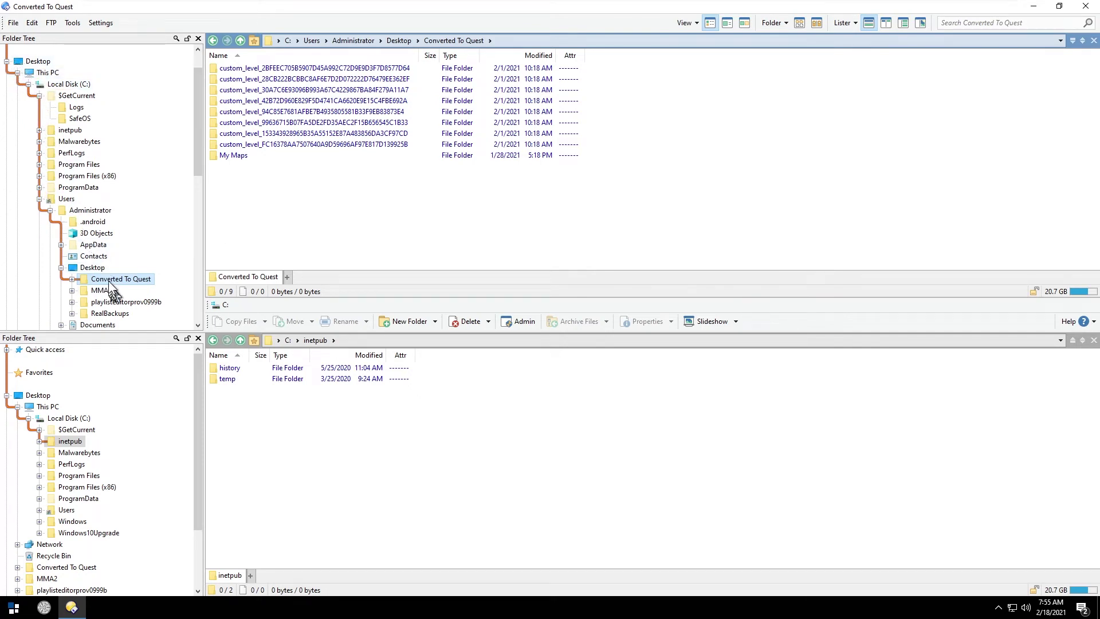
pyautogui.scroll(1, 109, 278)
pyautogui.click(77, 122)
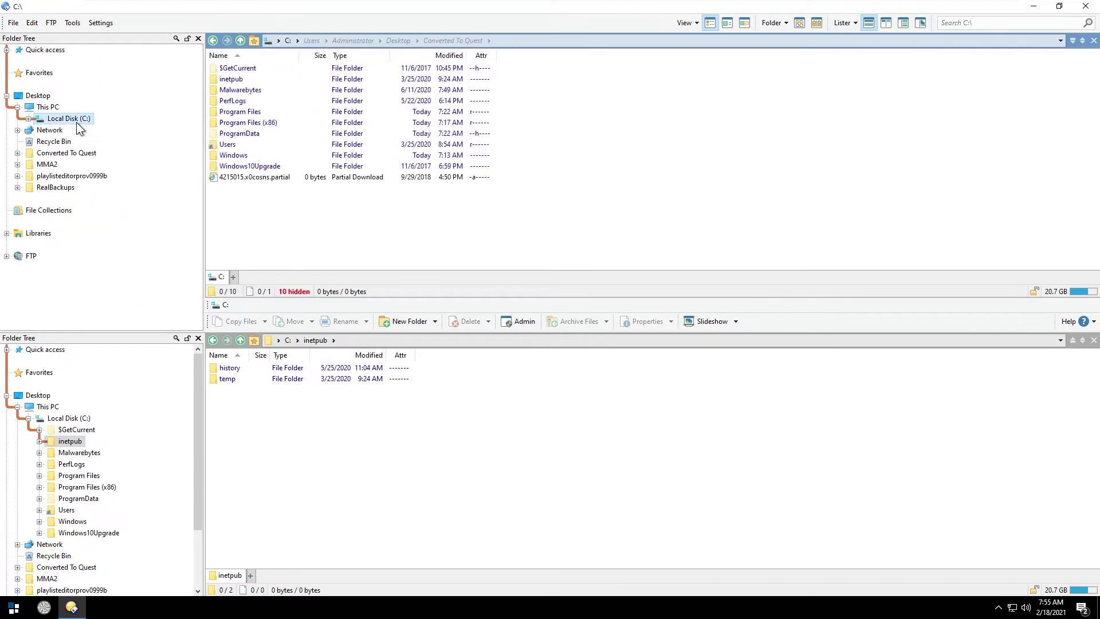
pyautogui.click(29, 119)
pyautogui.click(84, 140)
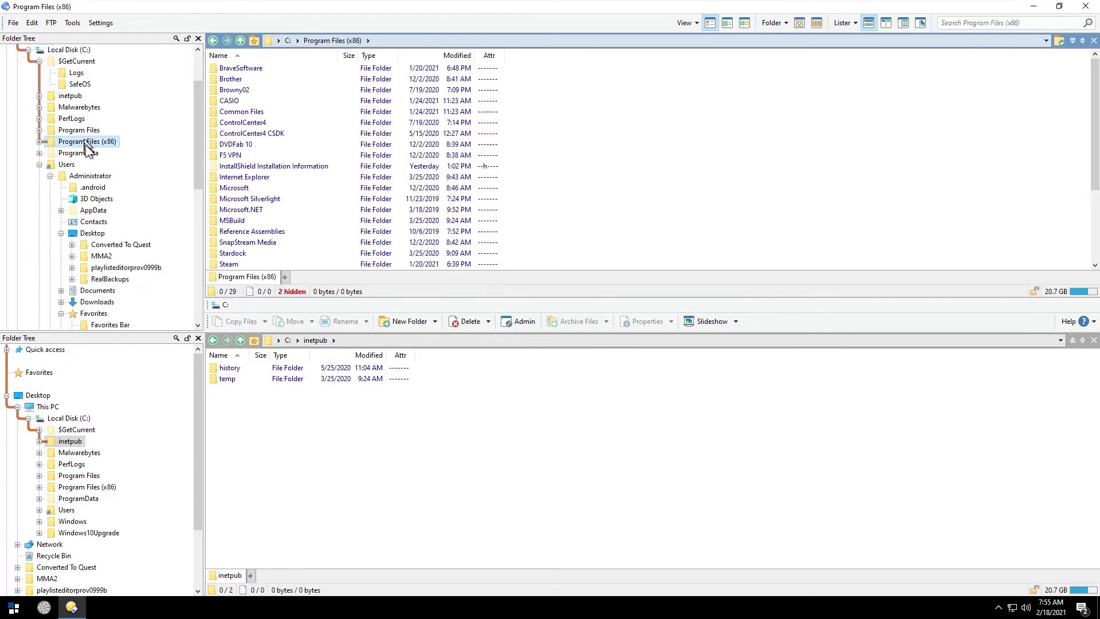
pyautogui.doubleClick(95, 143)
pyautogui.doubleClick(81, 172)
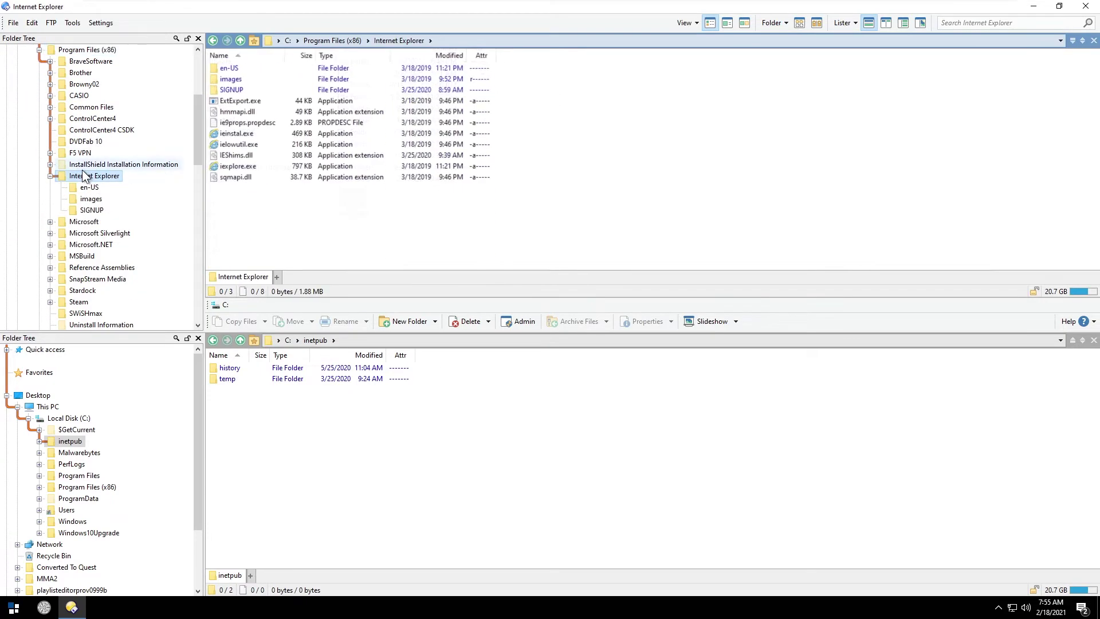
pyautogui.scroll(4, 132, 146)
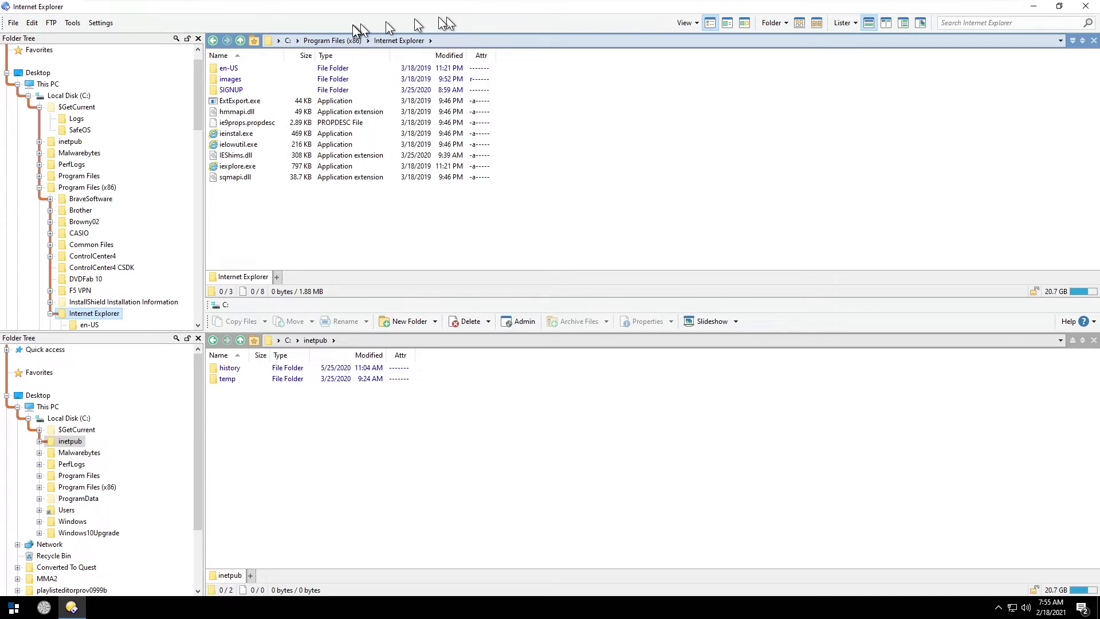
# Step: Filter the Preferences by "color" and change the Name column's text in the file displays to orange
pyautogui.rightClick(191, 23)
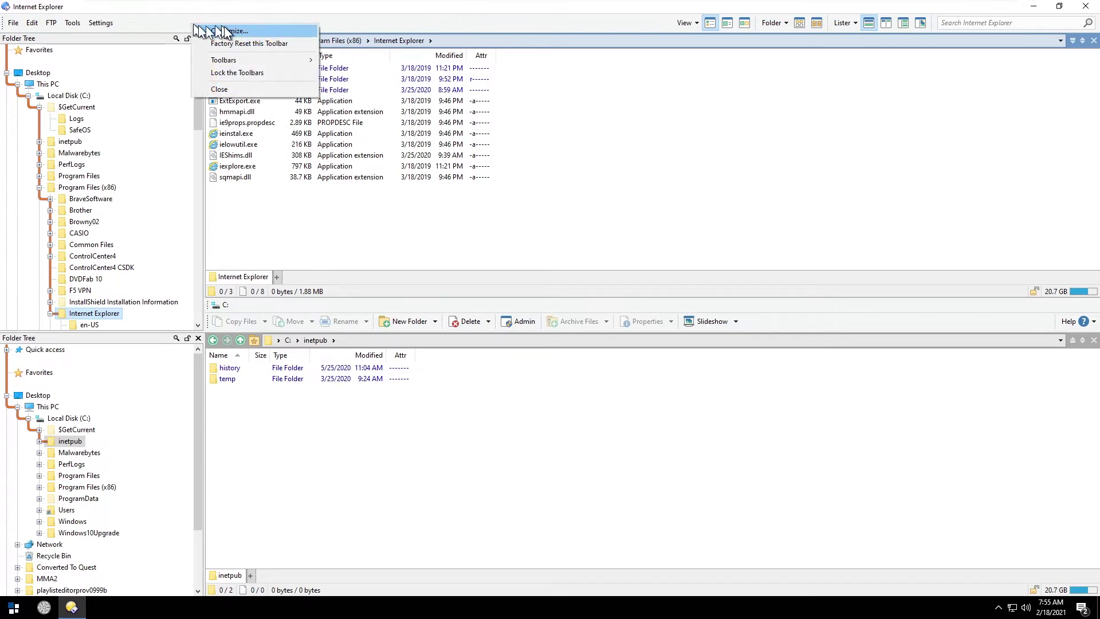
pyautogui.click(98, 25)
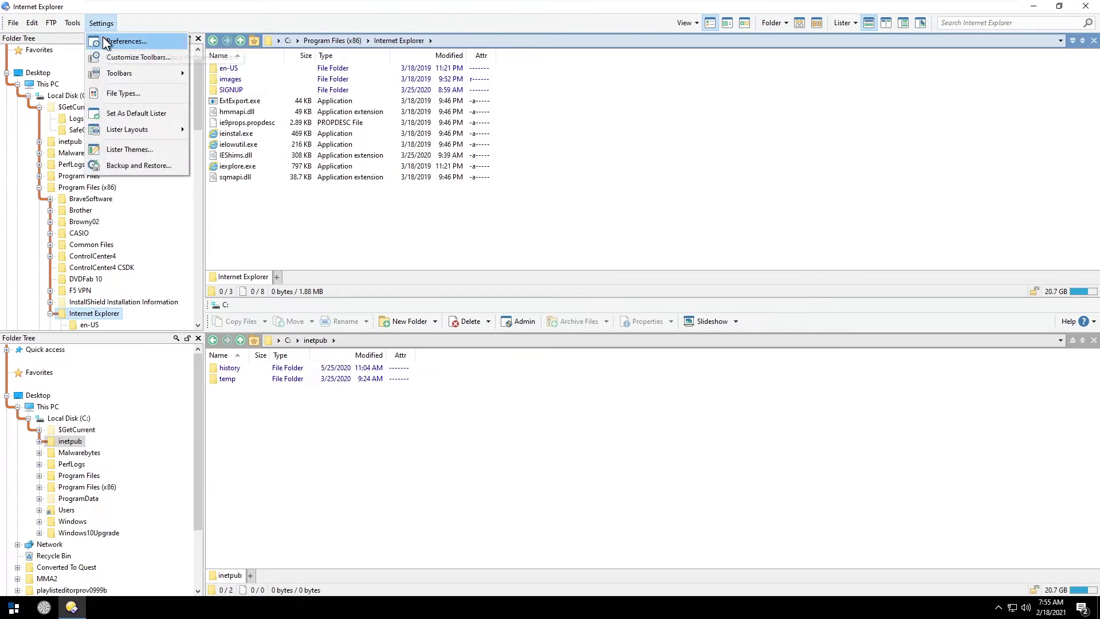
pyautogui.click(106, 41)
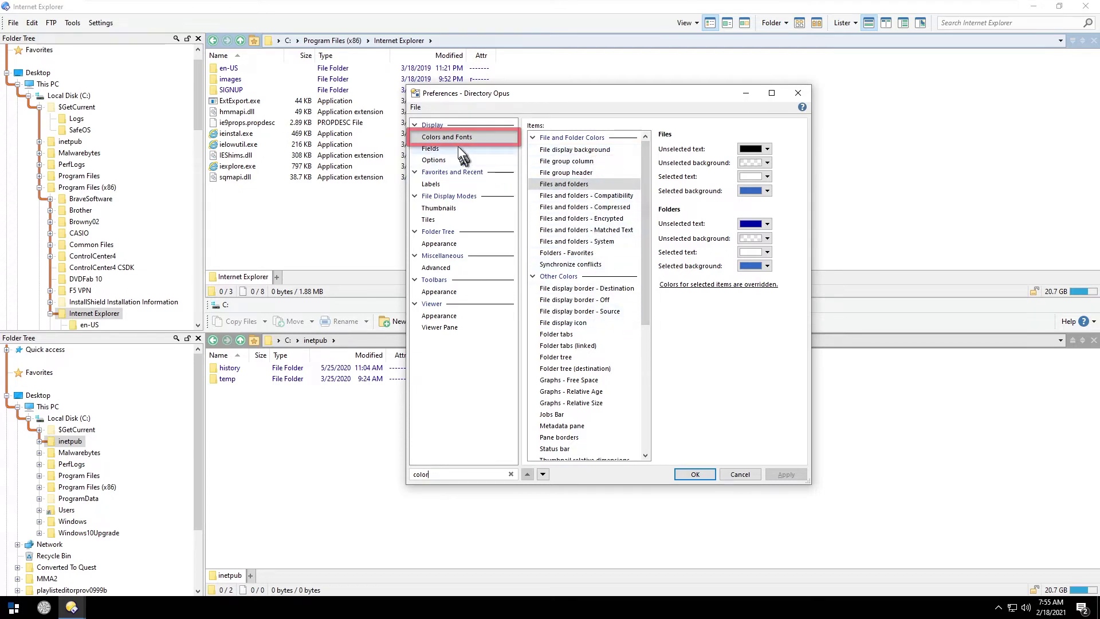
pyautogui.press('Return')
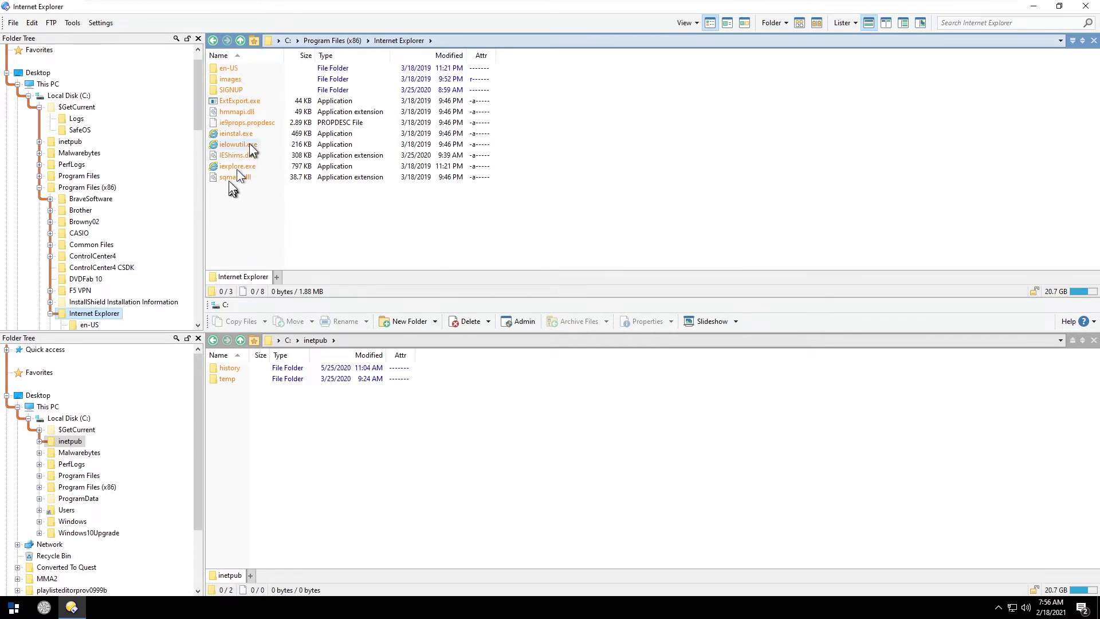
pyautogui.rightClick(410, 218)
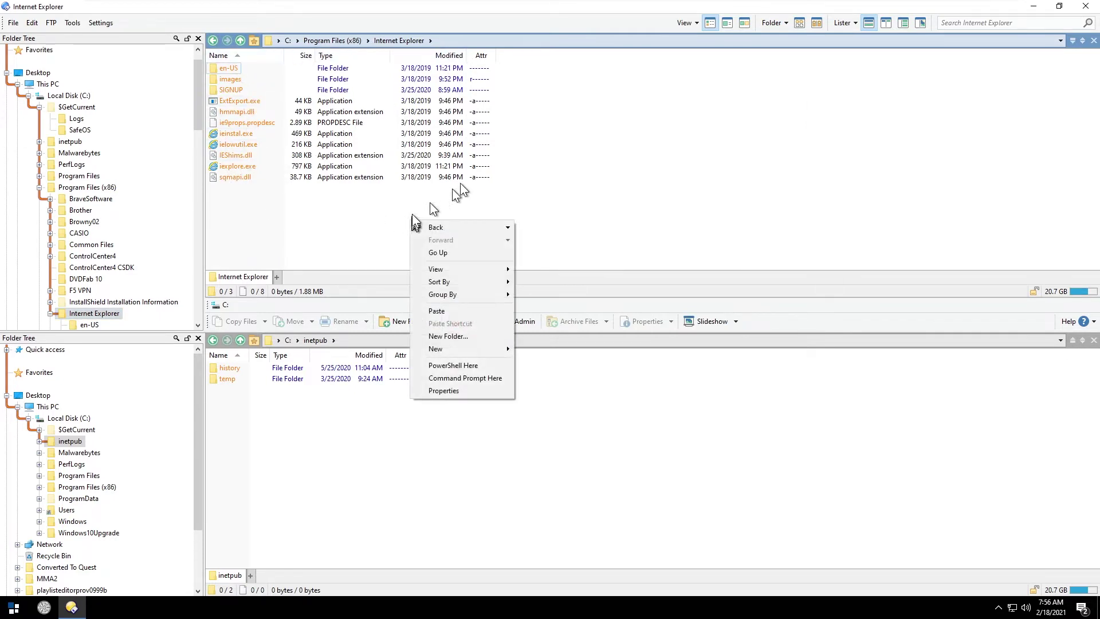
pyautogui.click(546, 130)
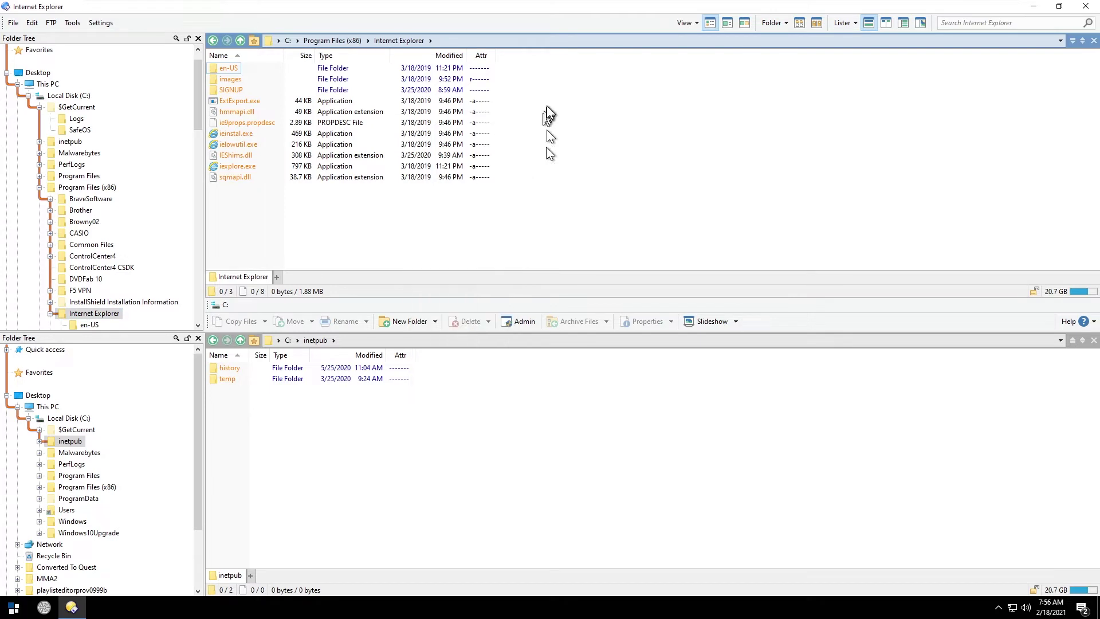
# Step: Open the Preferences and filter the settings by "colors"
pyautogui.rightClick(229, 19)
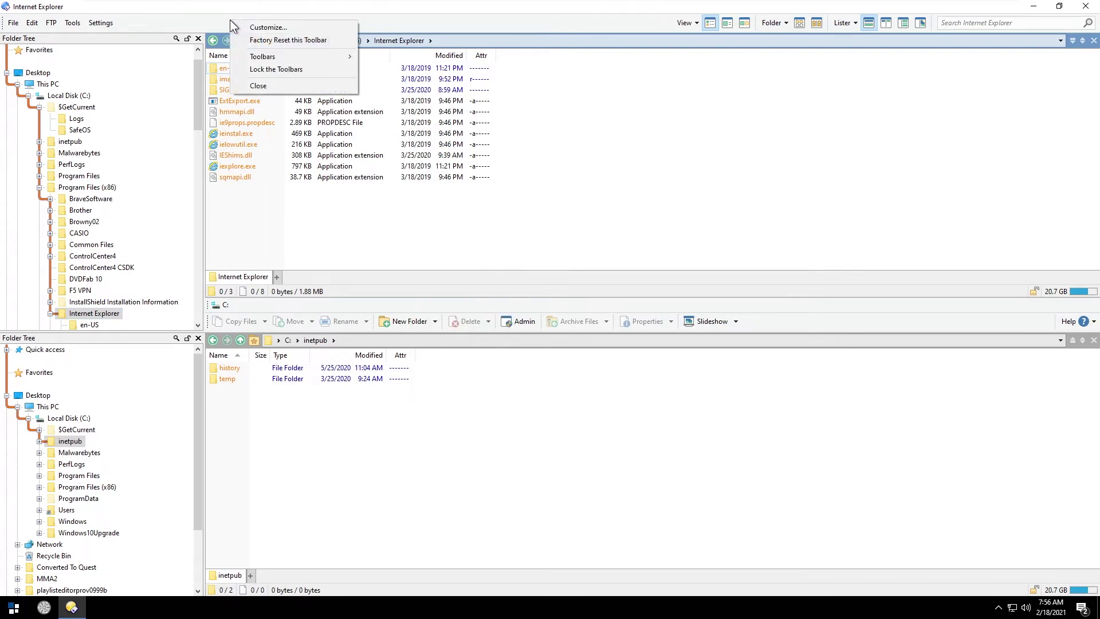
pyautogui.click(115, 24)
pyautogui.click(102, 23)
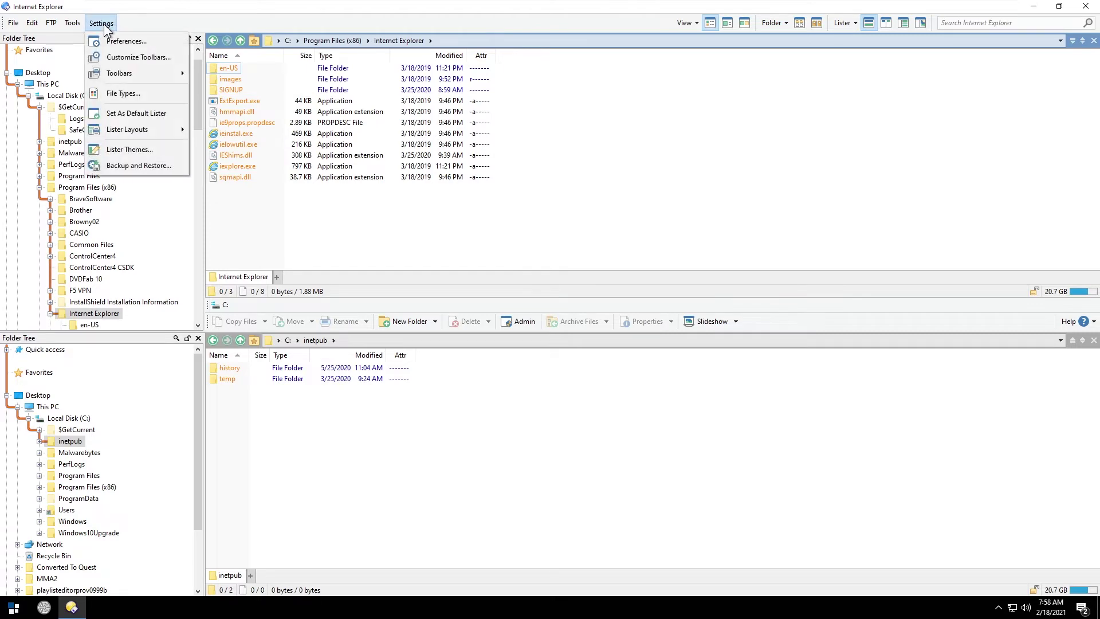
pyautogui.click(108, 37)
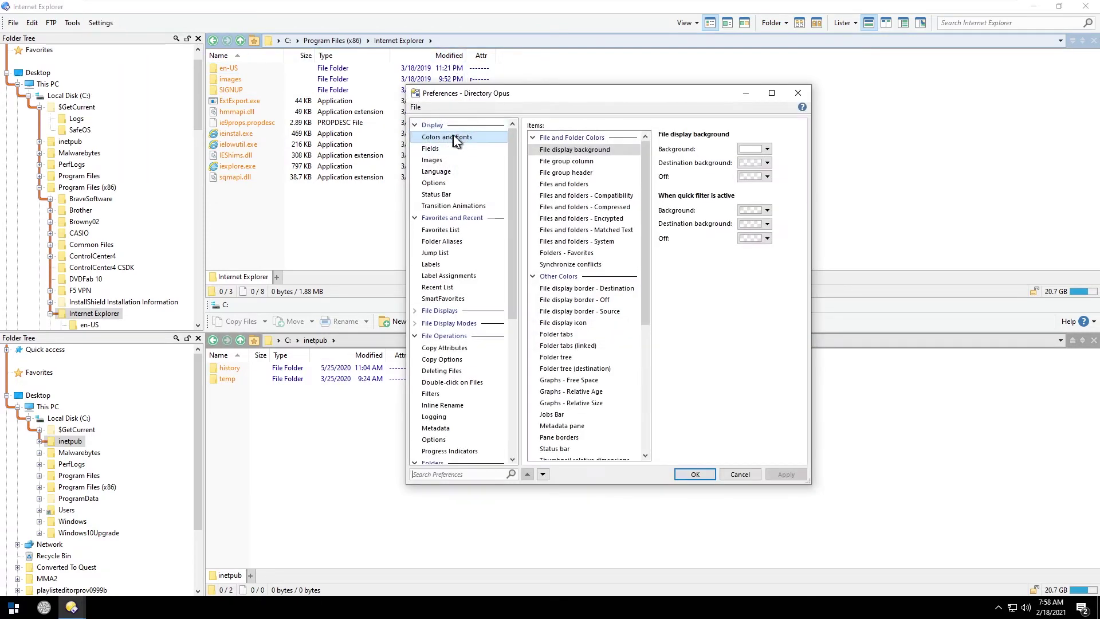
pyautogui.click(454, 473)
pyautogui.write('color')
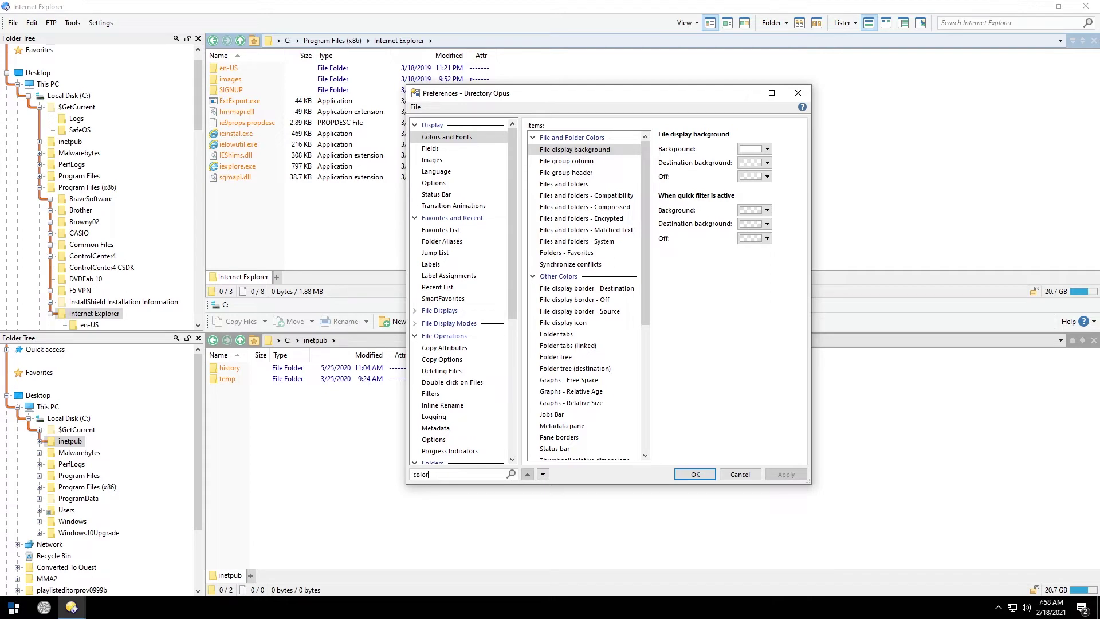
pyautogui.write('s')
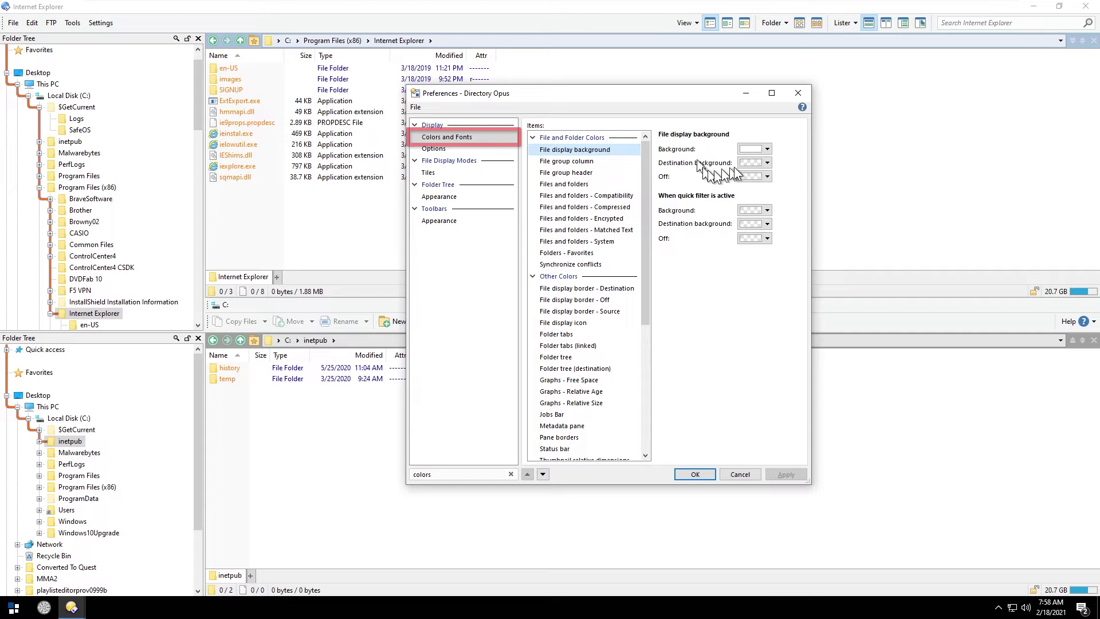
# Step: Set the file display background to light gray (229, 229, 229) and the destination background to gray (128, 128, 128), and apply the Preferences
pyautogui.click(767, 150)
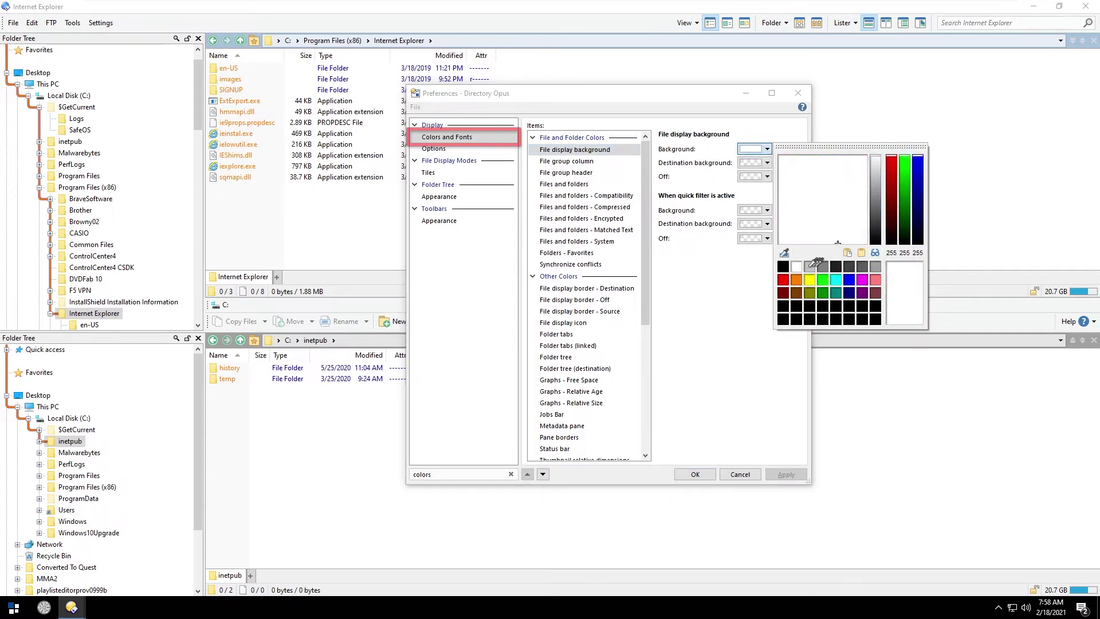
pyautogui.click(810, 267)
pyautogui.moveTo(875, 175); pyautogui.dragTo(876, 165)
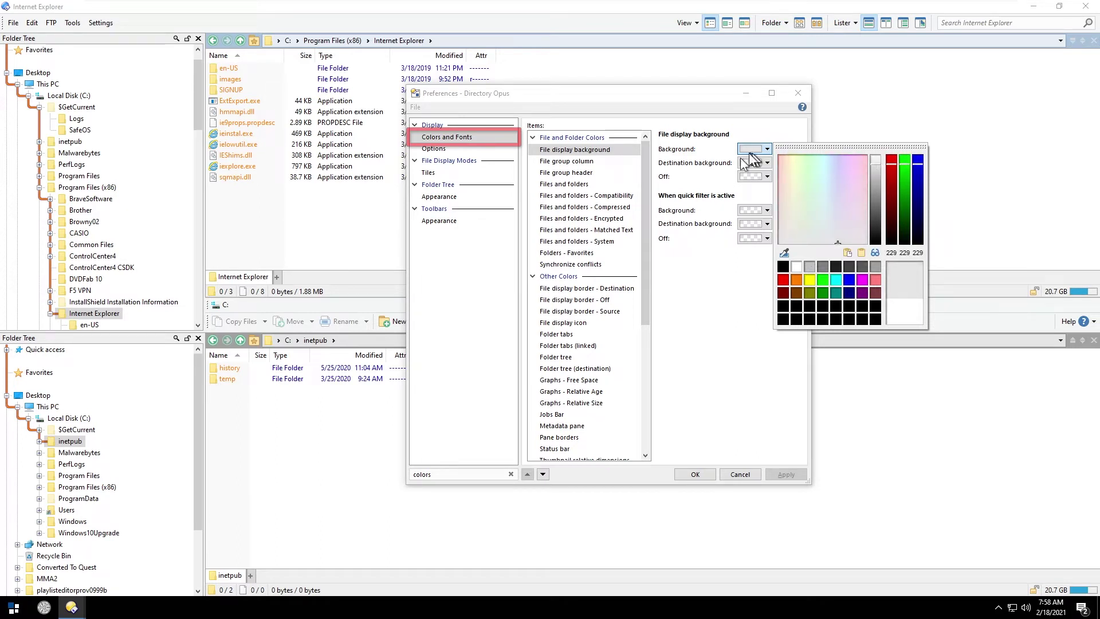
pyautogui.click(768, 163)
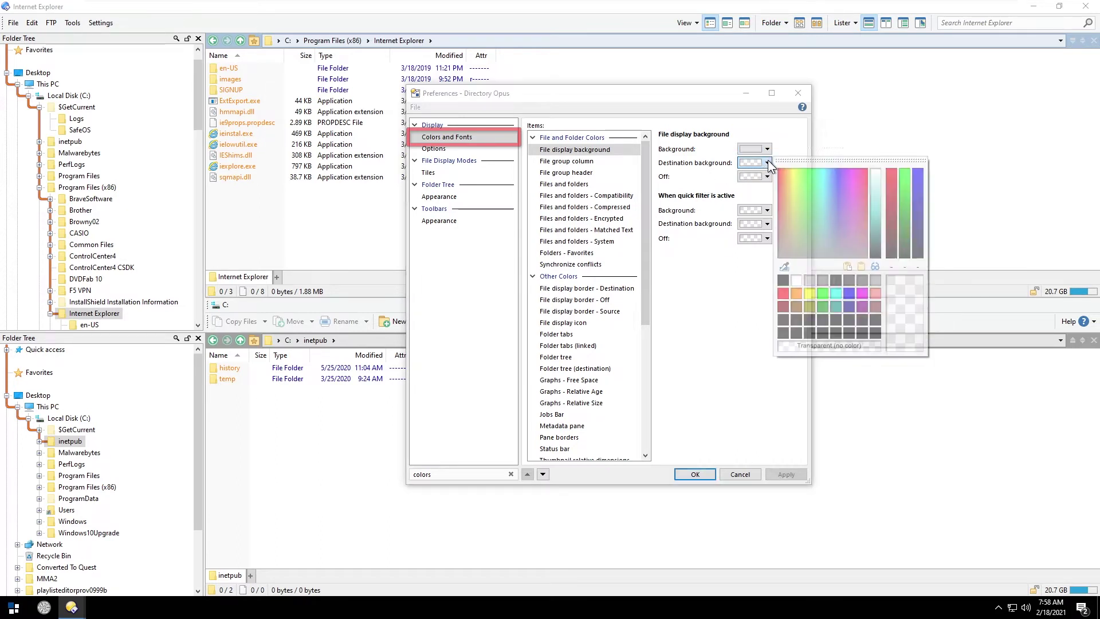
pyautogui.click(827, 278)
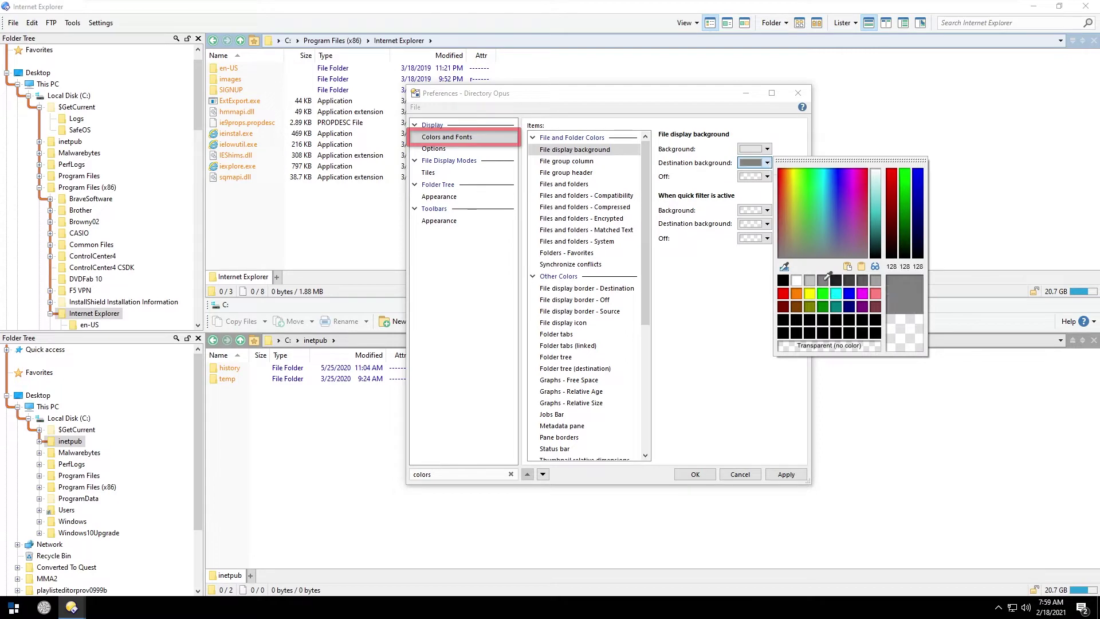
pyautogui.click(778, 464)
pyautogui.click(695, 473)
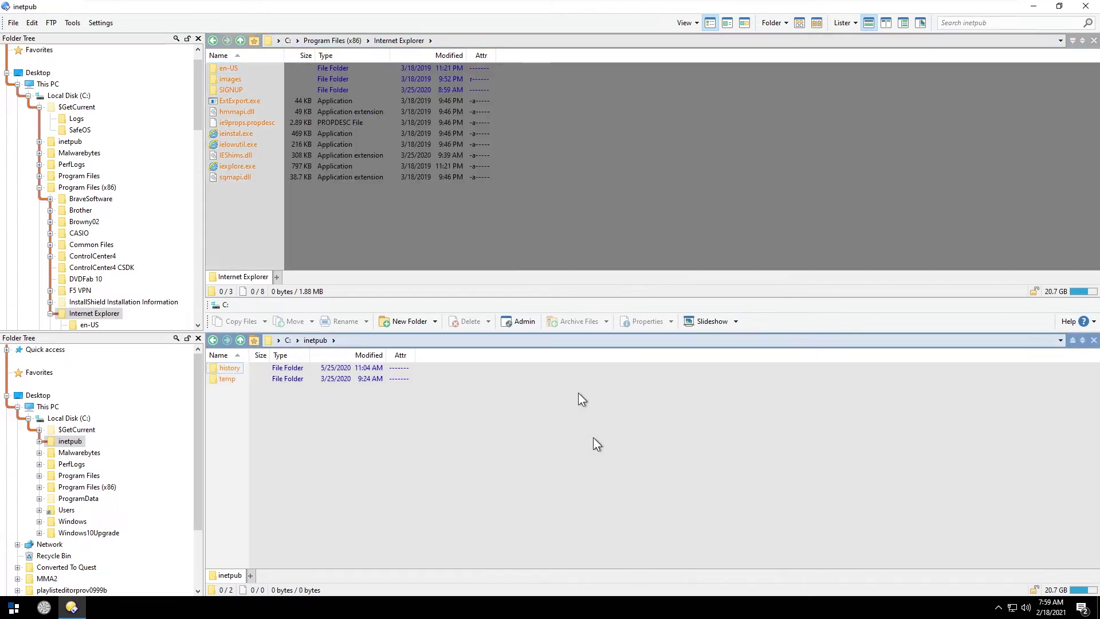
# Step: Alternate the active file display between Internet Explorer and inetpub to compare the source and destination backgrounds
pyautogui.click(561, 254)
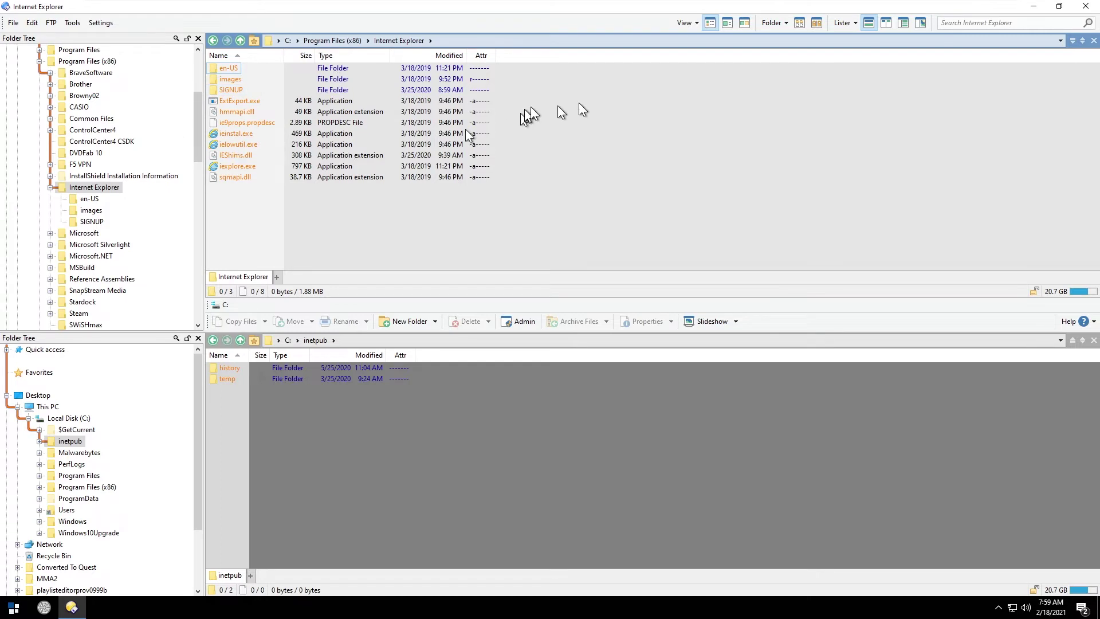
pyautogui.click(486, 464)
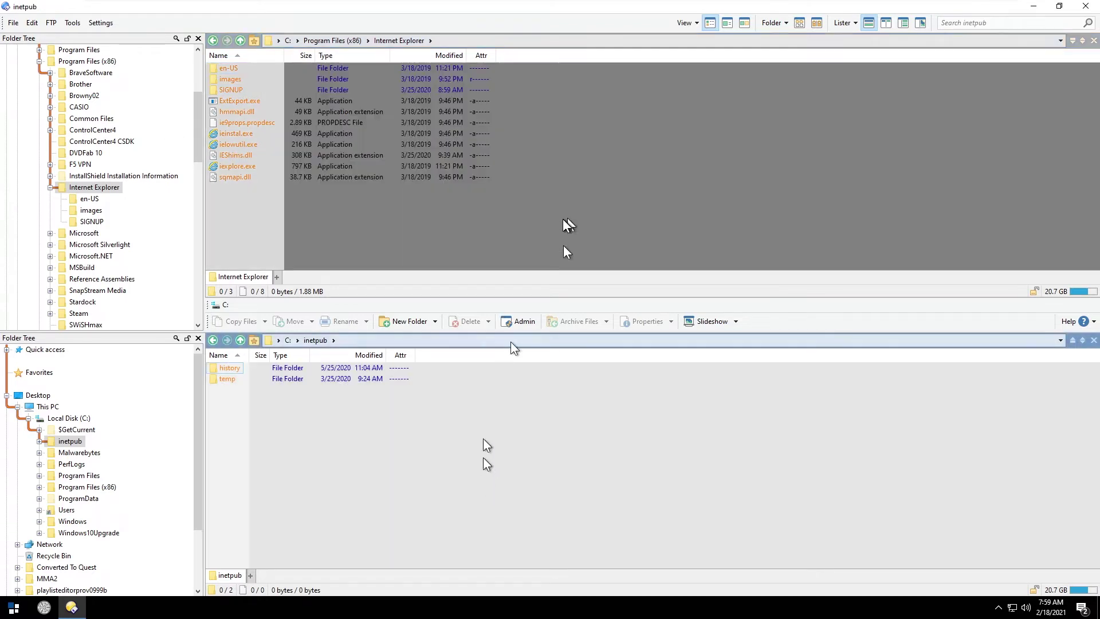
pyautogui.click(575, 207)
pyautogui.click(555, 462)
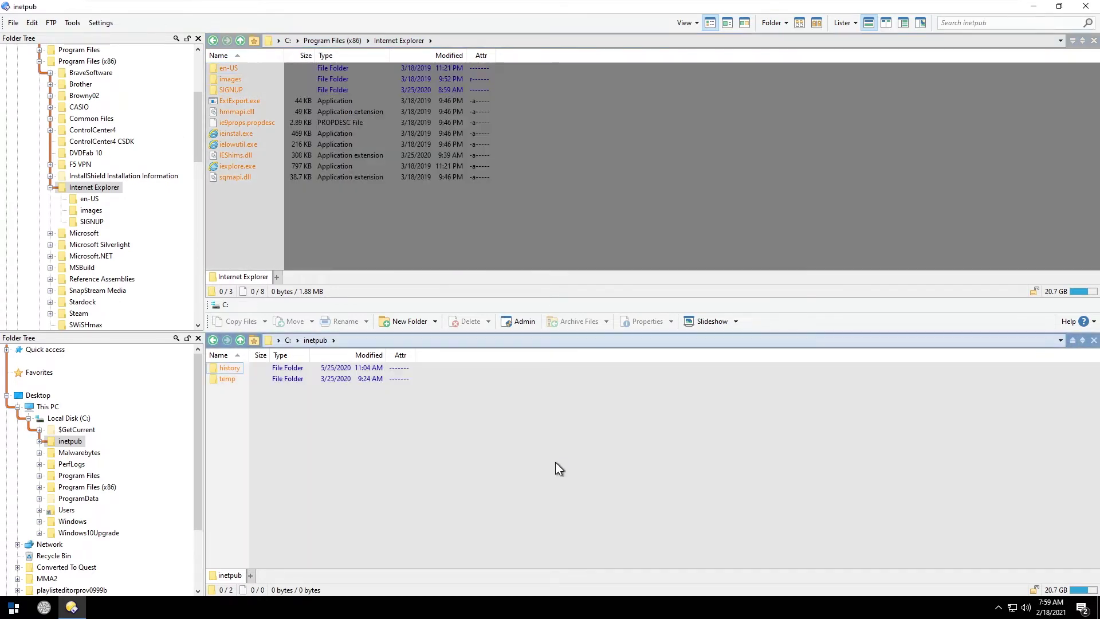
pyautogui.click(612, 198)
pyautogui.click(594, 425)
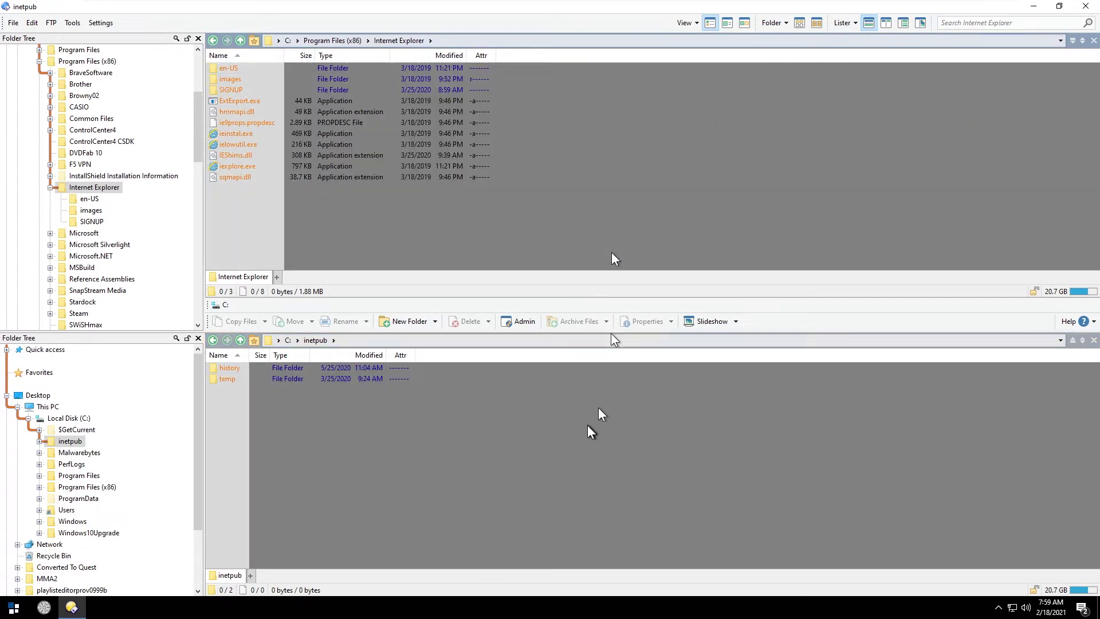
pyautogui.click(573, 232)
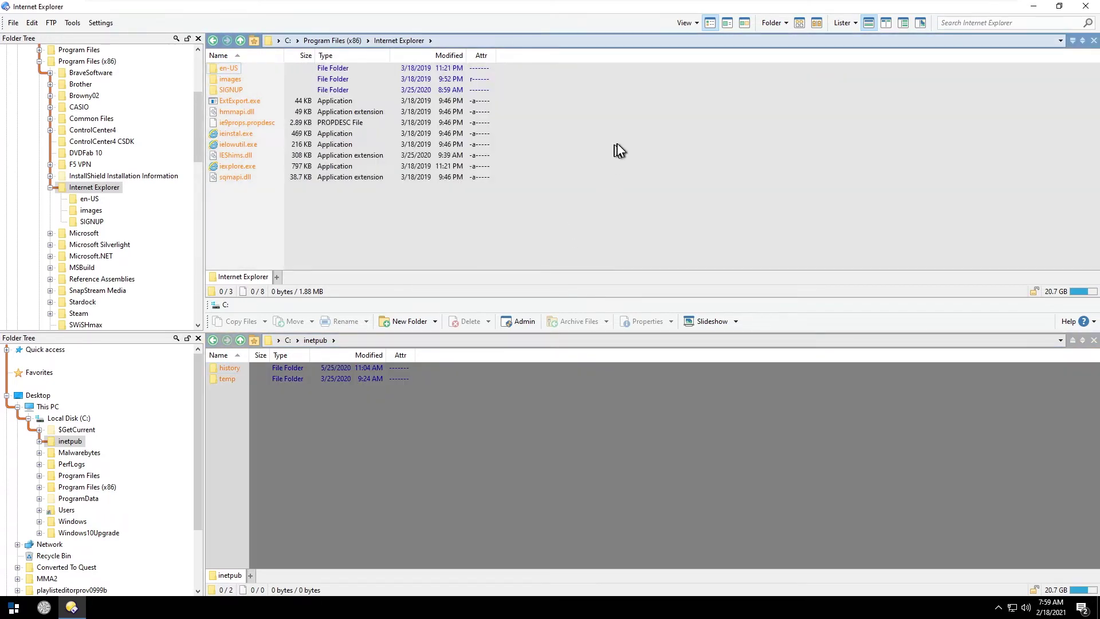
# Step: In the Preferences' Colors and Fonts, set the unselected background for files to light cyan (191, 255, 255) and confirm
pyautogui.click(100, 23)
pyautogui.click(118, 37)
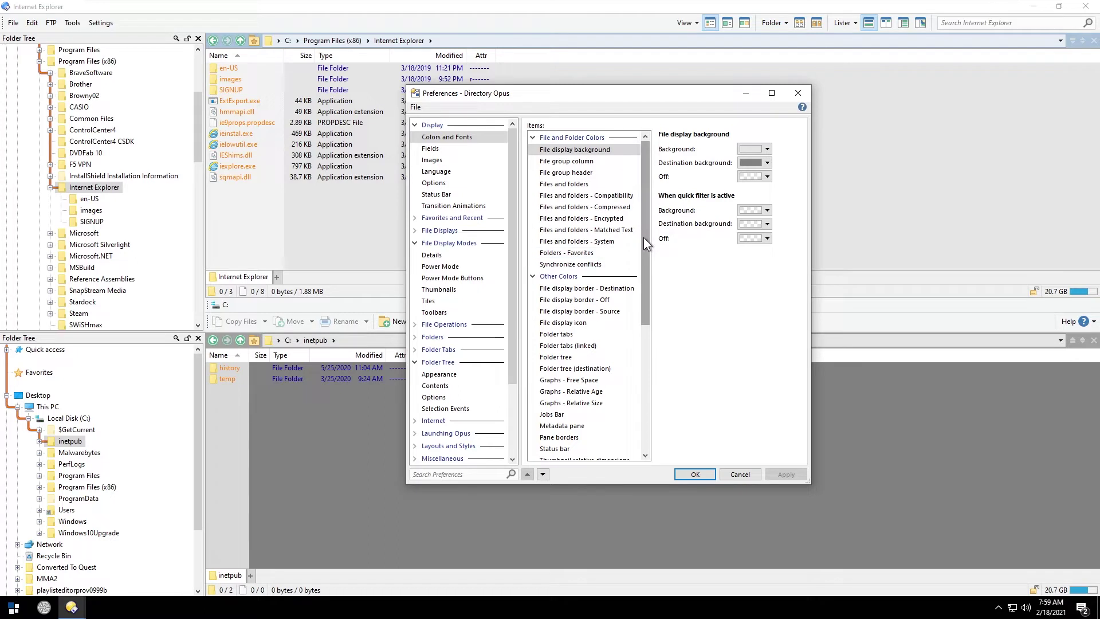
pyautogui.click(582, 184)
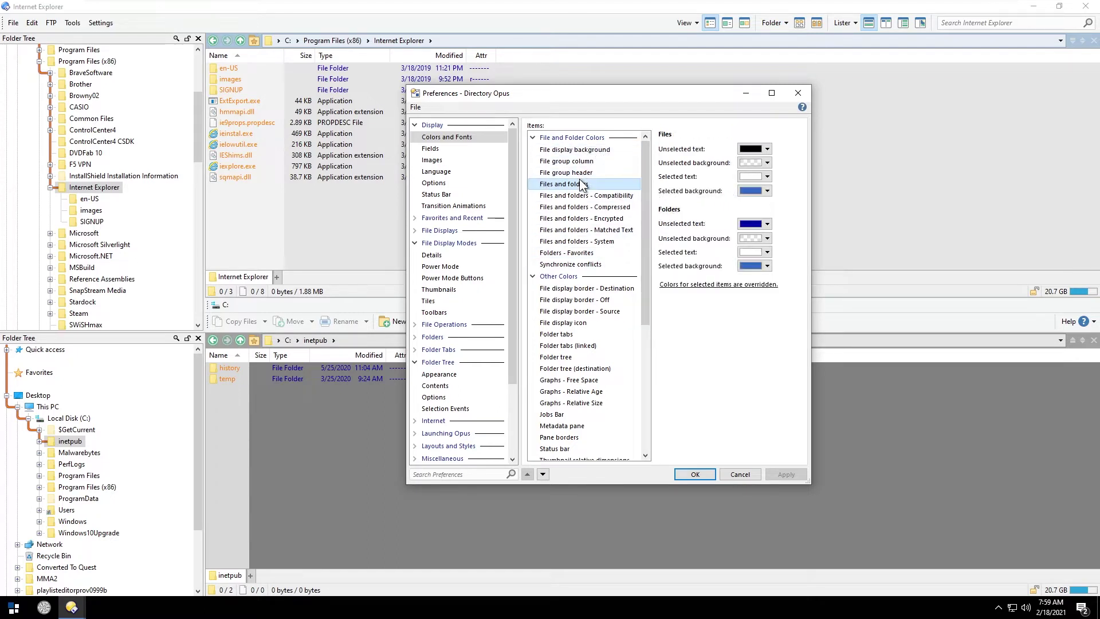
pyautogui.click(767, 163)
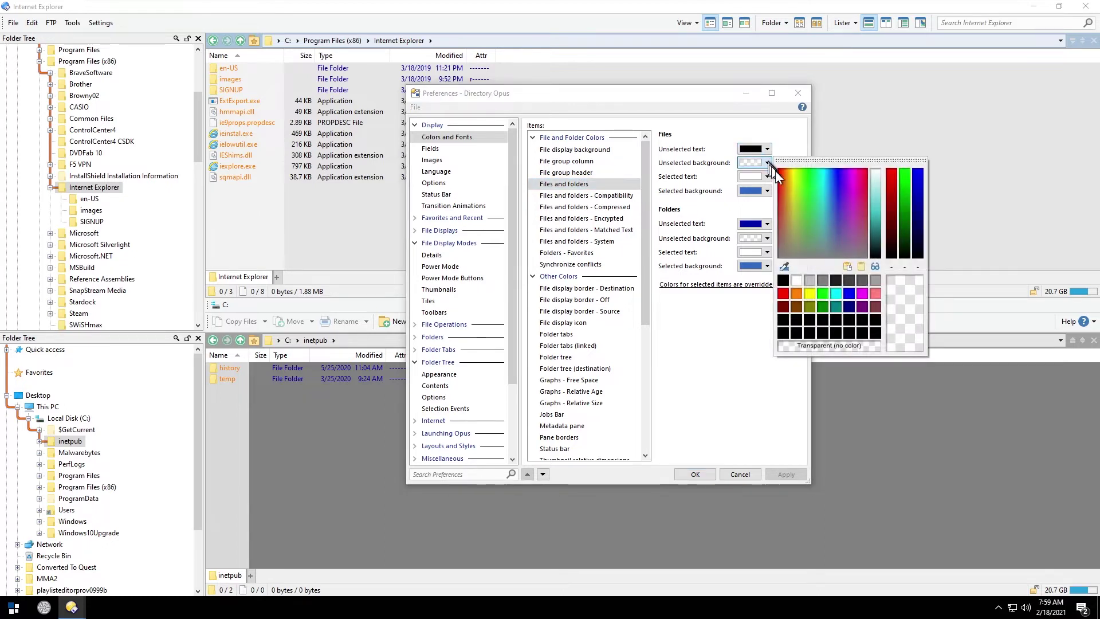
pyautogui.click(837, 289)
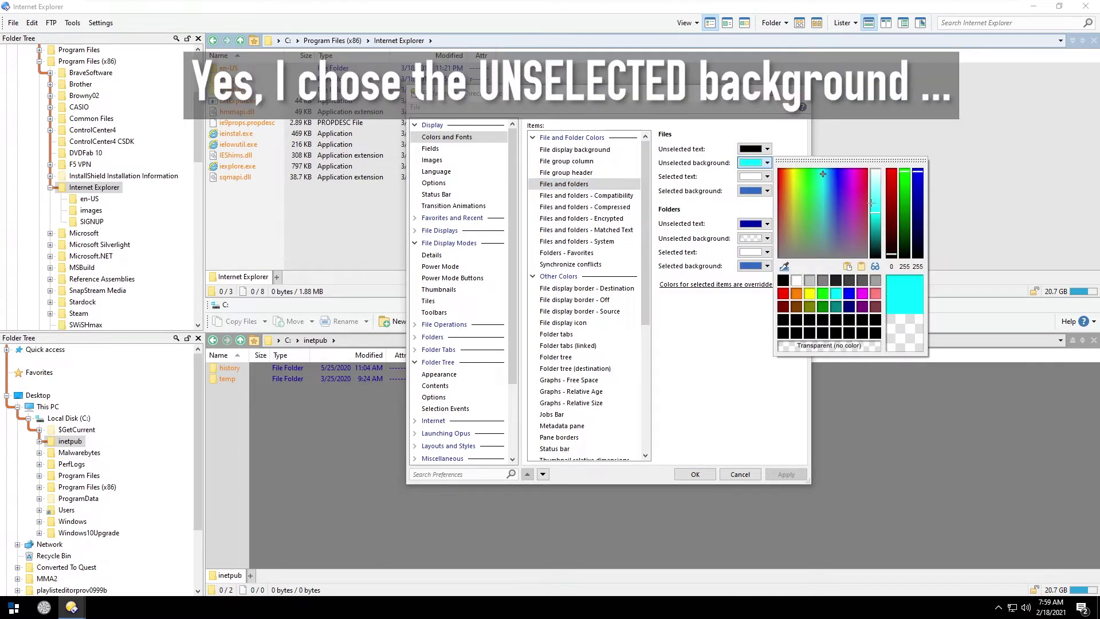
pyautogui.moveTo(876, 212); pyautogui.dragTo(879, 180)
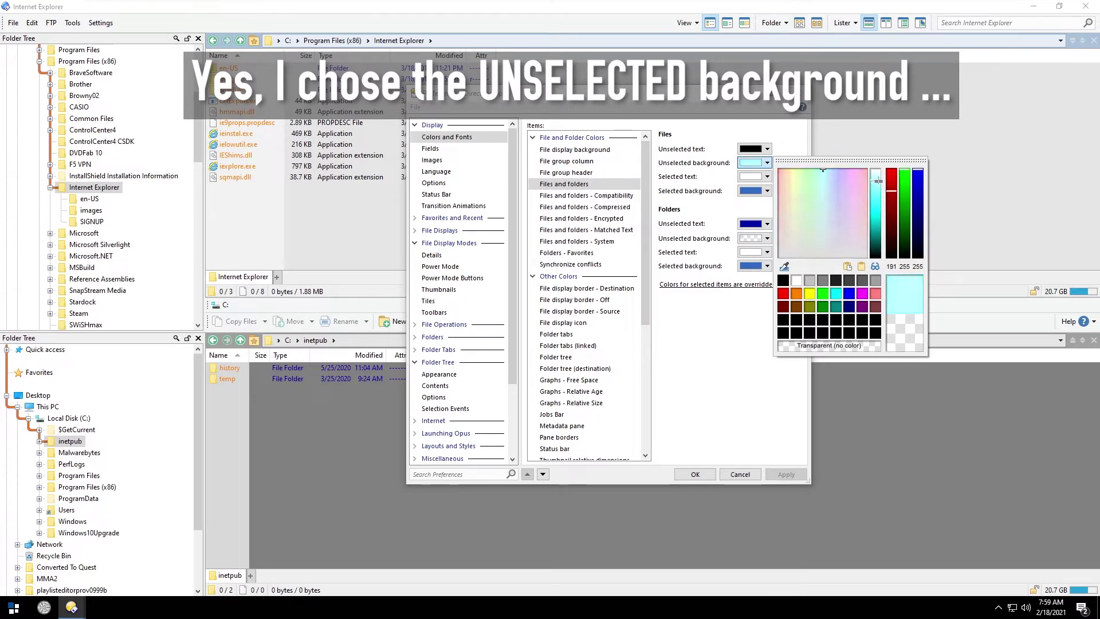
pyautogui.click(711, 475)
pyautogui.click(712, 475)
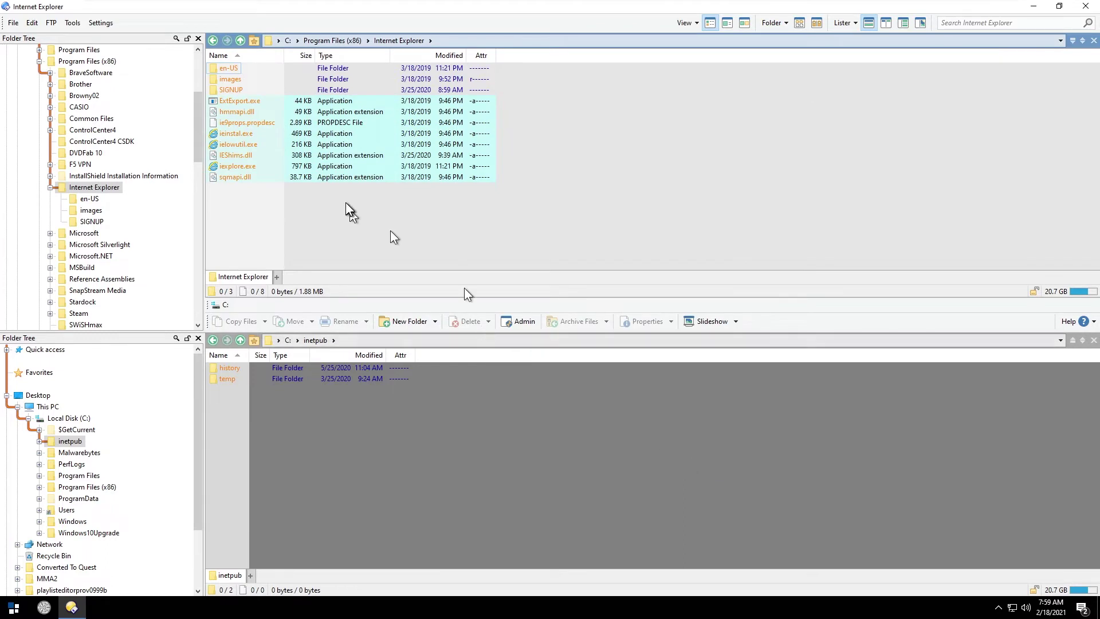
# Step: Check the file colors by selecting ie9props.propdesc and ExtExport.exe in Internet Explorer, and clear the selection
pyautogui.click(235, 136)
pyautogui.click(247, 122)
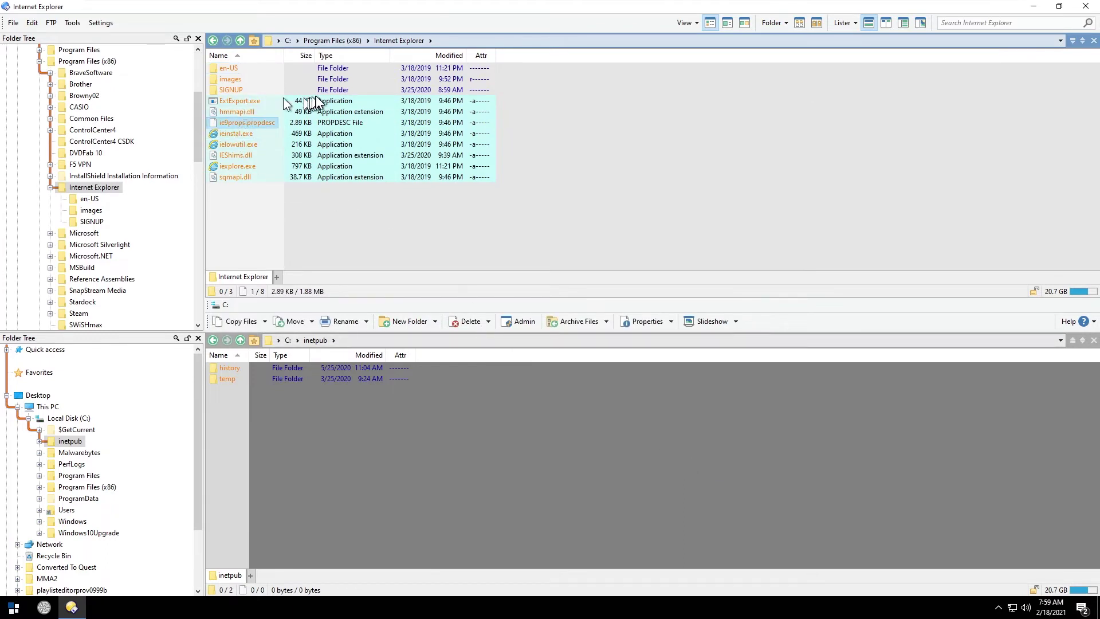
pyautogui.click(246, 102)
pyautogui.click(258, 245)
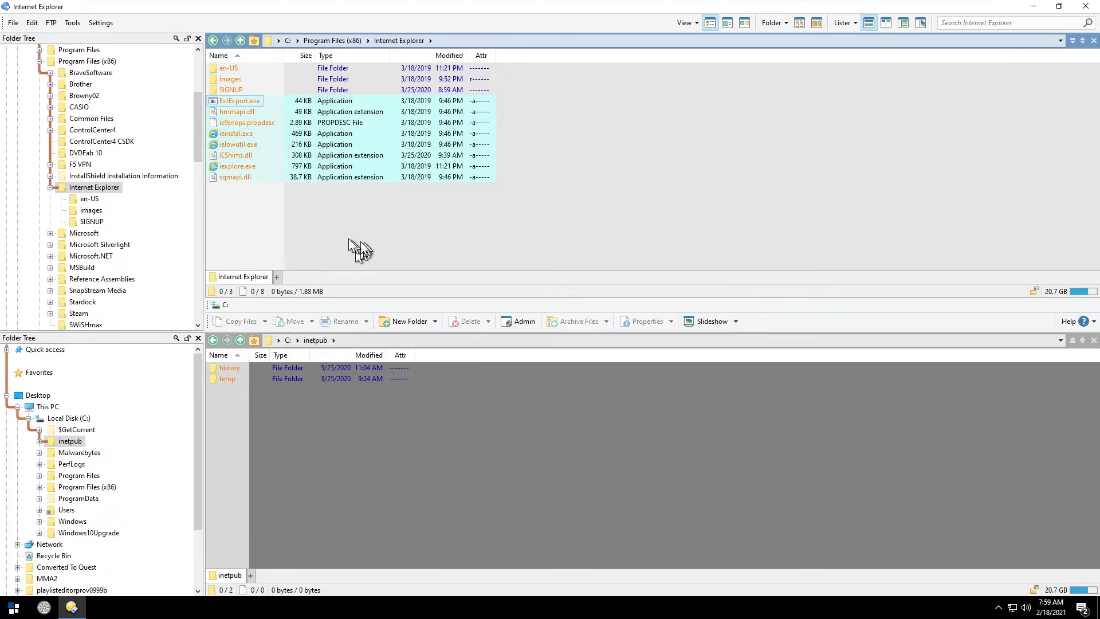
# Step: Restore the configuration from the backup file, completely replacing the existing configuration, and relaunch Directory Opus with the playlisteditorprov0999b file display active
pyautogui.rightClick(484, 222)
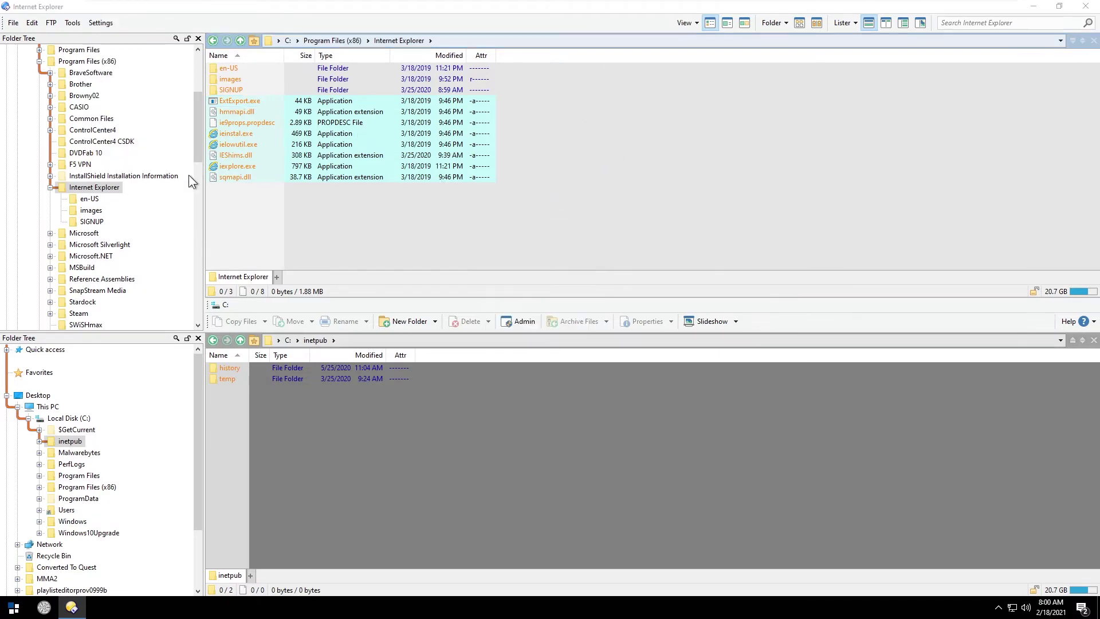
pyautogui.click(565, 349)
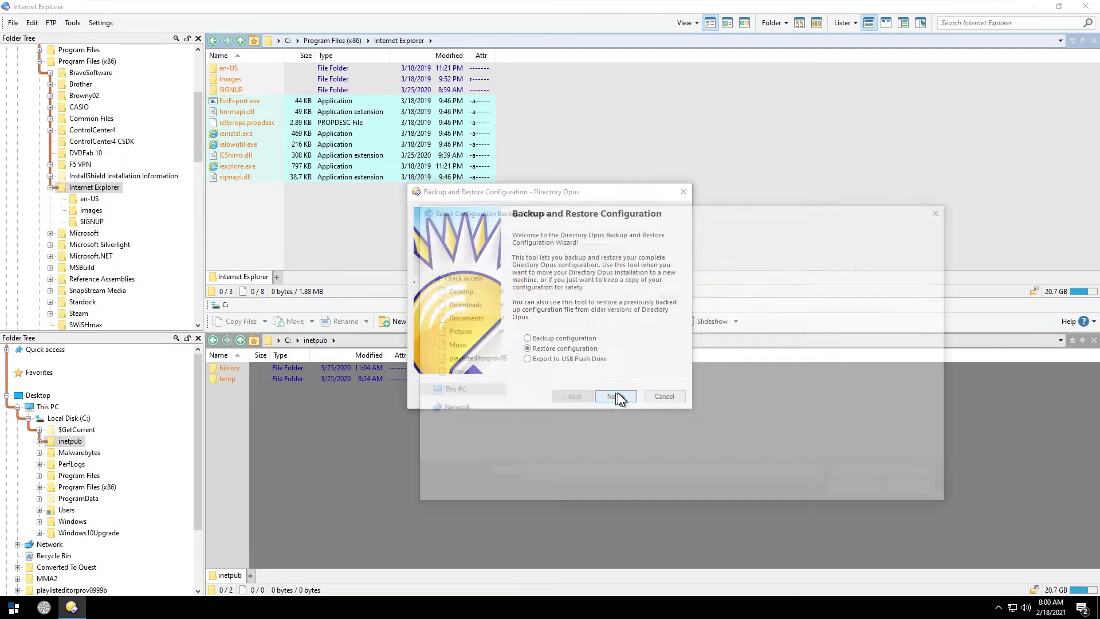
pyautogui.click(616, 396)
pyautogui.doubleClick(621, 421)
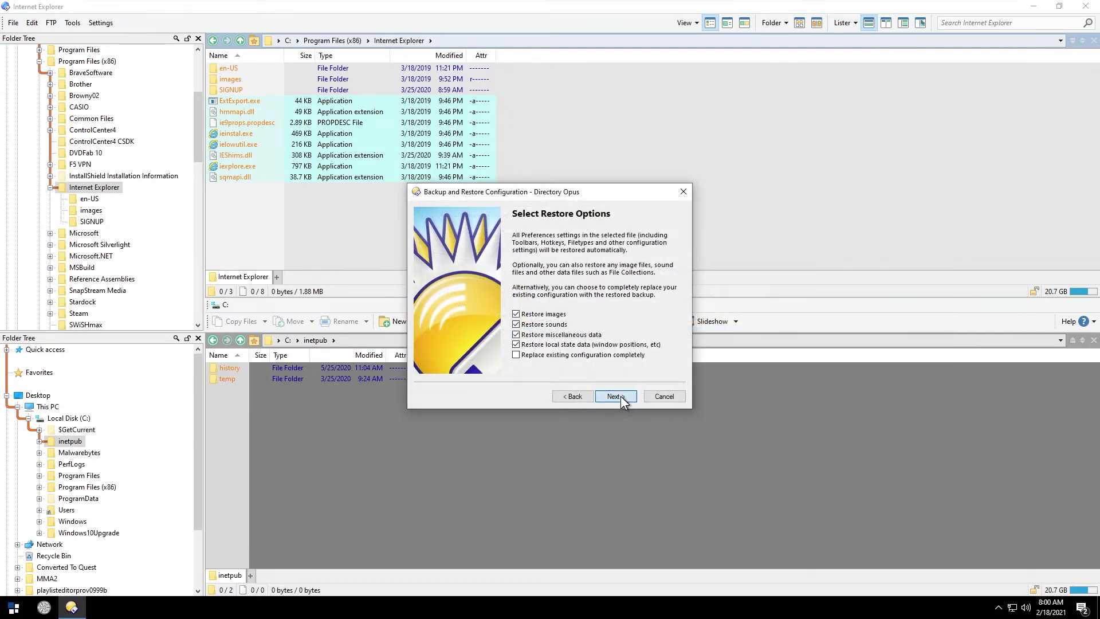
pyautogui.click(589, 355)
pyautogui.click(614, 396)
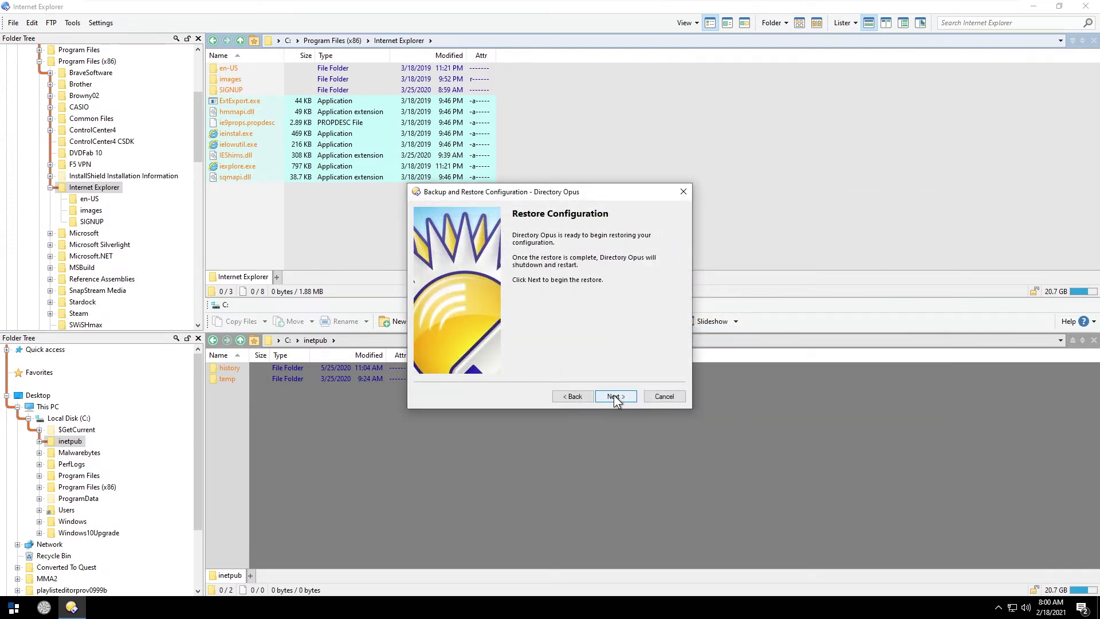
pyautogui.click(614, 396)
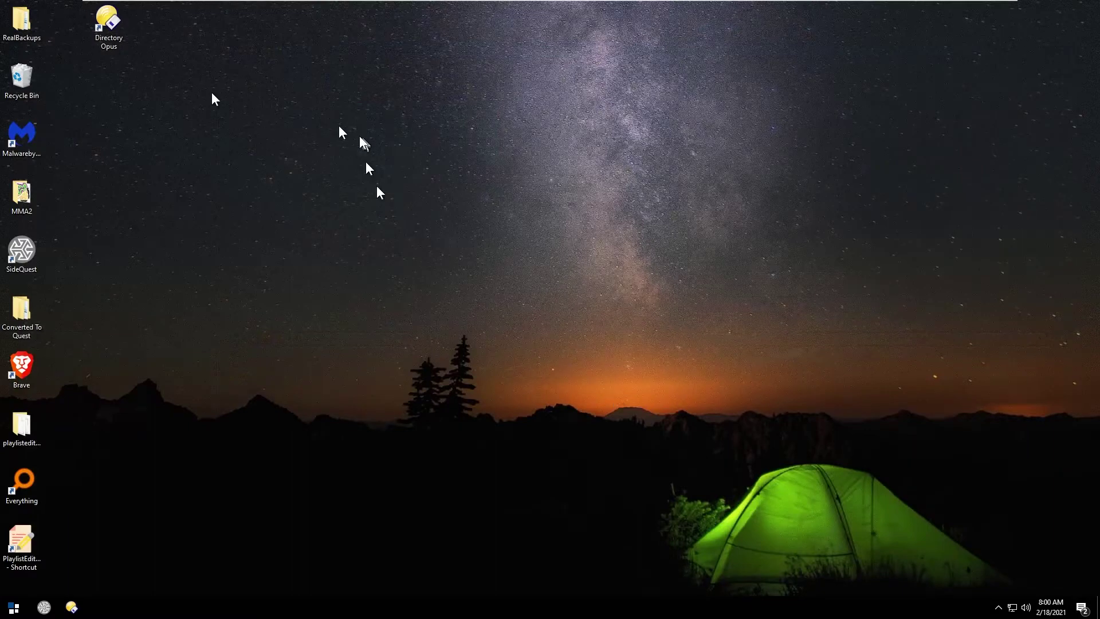
pyautogui.doubleClick(109, 23)
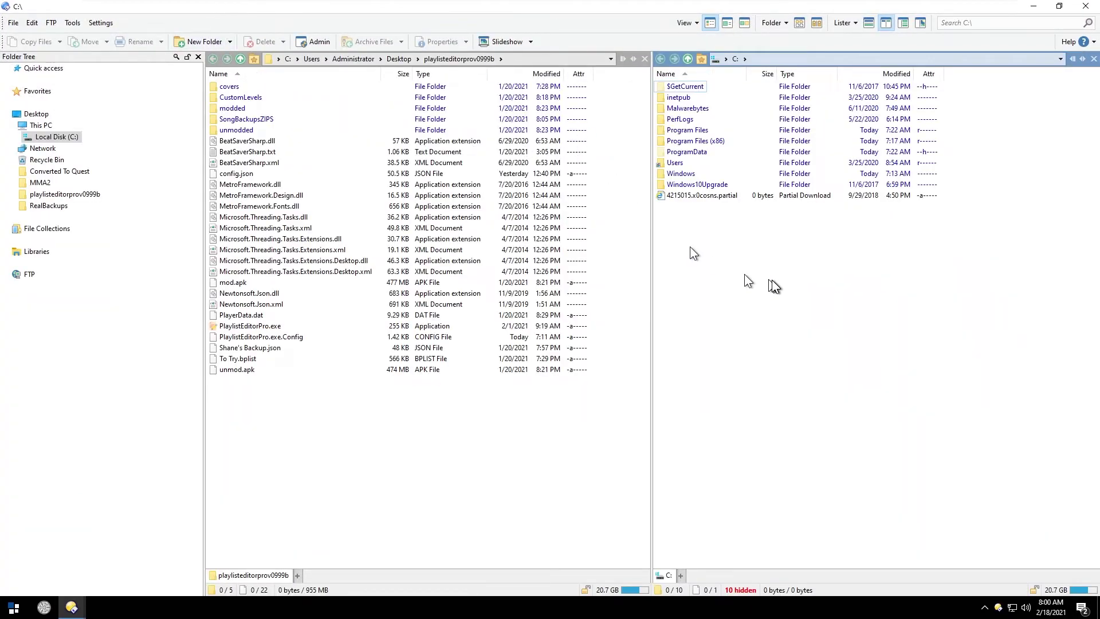
pyautogui.click(492, 169)
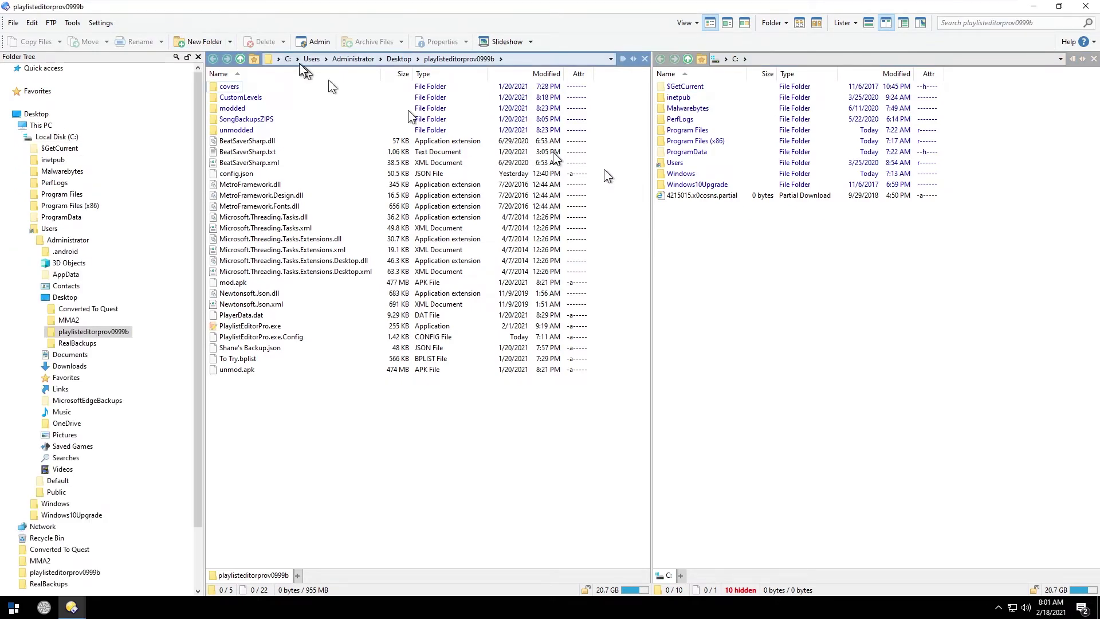
# Step: Filter the Preferences by "pane" and examine the matching items under Colors and Fonts
pyautogui.click(100, 23)
pyautogui.click(105, 41)
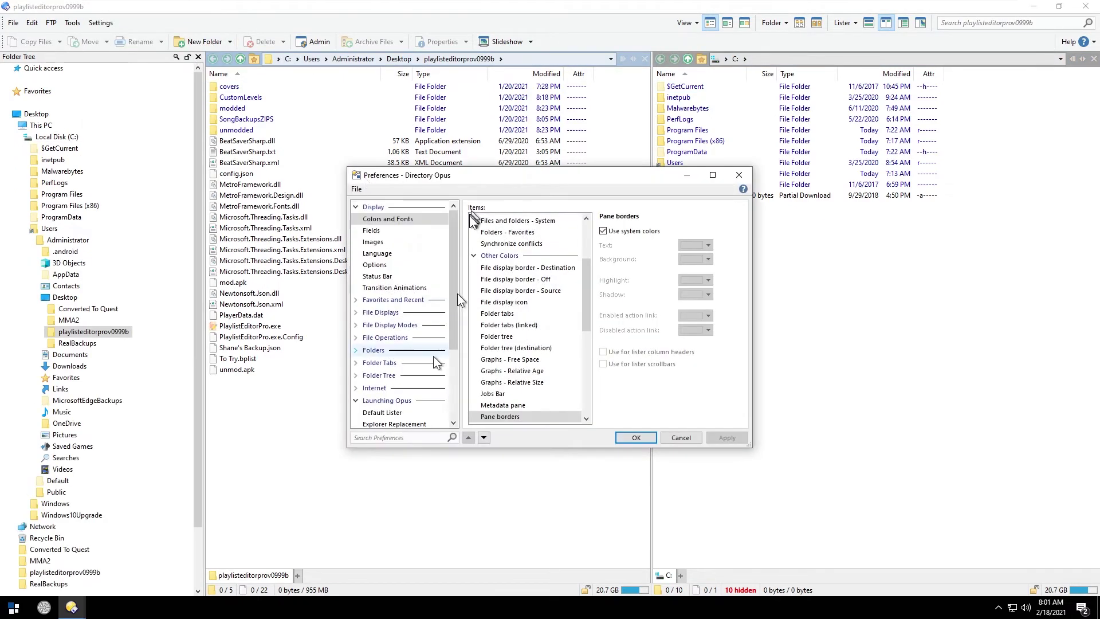
pyautogui.write('pa')
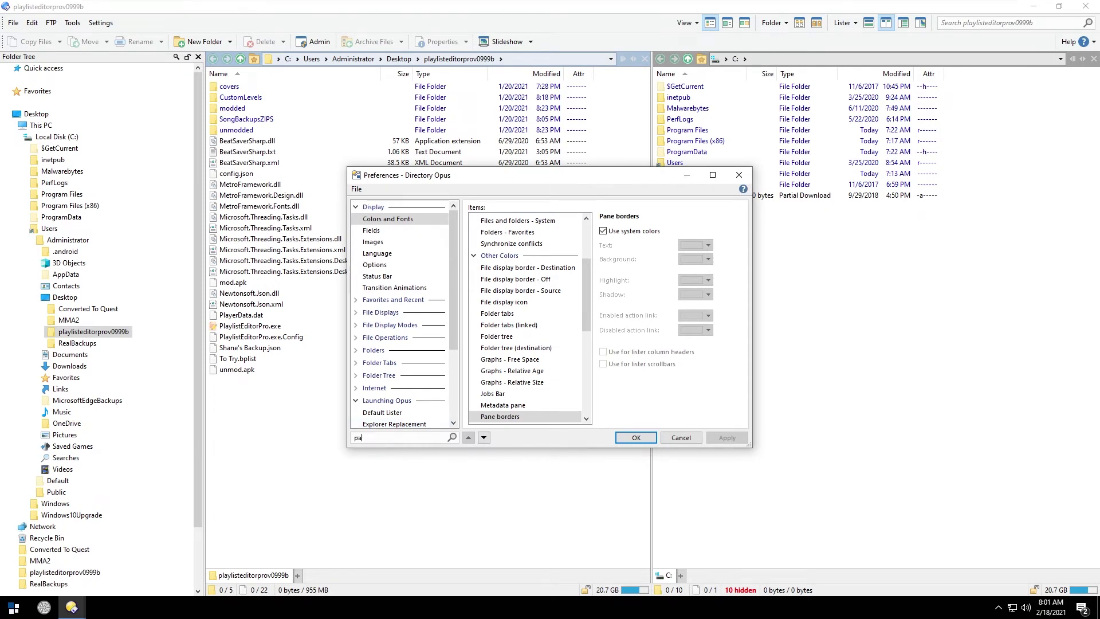
pyautogui.write('ne')
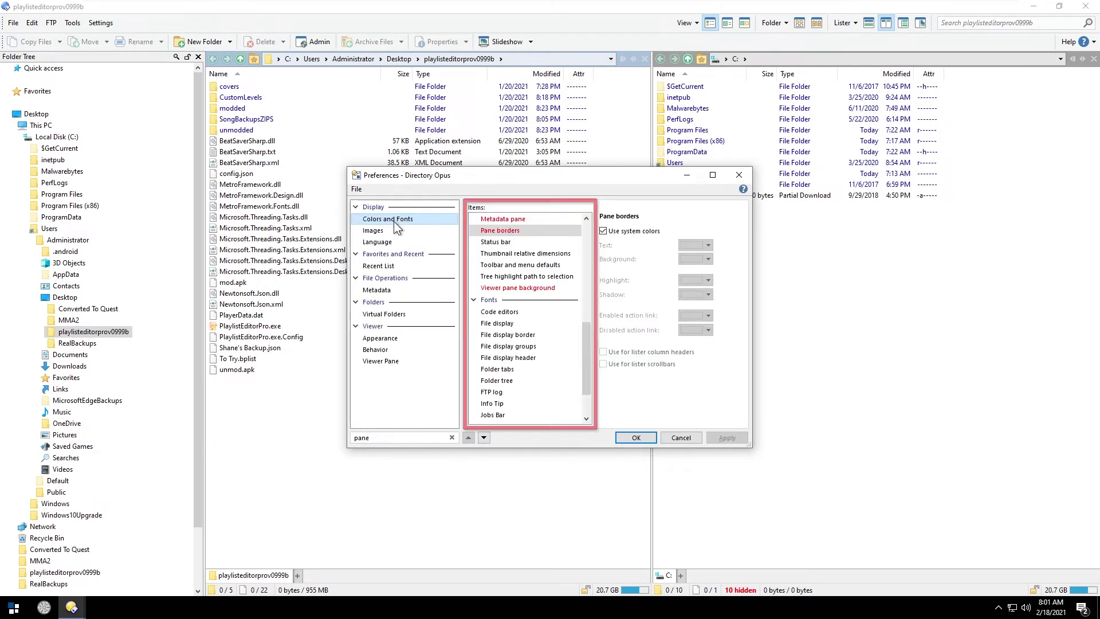
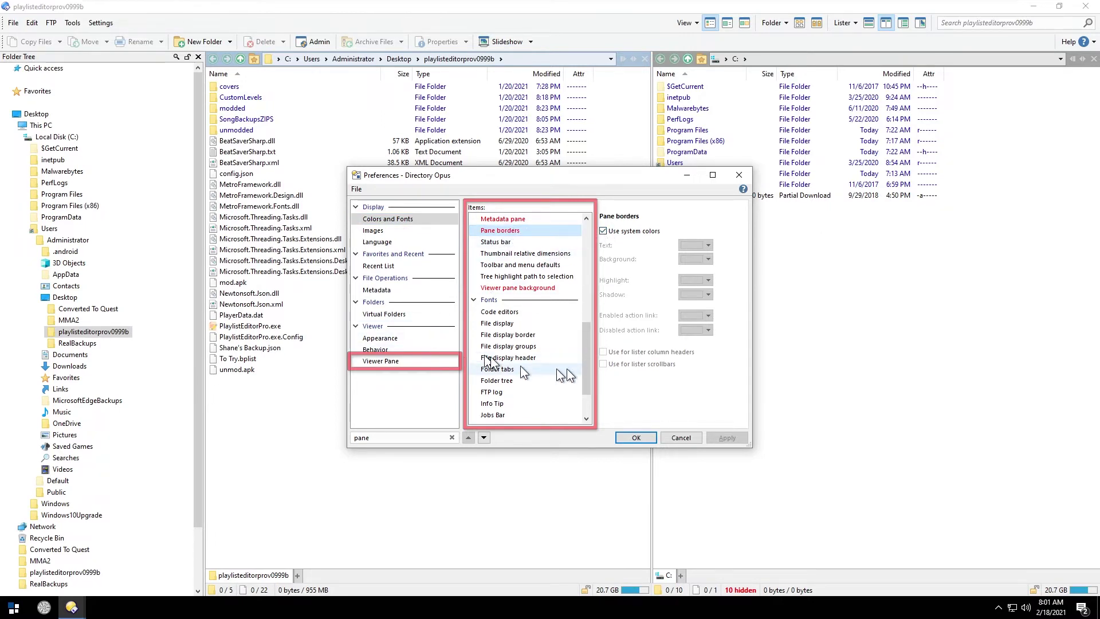
pyautogui.moveTo(589, 362); pyautogui.dragTo(584, 400)
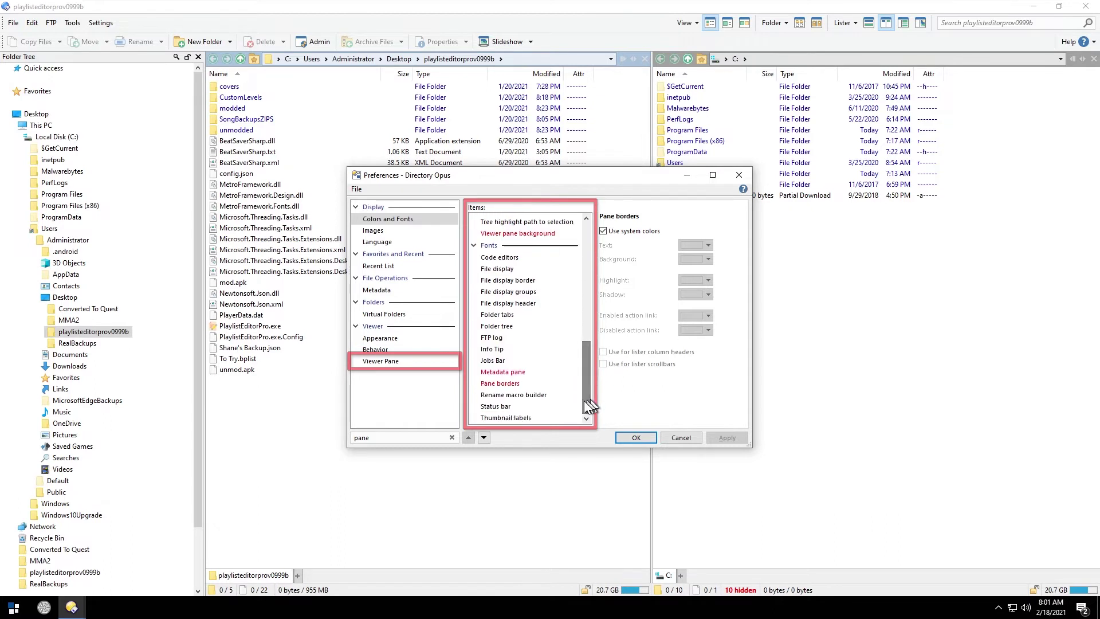
# Step: In the font preferences, set the file display font size to 16 points and apply it
pyautogui.click(522, 383)
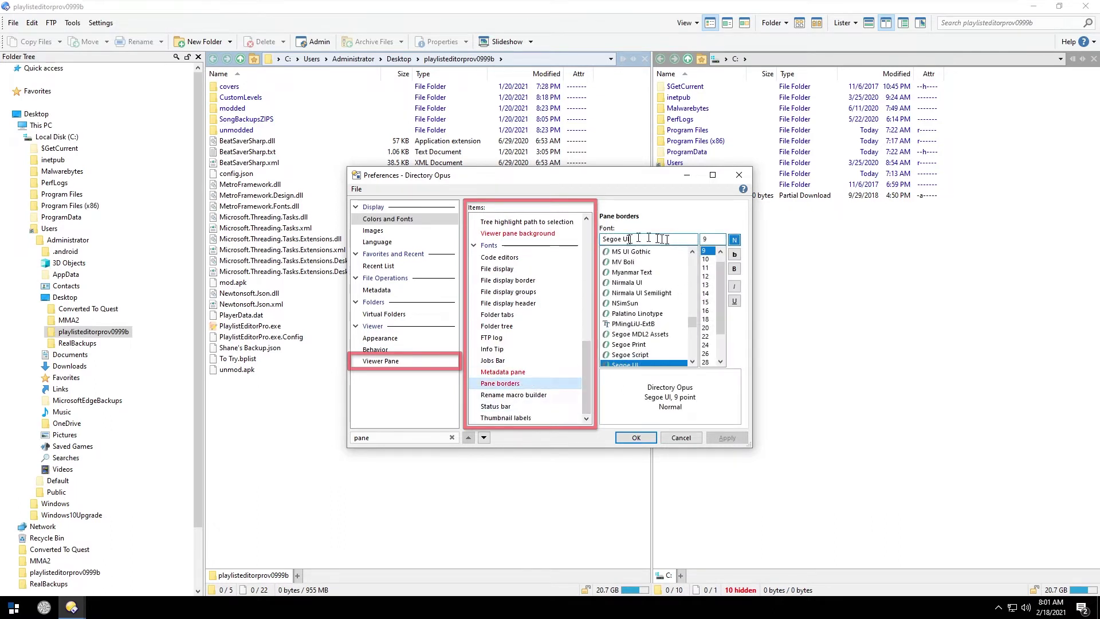
pyautogui.click(517, 270)
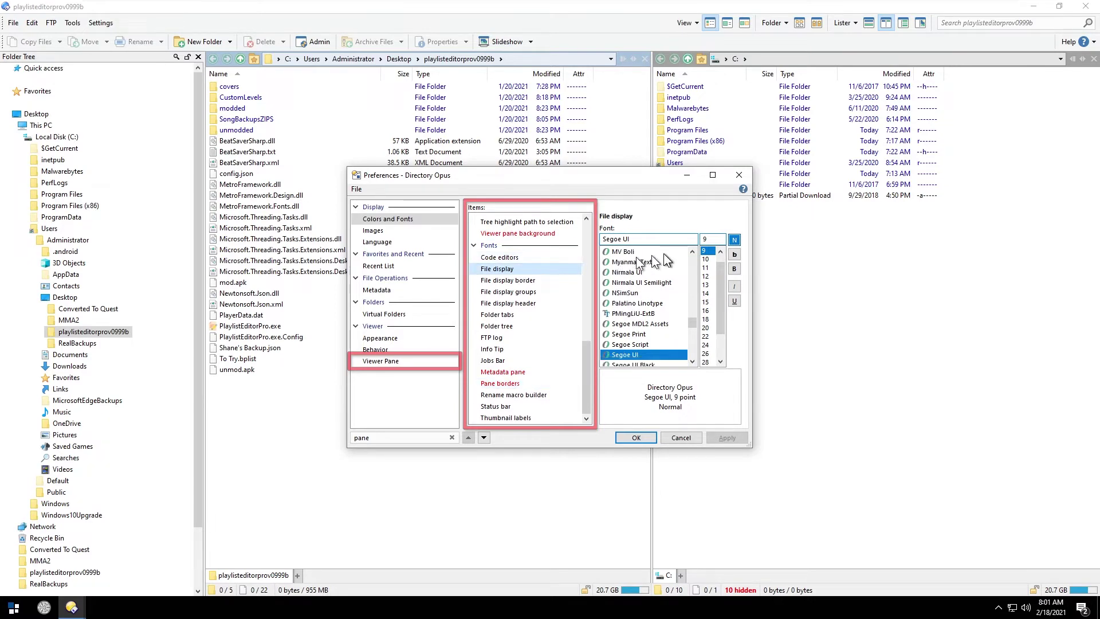
pyautogui.click(709, 311)
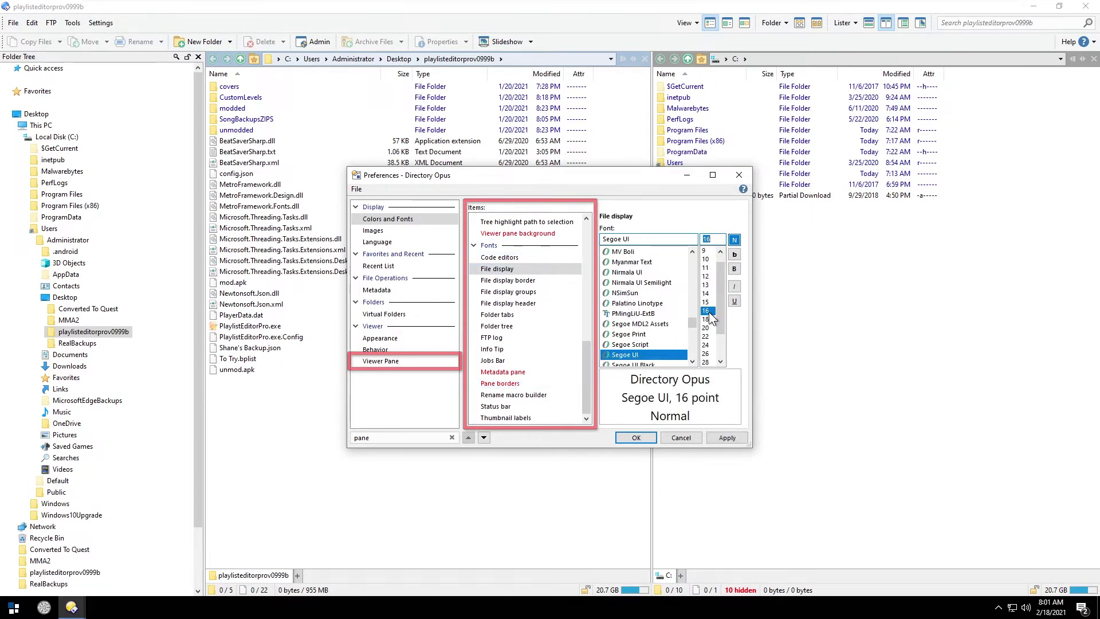
pyautogui.click(727, 438)
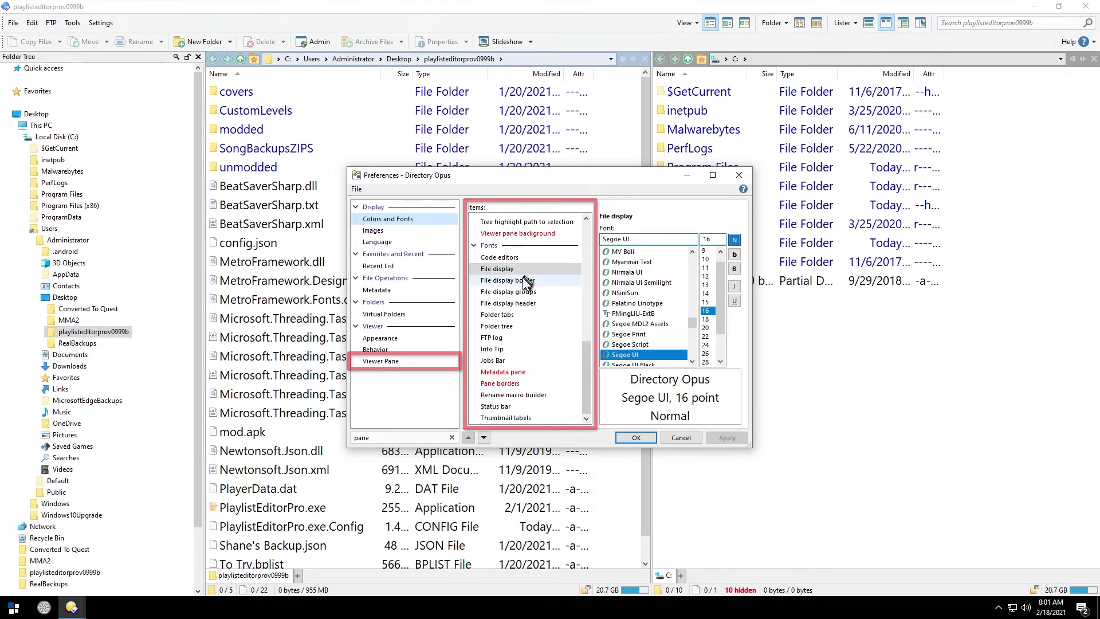
# Step: Try Myanmar Text as the file display font, and replace it with Courier New, applying each choice
pyautogui.click(632, 262)
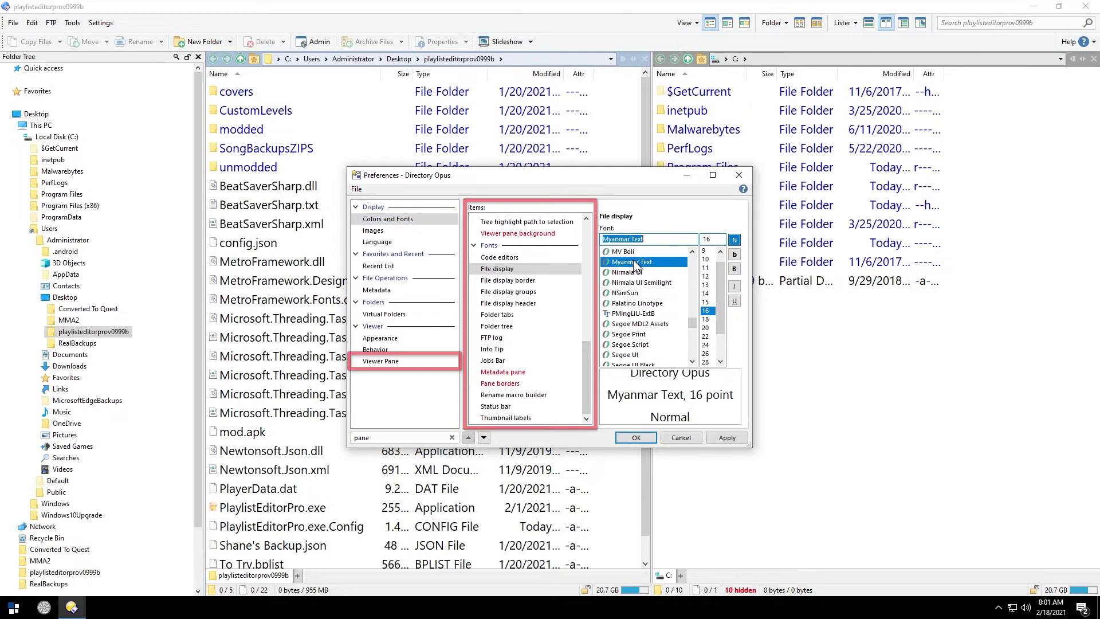
pyautogui.click(725, 437)
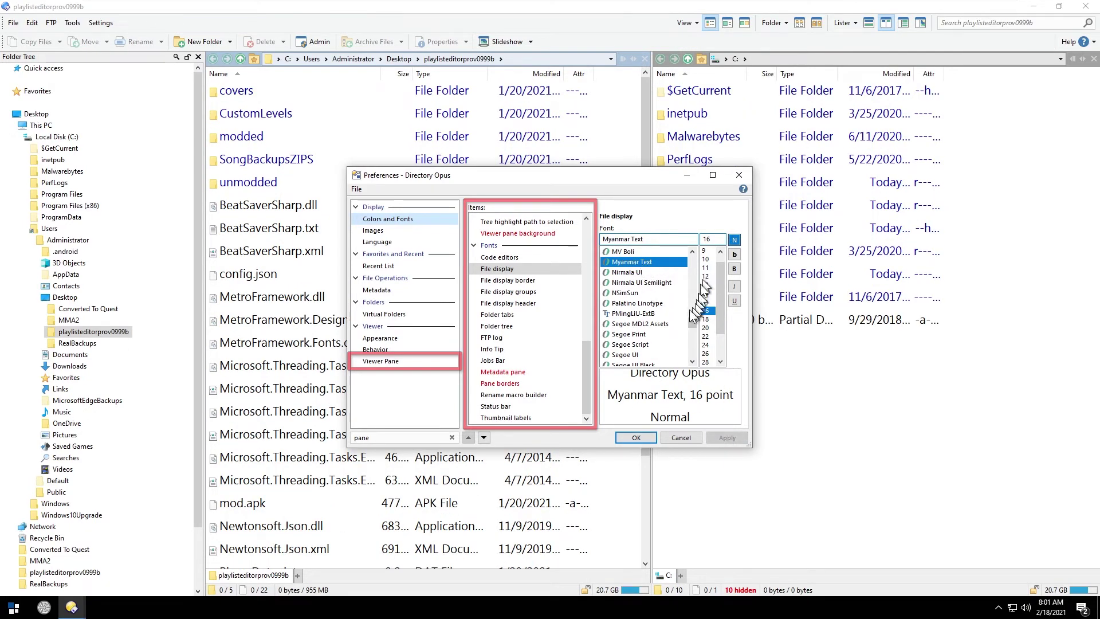
pyautogui.scroll(3, 692, 323)
pyautogui.moveTo(692, 324); pyautogui.dragTo(693, 285)
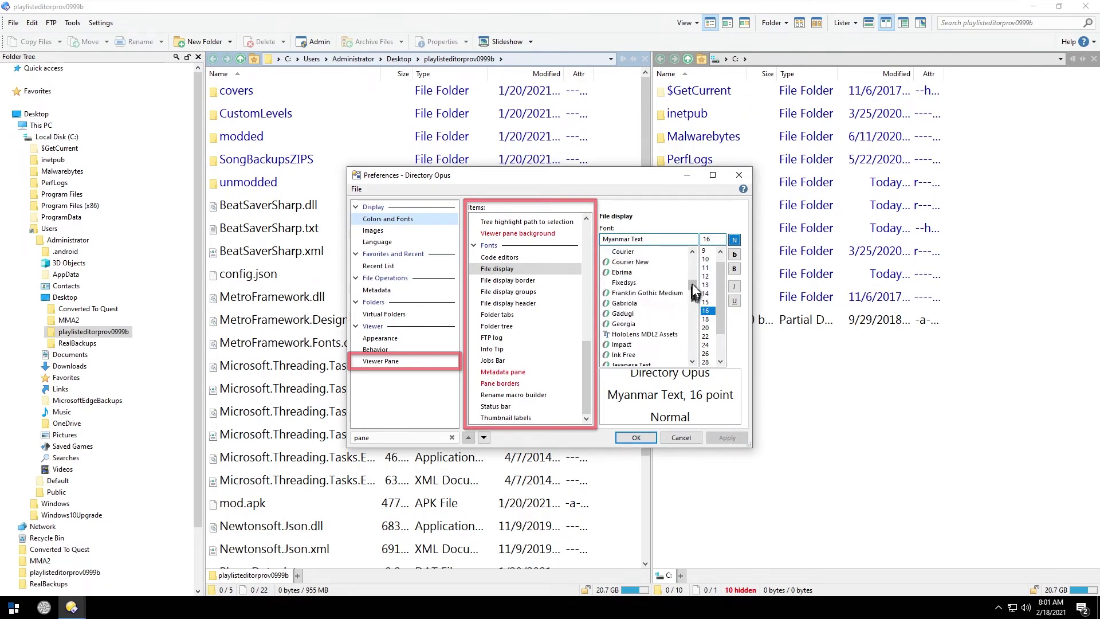
pyautogui.click(648, 263)
pyautogui.click(727, 438)
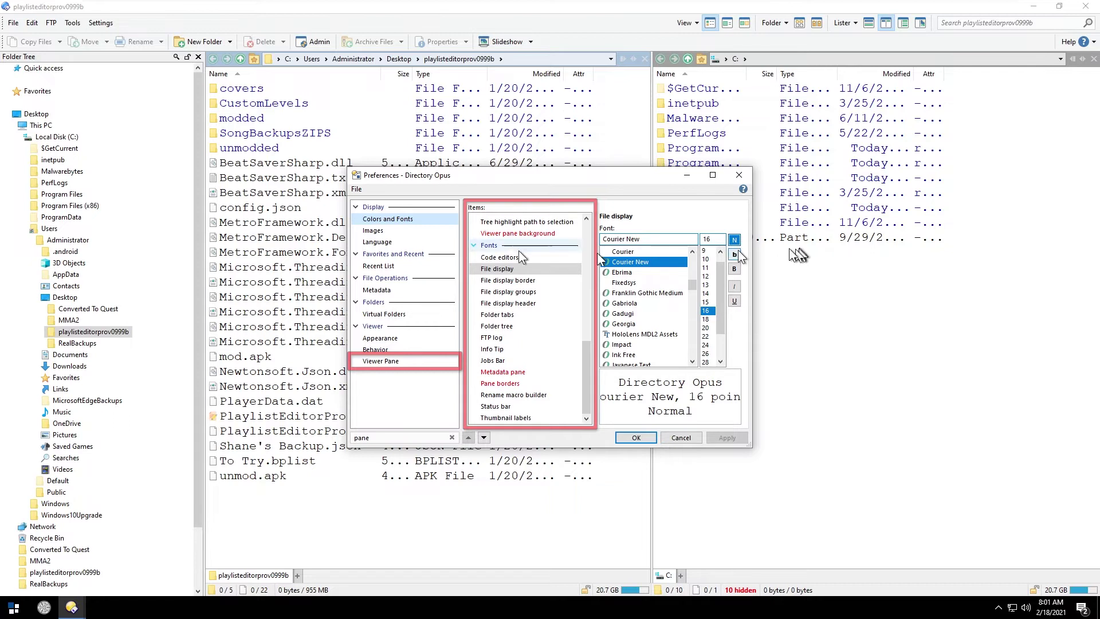
# Step: Set the font size for the folder tabs to 14 points
pyautogui.click(515, 312)
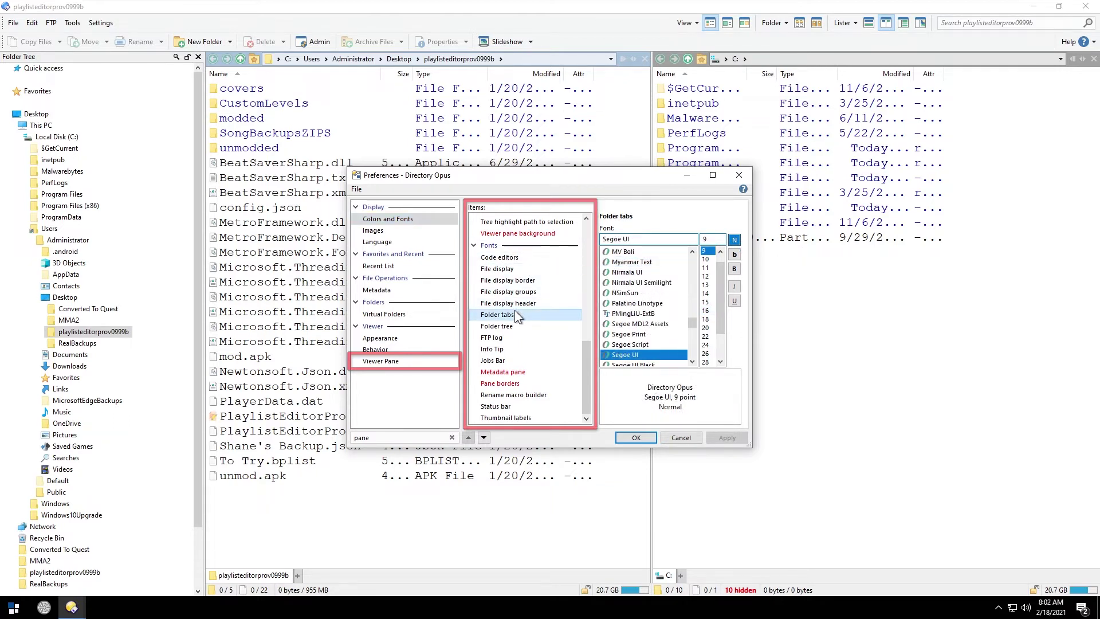
pyautogui.click(707, 294)
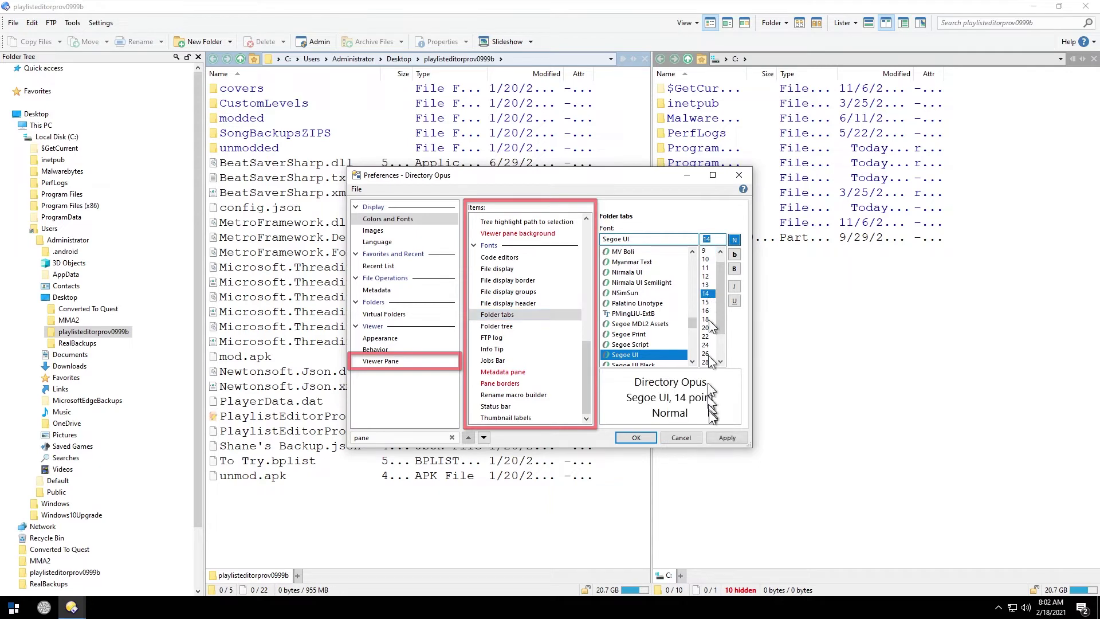
# Step: Apply the 14-point font to the folder tabs and set the folder tree font size to 22 points
pyautogui.click(714, 437)
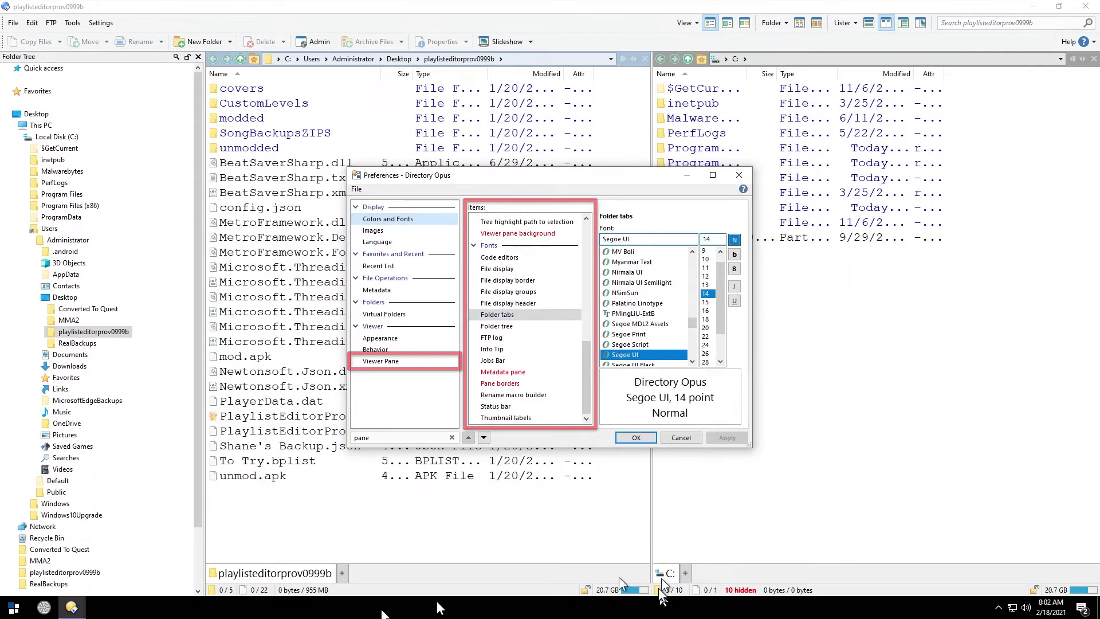
pyautogui.click(501, 325)
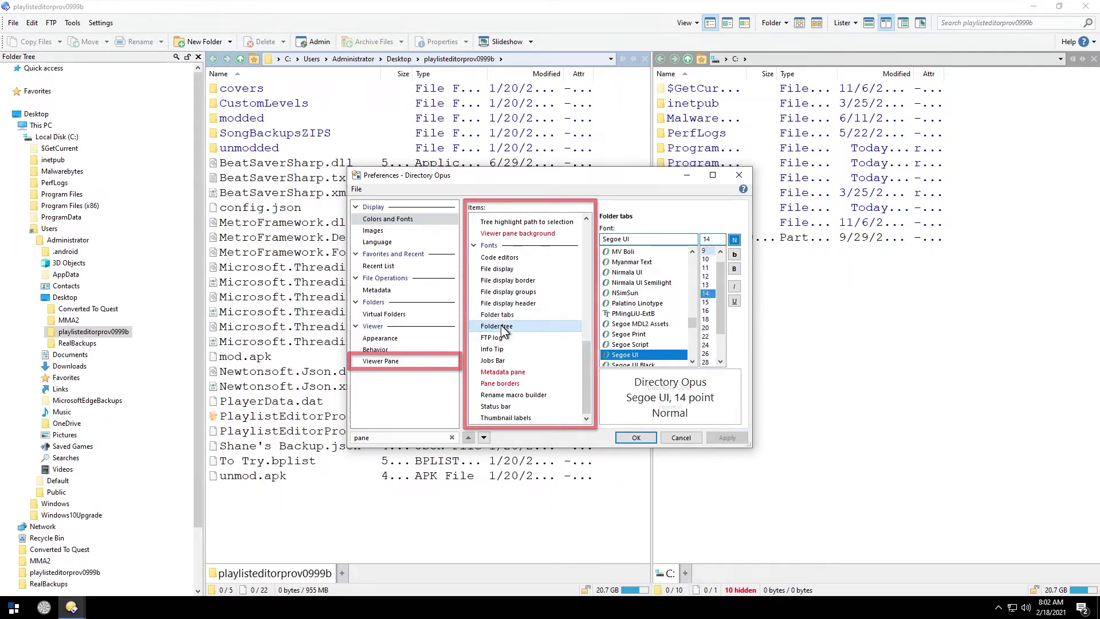
pyautogui.click(706, 337)
pyautogui.click(727, 438)
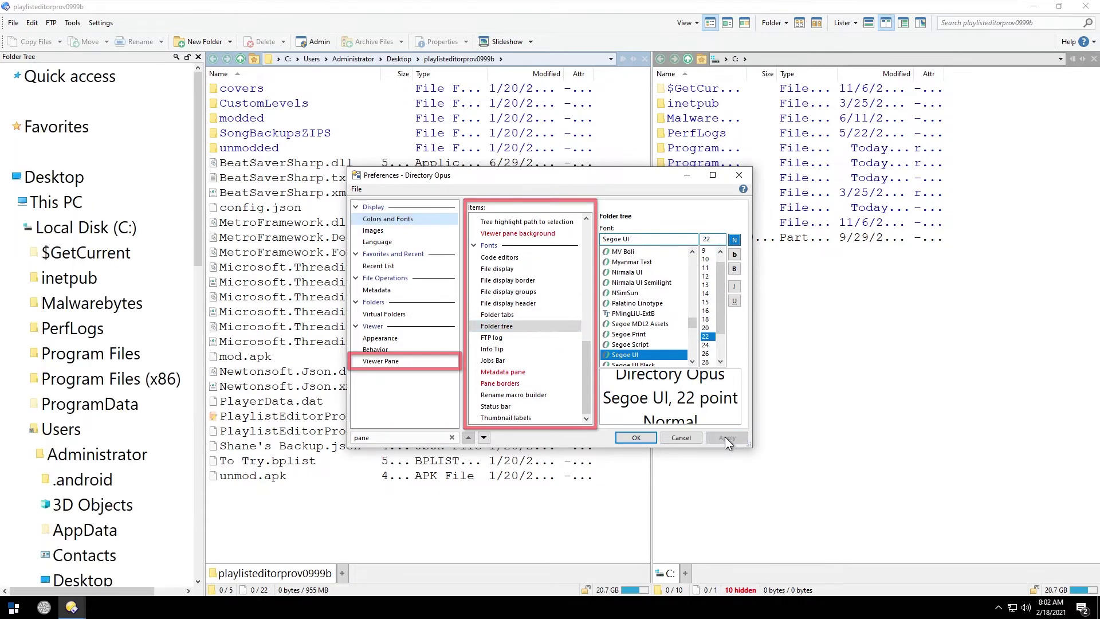
# Step: Try the folder tree font at 11 points and reduce it further to 8 points
pyautogui.click(707, 268)
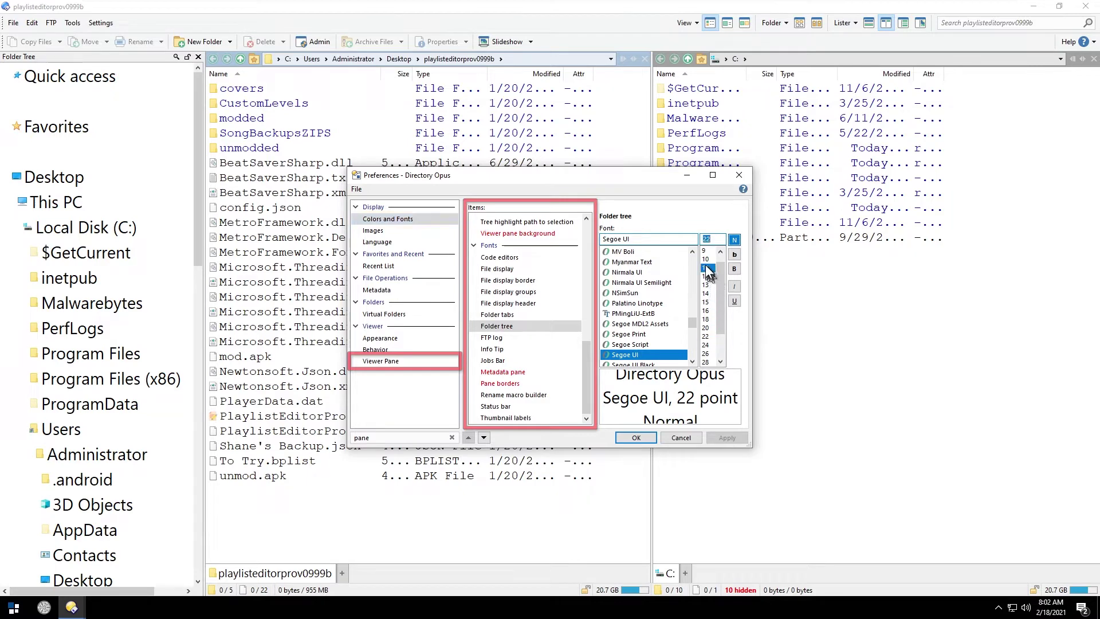
pyautogui.click(729, 435)
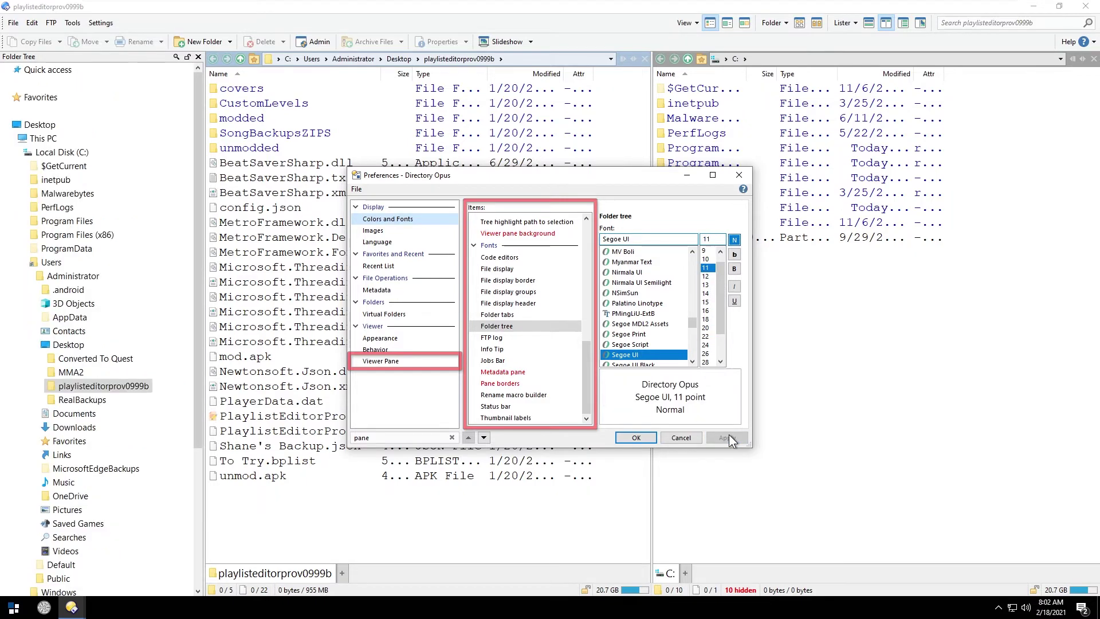
pyautogui.click(720, 251)
pyautogui.click(707, 251)
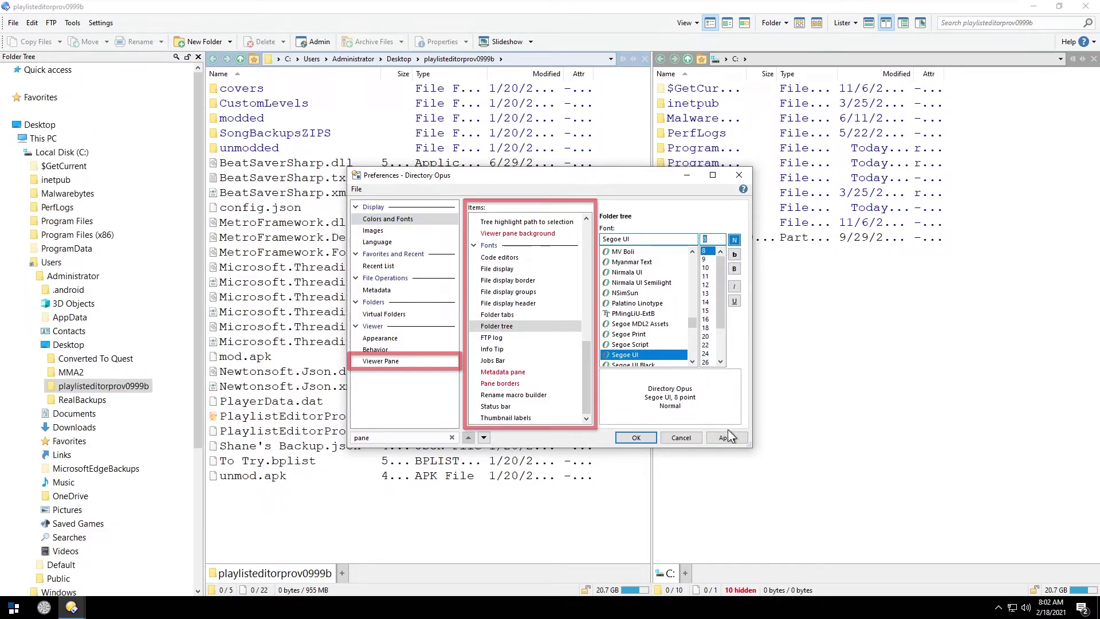
pyautogui.click(727, 438)
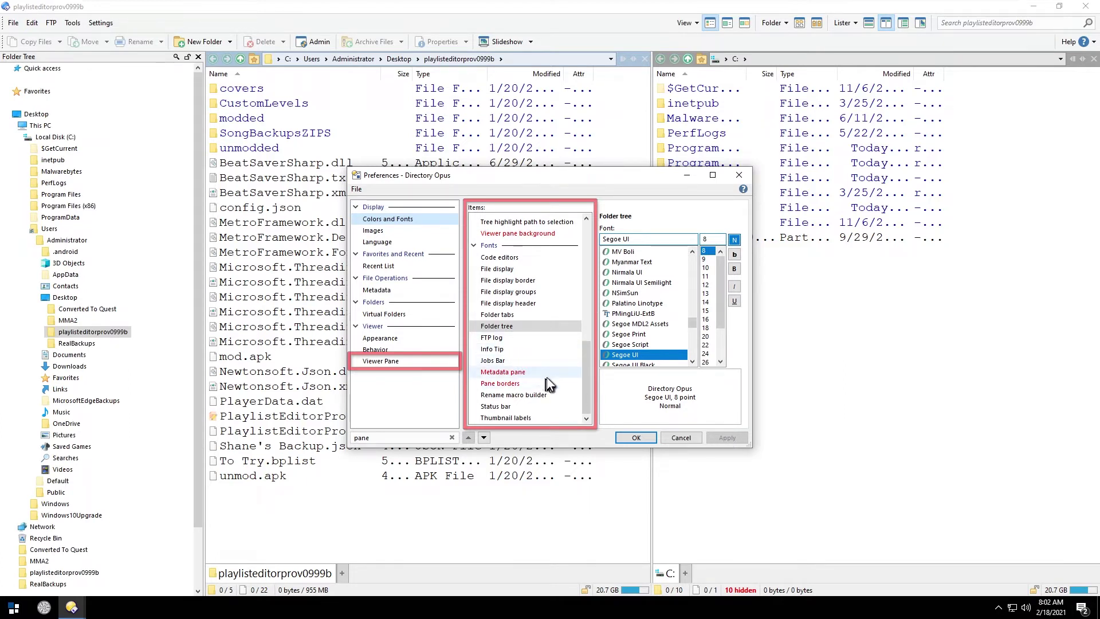
# Step: Clear the preferences search filter and look through the Display pages from Fields to Transition Animations
pyautogui.scroll(5, 546, 377)
pyautogui.scroll(1, 547, 378)
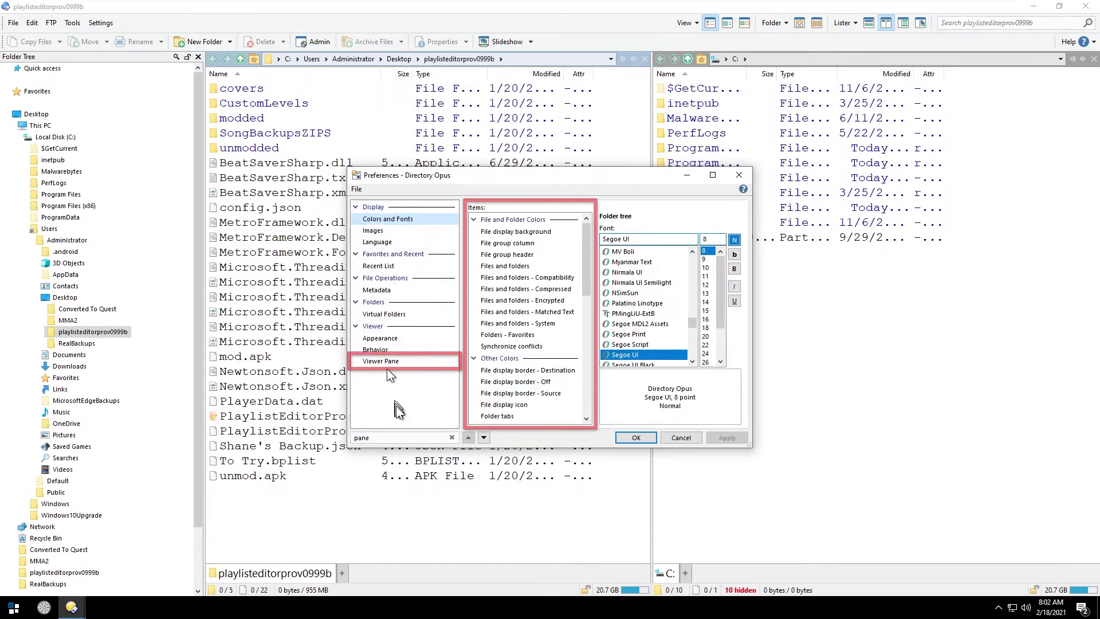
pyautogui.click(452, 438)
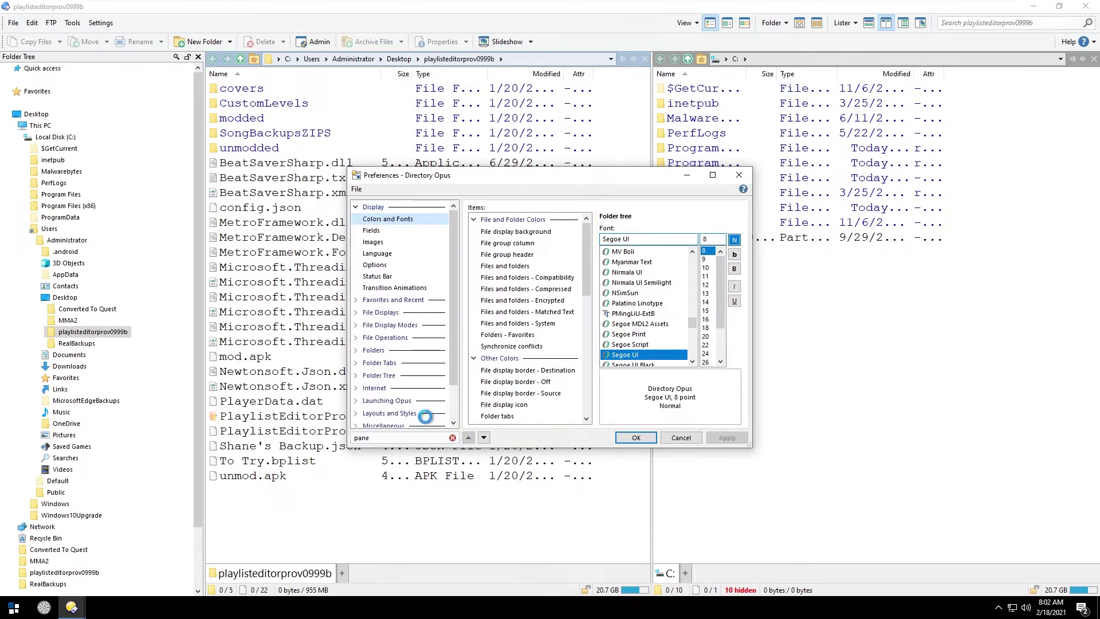
pyautogui.click(373, 230)
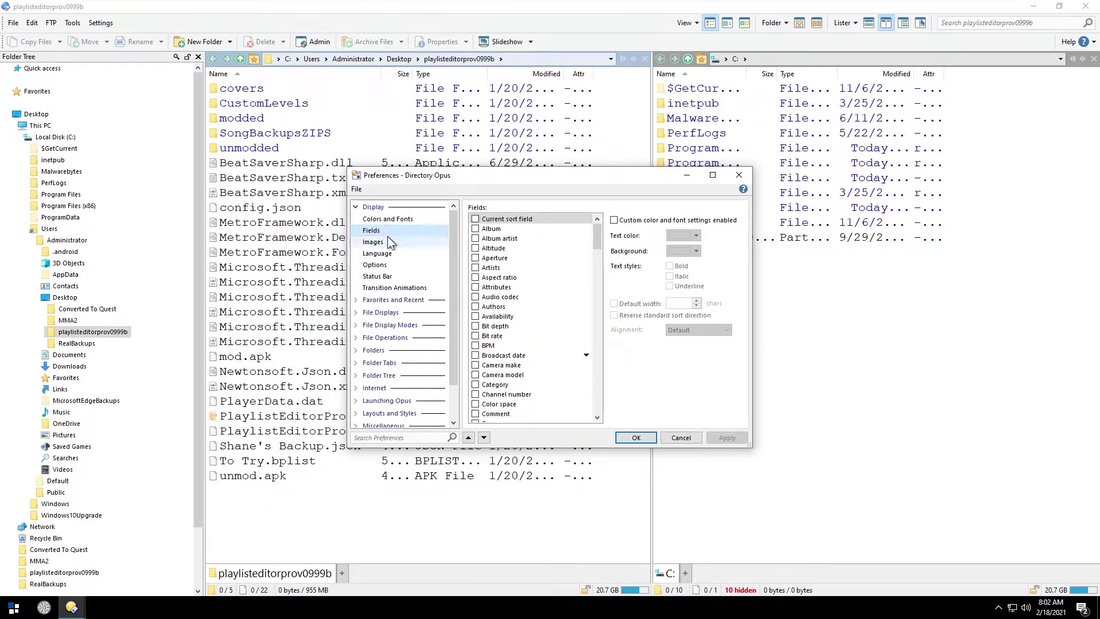
pyautogui.click(388, 238)
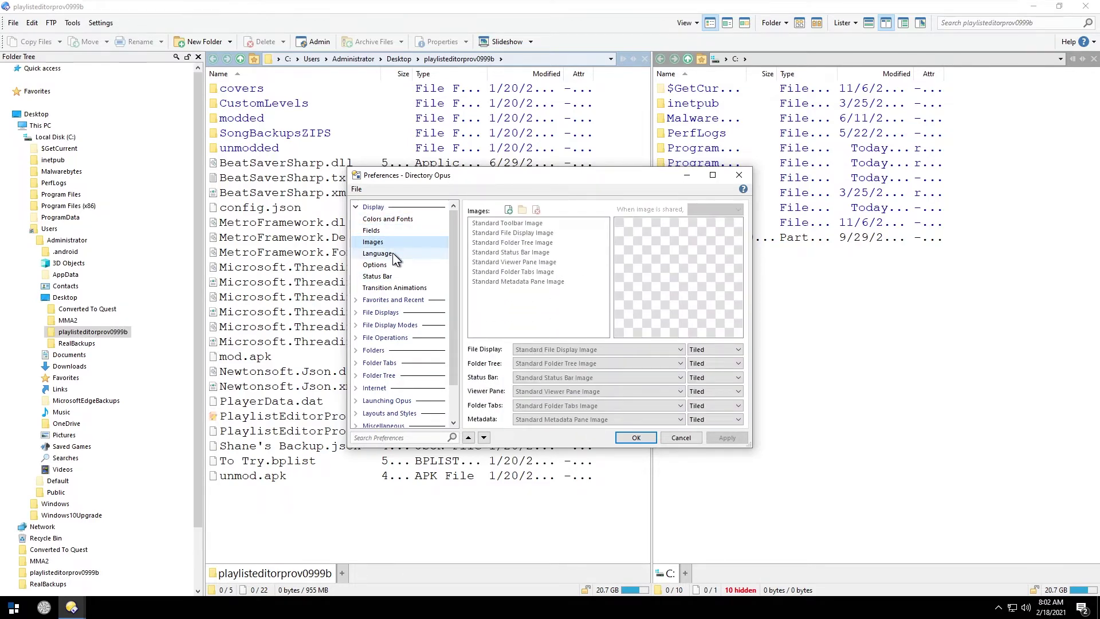
pyautogui.click(393, 253)
pyautogui.click(393, 266)
pyautogui.click(393, 278)
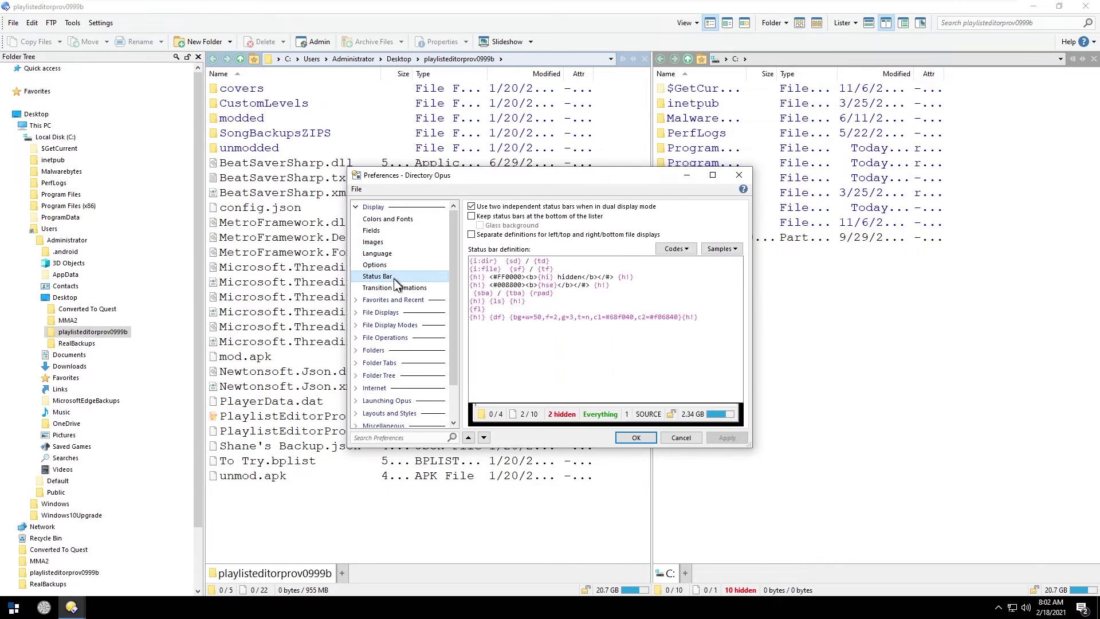
pyautogui.click(396, 288)
# Step: Look through the Favorites and Recent preferences, including Jump List, Labels and Label Assignments, and cancel out of the preferences
pyautogui.click(399, 301)
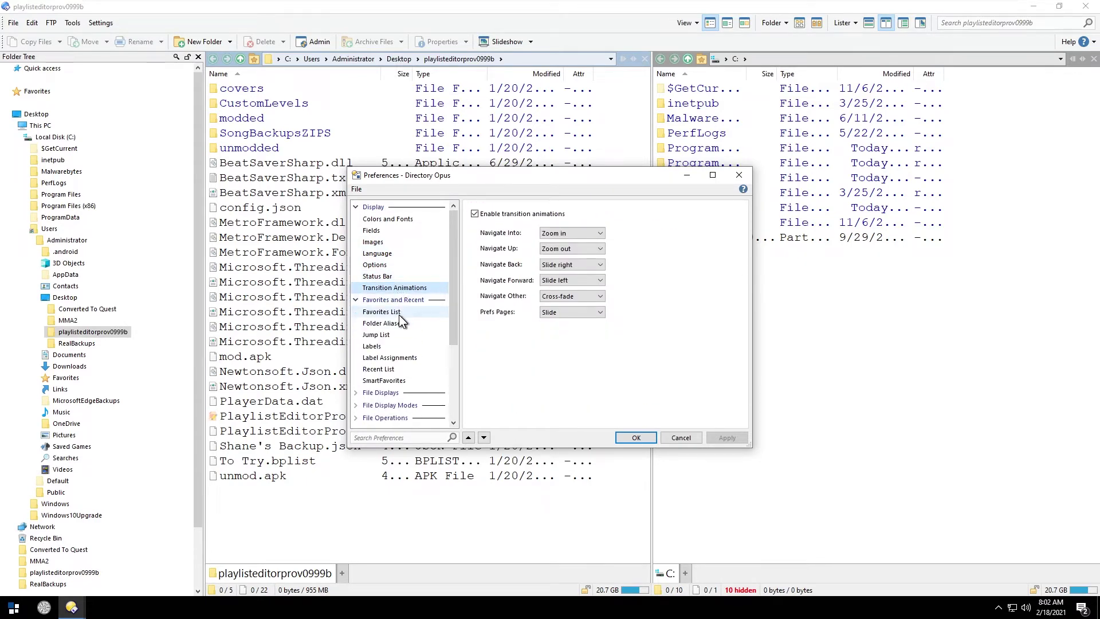
pyautogui.click(386, 324)
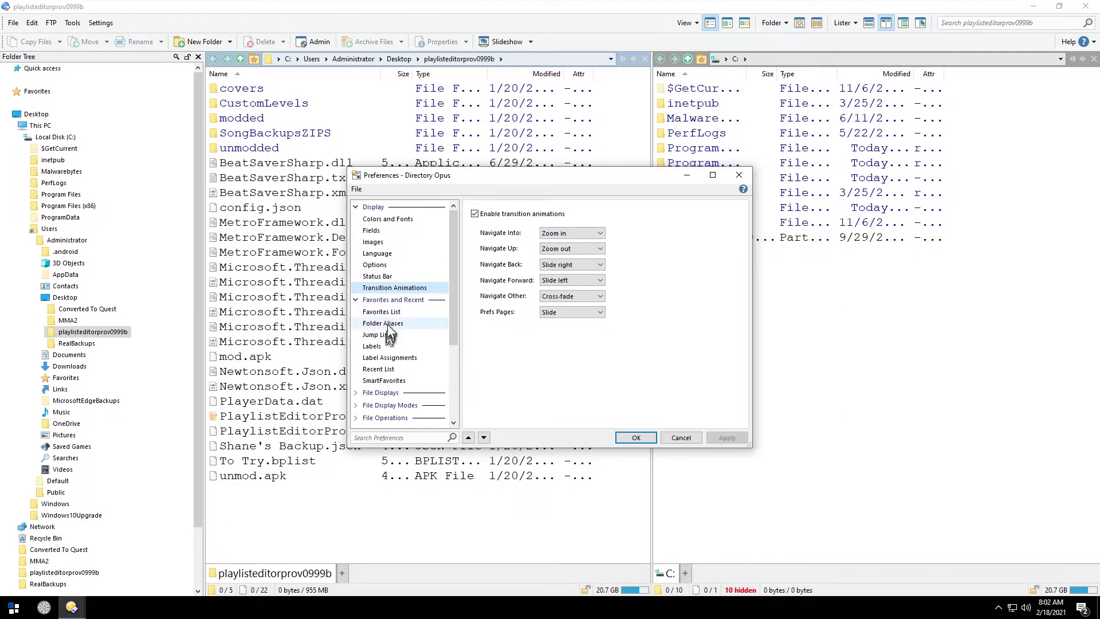
pyautogui.click(384, 335)
pyautogui.click(387, 347)
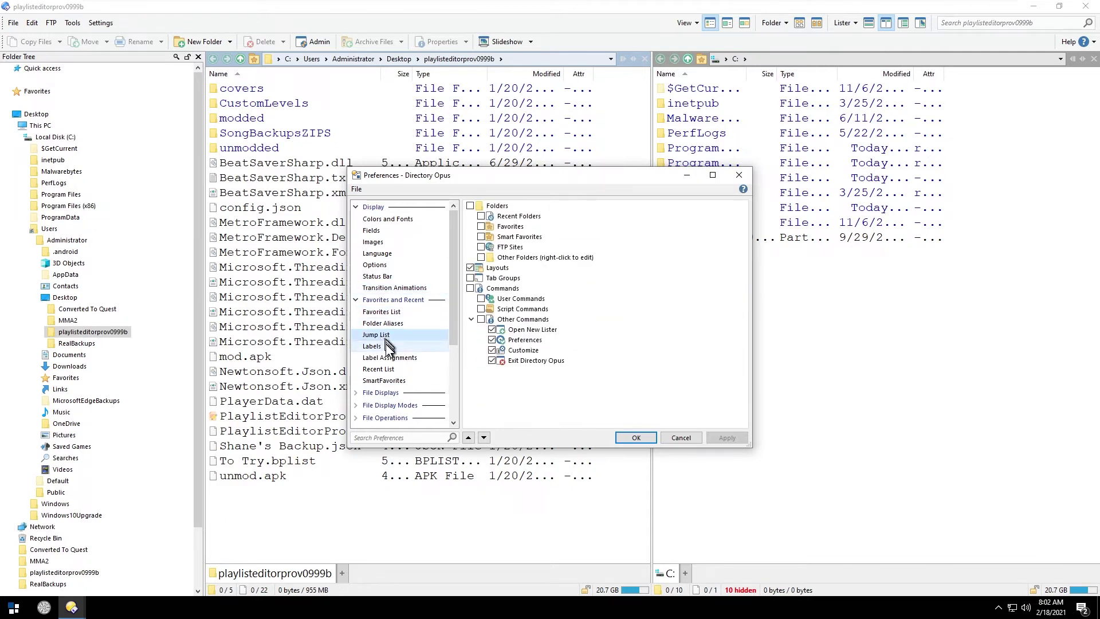
pyautogui.click(389, 357)
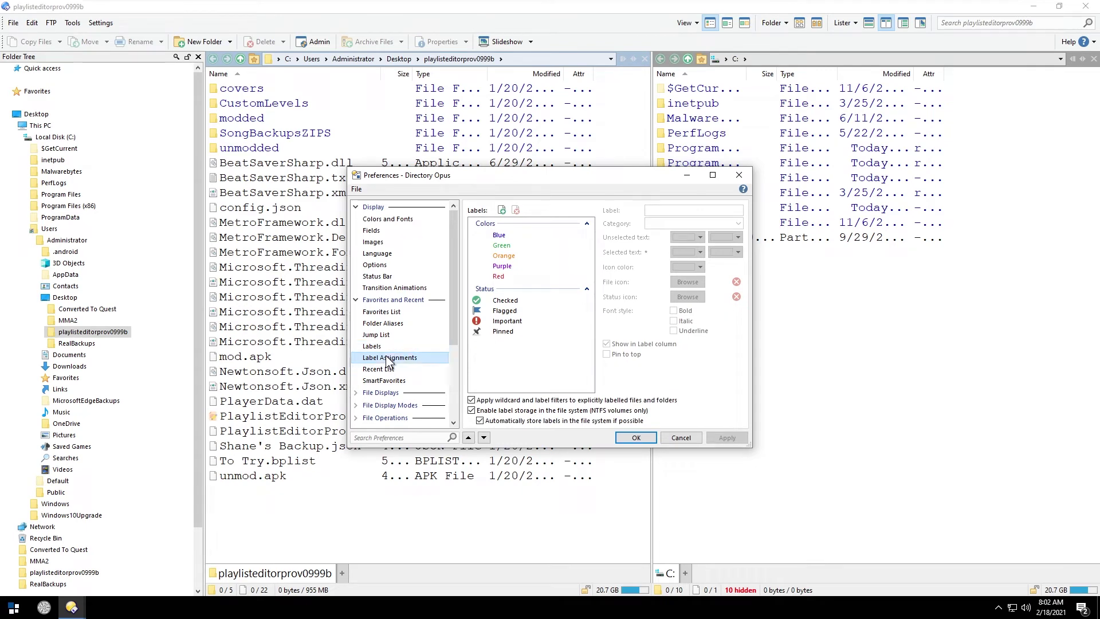
pyautogui.click(680, 438)
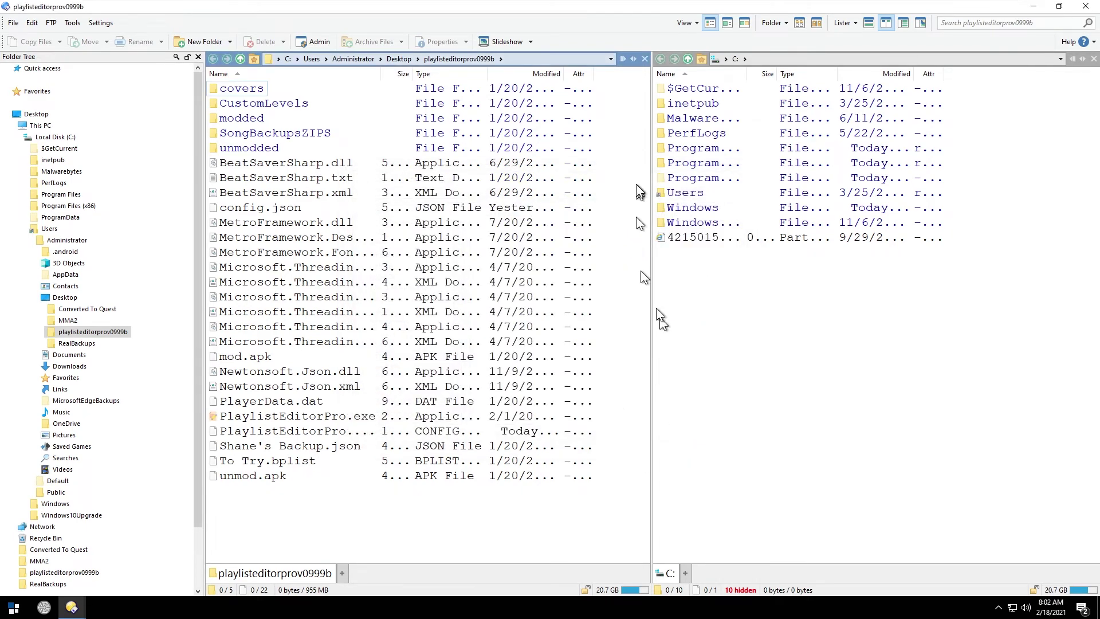
# Step: Restore the program configuration from the backup file "Administrator - Opus Config - 2021-02-18" in Documents
pyautogui.click(101, 23)
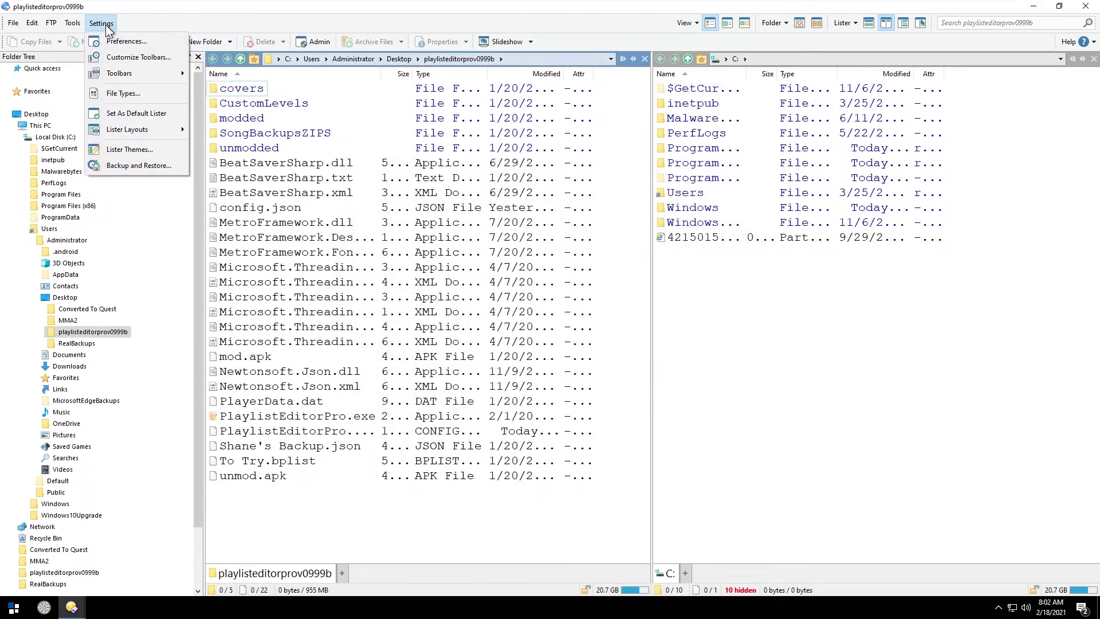
pyautogui.click(123, 168)
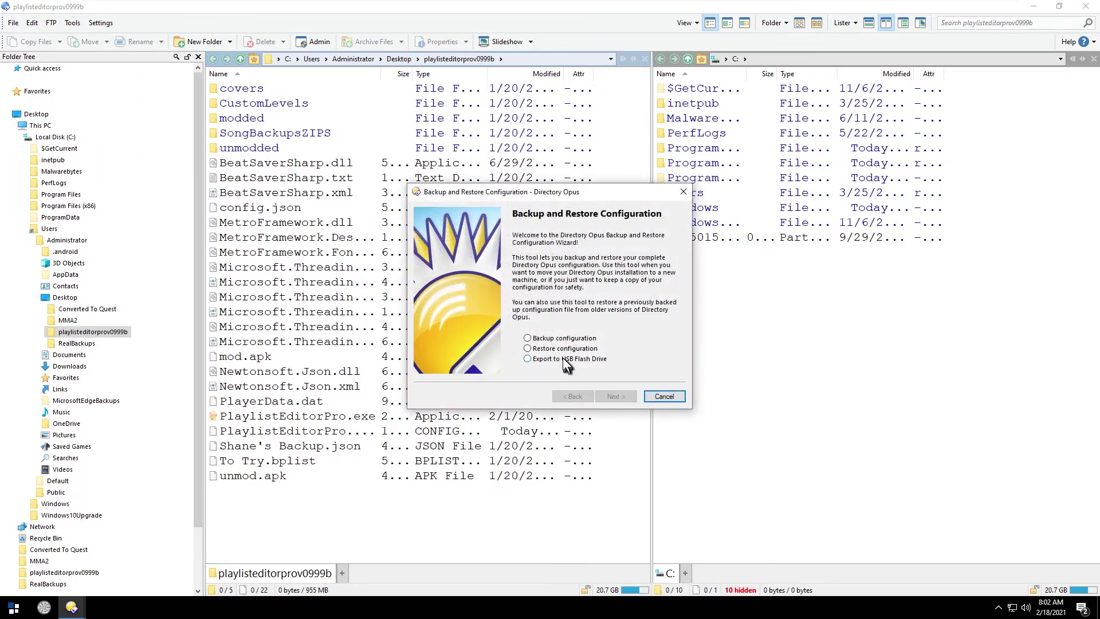
pyautogui.click(617, 397)
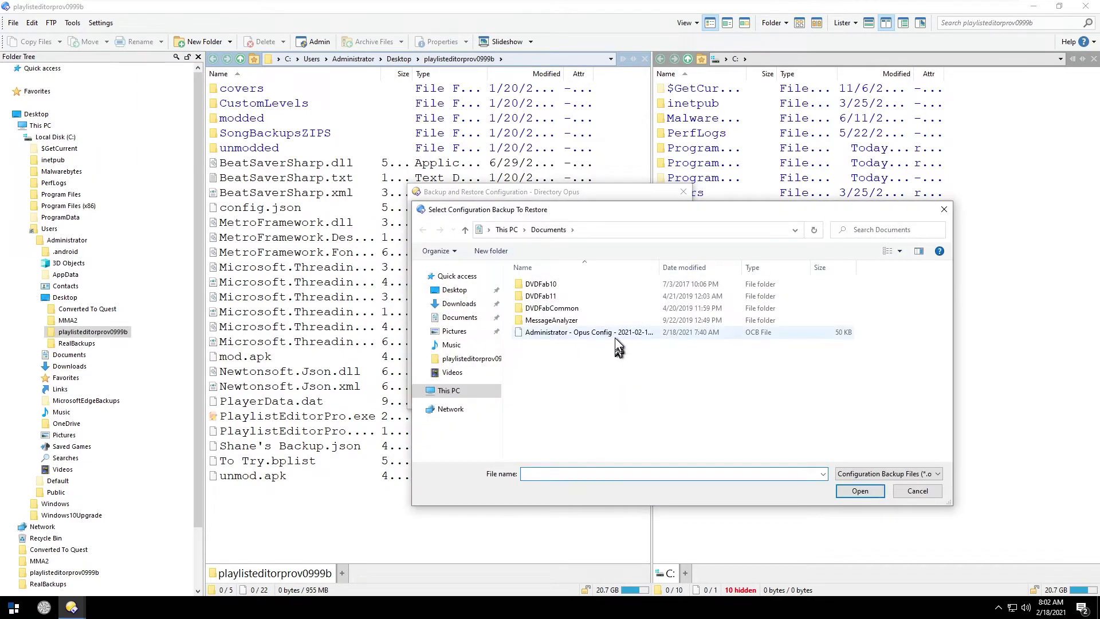
pyautogui.doubleClick(614, 336)
pyautogui.click(616, 397)
pyautogui.click(616, 396)
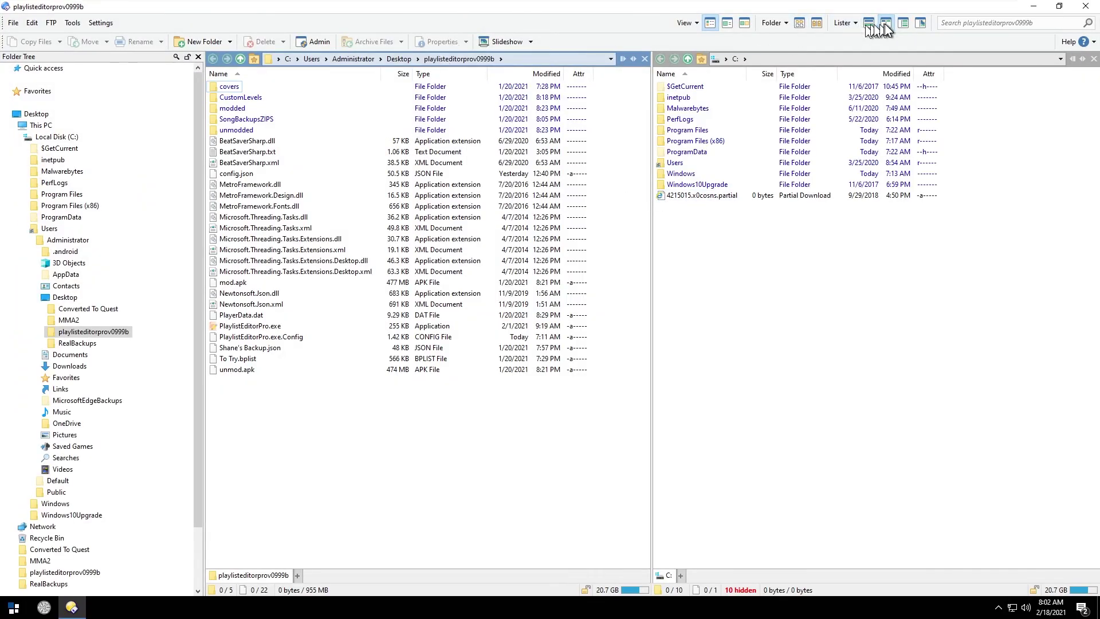
# Step: Stack the two file displays one above the other and place the Drives and Operations toolbars between them
pyautogui.click(869, 23)
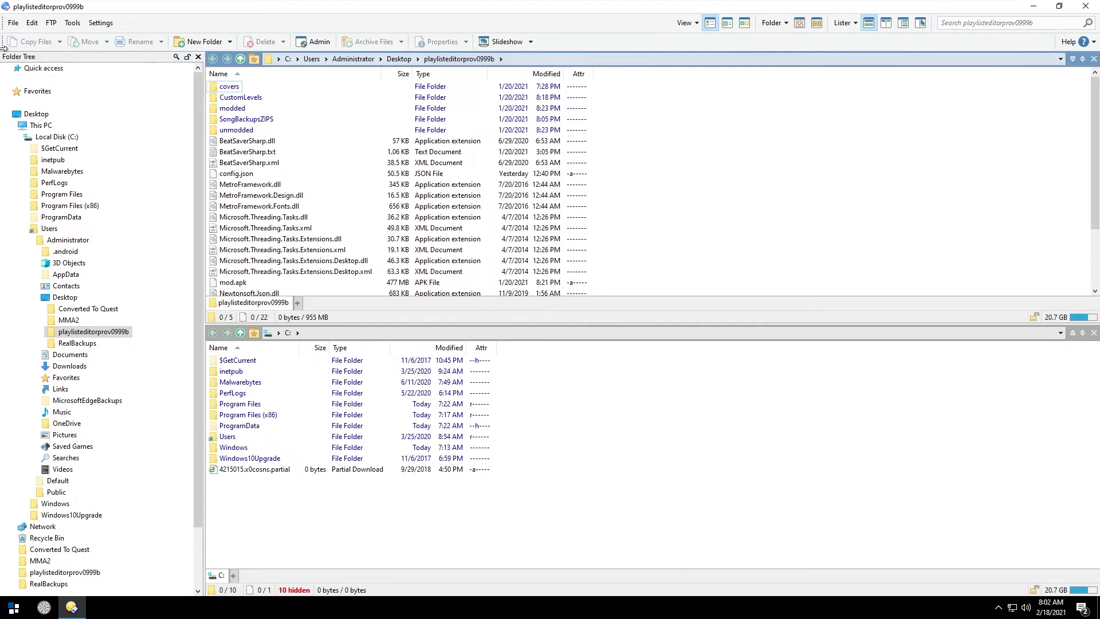
pyautogui.rightClick(235, 25)
pyautogui.moveTo(291, 56)
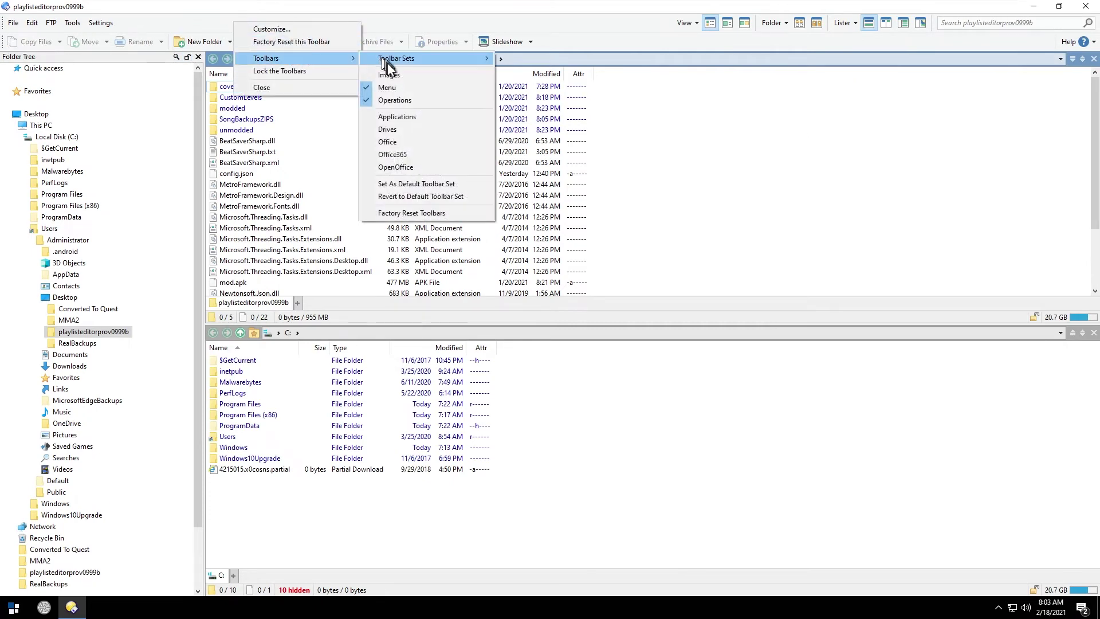
pyautogui.click(400, 132)
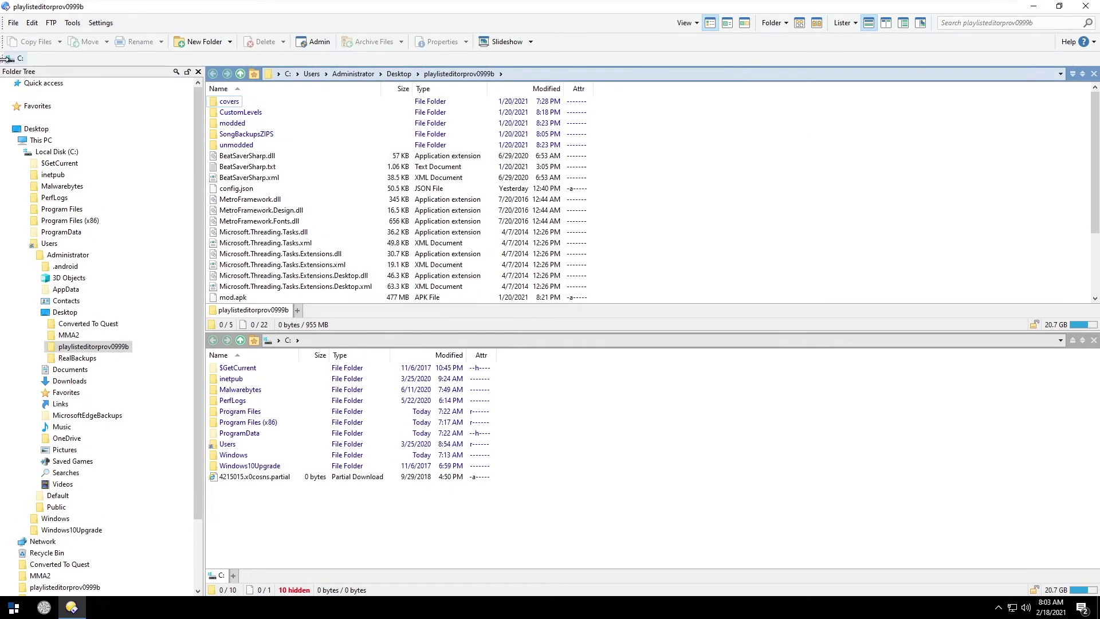
pyautogui.moveTo(4, 58); pyautogui.dragTo(251, 318)
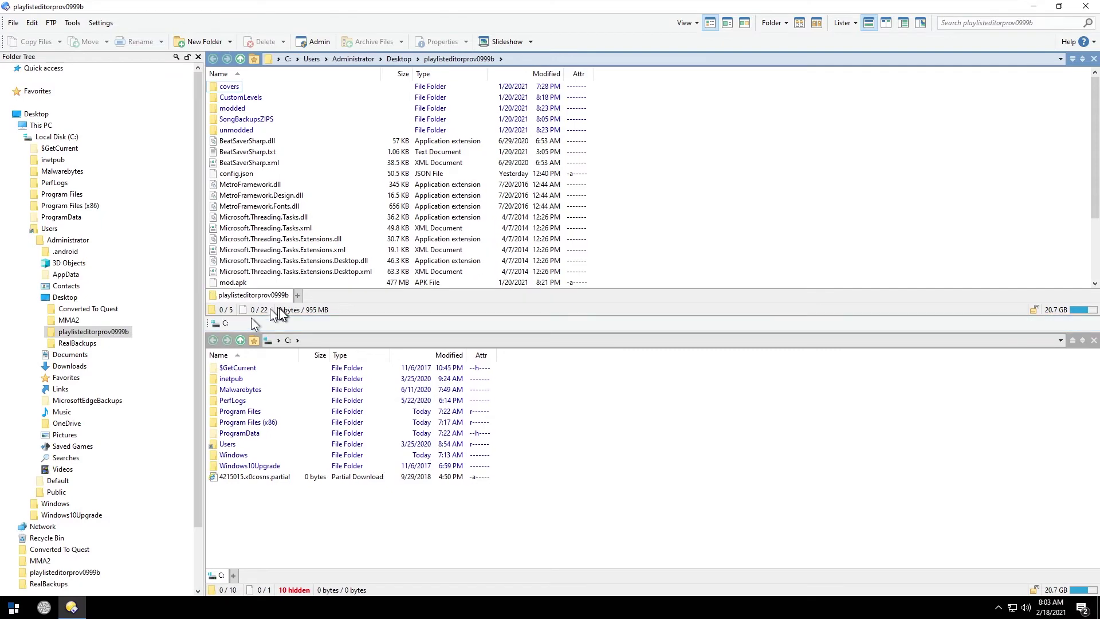
pyautogui.moveTo(7, 44); pyautogui.dragTo(301, 319)
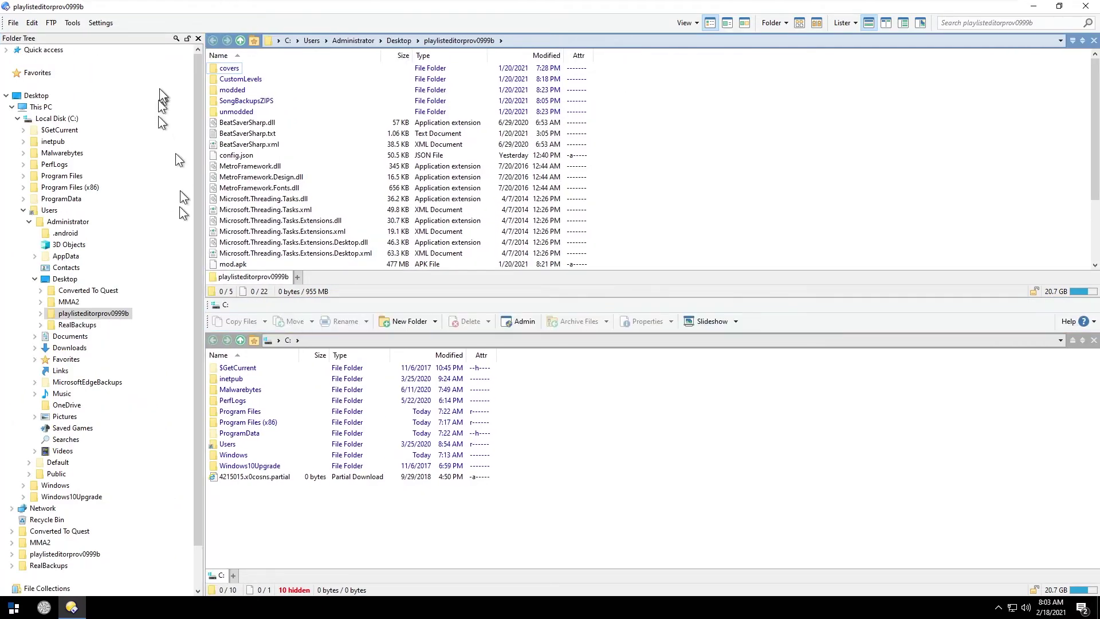
# Step: Back up the current configuration, replacing the existing backup file "Administrator - Opus Config - 2021-02-18"
pyautogui.click(101, 23)
pyautogui.click(139, 166)
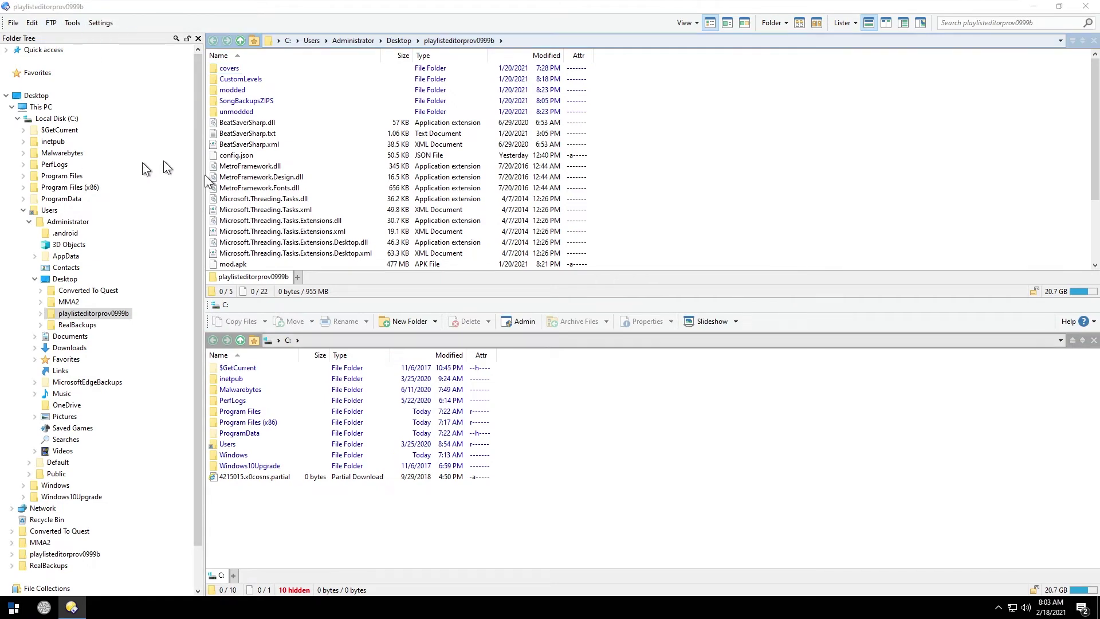
pyautogui.click(568, 337)
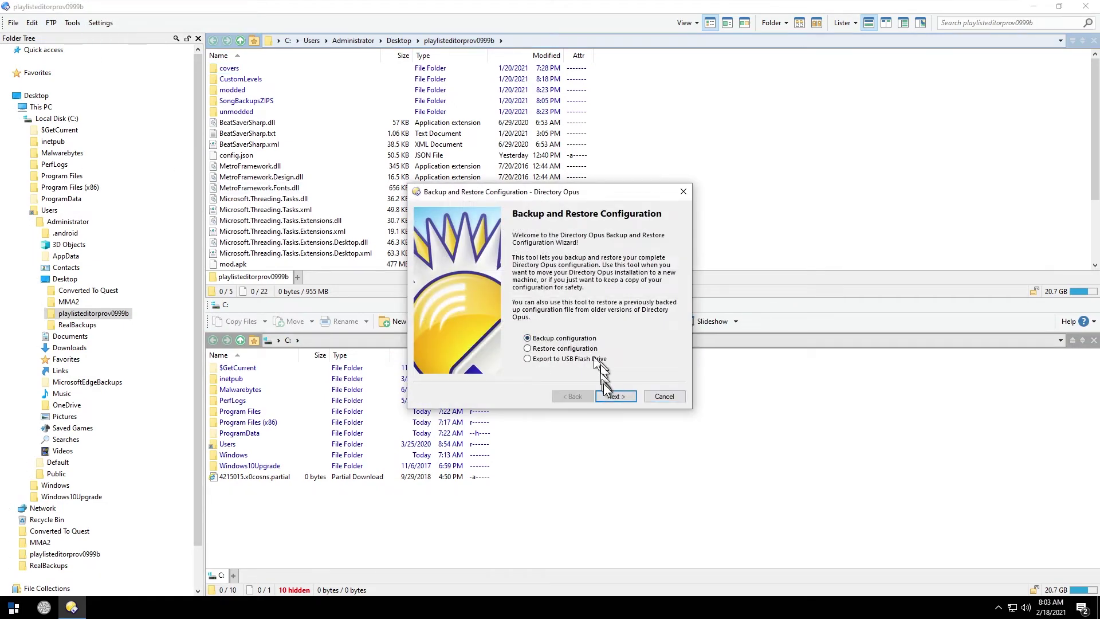
pyautogui.click(611, 396)
pyautogui.click(610, 396)
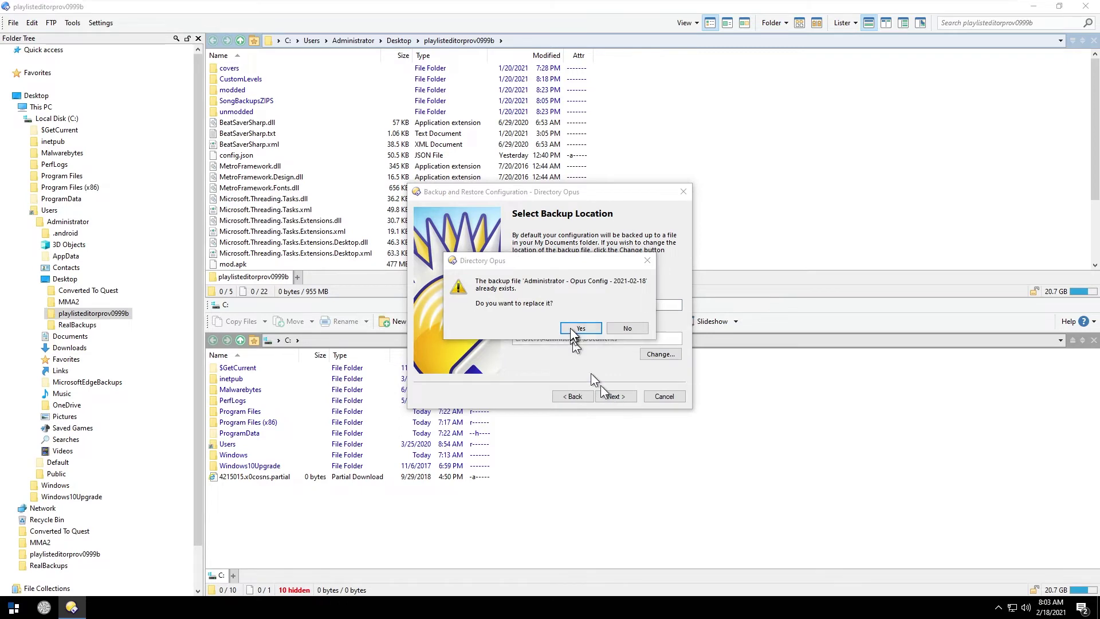
pyautogui.click(579, 329)
pyautogui.click(609, 396)
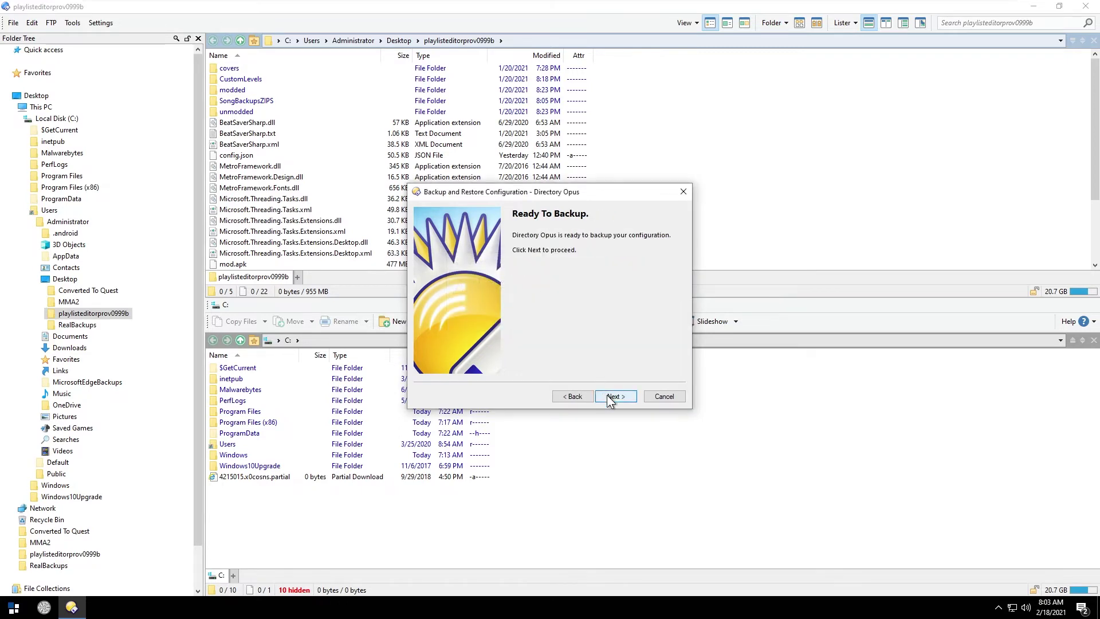
pyautogui.click(608, 395)
pyautogui.click(608, 395)
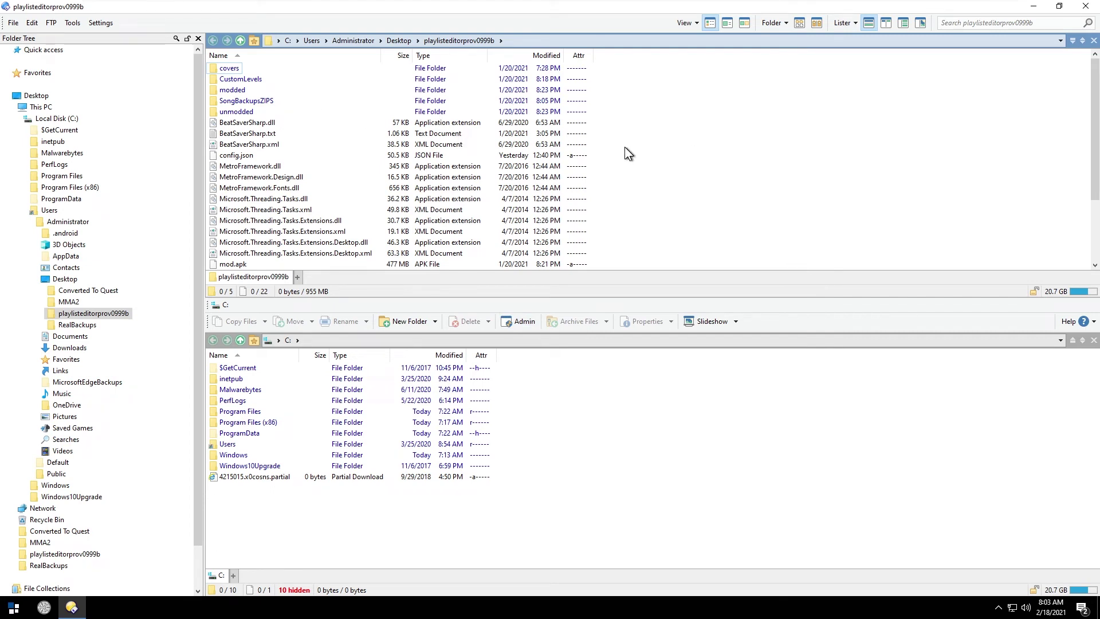
# Step: Add the Full path column to the upper file list showing the playlisteditorprov0999b folder
pyautogui.moveTo(431, 54); pyautogui.dragTo(535, 57)
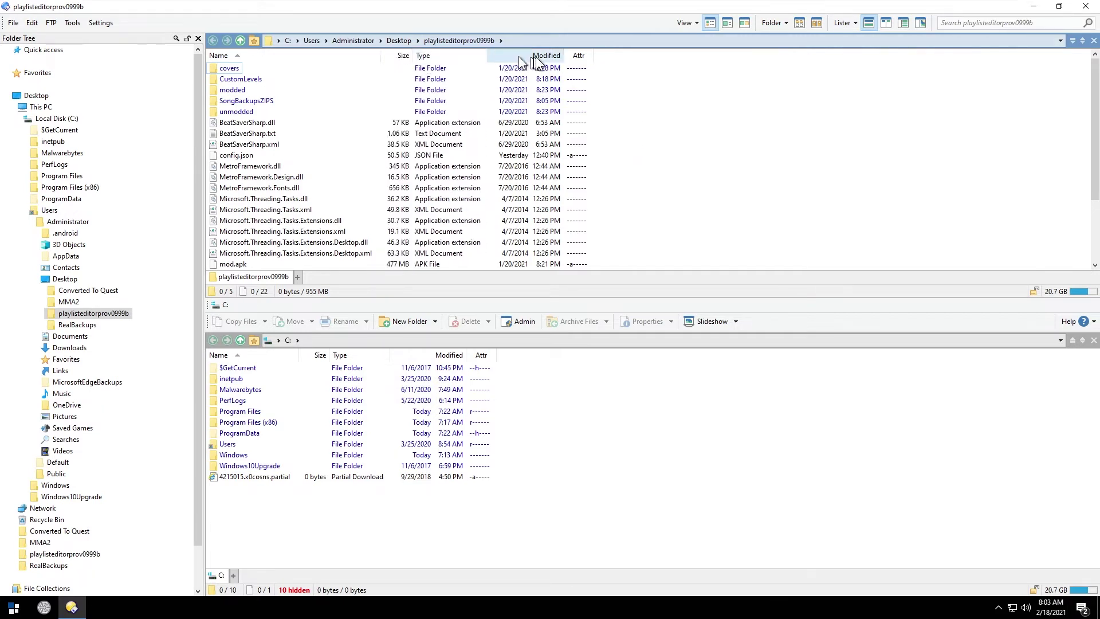
pyautogui.rightClick(613, 57)
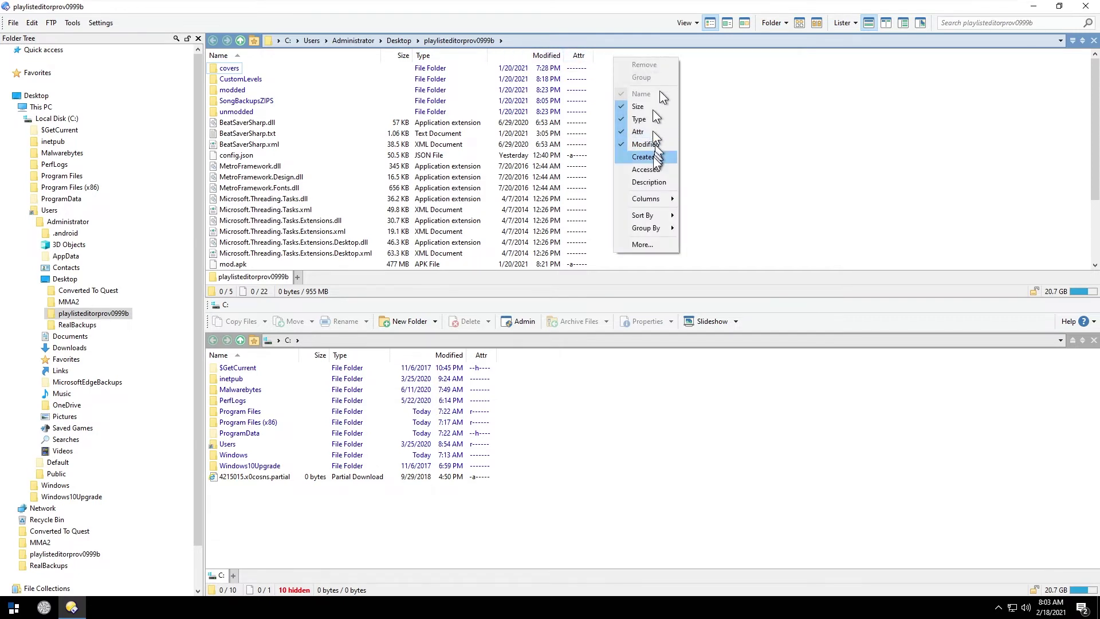
pyautogui.moveTo(652, 197)
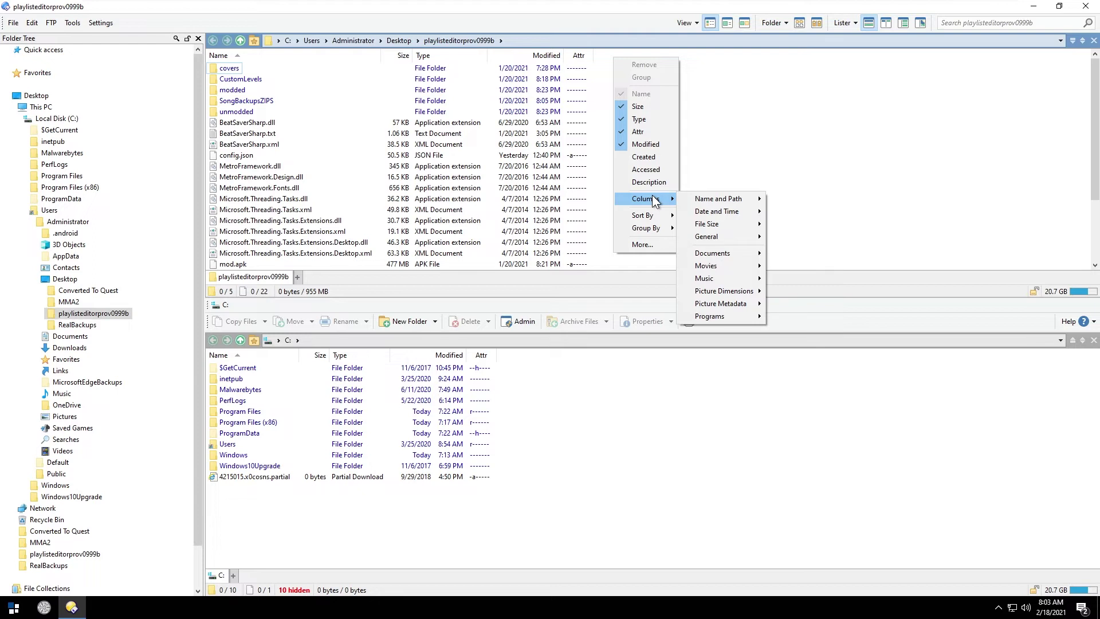
pyautogui.moveTo(725, 197)
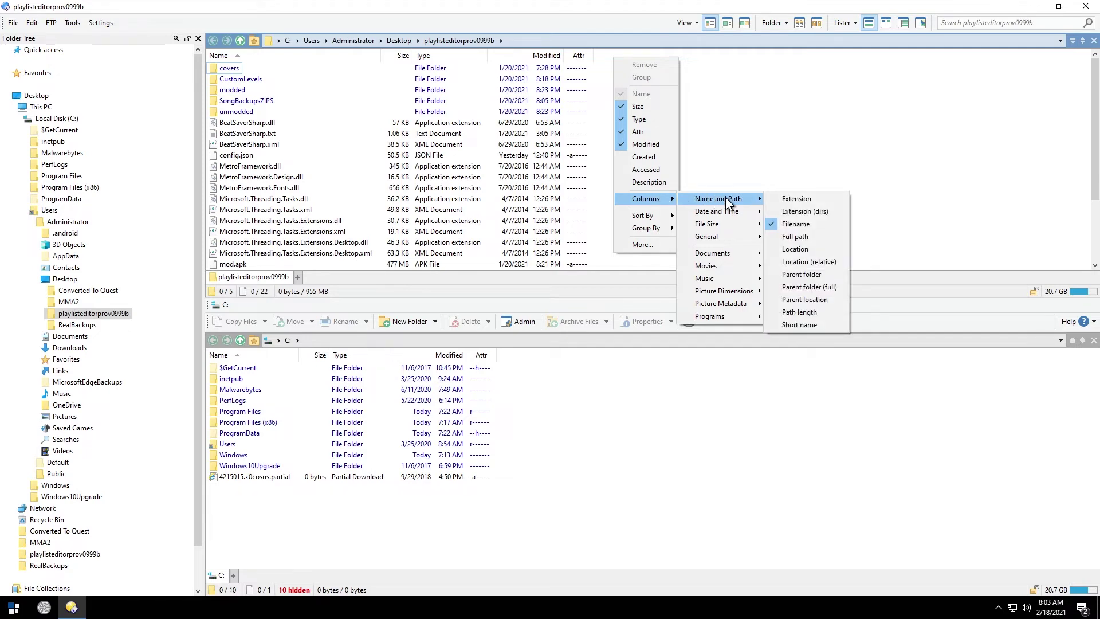
pyautogui.click(797, 237)
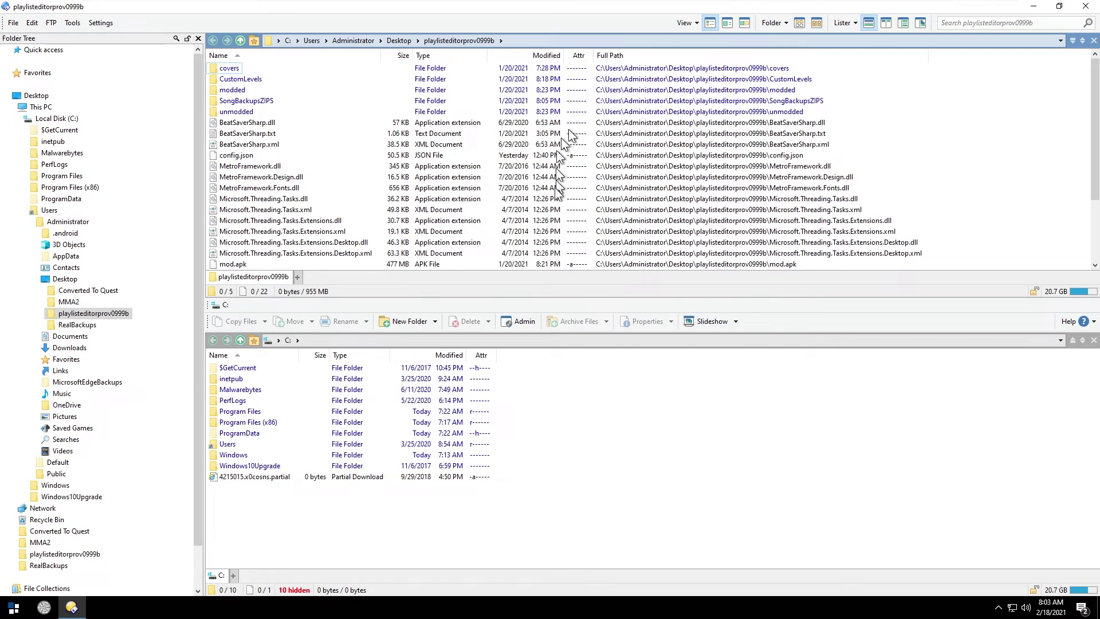
# Step: Add the picture dimensions Width column to the upper file list
pyautogui.rightClick(611, 57)
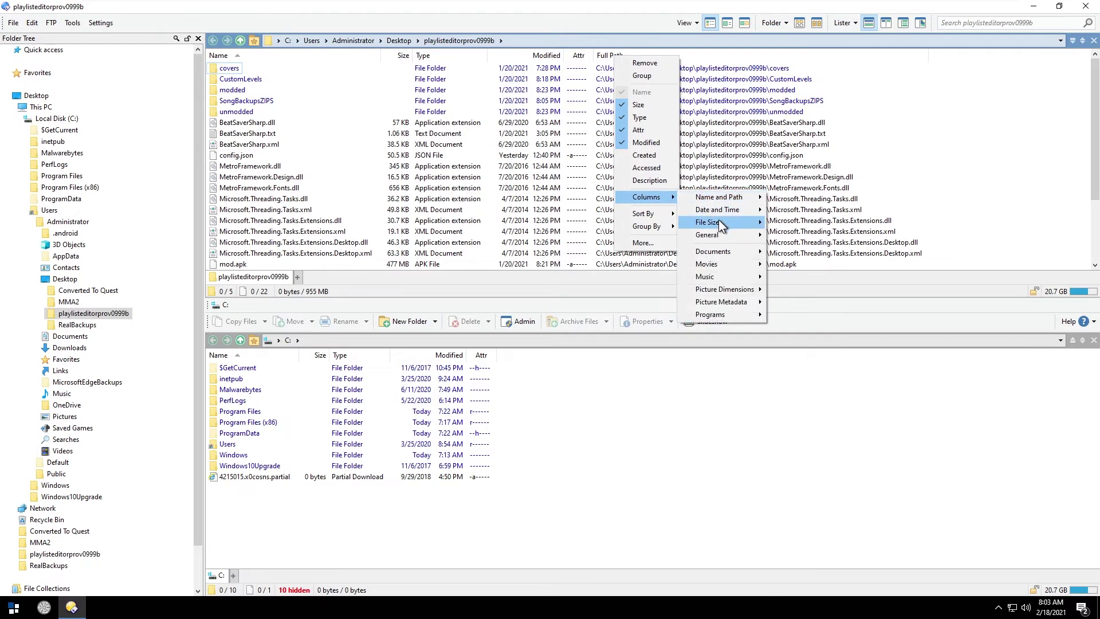
pyautogui.moveTo(718, 219)
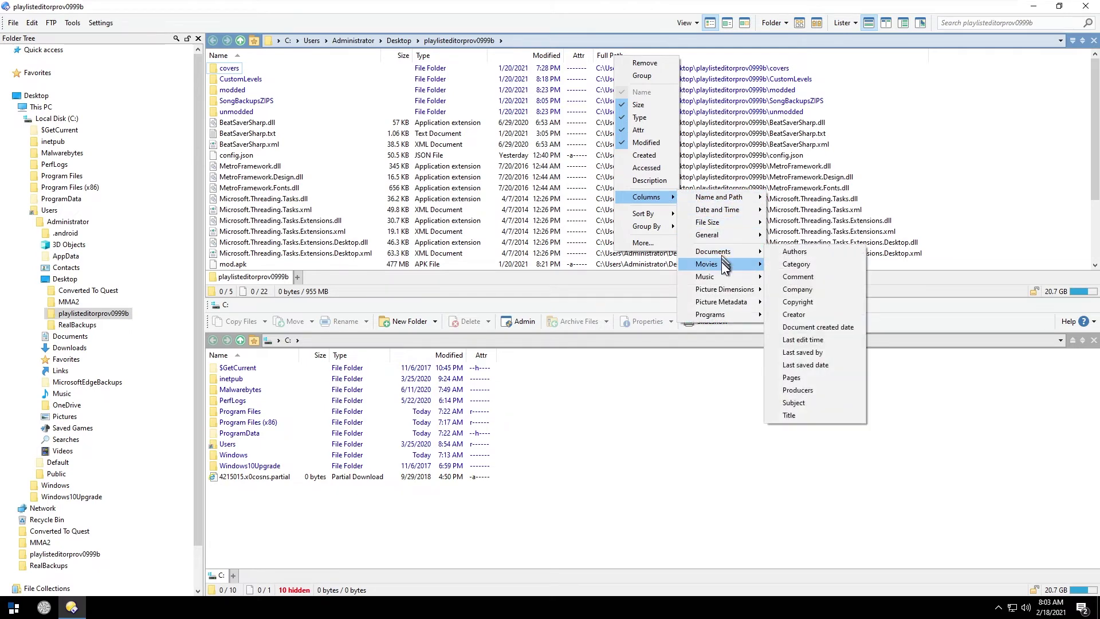
pyautogui.moveTo(721, 264)
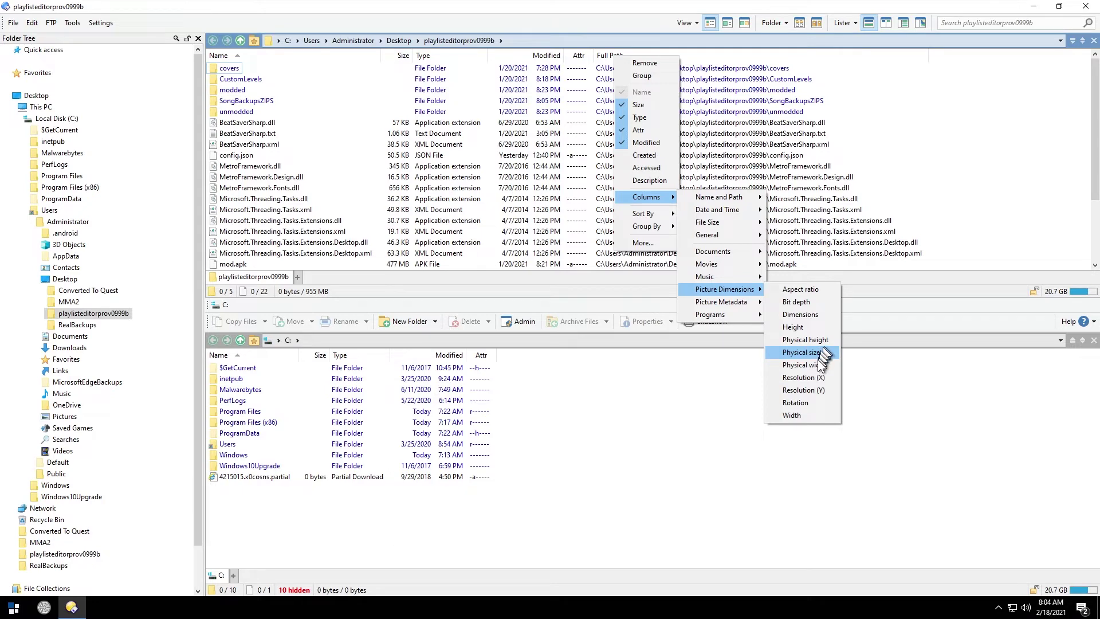
pyautogui.click(796, 415)
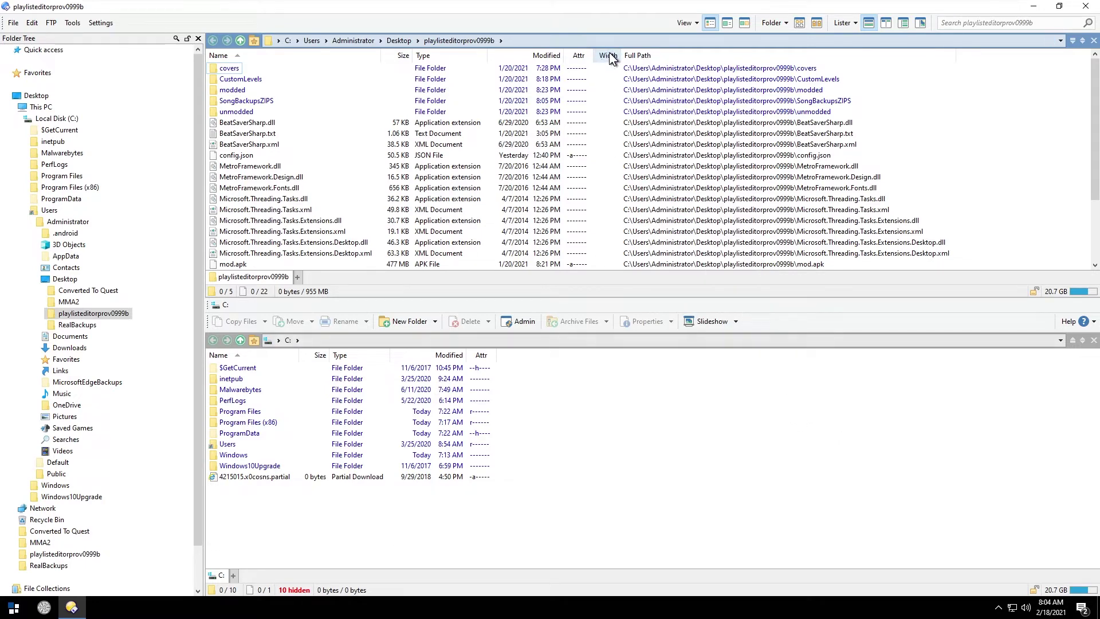
# Step: Open the first song folder inside CustomLevels in the upper file list and select cover.jpg
pyautogui.doubleClick(246, 79)
pyautogui.doubleClick(241, 69)
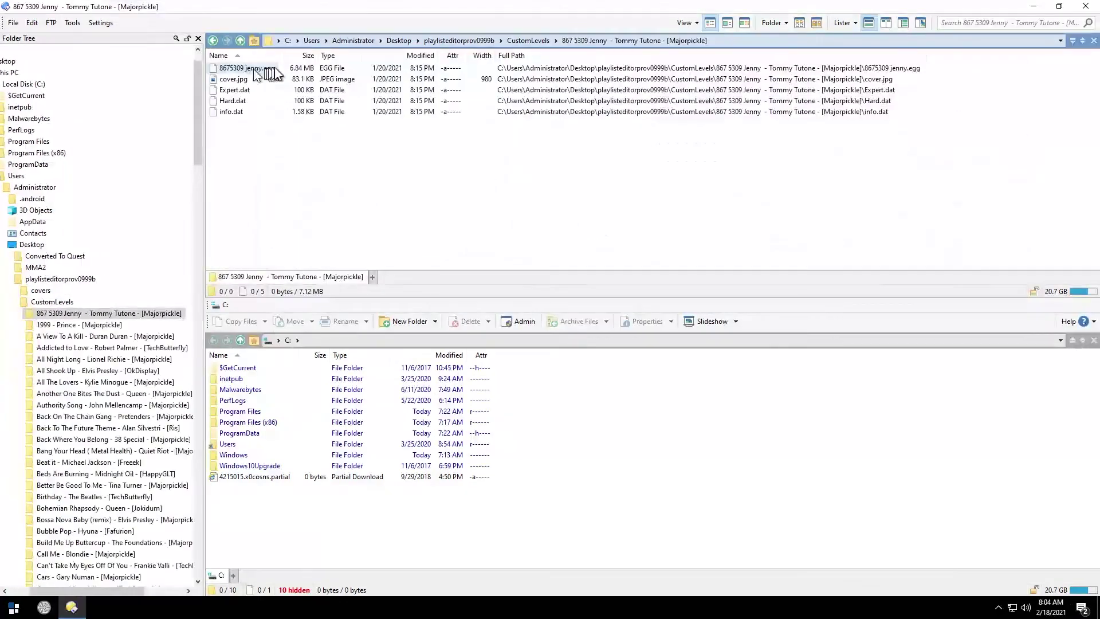
pyautogui.click(235, 79)
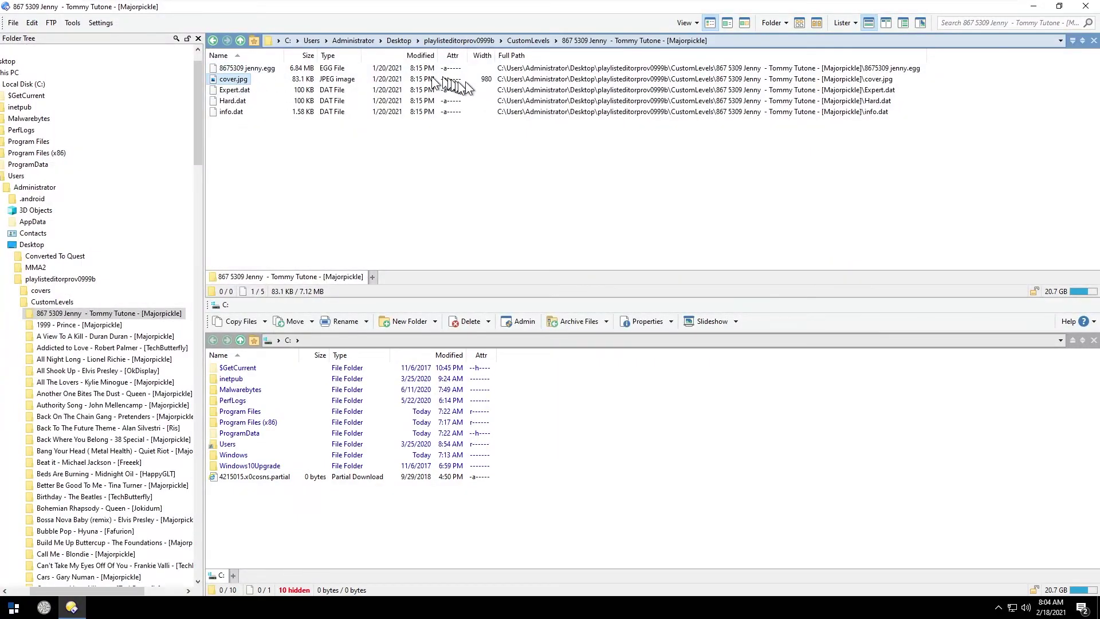
# Step: Add the picture dimensions Height column to the upper file list and check the preview tip of cover.jpg
pyautogui.rightClick(488, 56)
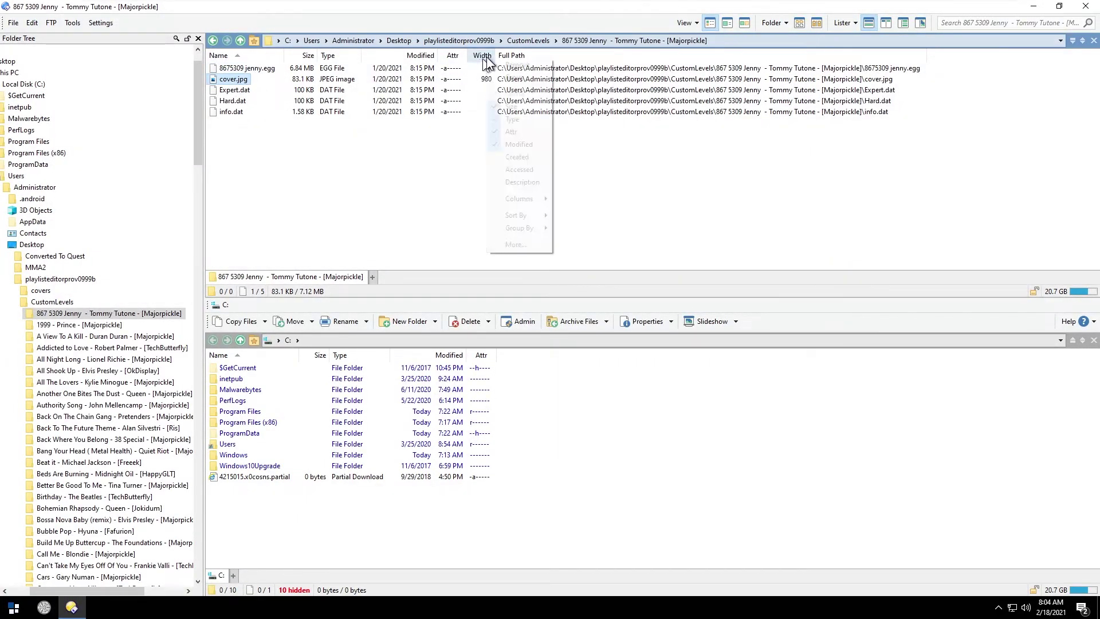
pyautogui.moveTo(511, 198)
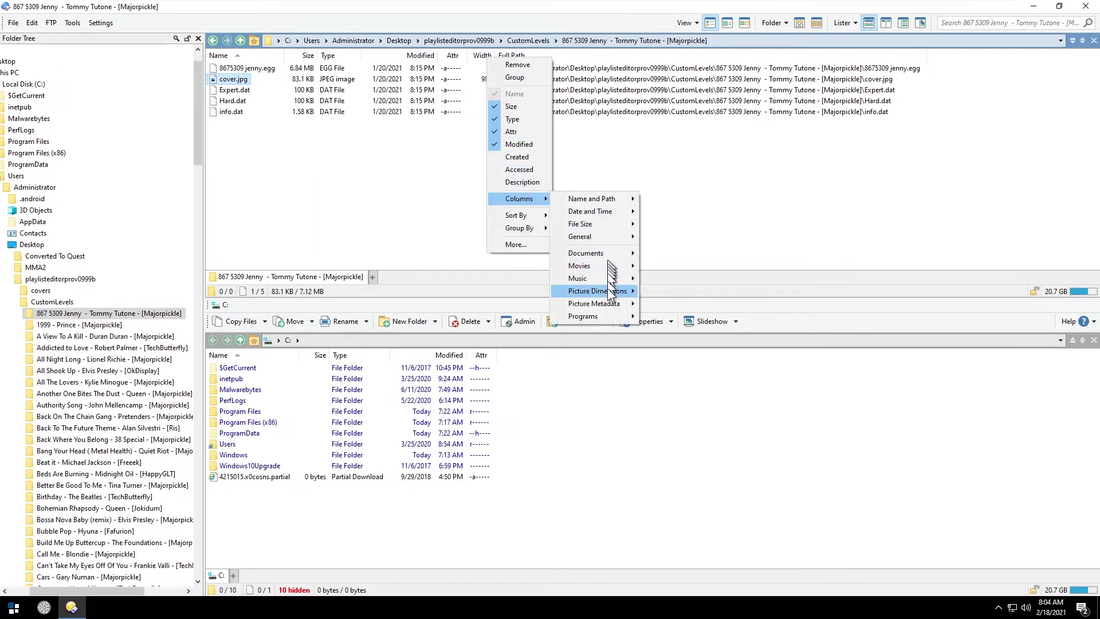
pyautogui.moveTo(613, 292)
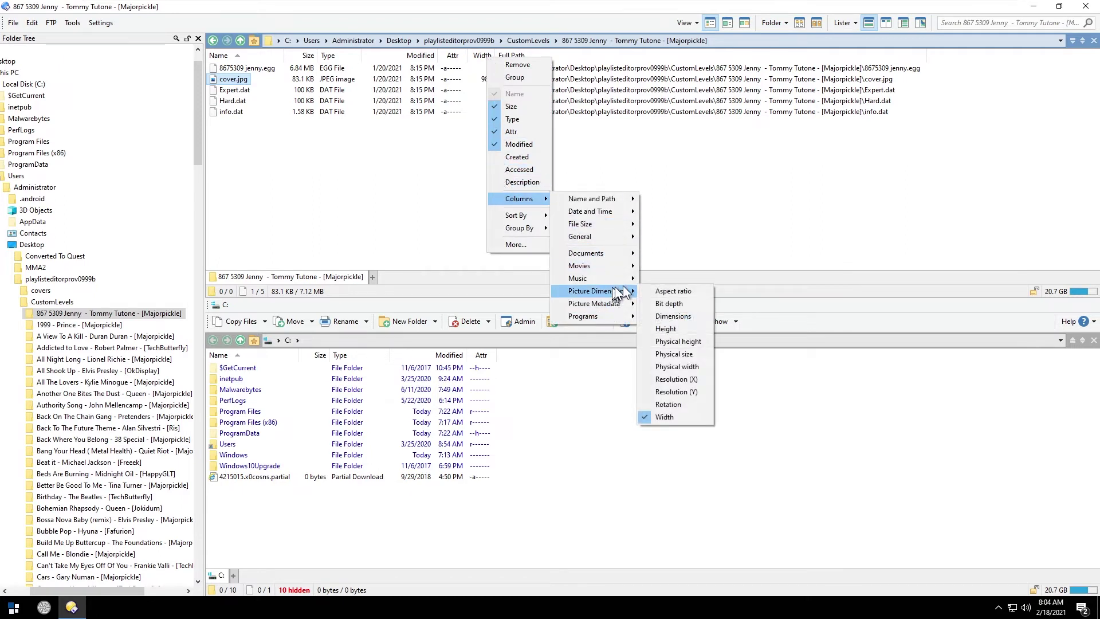
pyautogui.click(677, 329)
pyautogui.moveTo(514, 58); pyautogui.dragTo(475, 57)
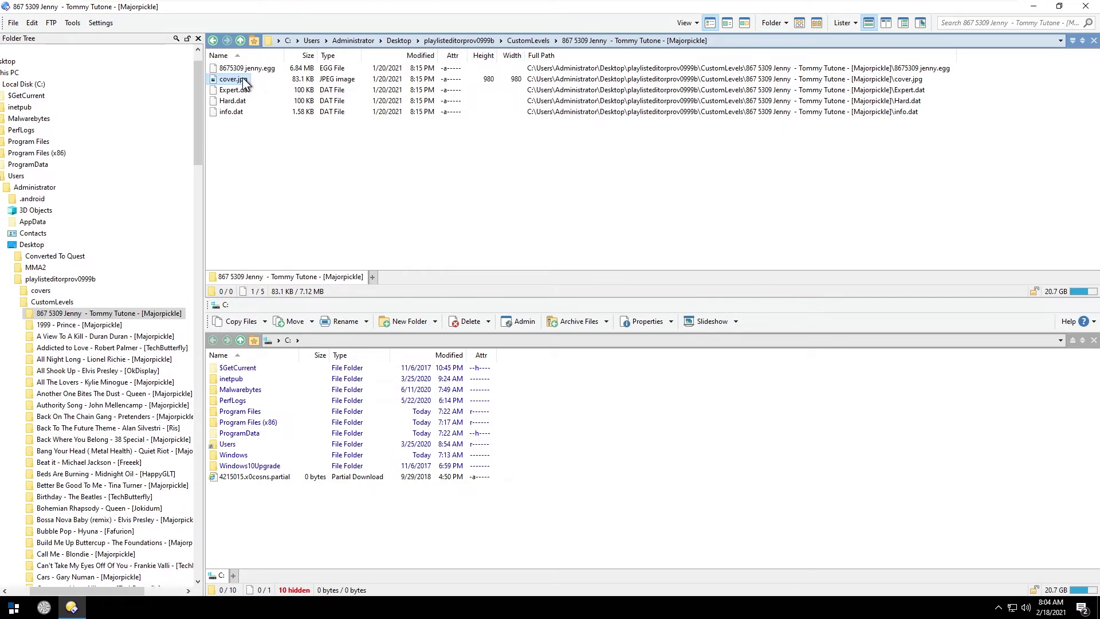
pyautogui.moveTo(244, 80)
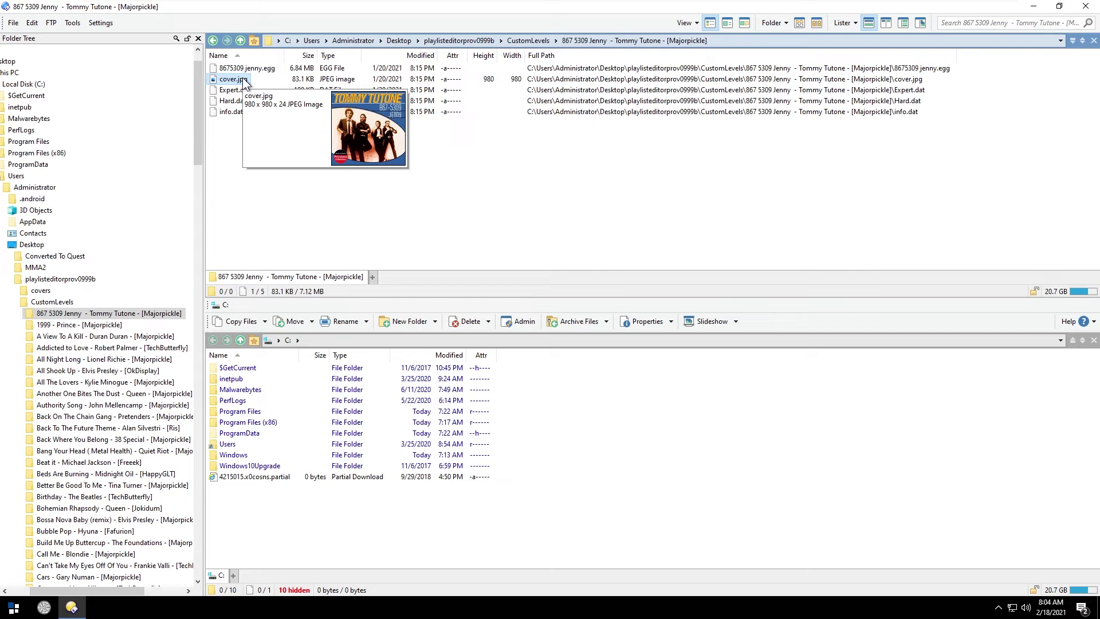
pyautogui.click(623, 202)
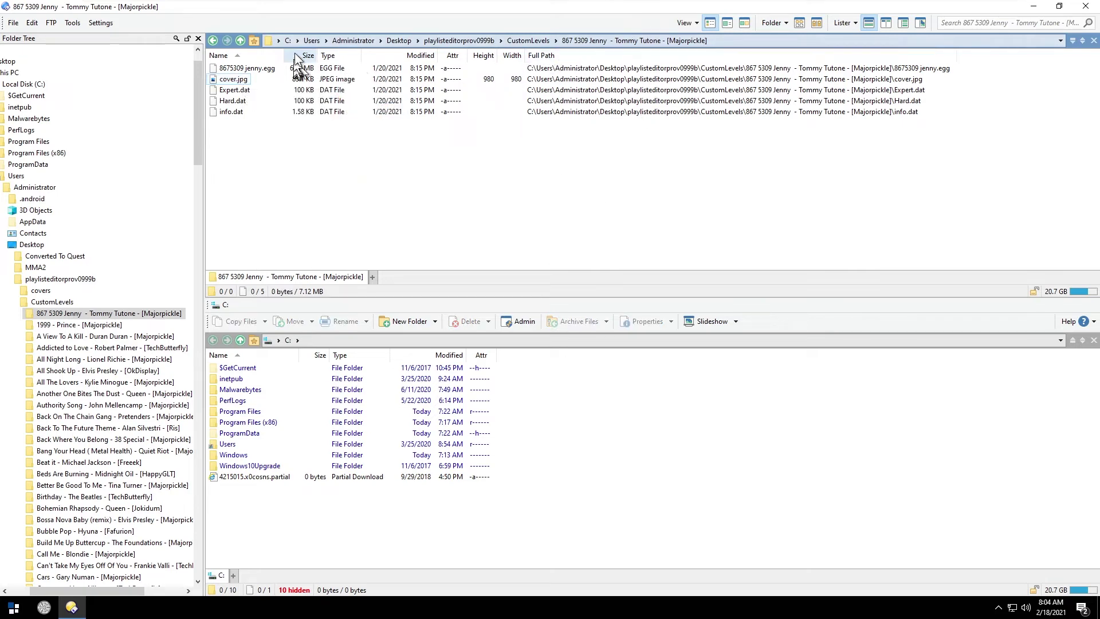
# Step: Display the Users folder, the C: drive and the Desktop in turn in the upper file list
pyautogui.click(313, 40)
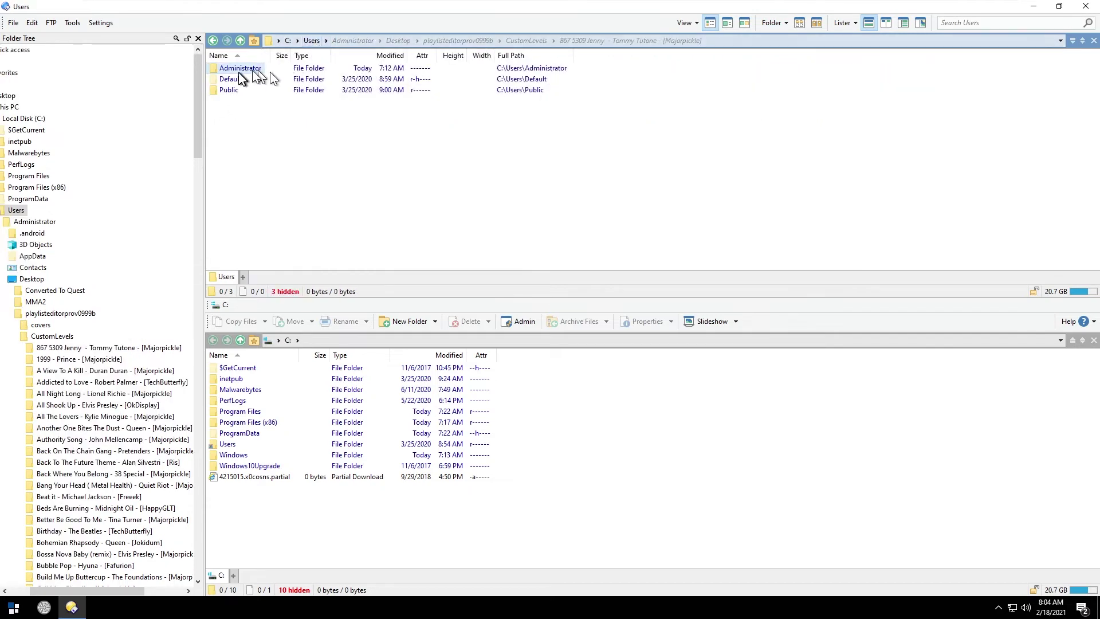
pyautogui.click(289, 40)
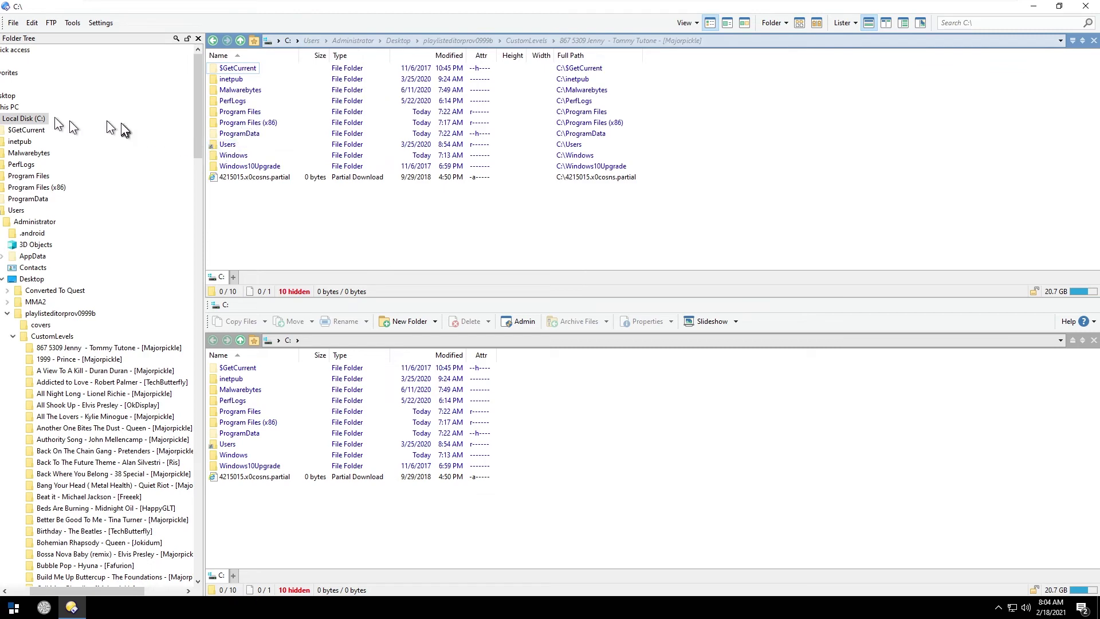
pyautogui.click(9, 96)
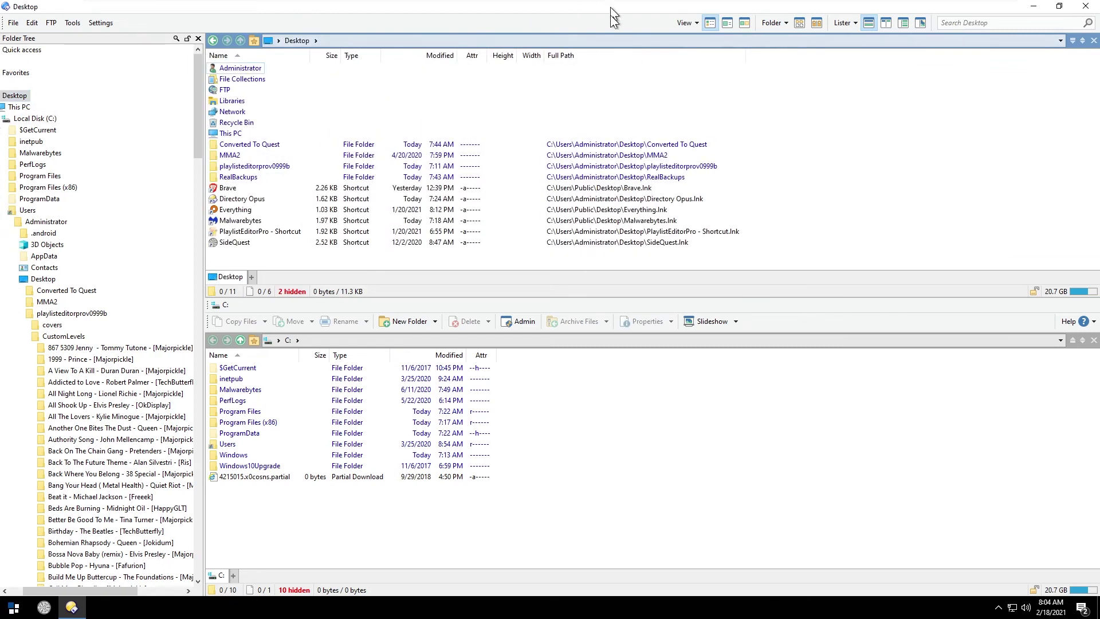
# Step: Open the full folder options for the Desktop, search the available columns for "height" and clear the search
pyautogui.rightClick(397, 60)
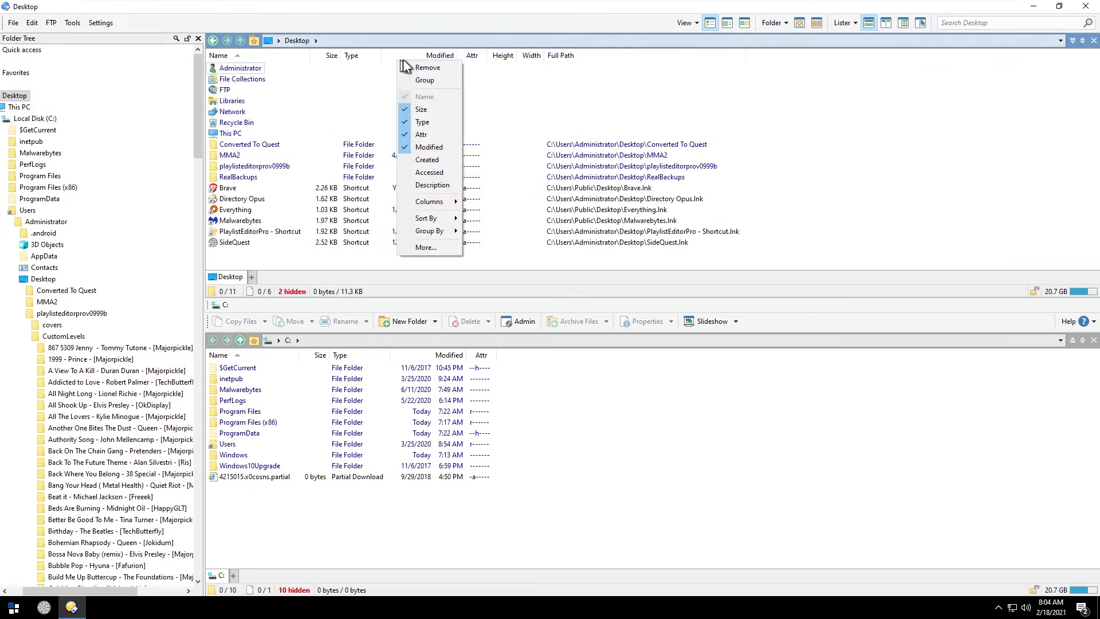
pyautogui.click(424, 248)
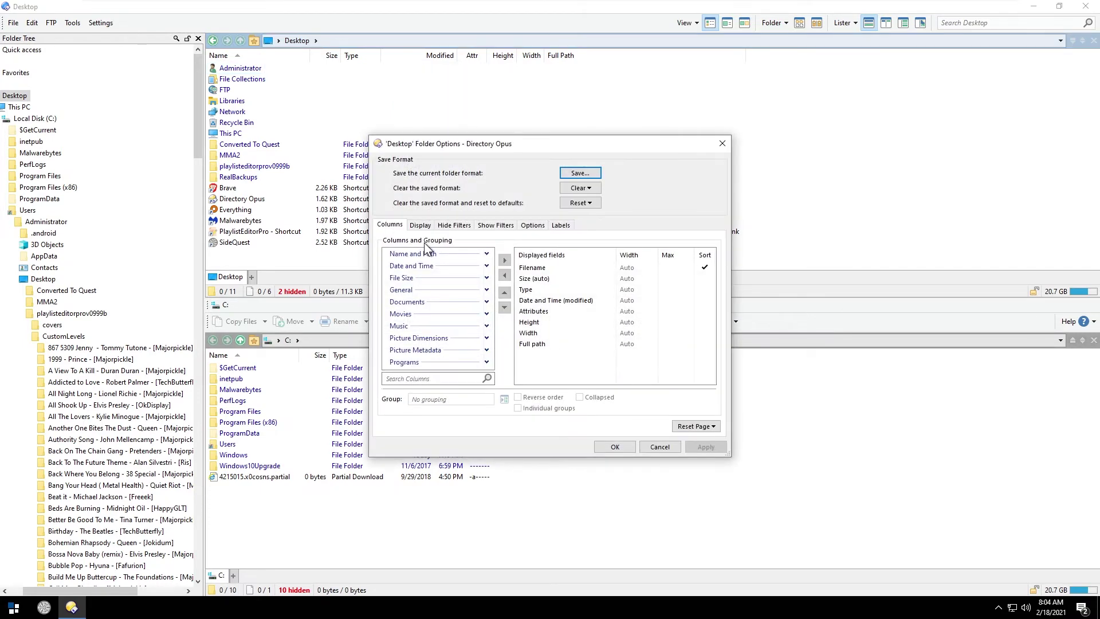
pyautogui.moveTo(477, 147); pyautogui.dragTo(524, 108)
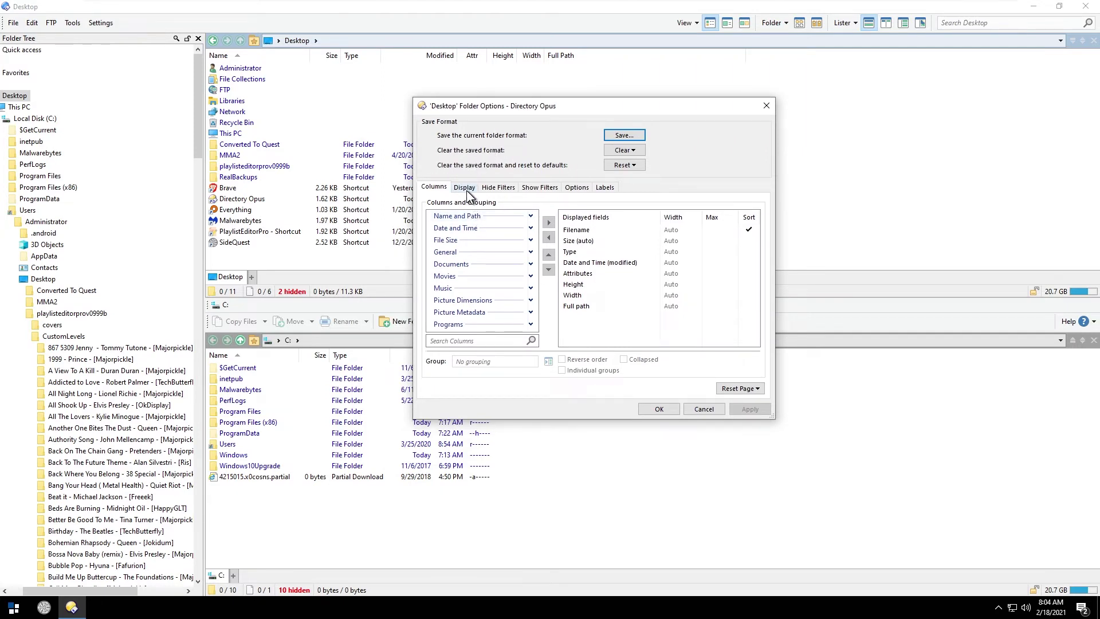
pyautogui.click(478, 339)
pyautogui.write('height')
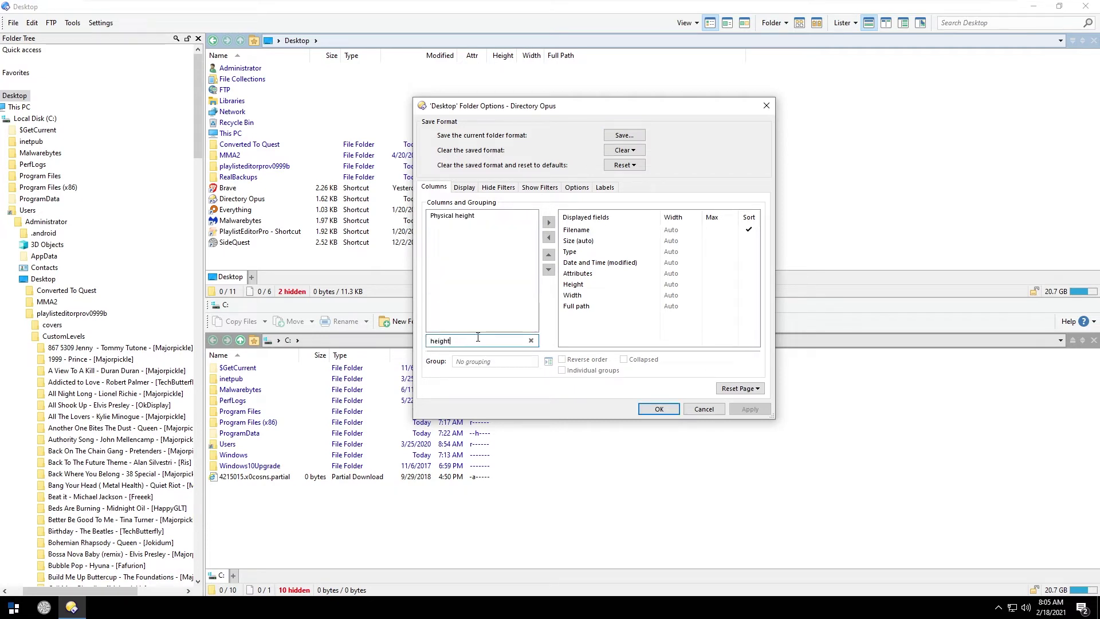
pyautogui.click(531, 340)
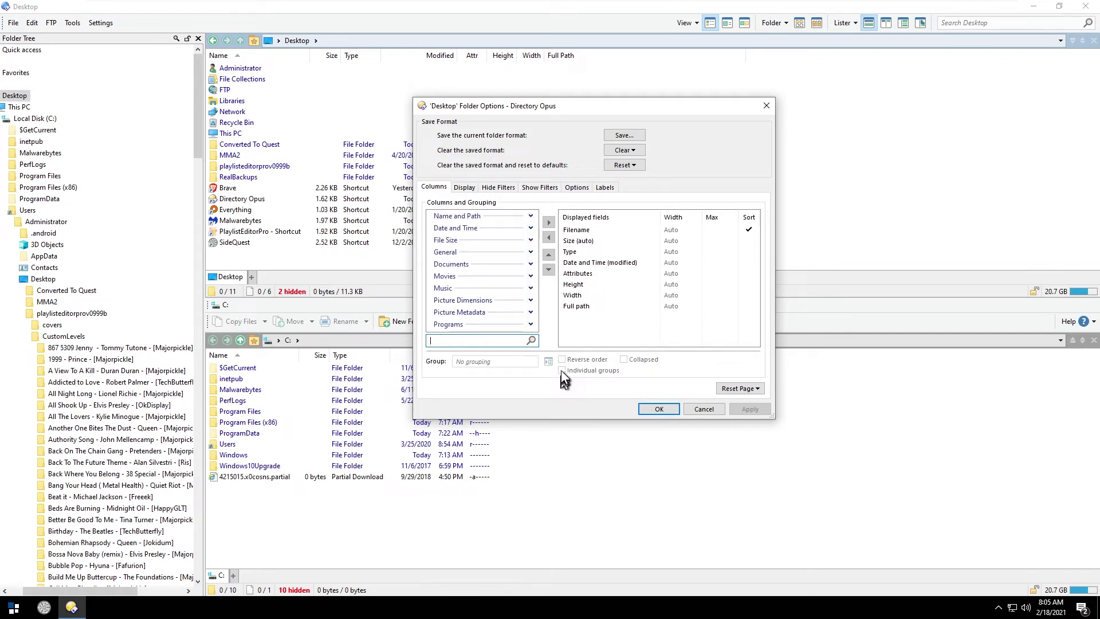
# Step: Look through the Display, Hide Filters, Show Filters, Labels and Options pages of the Desktop folder options
pyautogui.click(465, 188)
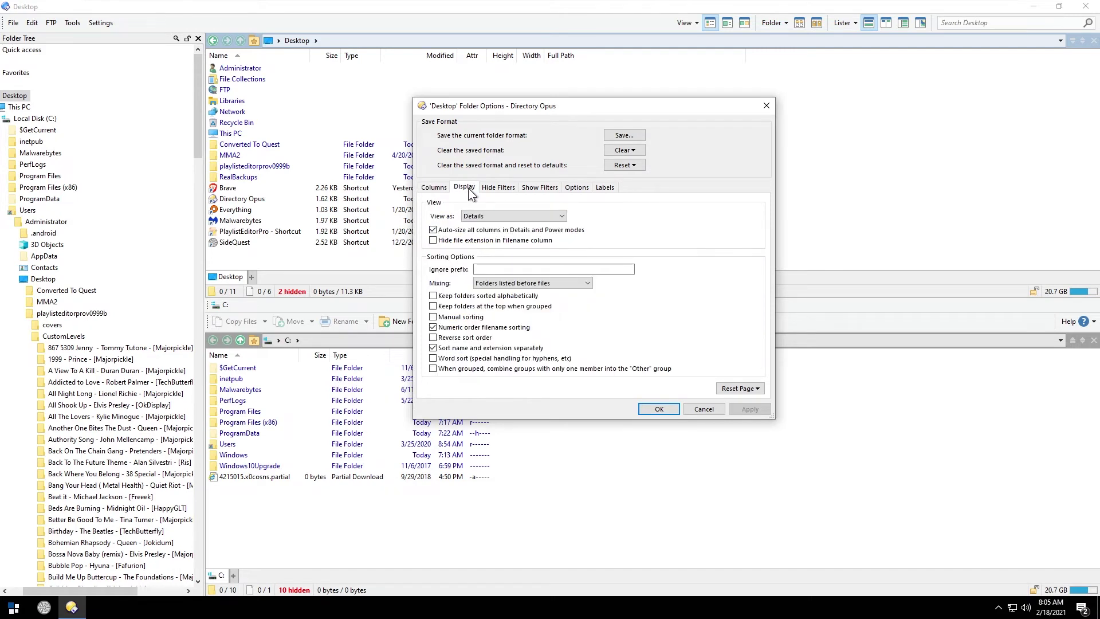
pyautogui.click(496, 188)
pyautogui.click(537, 188)
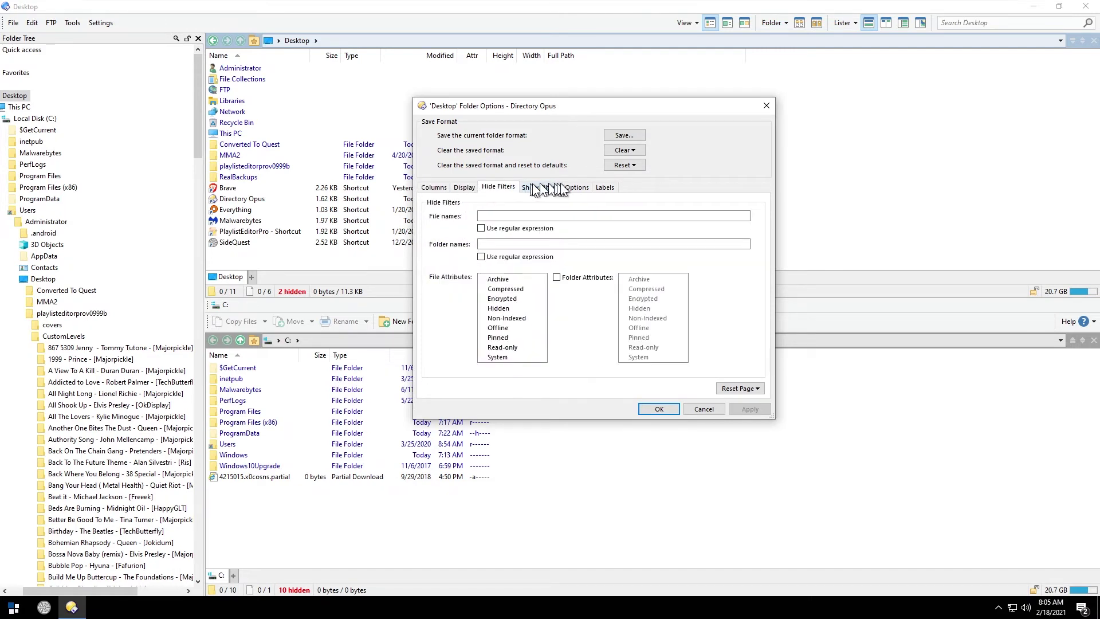
pyautogui.click(577, 188)
pyautogui.click(604, 188)
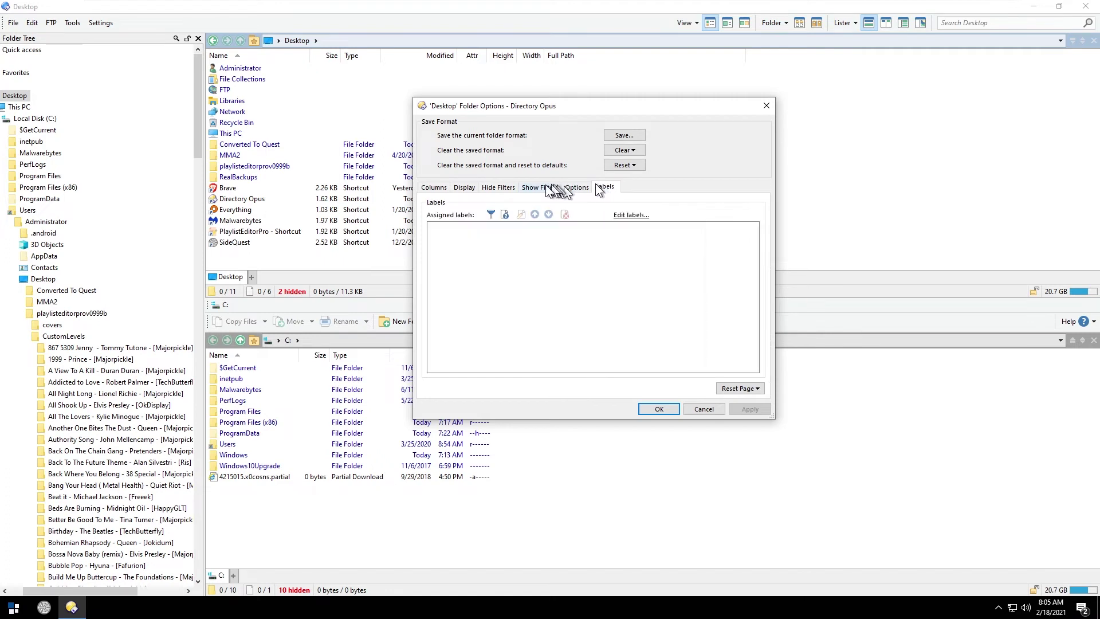
pyautogui.click(576, 187)
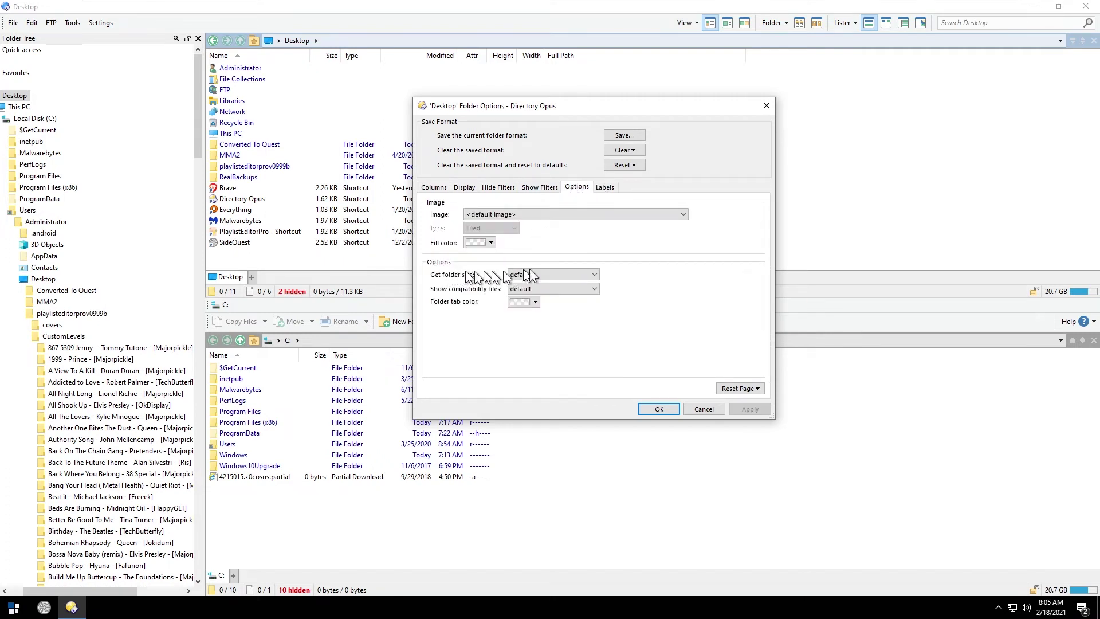
# Step: Set Get folder sizes to automatic for the Desktop folder and apply the folder options
pyautogui.click(594, 275)
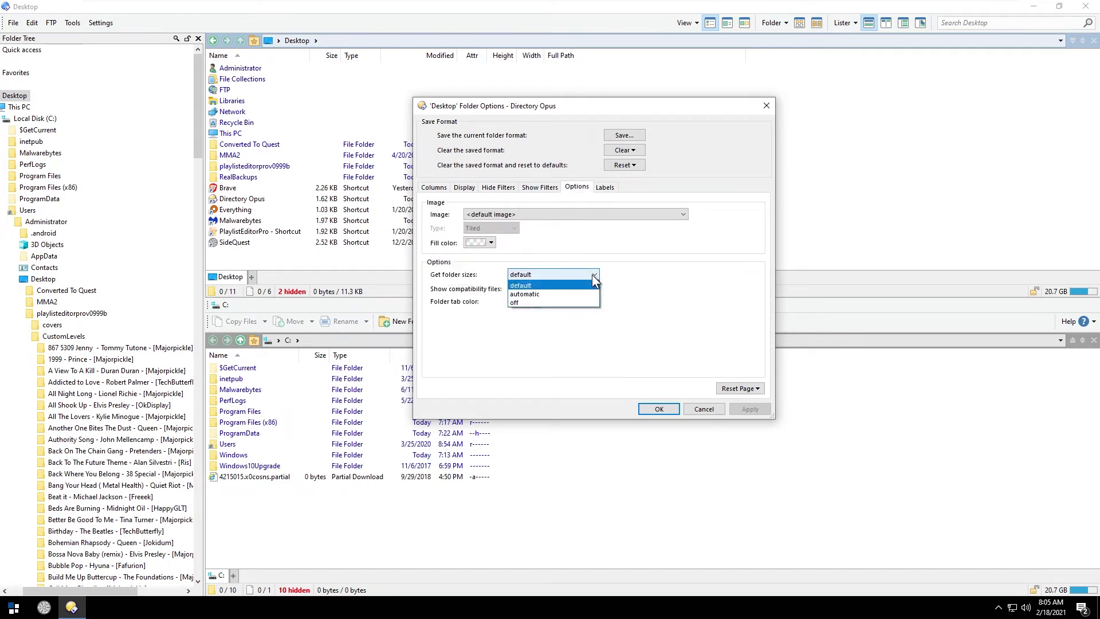
pyautogui.click(544, 293)
pyautogui.click(755, 409)
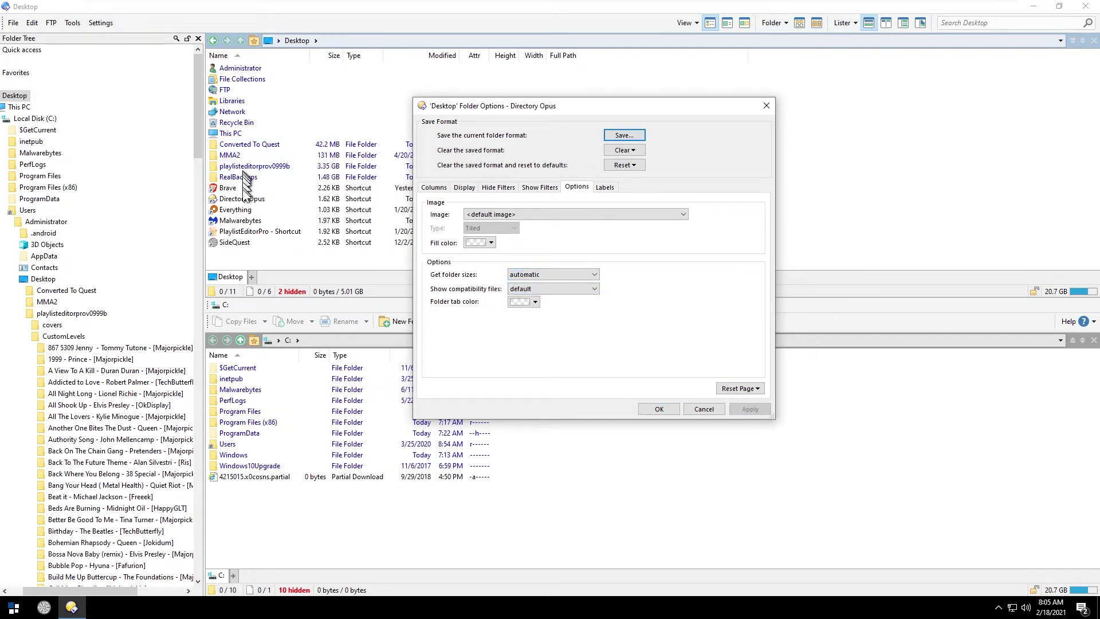
pyautogui.click(659, 409)
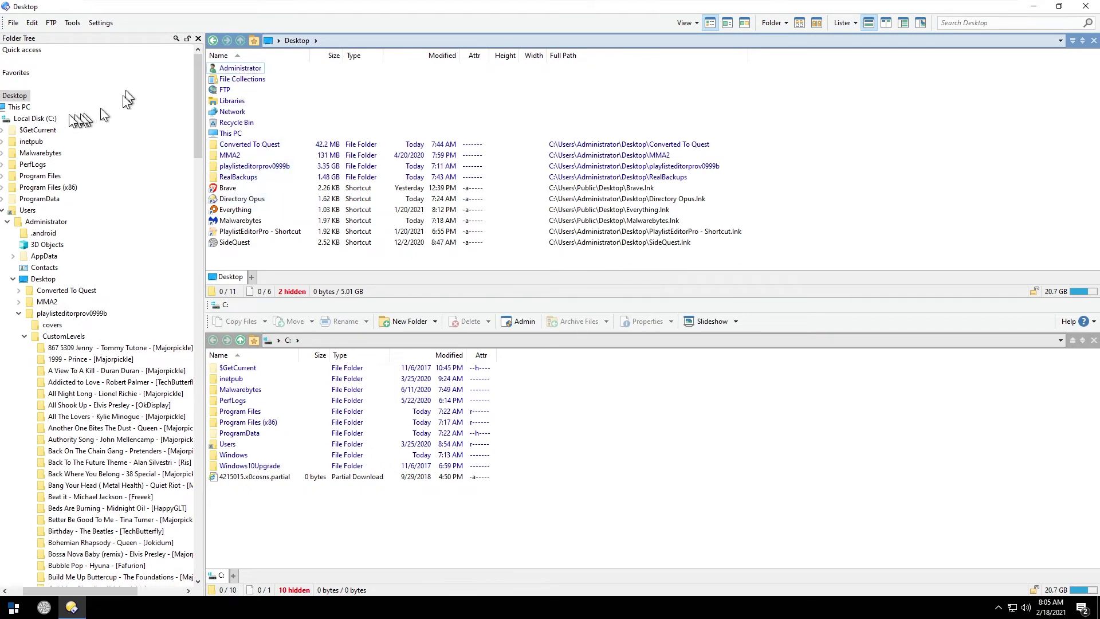
# Step: Open the C: drive and its Windows folder in the upper file list and examine the servicing folder's size details
pyautogui.click(35, 118)
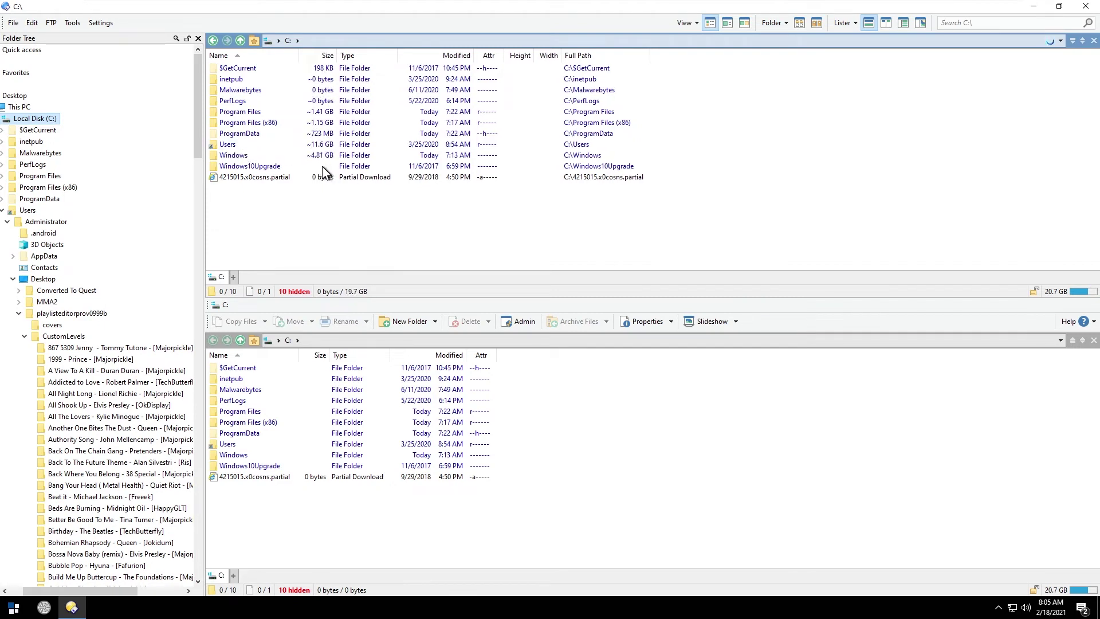
pyautogui.click(223, 160)
pyautogui.doubleClick(223, 160)
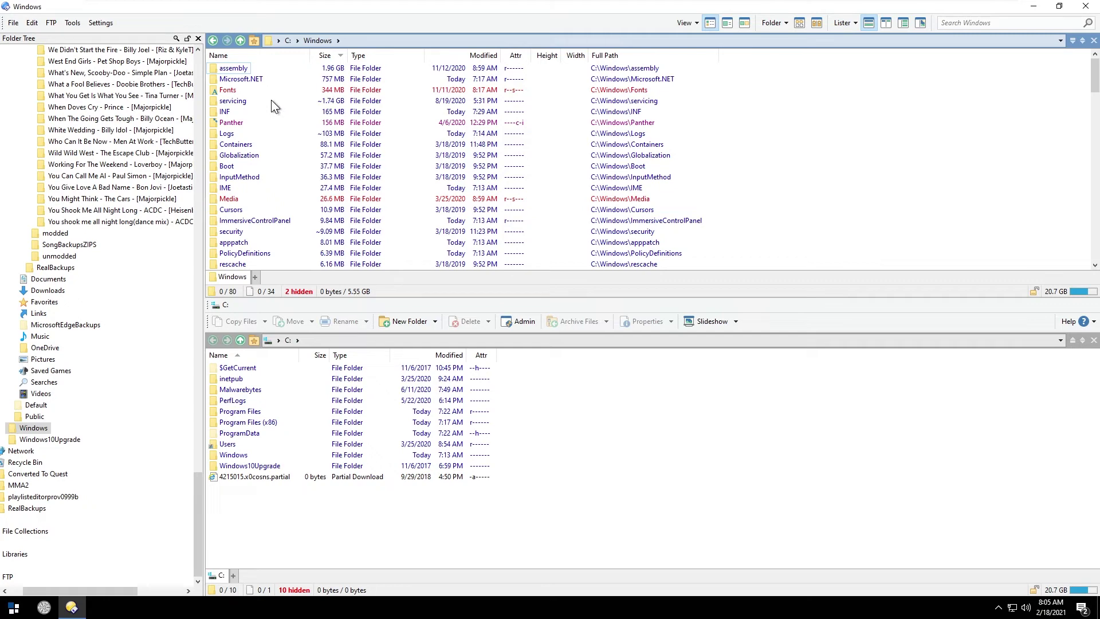
pyautogui.moveTo(244, 103)
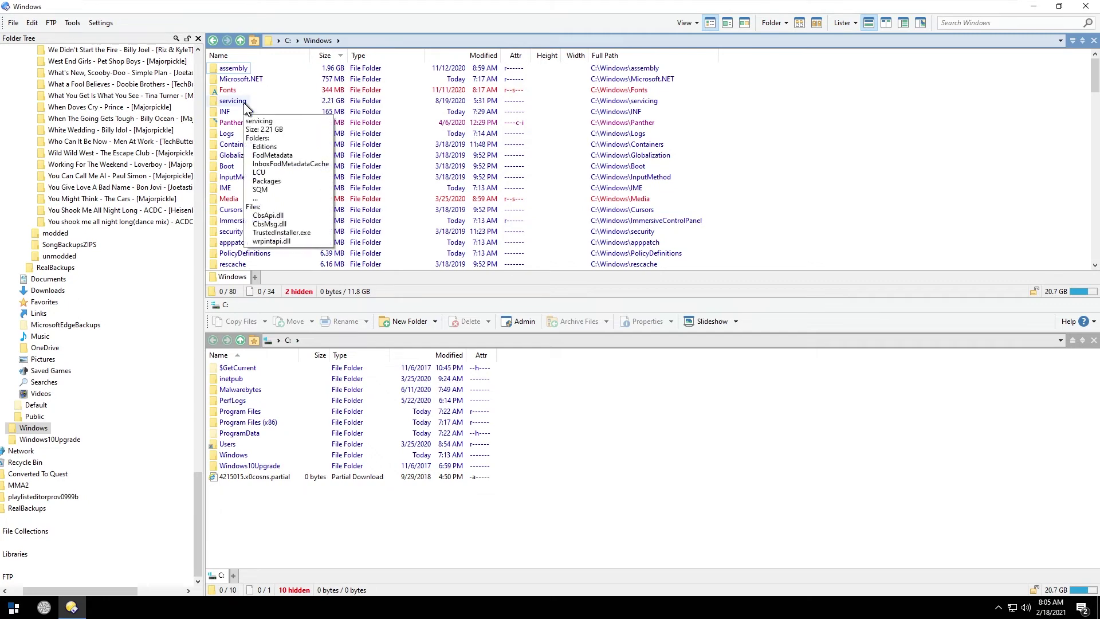
# Step: Sort the Windows folder by size, open System32, sort it by size and narrow its Name column
pyautogui.click(325, 55)
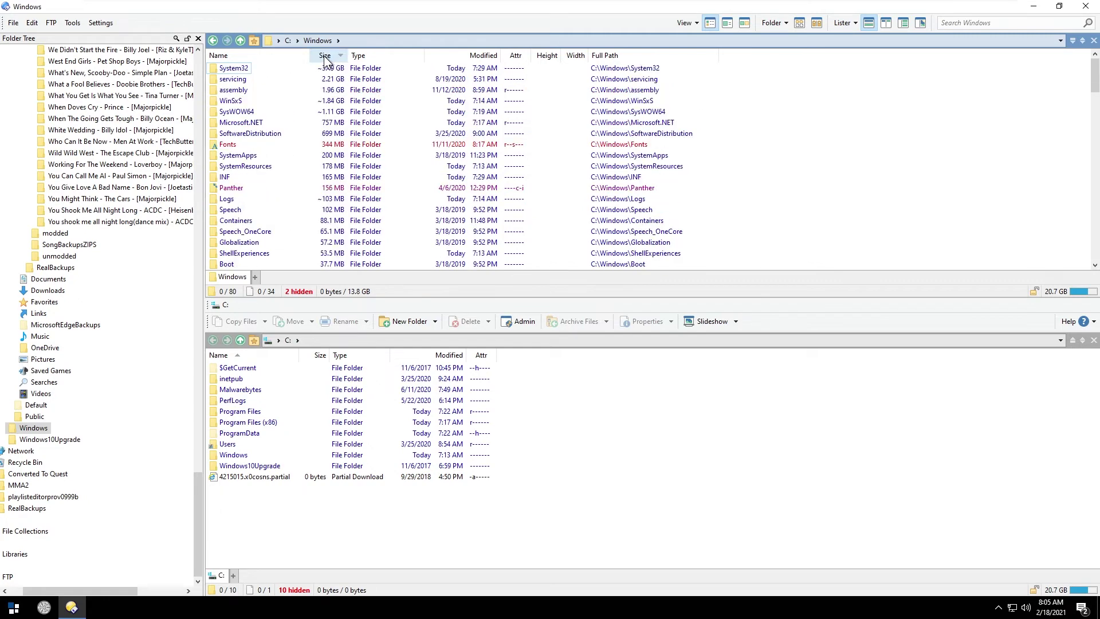
pyautogui.click(233, 70)
pyautogui.doubleClick(233, 69)
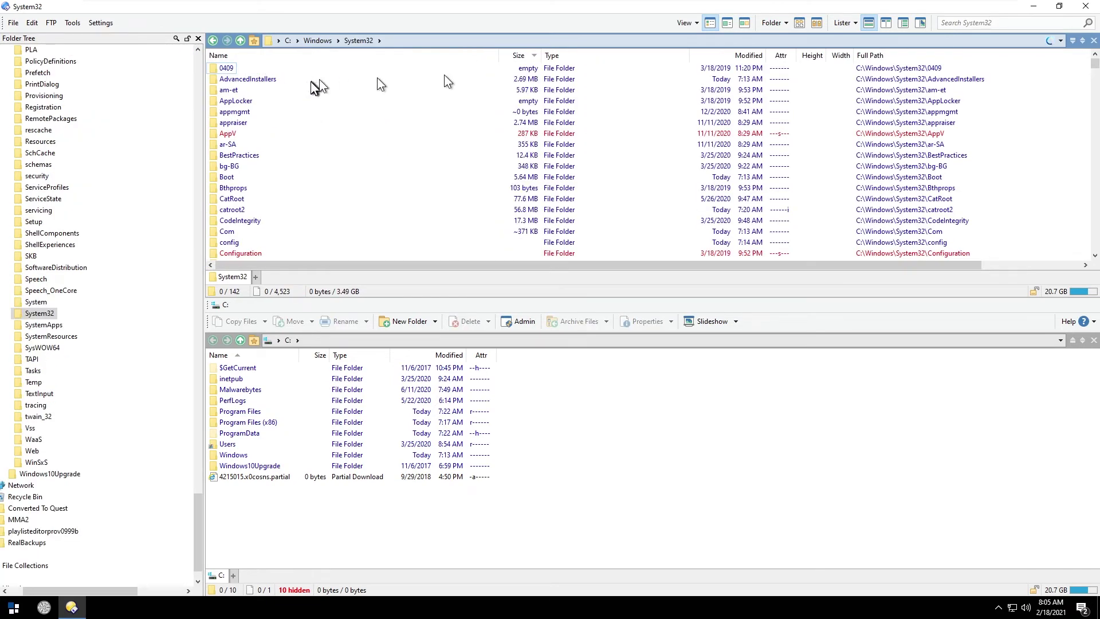
pyautogui.click(519, 56)
pyautogui.click(521, 55)
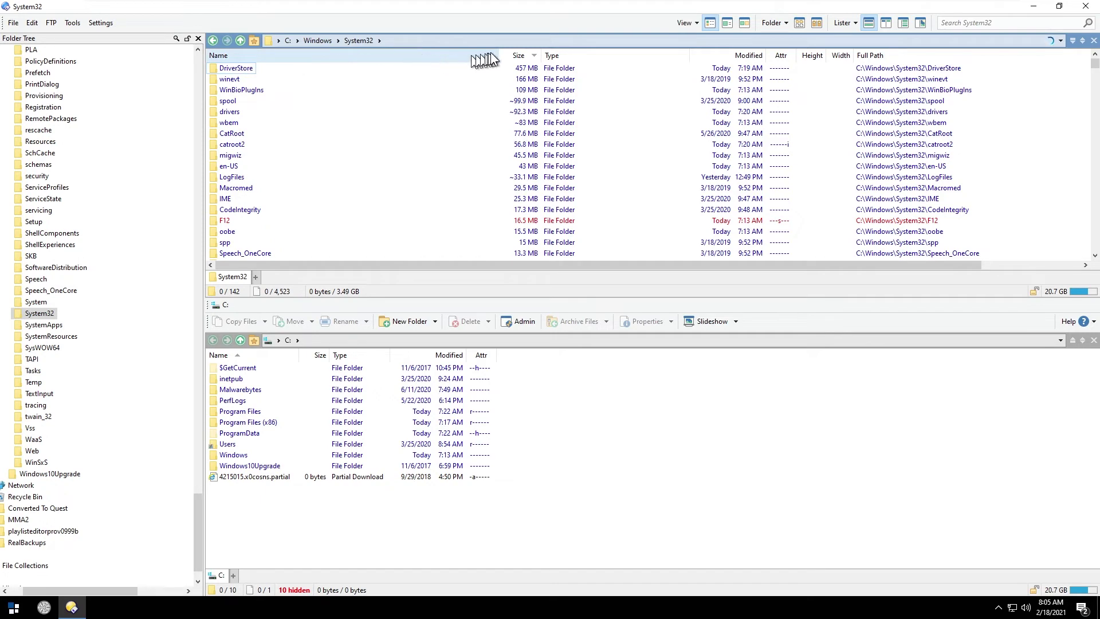
pyautogui.moveTo(498, 55); pyautogui.dragTo(286, 61)
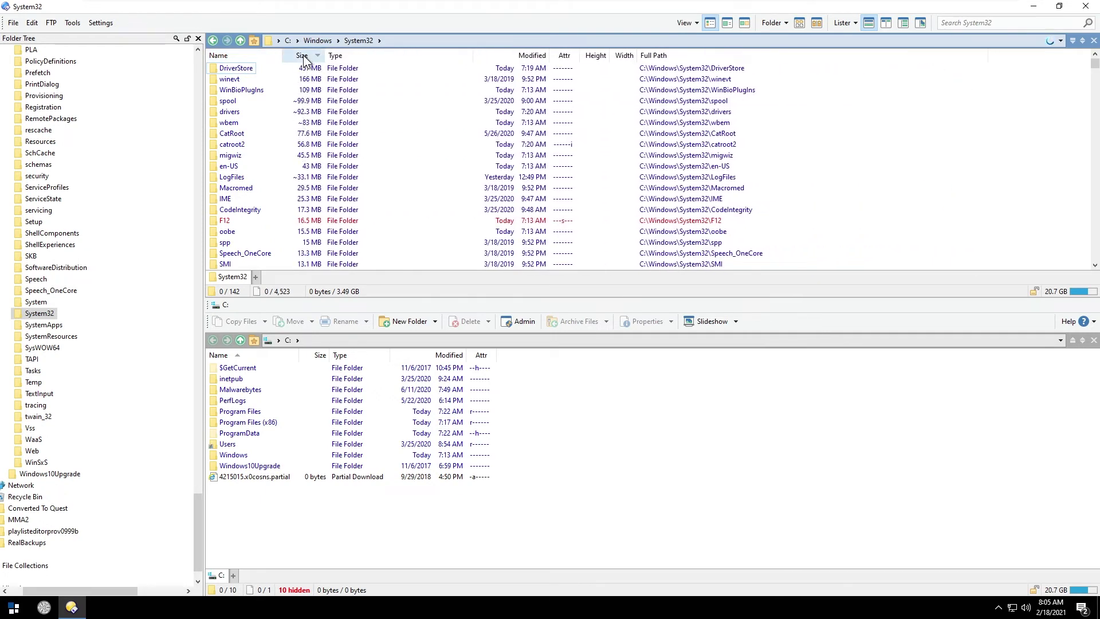
# Step: Open the System32 folder options and look through the Get folder sizes choices and the display settings
pyautogui.rightClick(303, 55)
pyautogui.click(322, 241)
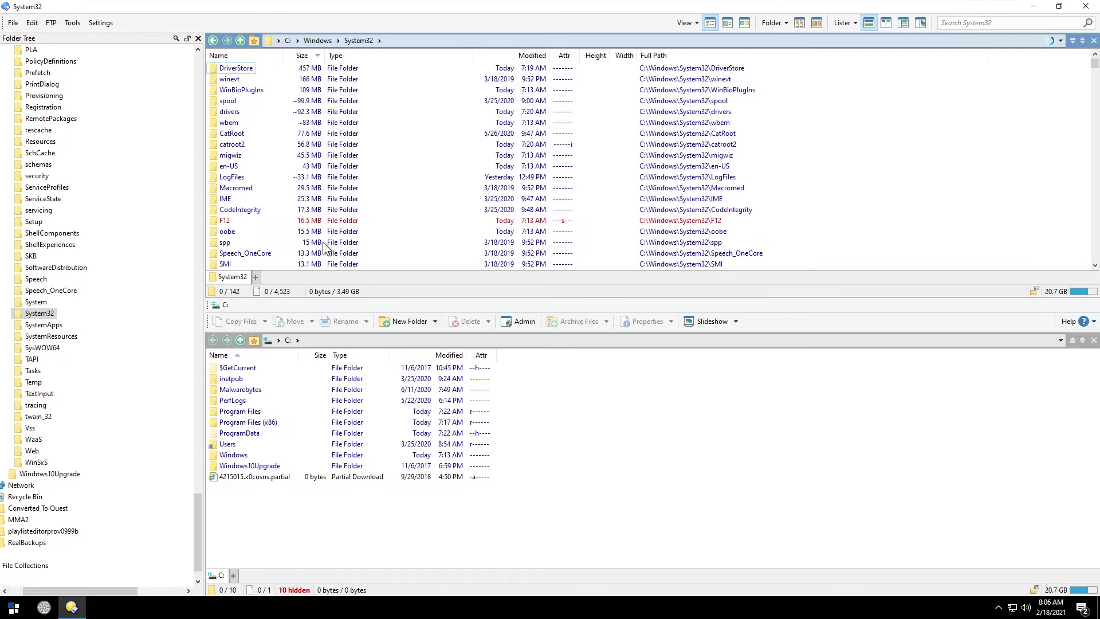
pyautogui.click(532, 225)
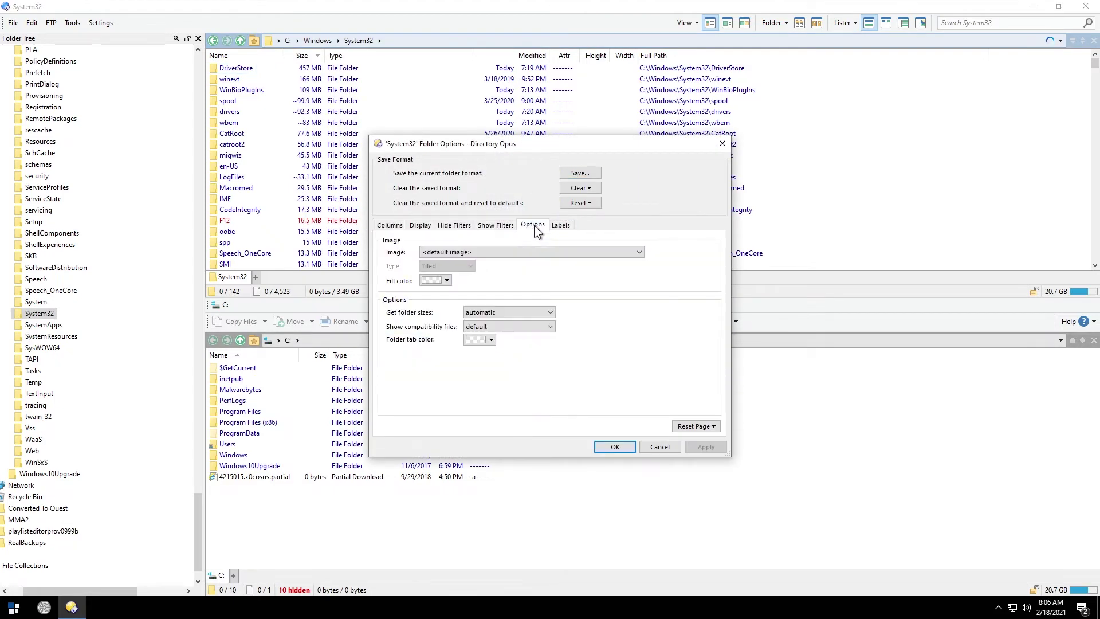
pyautogui.click(504, 327)
pyautogui.click(493, 337)
pyautogui.click(529, 308)
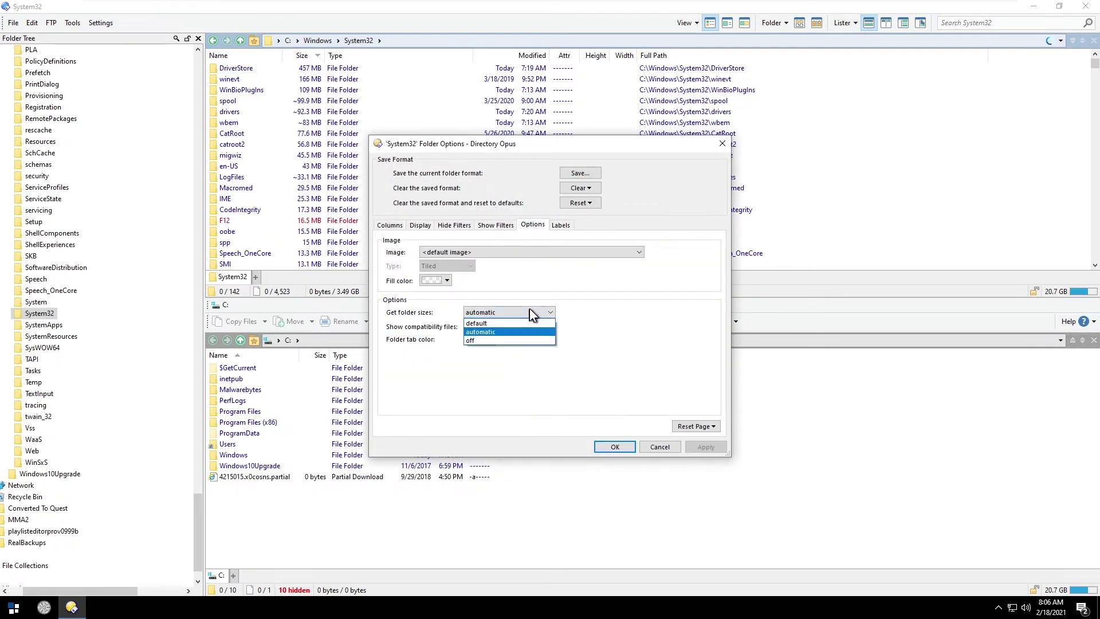
pyautogui.click(530, 308)
pyautogui.click(417, 227)
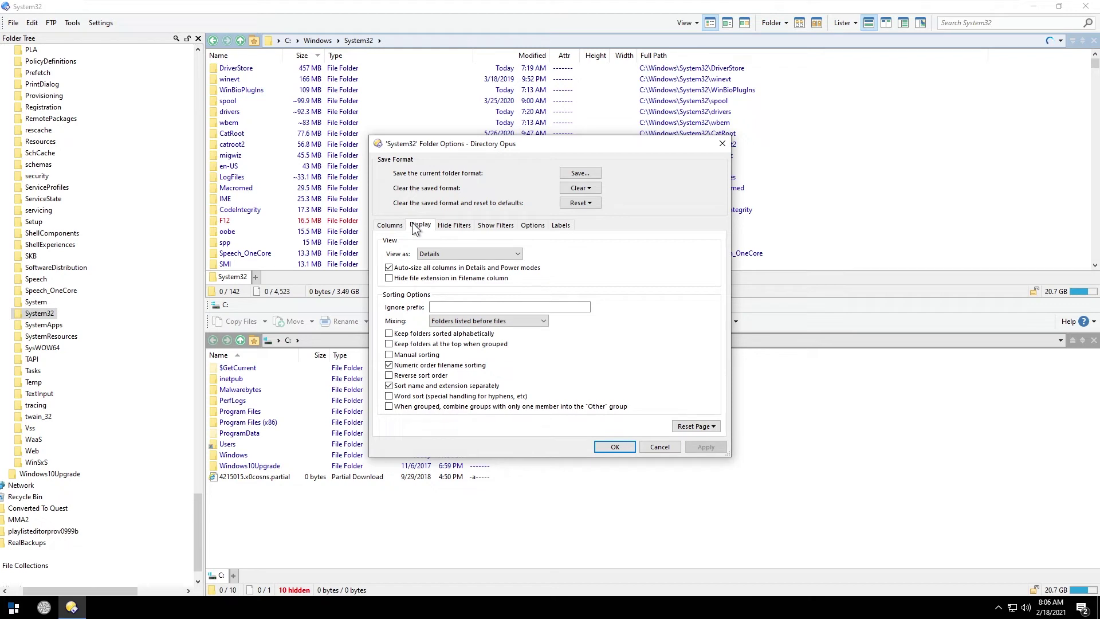
# Step: Search the available columns for "size", add Size on disk (relative) to the System32 folder and apply the folder options
pyautogui.click(393, 228)
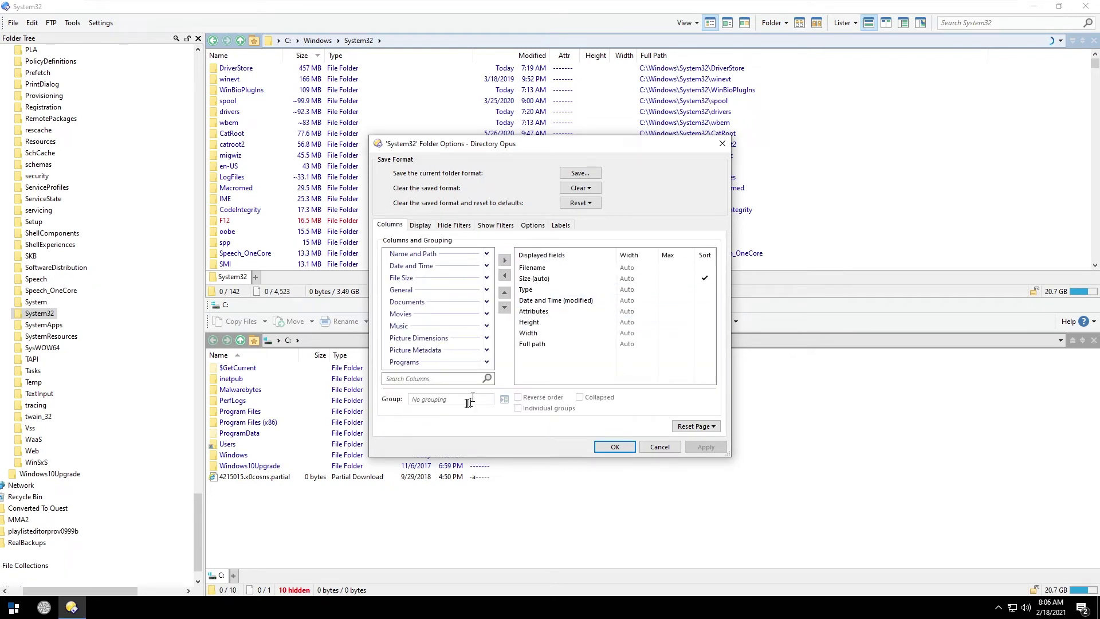
pyautogui.click(448, 380)
pyautogui.write('spac')
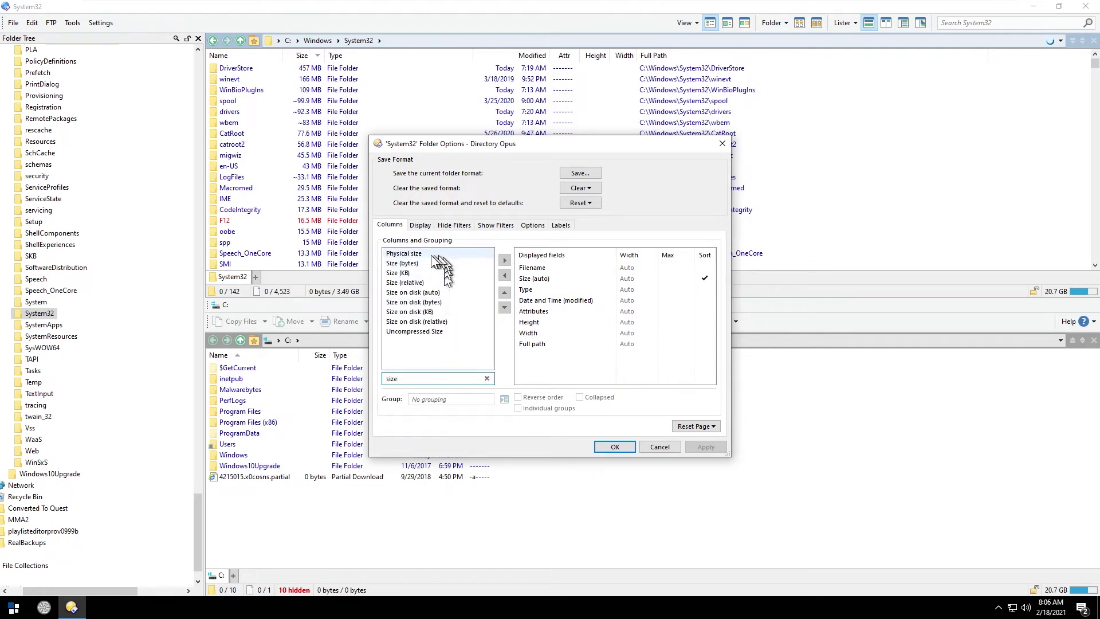
pyautogui.doubleClick(409, 322)
pyautogui.click(705, 447)
pyautogui.click(623, 447)
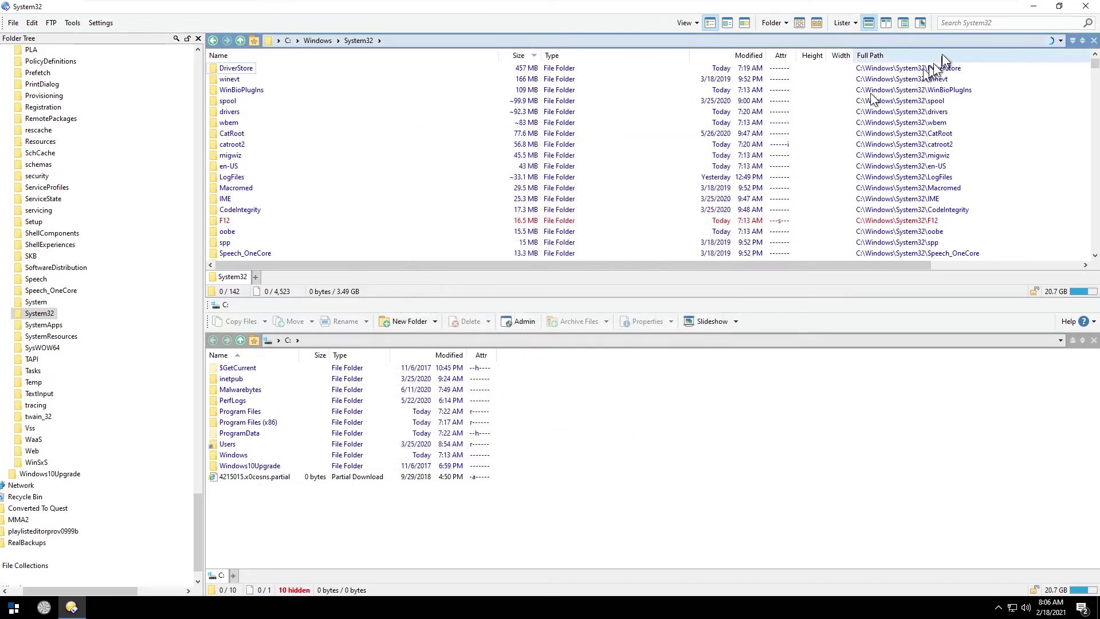
# Step: Move the Relative Size on Disk column between Name and Size and narrow the Name column
pyautogui.moveTo(837, 269); pyautogui.dragTo(990, 265)
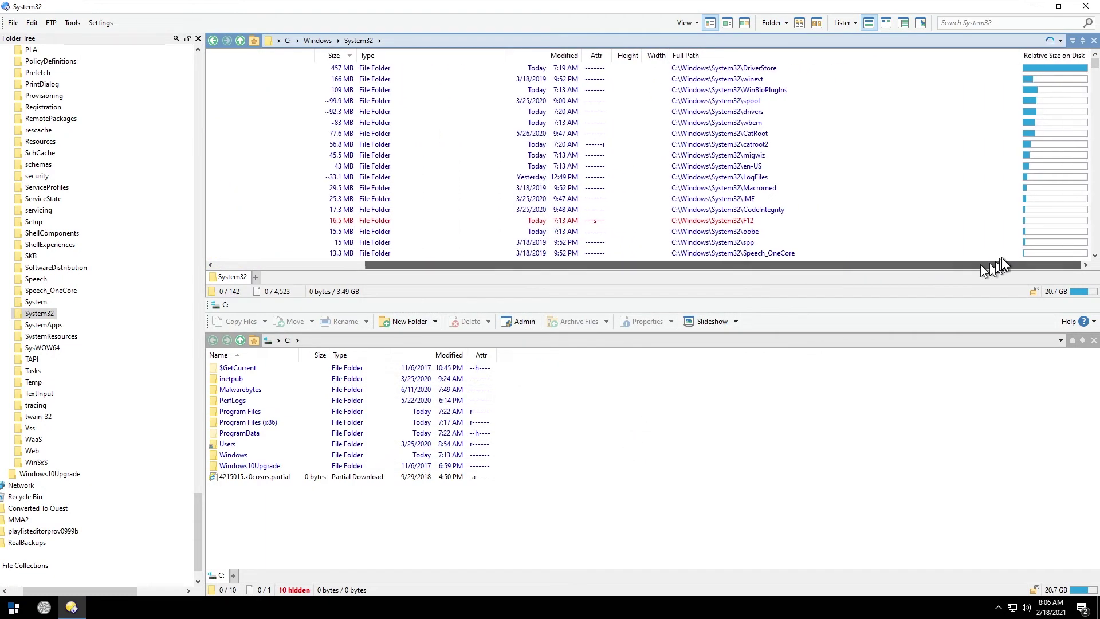
pyautogui.moveTo(129, 97); pyautogui.dragTo(317, 56)
pyautogui.moveTo(571, 269); pyautogui.dragTo(358, 273)
pyautogui.moveTo(497, 54); pyautogui.dragTo(293, 55)
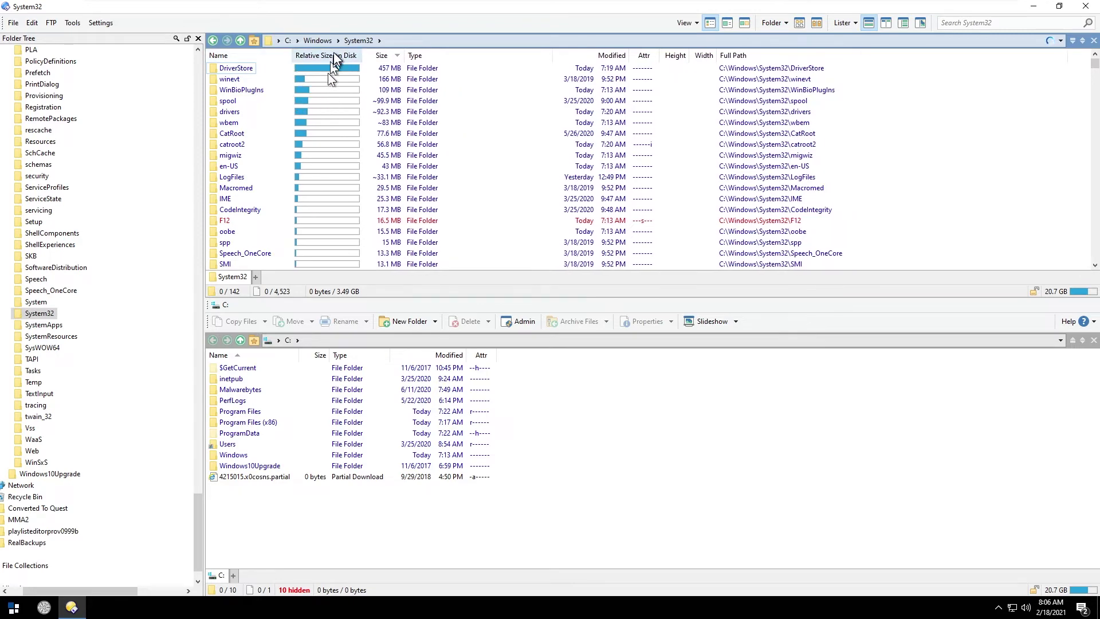
# Step: Go to the C: drive, sort it by Relative Size on Disk and open the Administrator folder inside Users
pyautogui.click(288, 40)
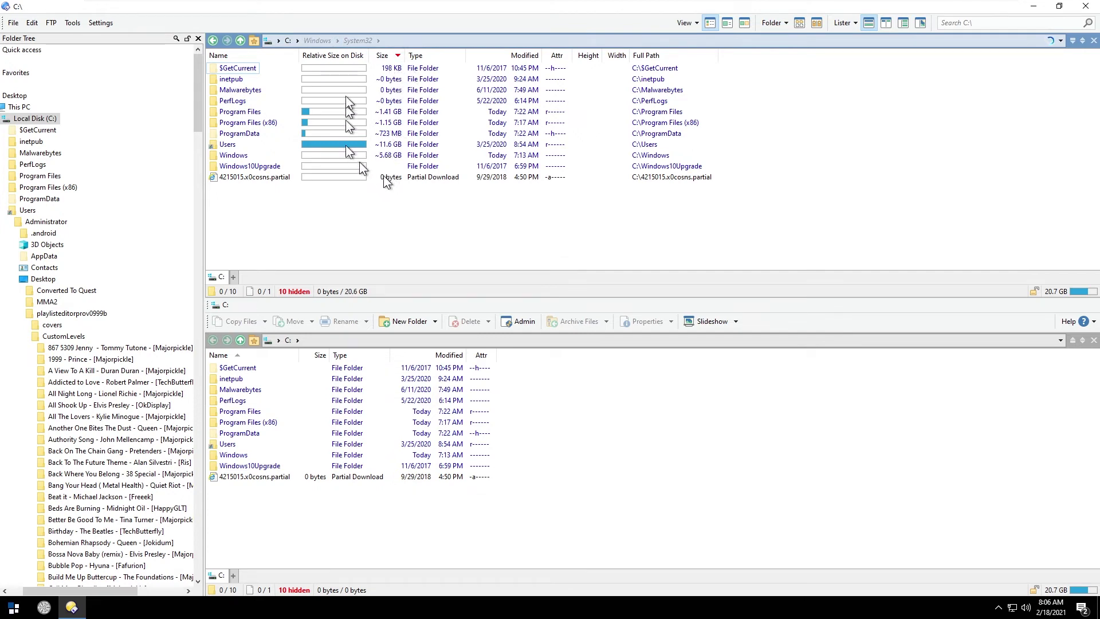
pyautogui.click(316, 53)
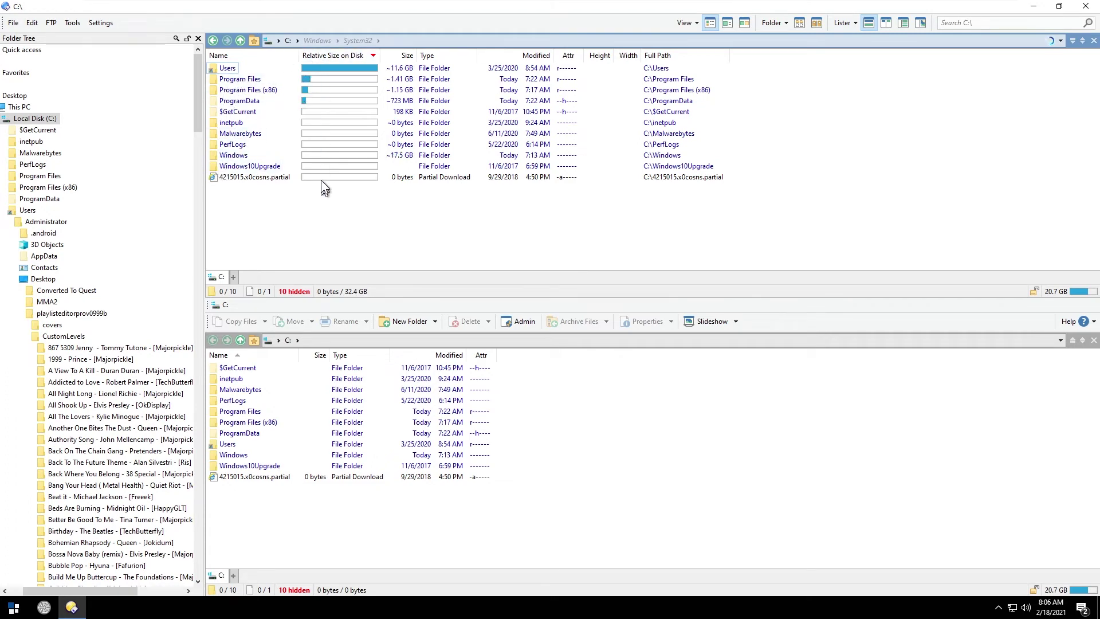
pyautogui.doubleClick(227, 69)
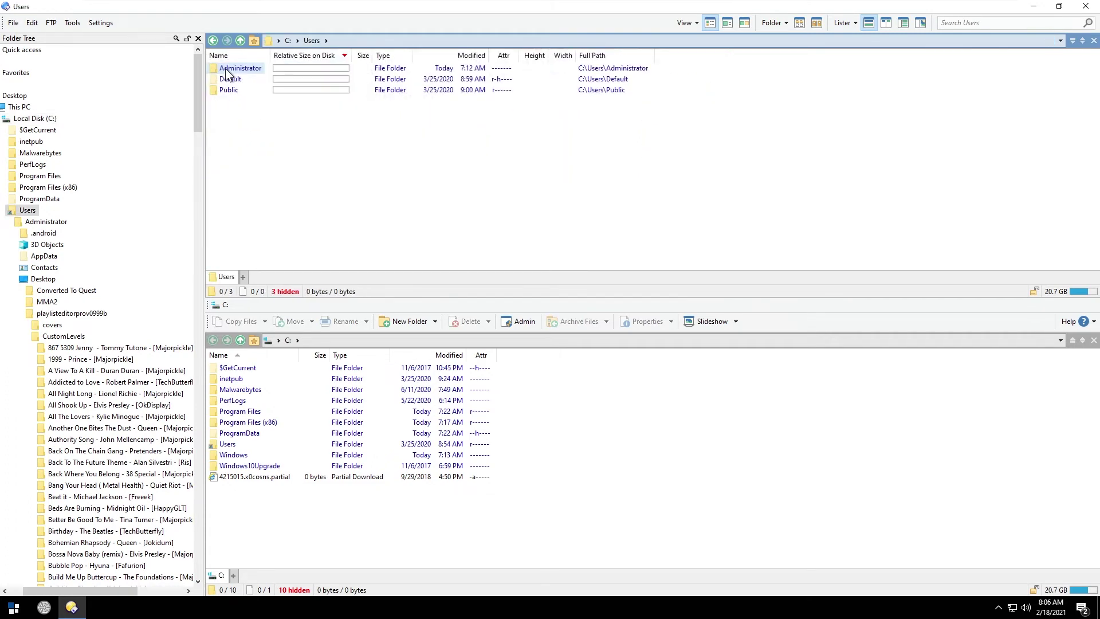
pyautogui.doubleClick(225, 70)
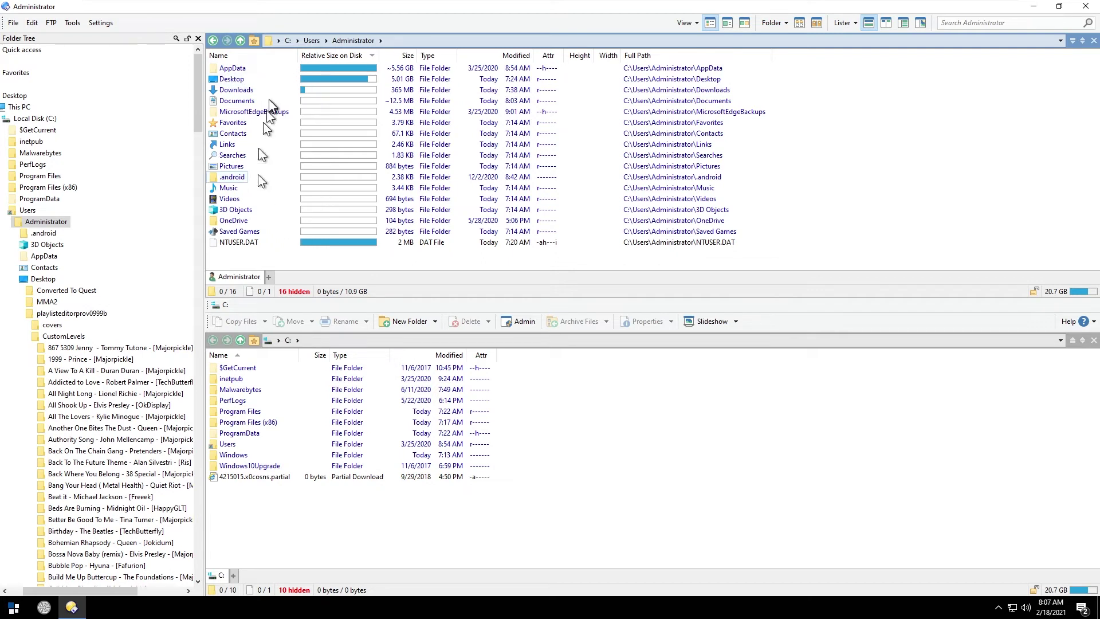
# Step: Add the SHA-1 checksum column to the upper file list and place it right after Relative Size on Disk
pyautogui.rightClick(645, 54)
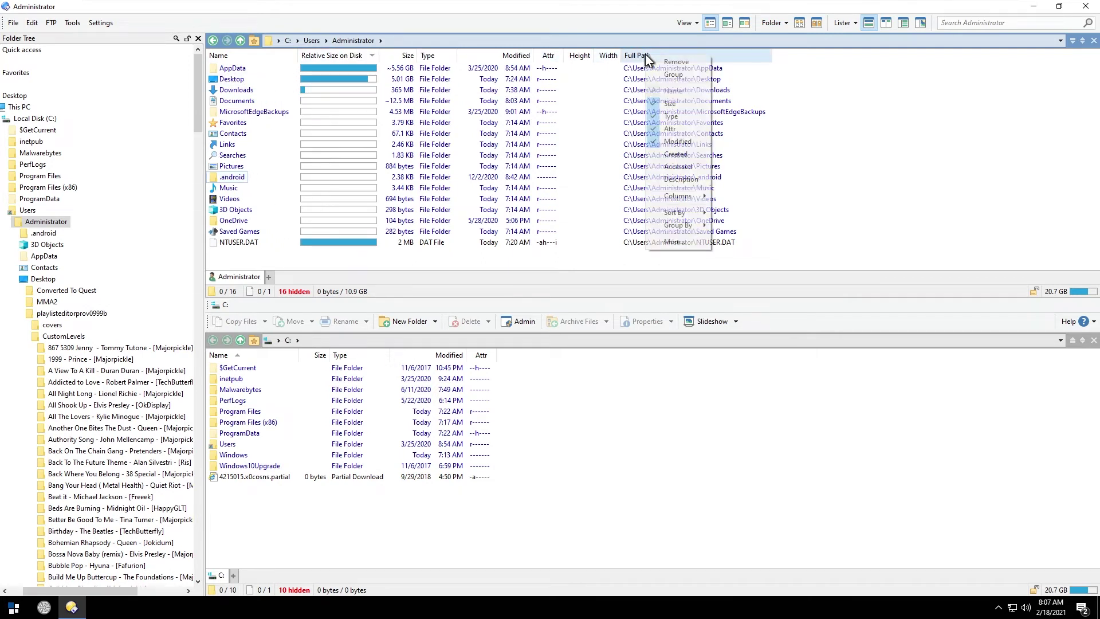
pyautogui.moveTo(672, 197)
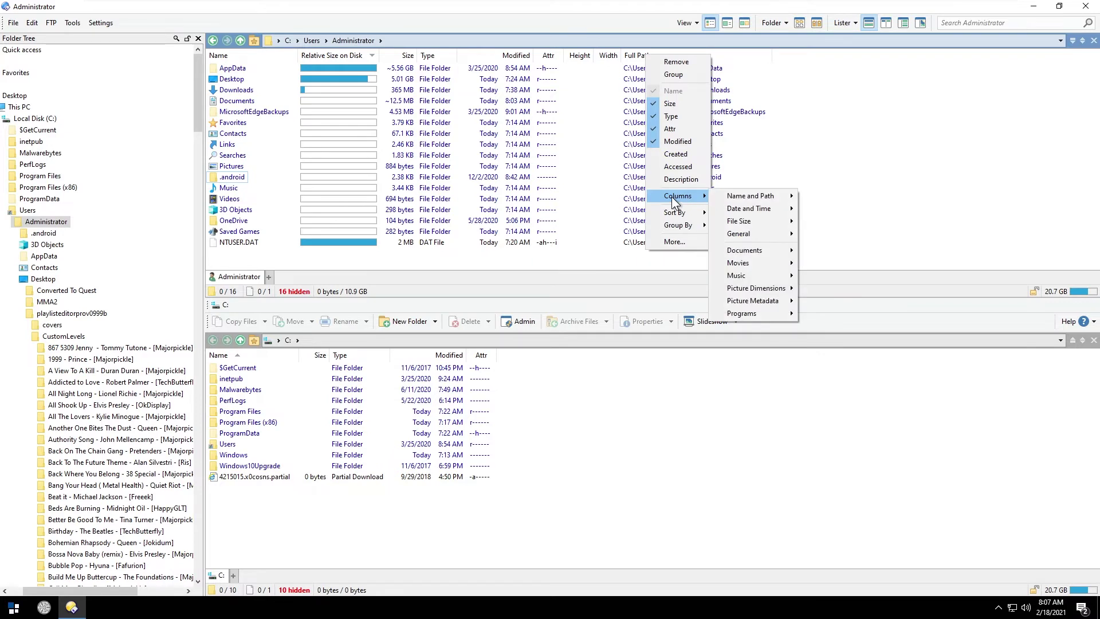
pyautogui.moveTo(747, 228)
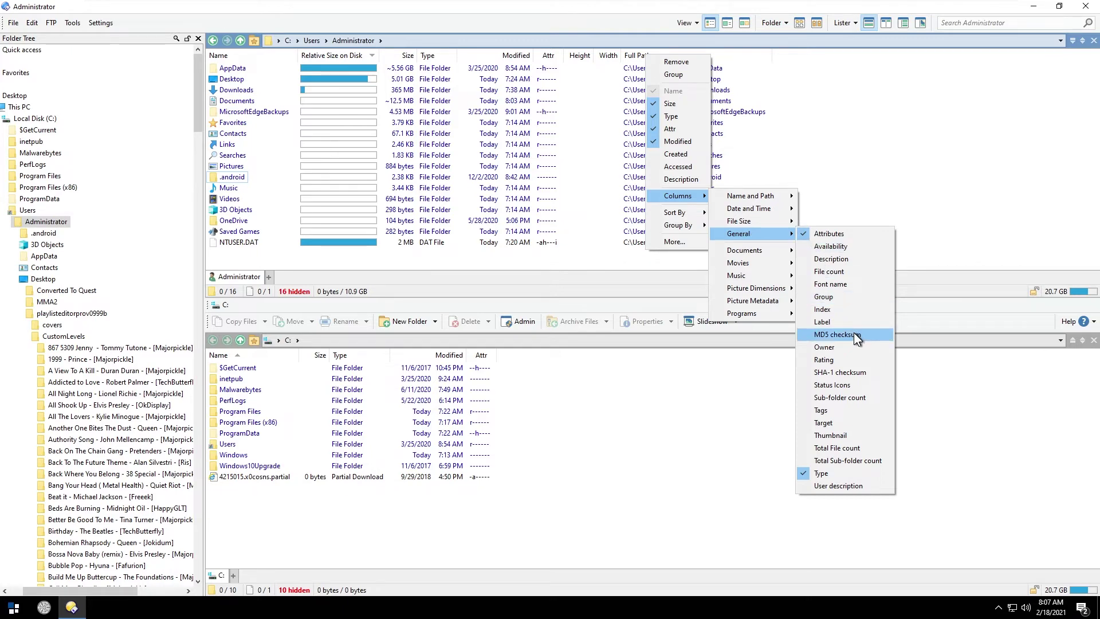
pyautogui.click(856, 372)
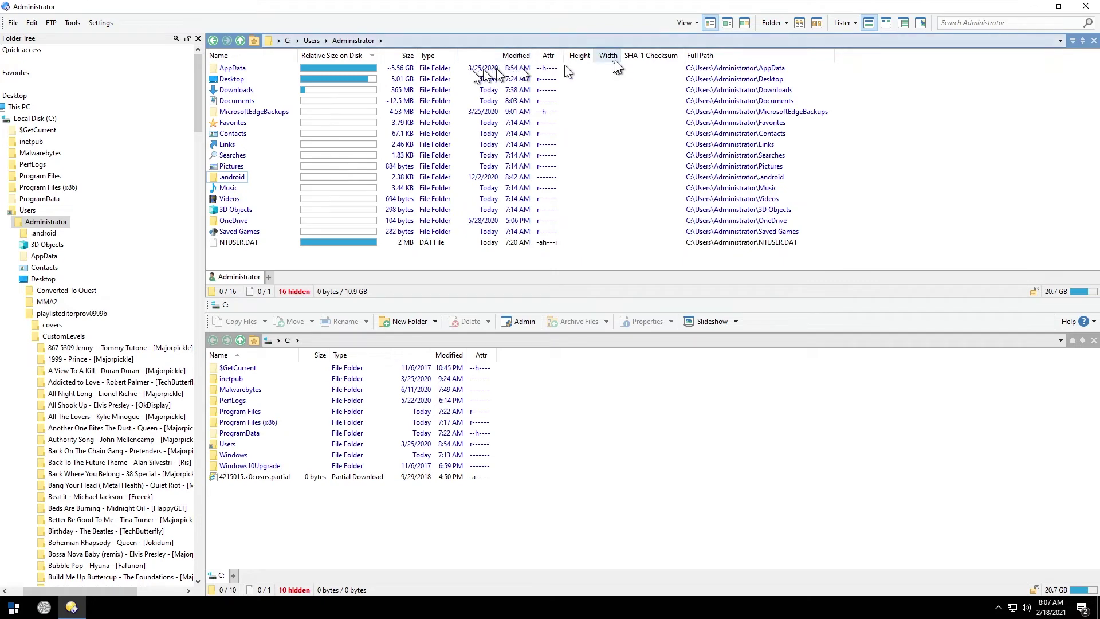
pyautogui.moveTo(646, 55); pyautogui.dragTo(384, 57)
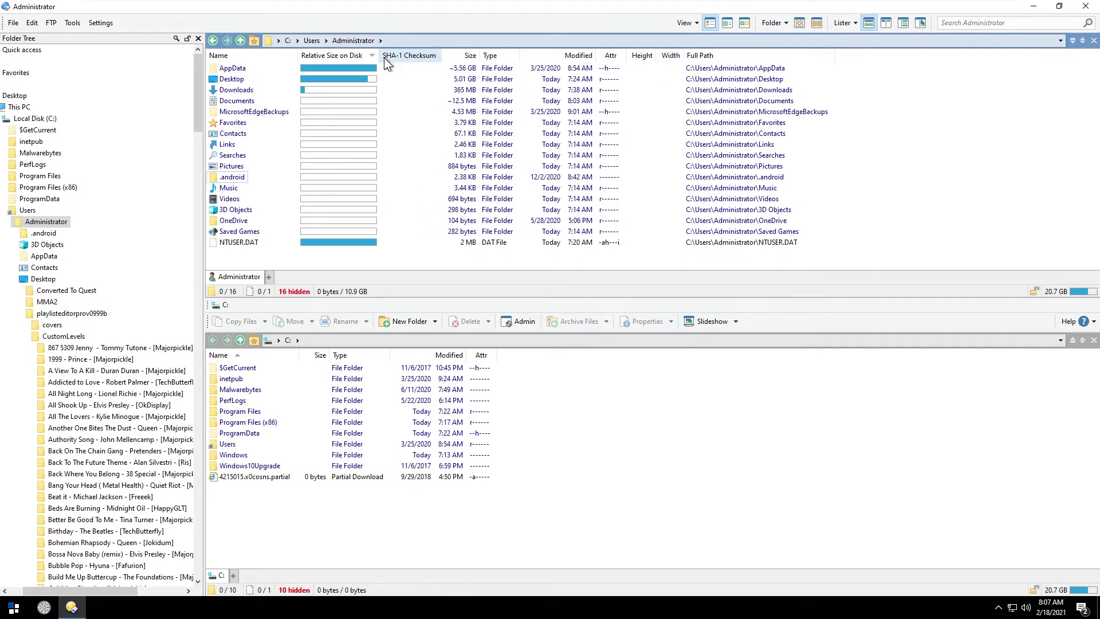
# Step: Open the Desktop's Converted To Quest folder and enter its first custom_level folder
pyautogui.click(16, 95)
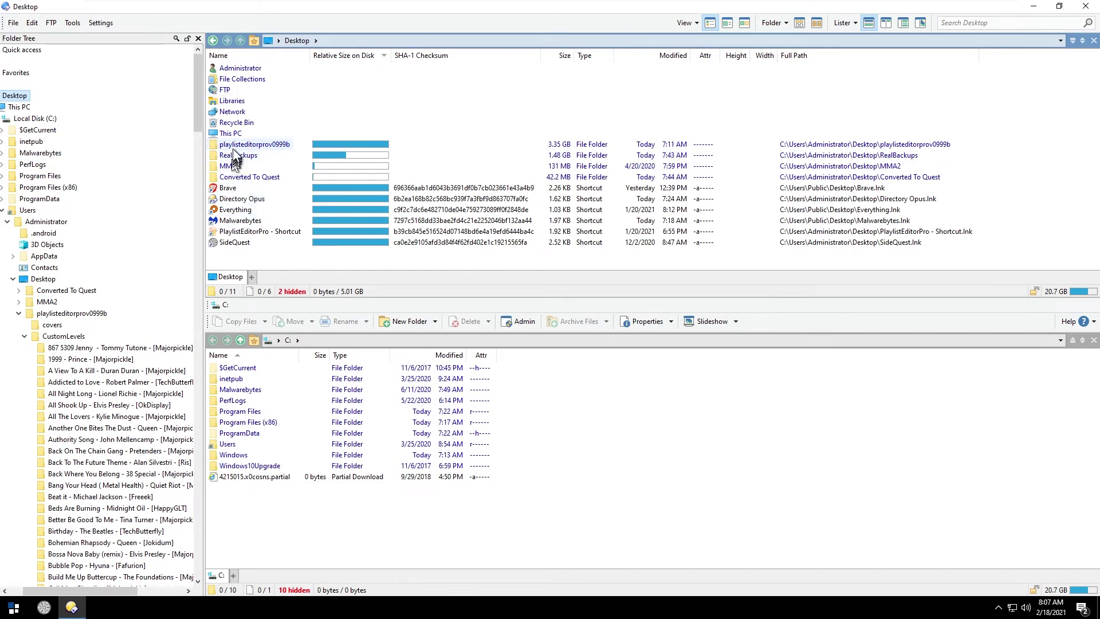
pyautogui.doubleClick(238, 176)
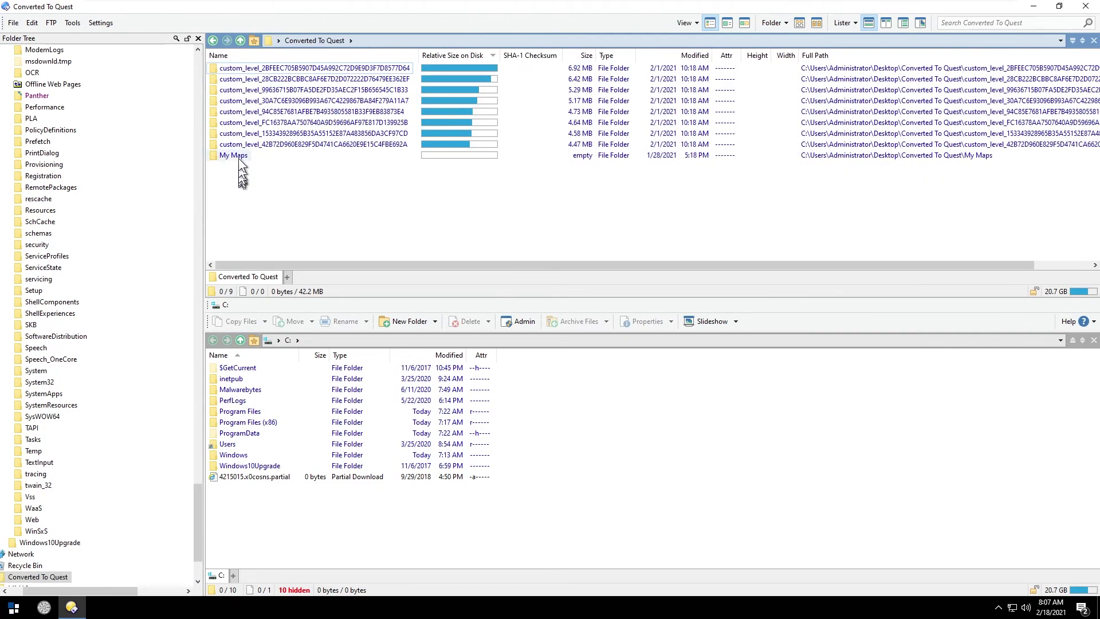
pyautogui.doubleClick(330, 70)
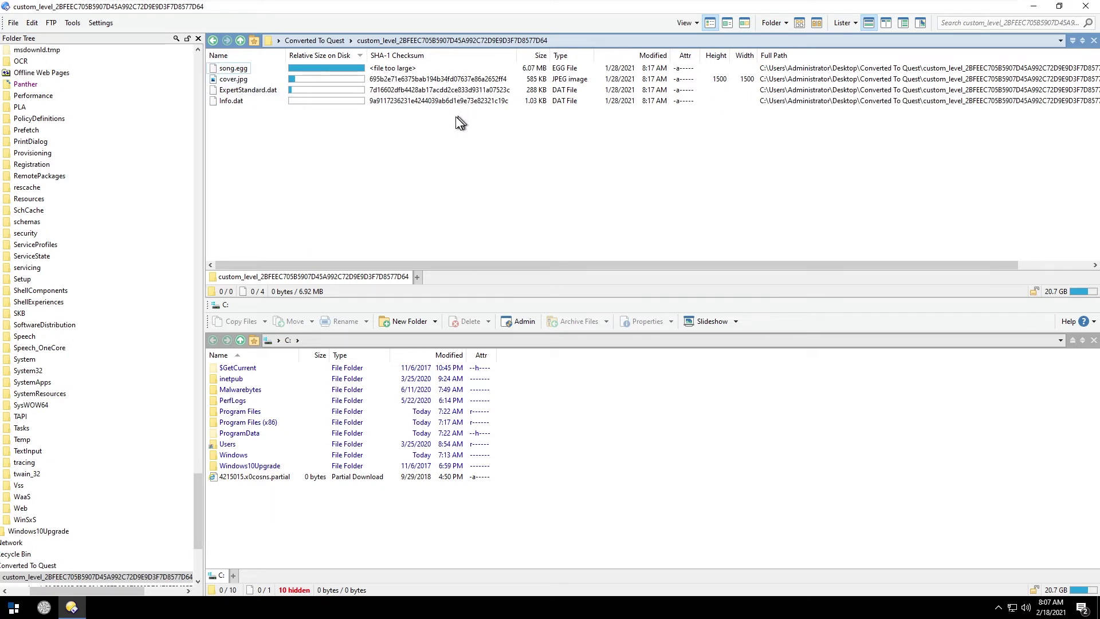
# Step: Add the Short name column to the custom_level folder's list and place it before SHA-1 Checksum
pyautogui.rightClick(453, 54)
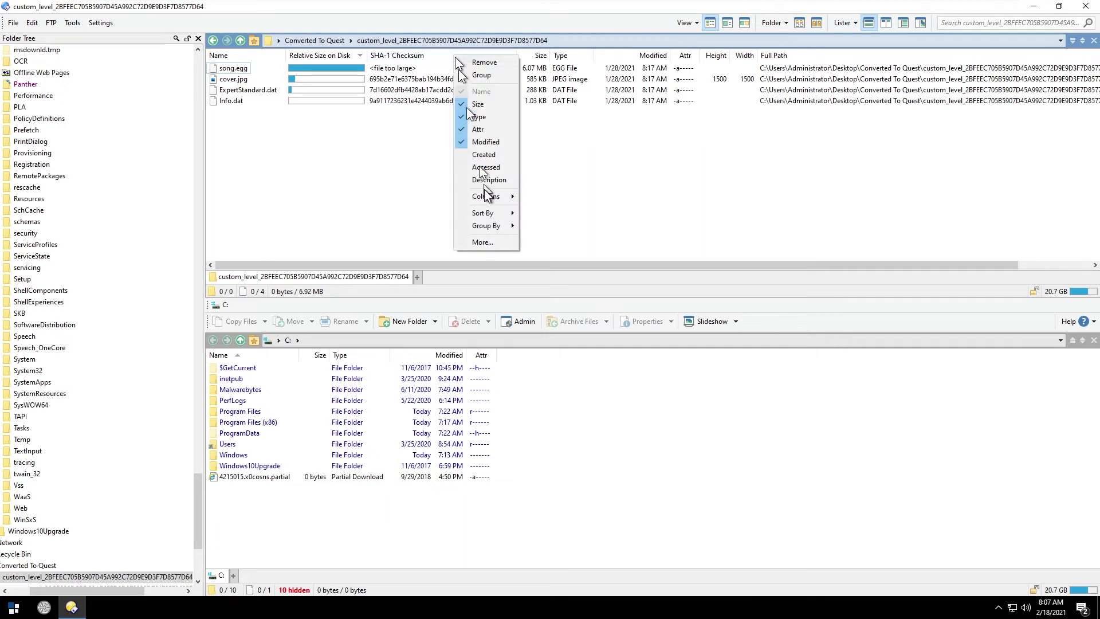
pyautogui.moveTo(484, 196)
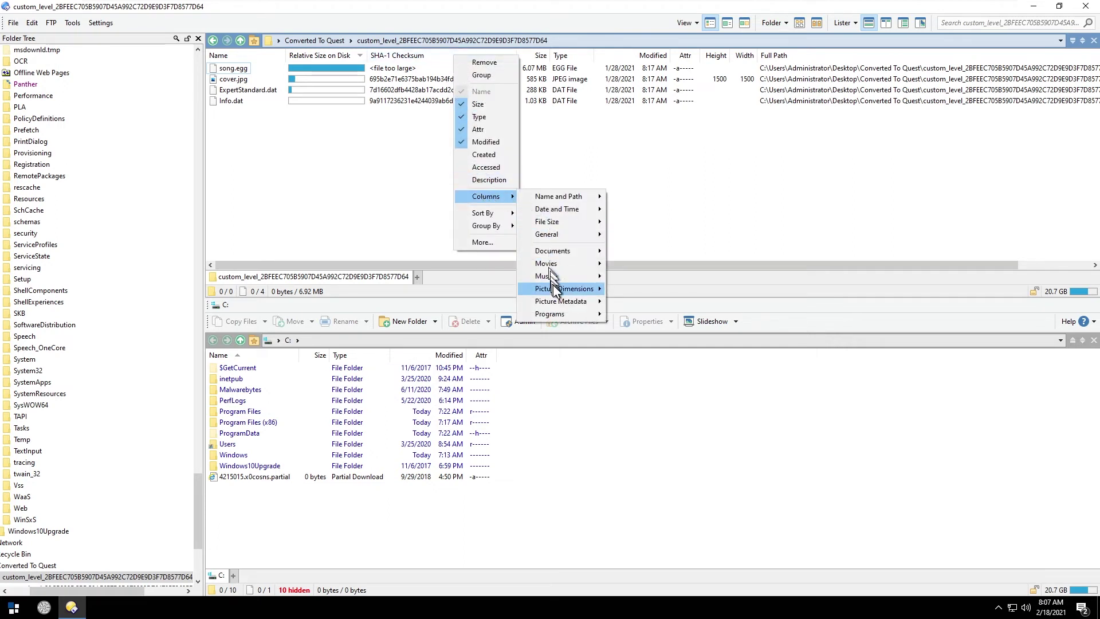
pyautogui.moveTo(557, 315)
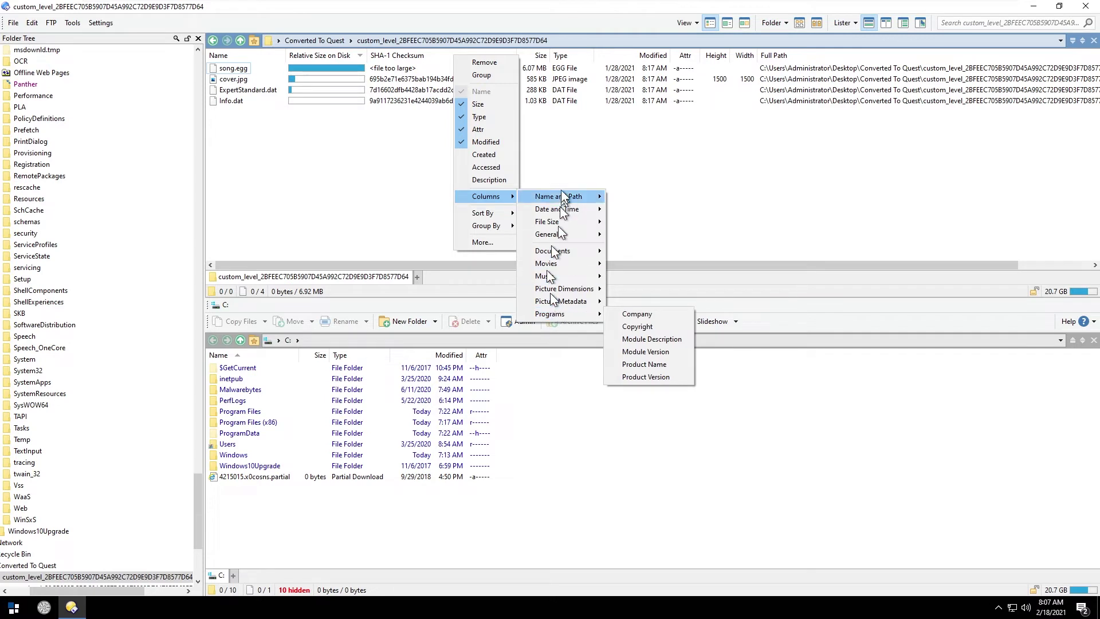
pyautogui.moveTo(559, 197)
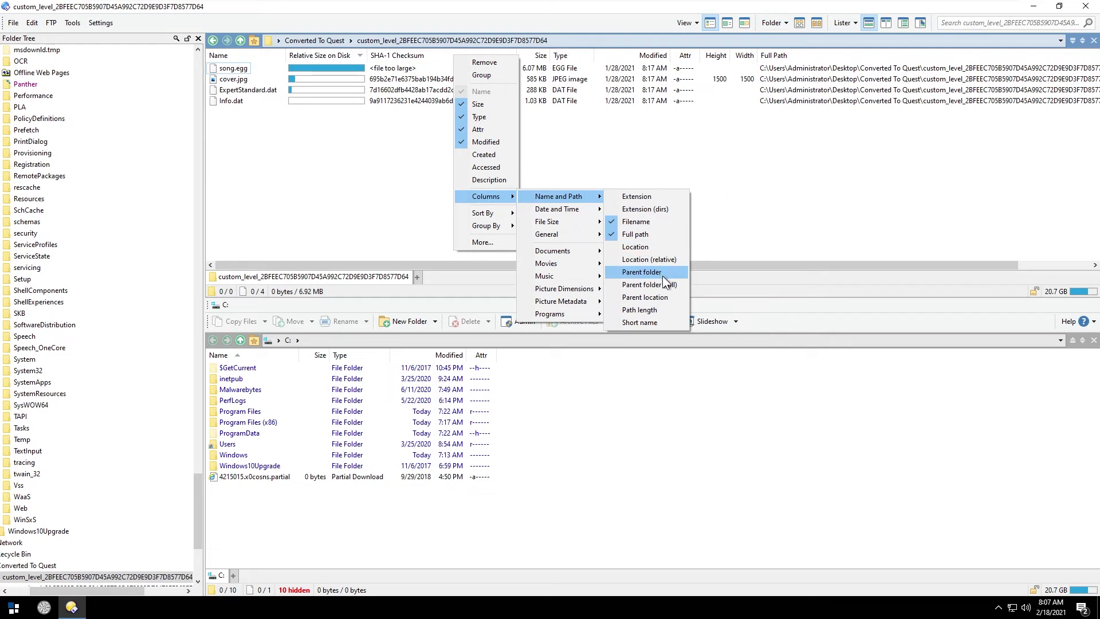
pyautogui.click(644, 322)
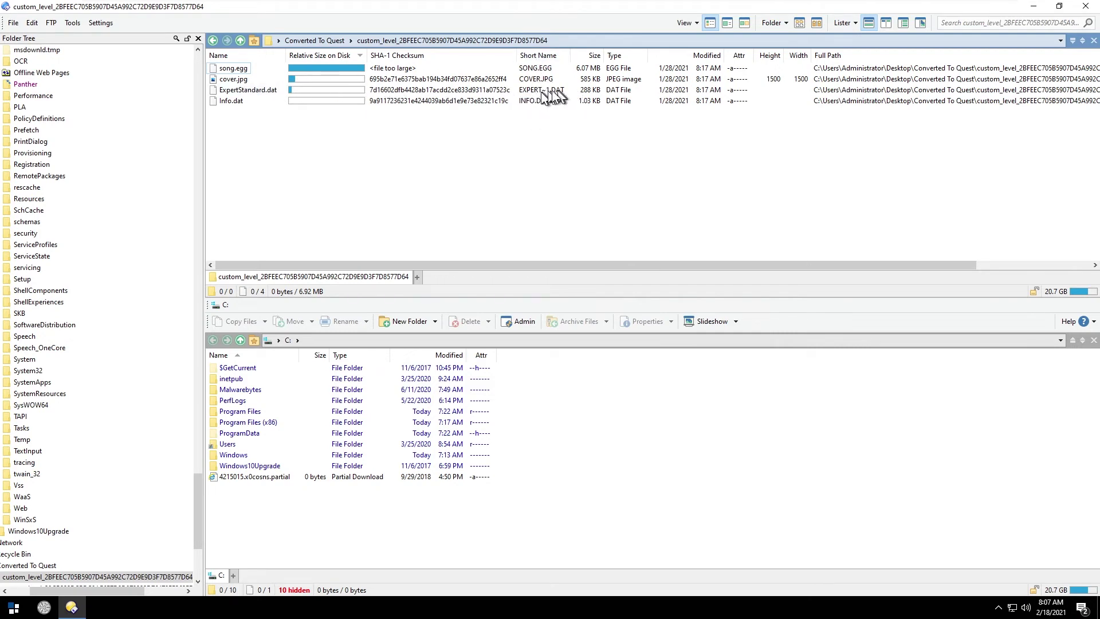
pyautogui.moveTo(538, 55); pyautogui.dragTo(395, 57)
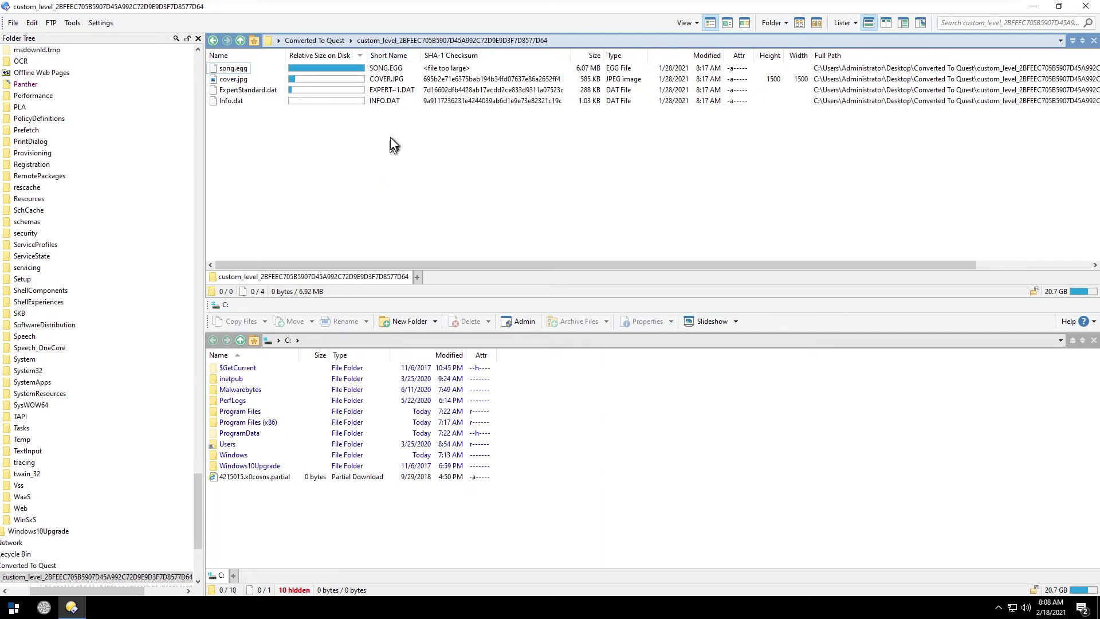
# Step: Return to the Converted To Quest folder, then open This PC from the folder tree
pyautogui.click(339, 39)
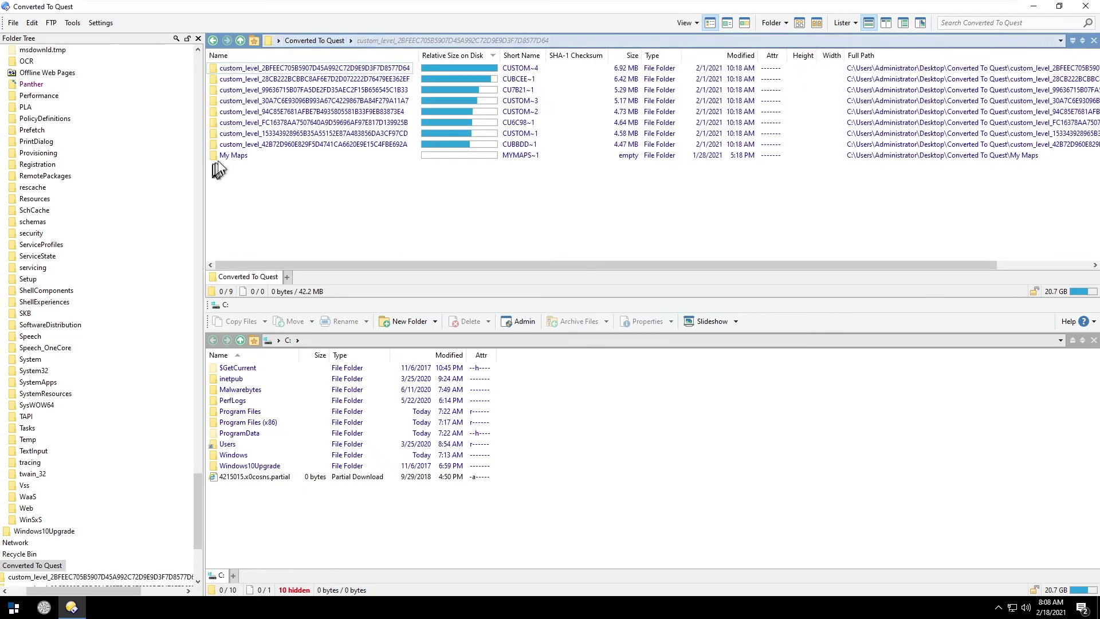
pyautogui.scroll(18, 68, 78)
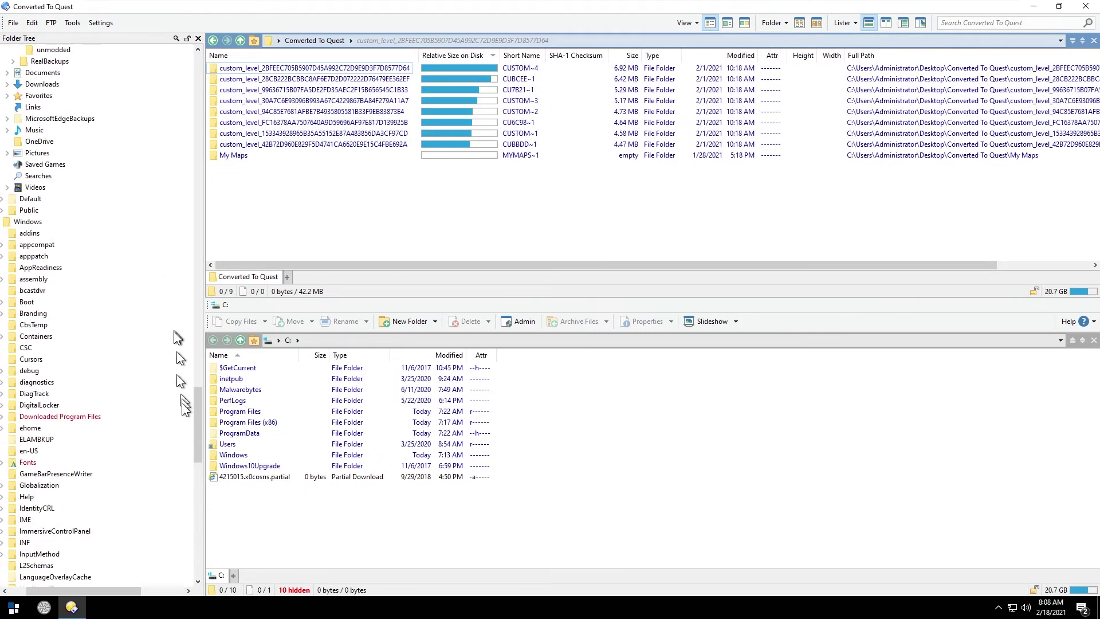
pyautogui.moveTo(197, 401); pyautogui.dragTo(197, 30)
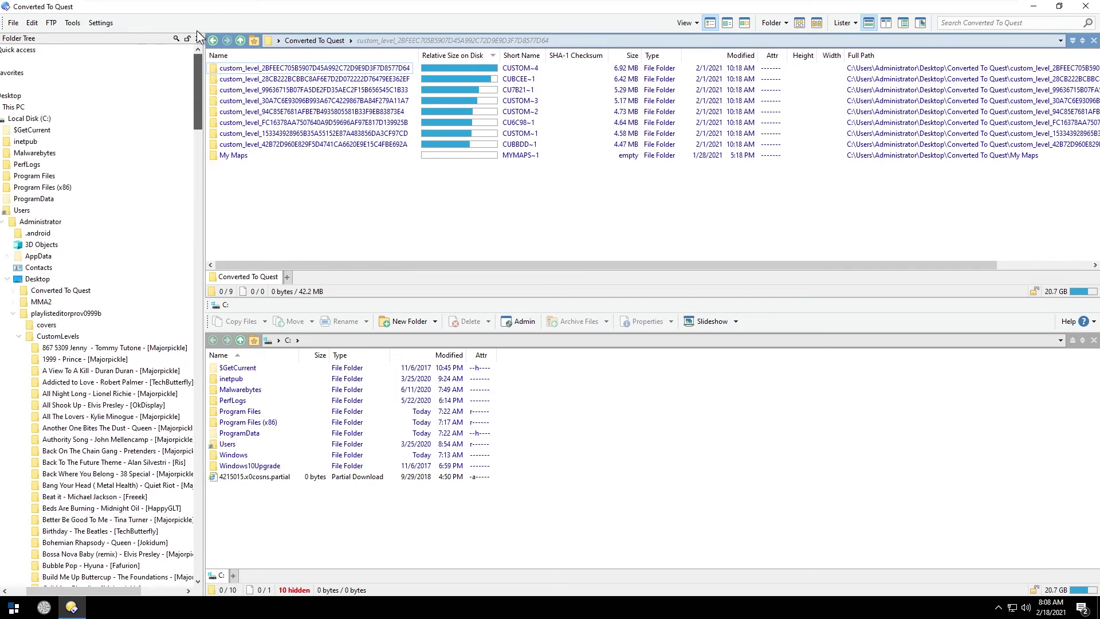
pyautogui.click(19, 107)
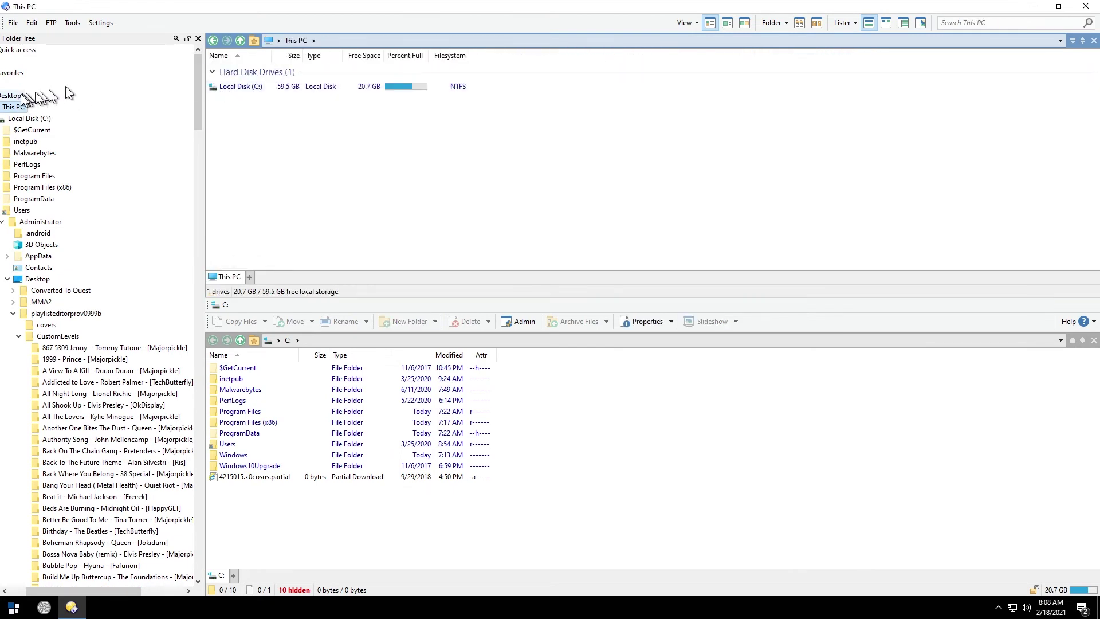
# Step: Open the Desktop's RealBackups folder in the upper file list and bring up its column options
pyautogui.click(18, 95)
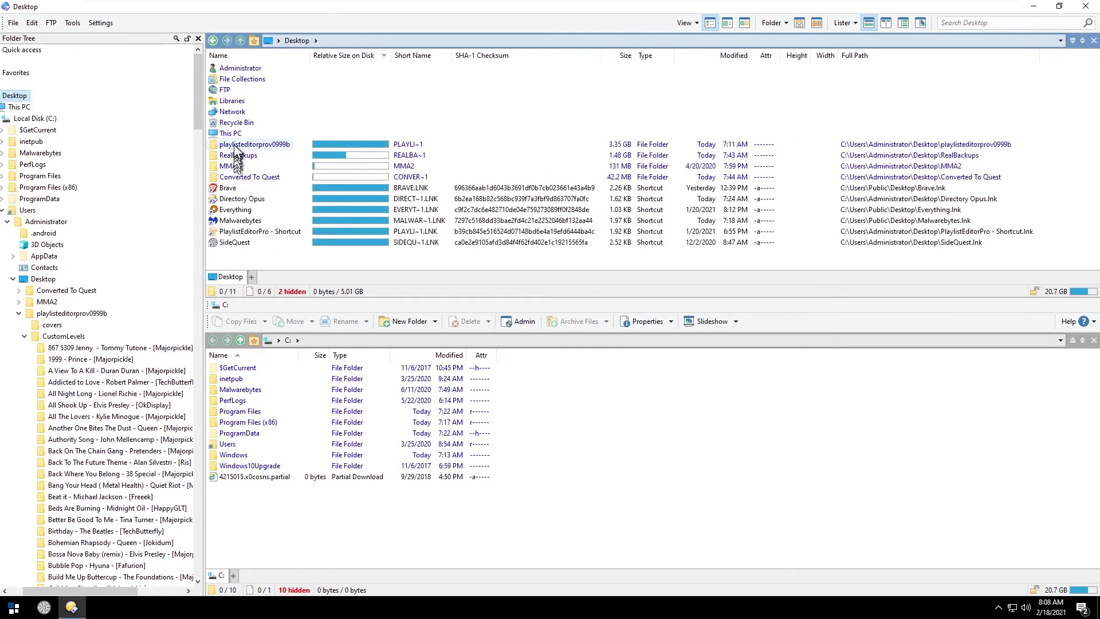
pyautogui.doubleClick(243, 153)
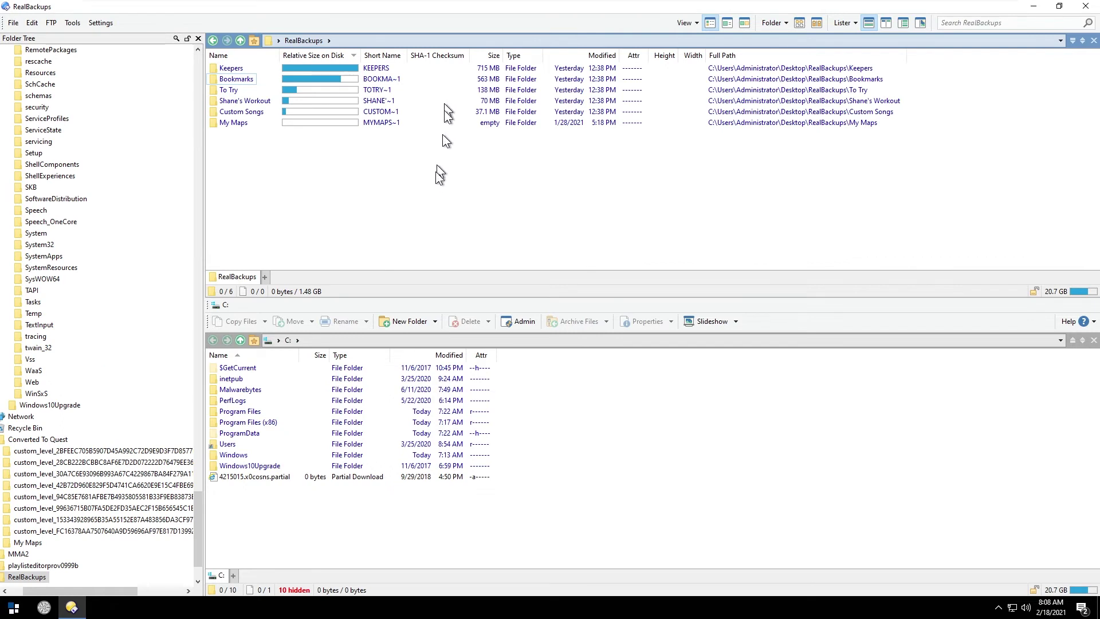
pyautogui.rightClick(387, 57)
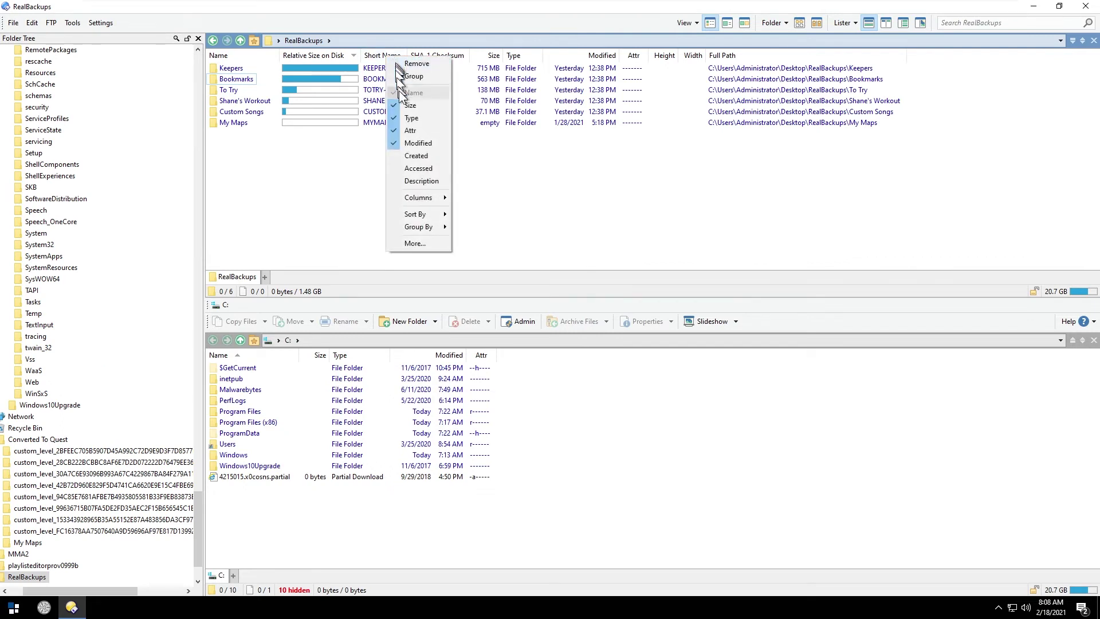
pyautogui.click(424, 243)
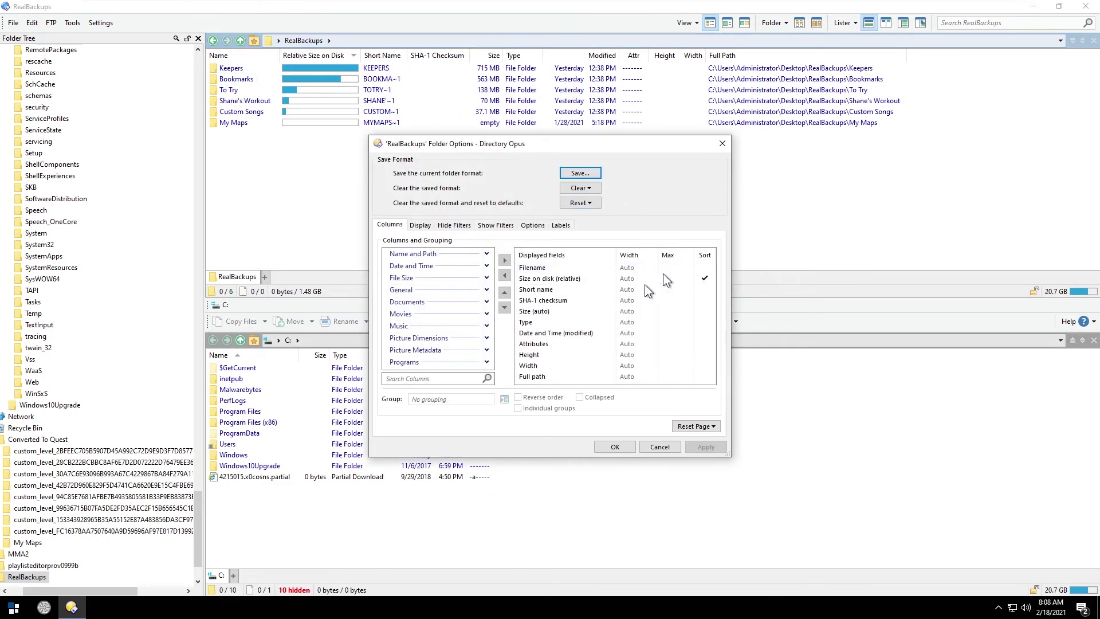
# Step: Remove the Size on disk (relative), SHA-1 checksum, Full path, Width and Height columns from the RealBackups list
pyautogui.click(705, 279)
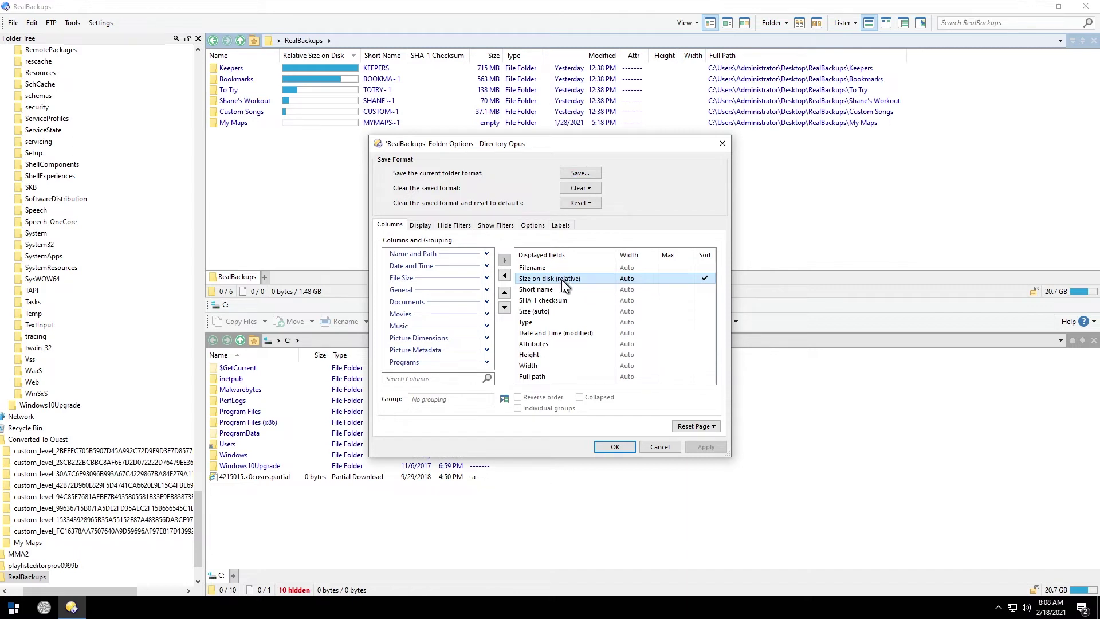
pyautogui.moveTo(702, 279); pyautogui.dragTo(533, 289)
pyautogui.click(531, 288)
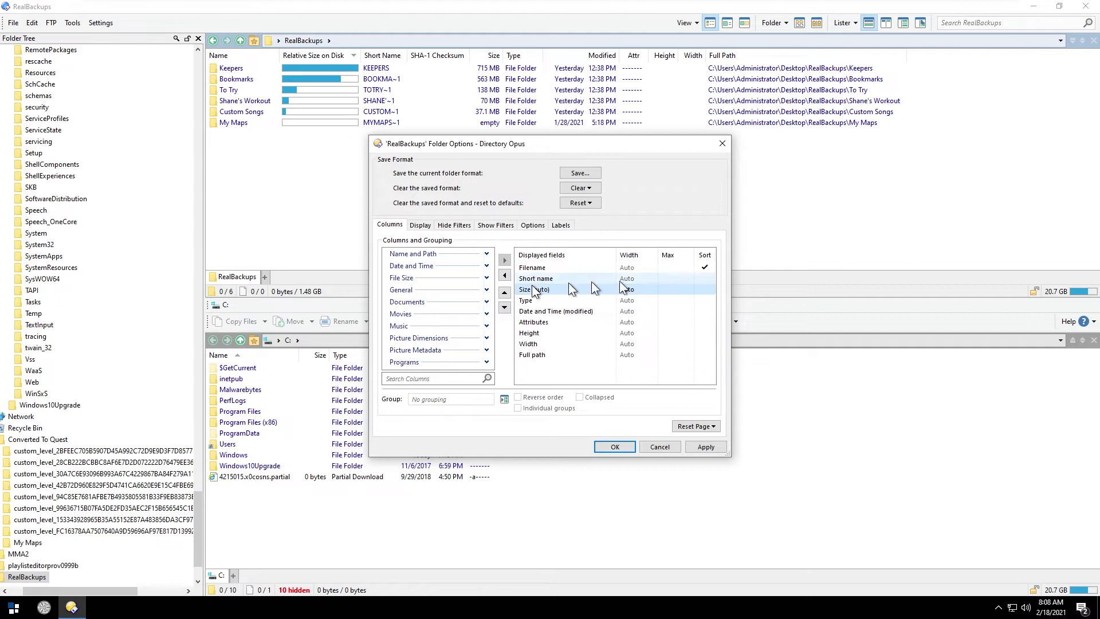
pyautogui.press('Delete')
pyautogui.click(540, 355)
pyautogui.press('Delete')
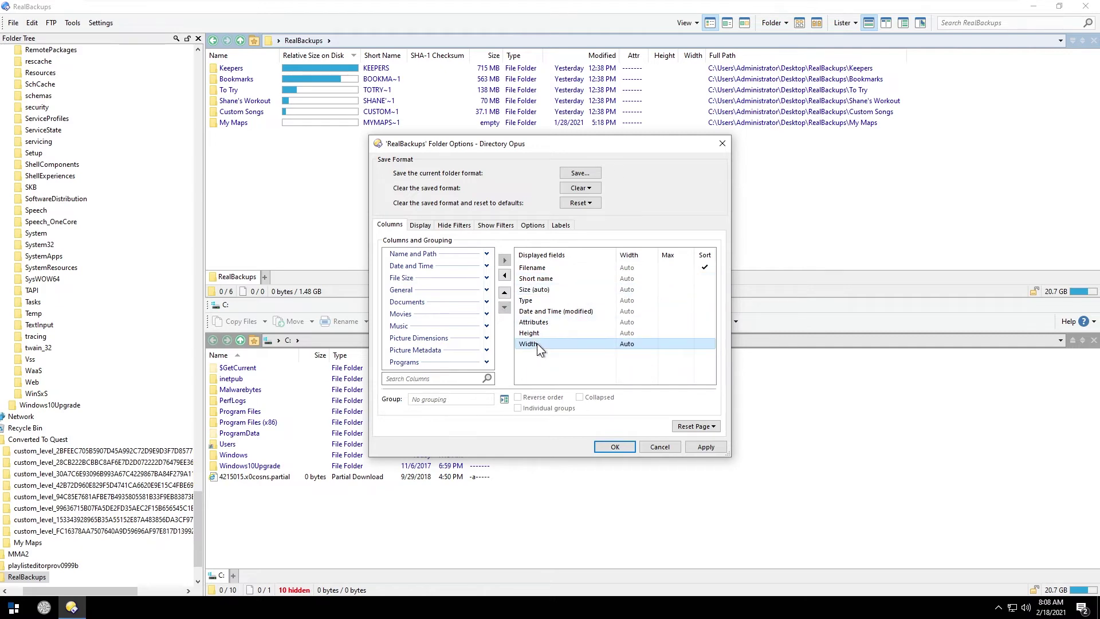
pyautogui.press('Delete')
pyautogui.click(538, 333)
pyautogui.press('Delete')
pyautogui.click(706, 446)
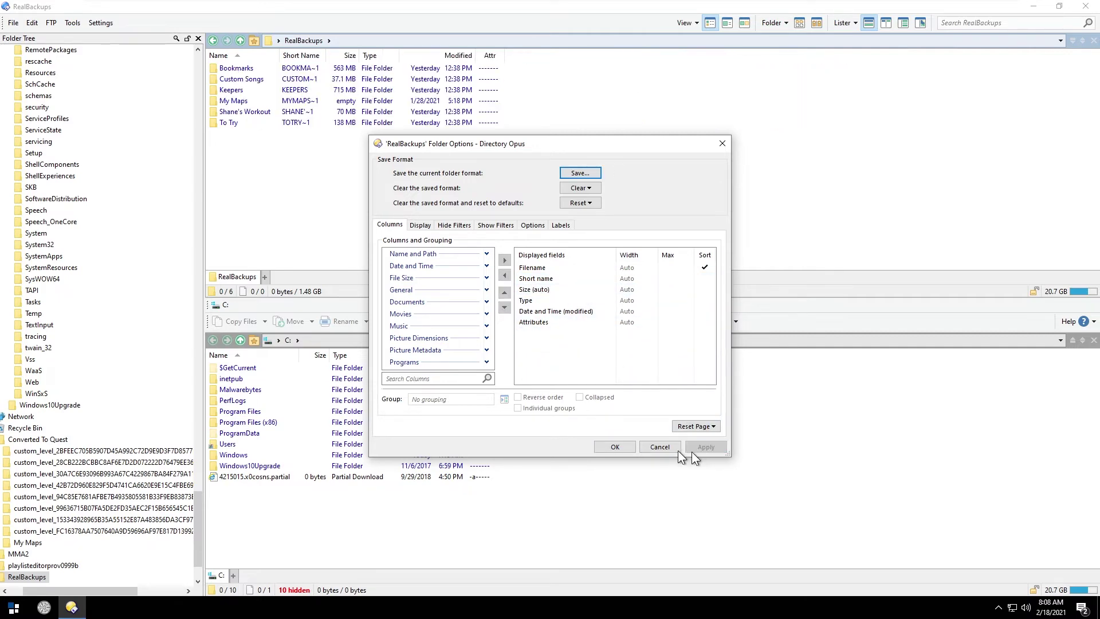
pyautogui.click(615, 446)
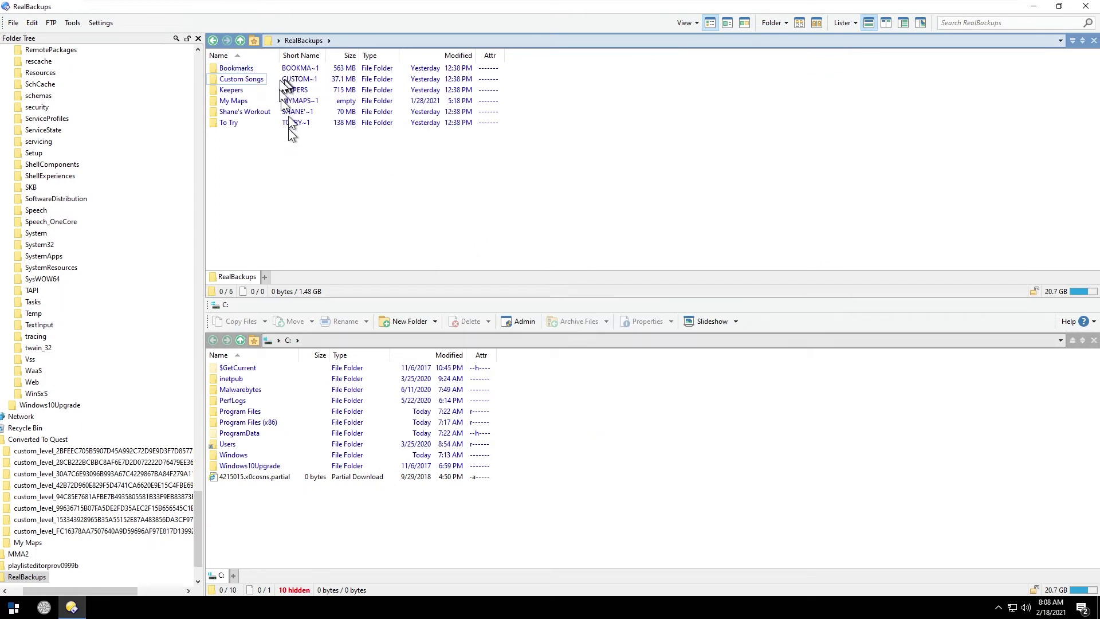
# Step: Remove the Short name column from the RealBackups list through its folder options
pyautogui.rightClick(307, 55)
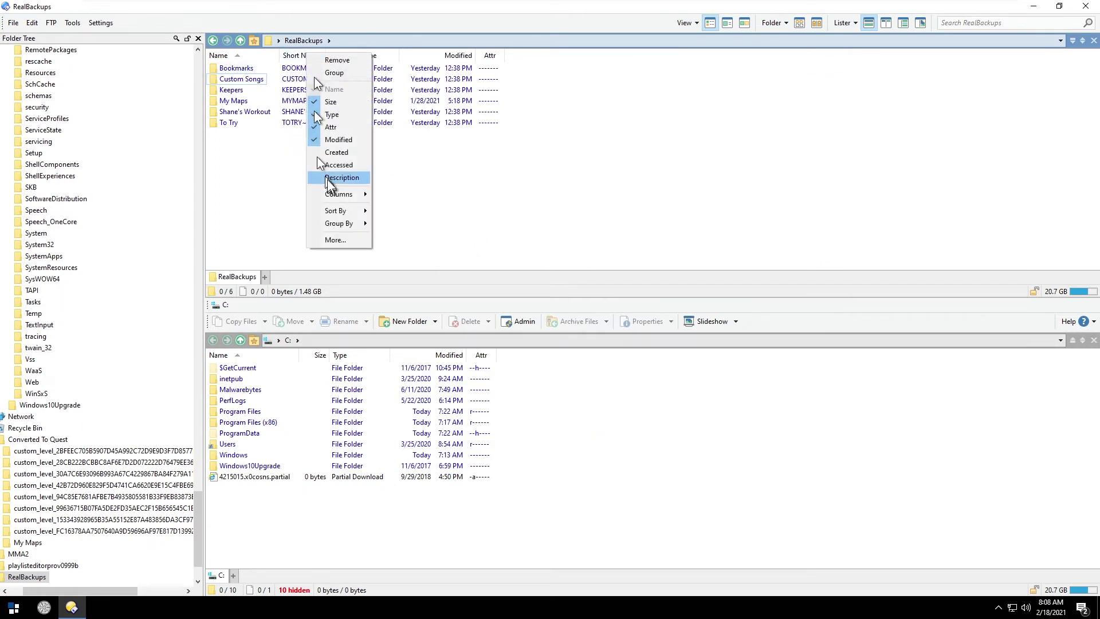
pyautogui.click(331, 239)
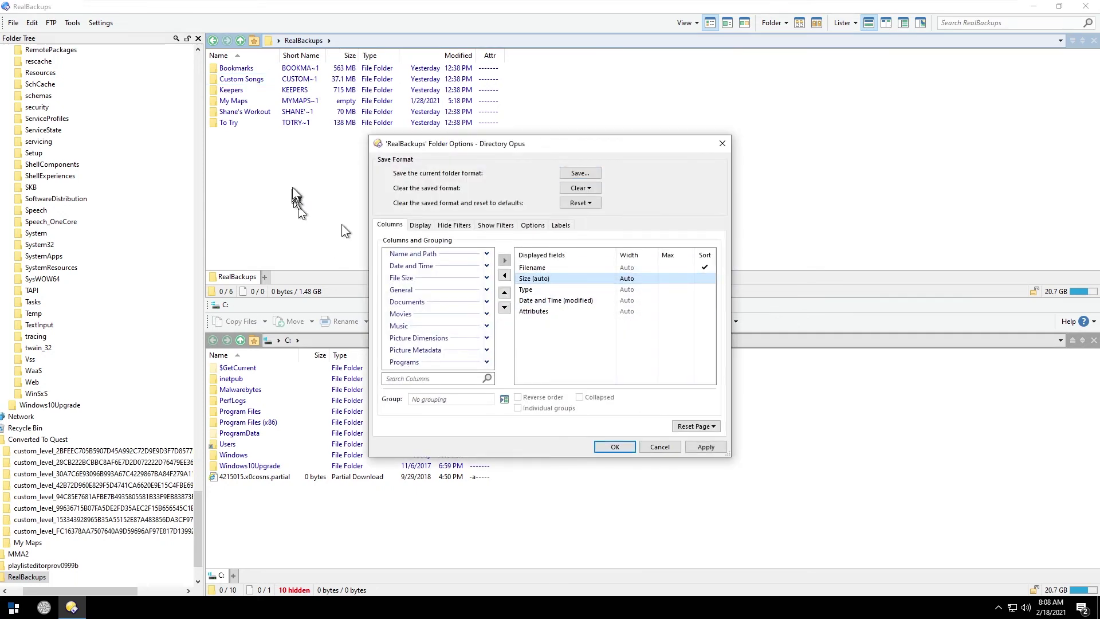
pyautogui.click(704, 447)
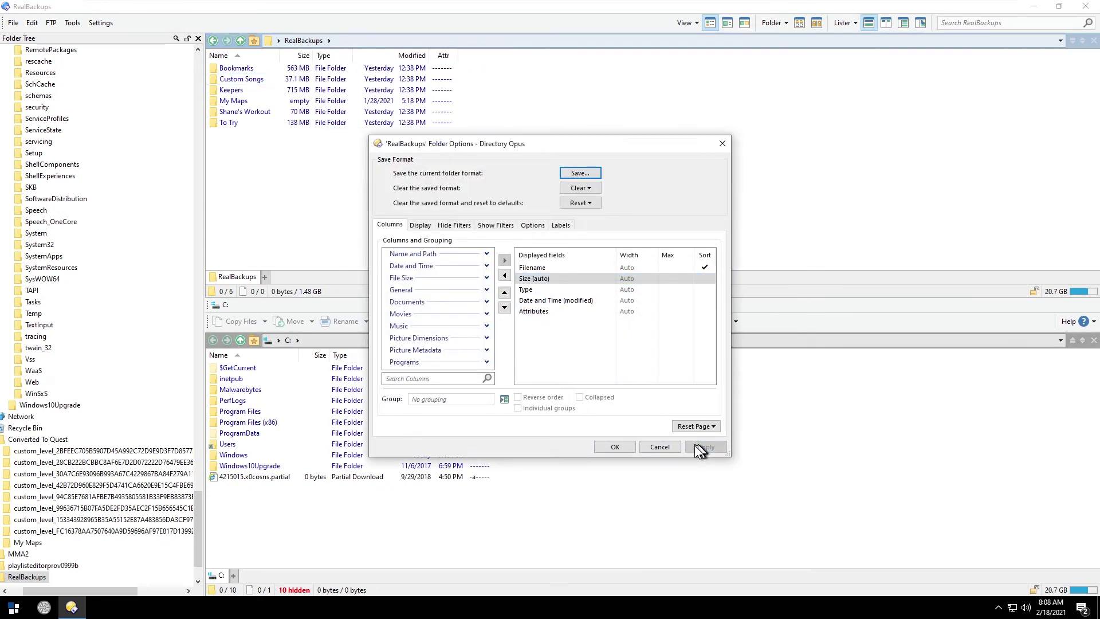
pyautogui.click(614, 446)
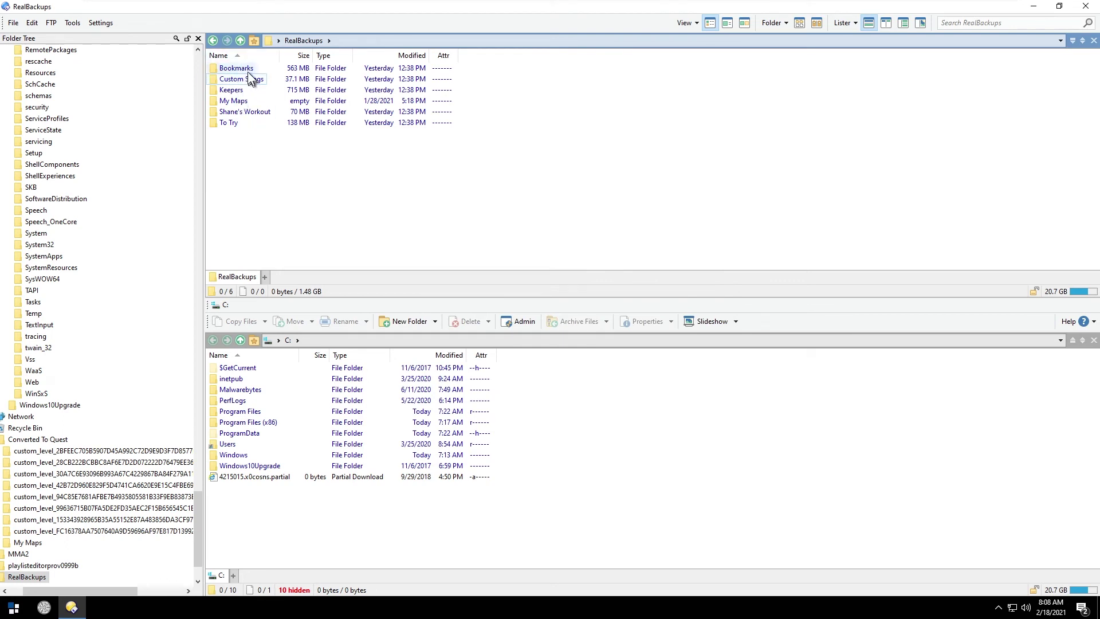
# Step: Browse into the first zip archive of the Bookmarks folder, then go back up to RealBackups
pyautogui.moveTo(248, 73)
pyautogui.doubleClick(237, 69)
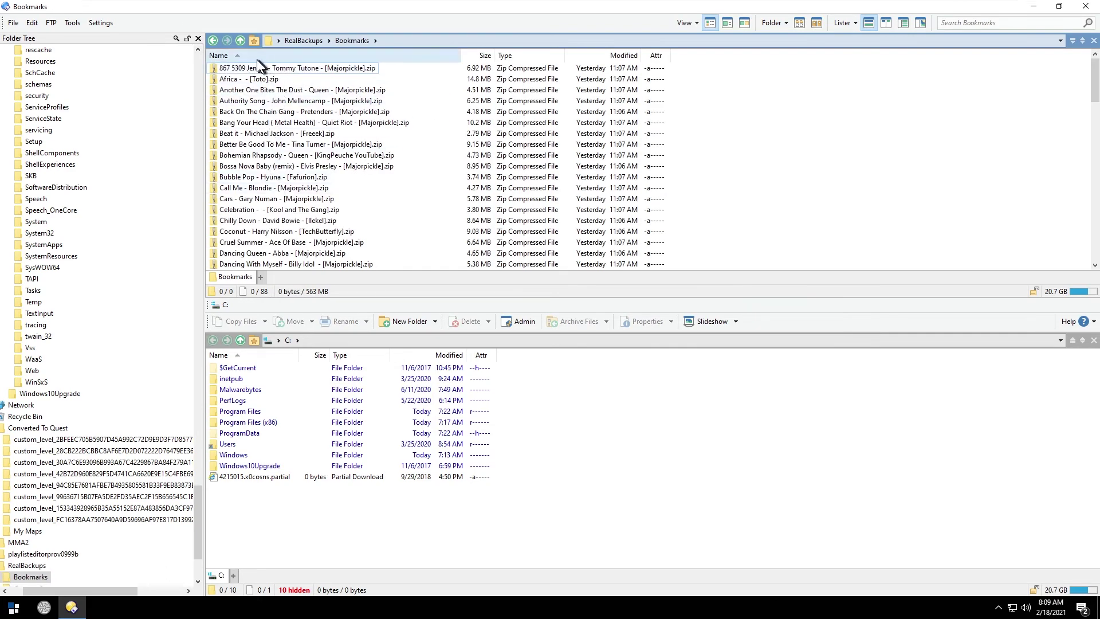
pyautogui.doubleClick(307, 70)
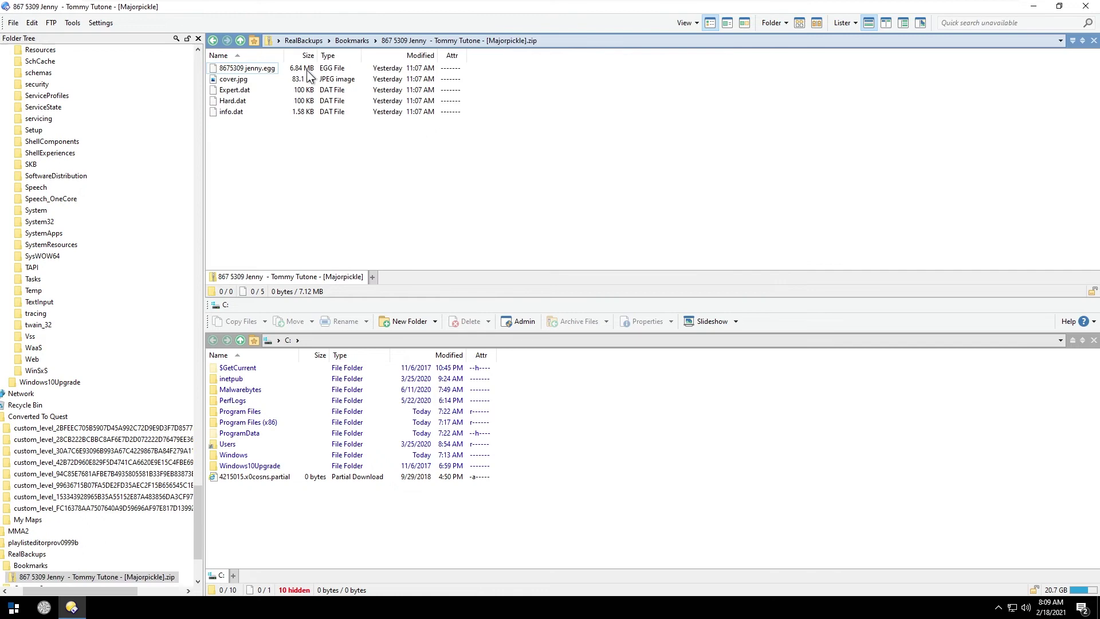
pyautogui.click(241, 41)
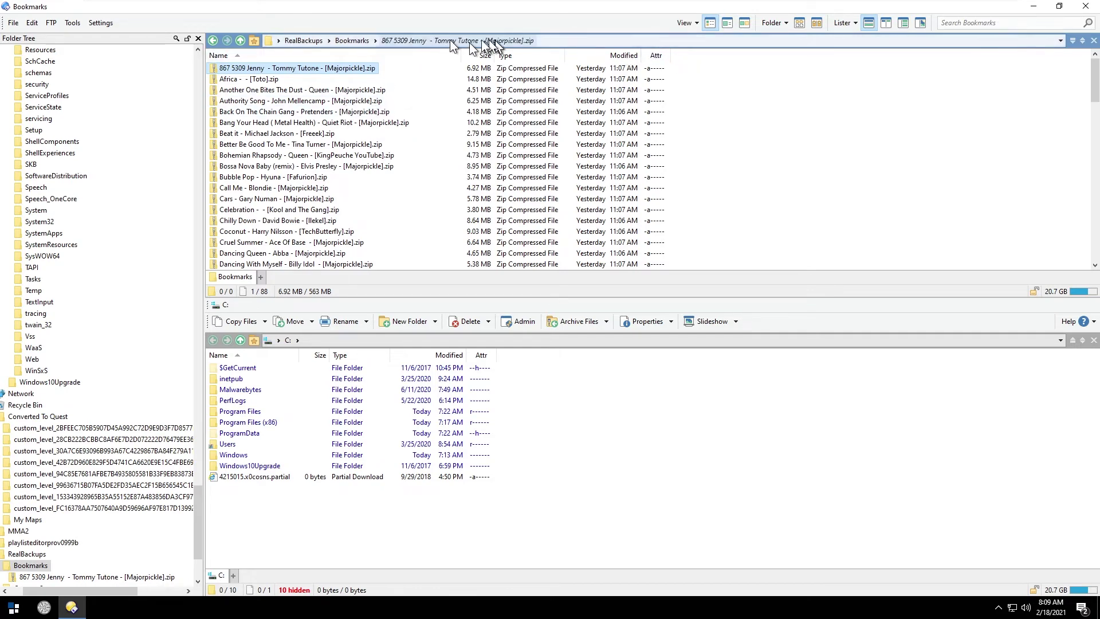
pyautogui.click(353, 40)
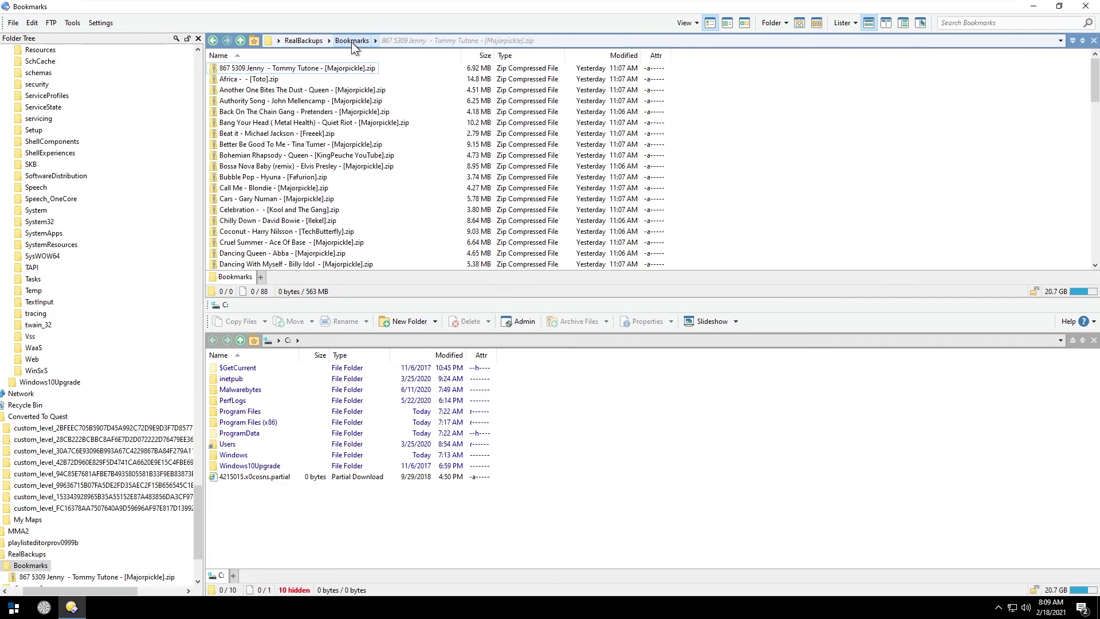
pyautogui.click(304, 40)
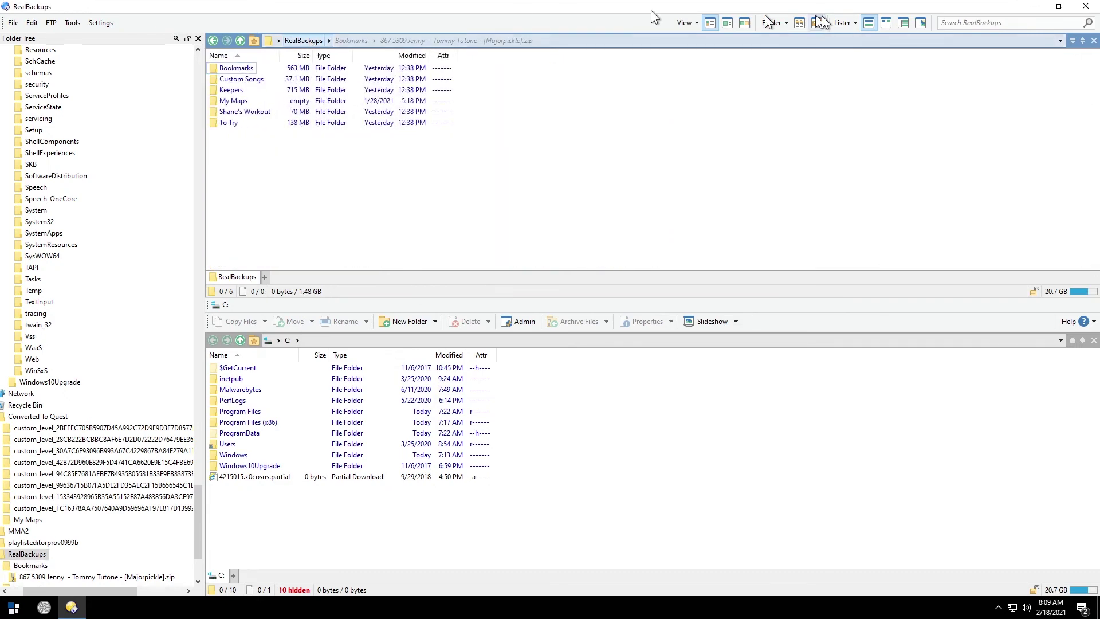
# Step: Show RealBackups as a Mixed (No Folders) flat view, find "view" within the list, then dismiss the find field
pyautogui.click(800, 23)
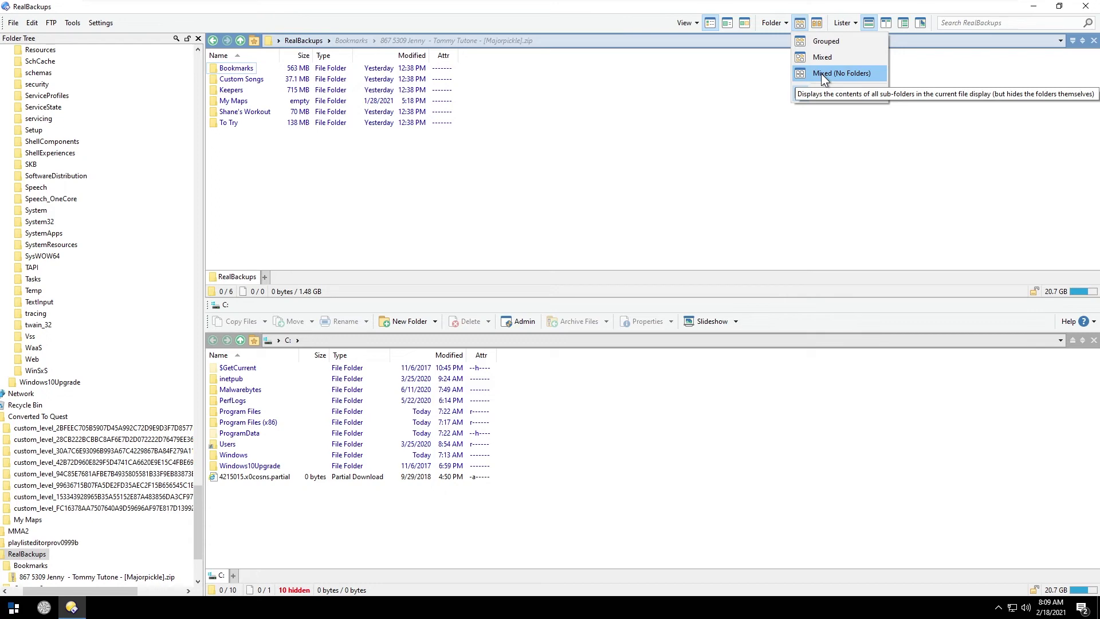
pyautogui.click(874, 78)
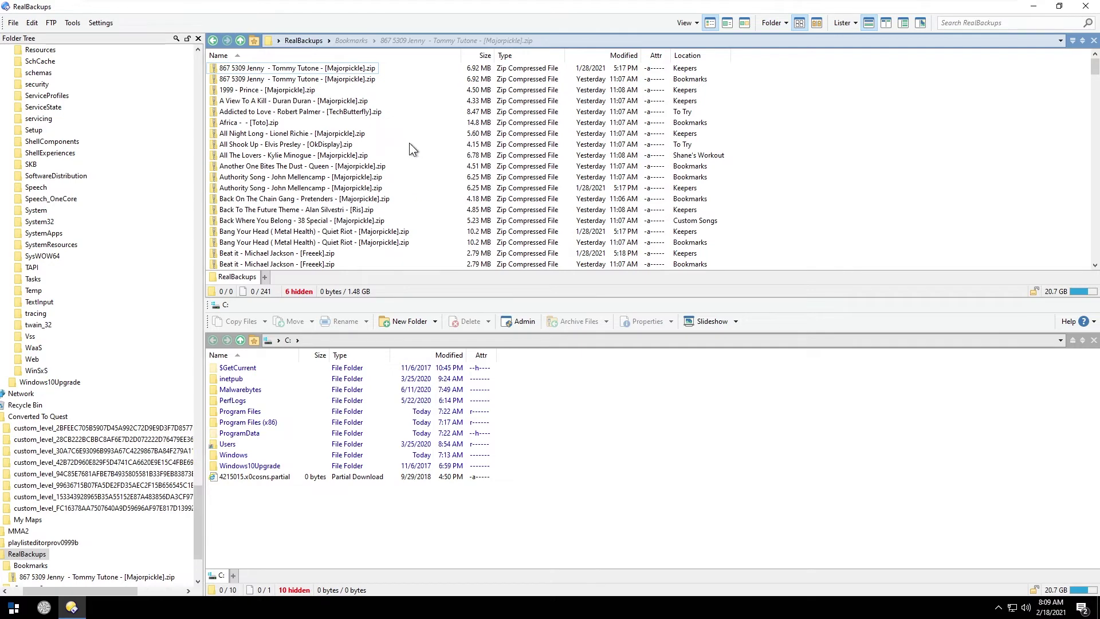
pyautogui.write('view')
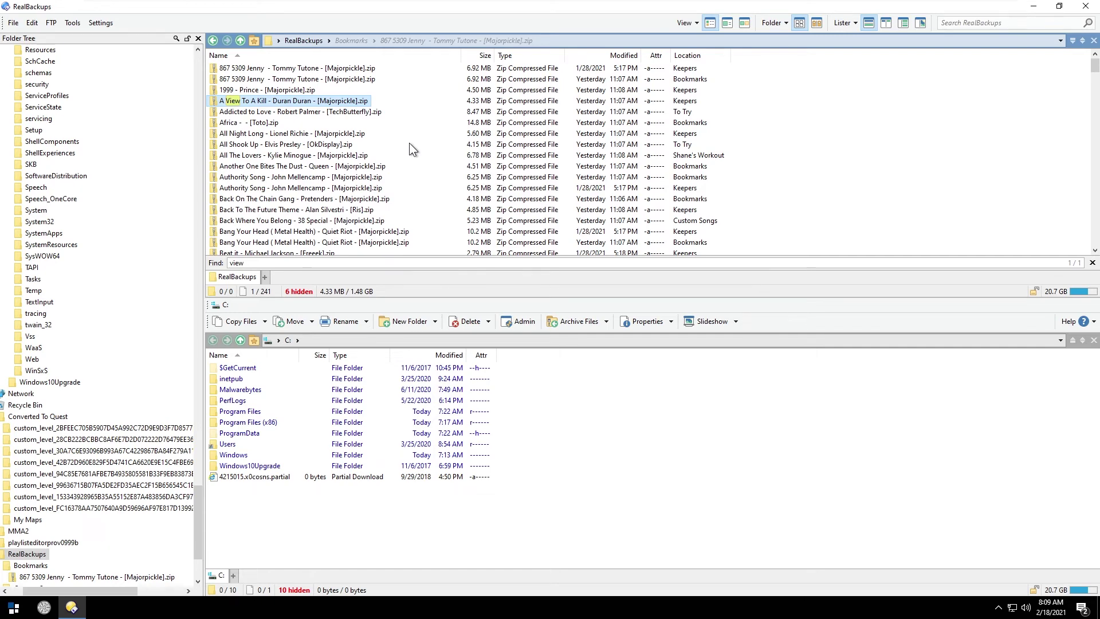
pyautogui.press('BackSpace')
pyautogui.press('BackSpace')
pyautogui.press('BackSpace')
pyautogui.press('BackSpace')
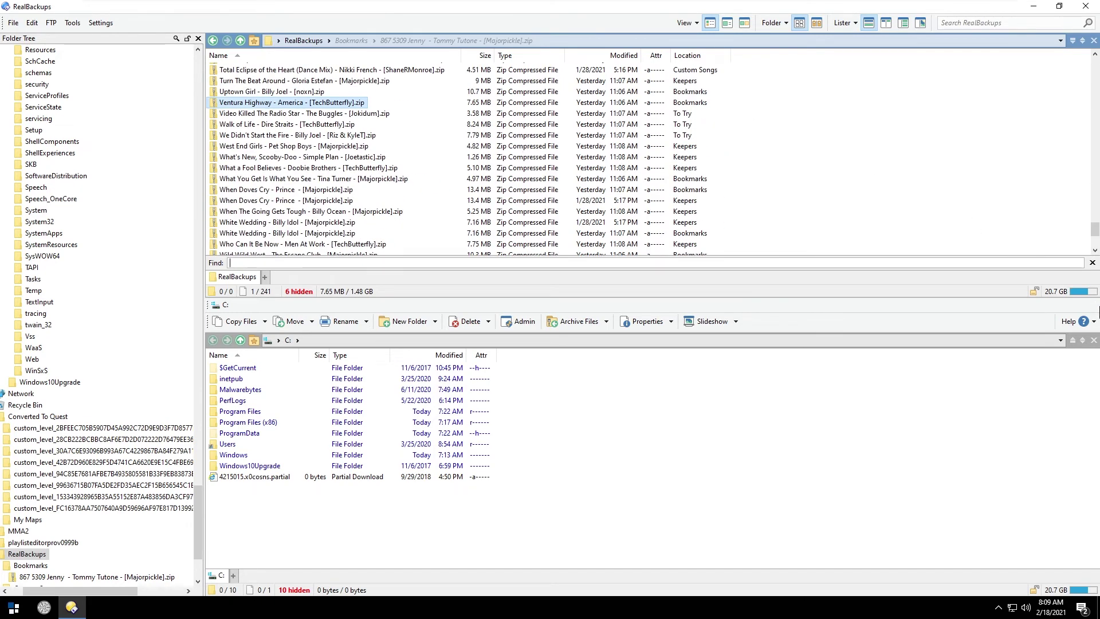
pyautogui.click(1092, 262)
# Step: Search RealBackups for "view", "major" and "bang" in turn, then clear the search
pyautogui.click(991, 21)
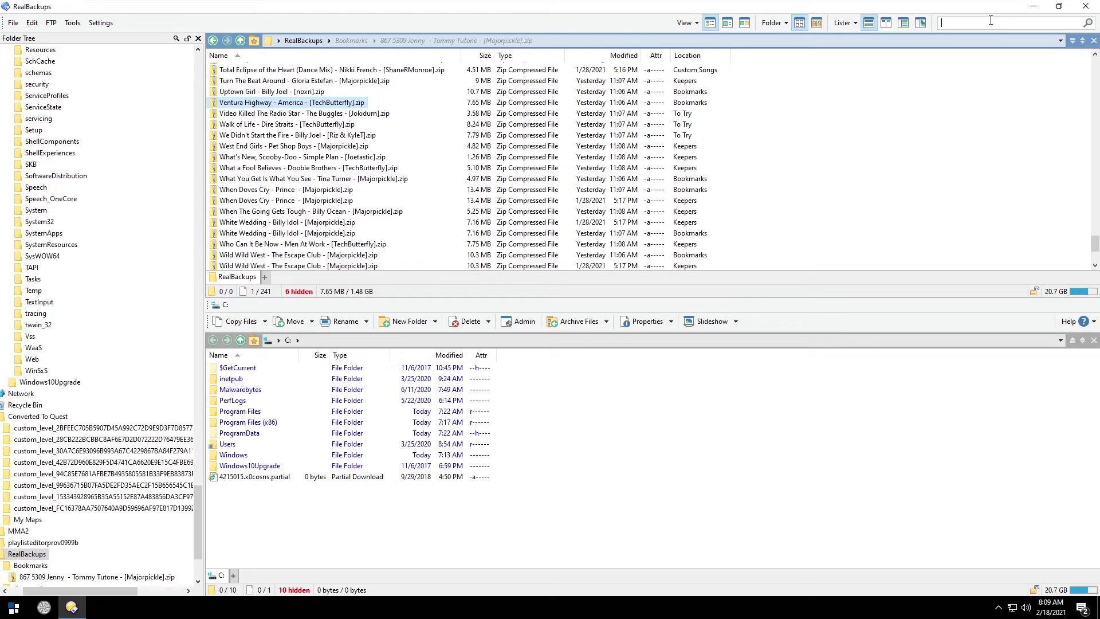
pyautogui.write('view')
pyautogui.press('Return')
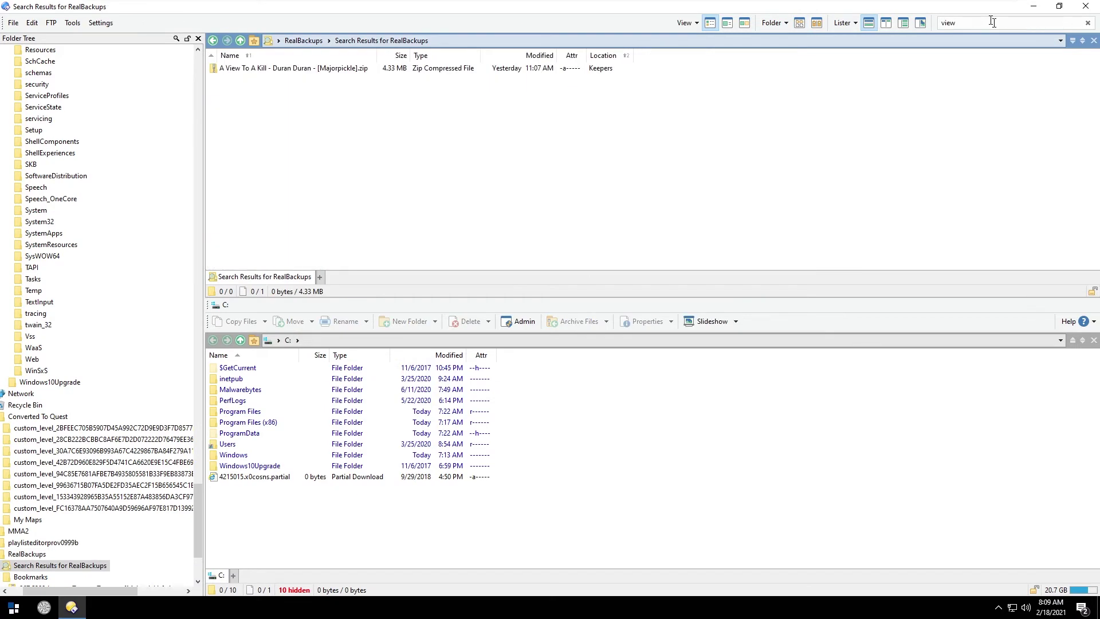
pyautogui.click(992, 21)
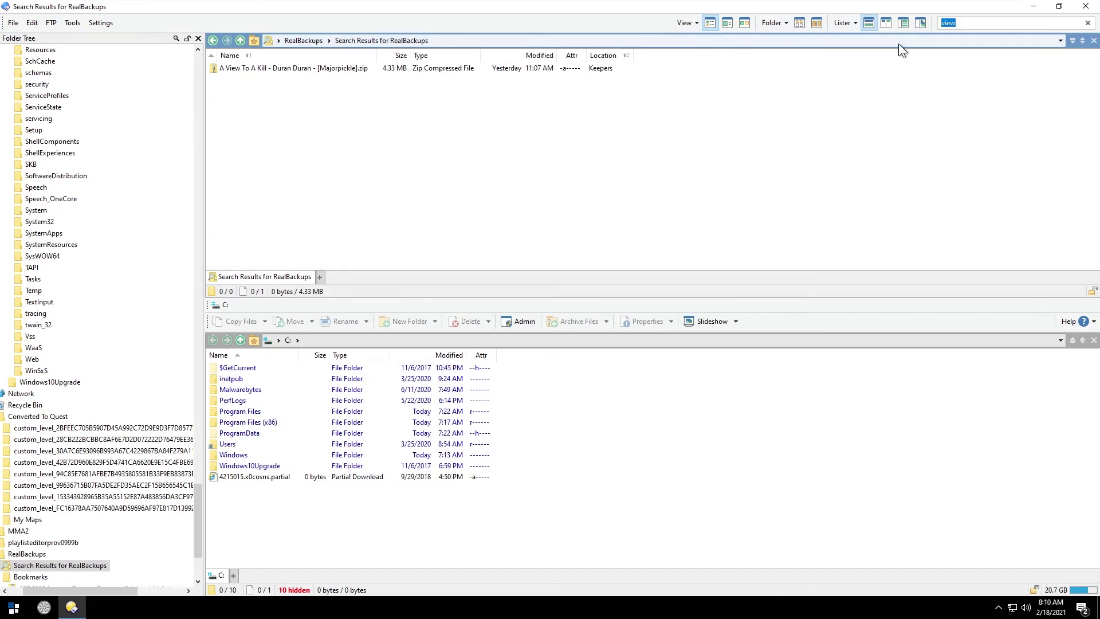
pyautogui.write('major')
pyautogui.press('Return')
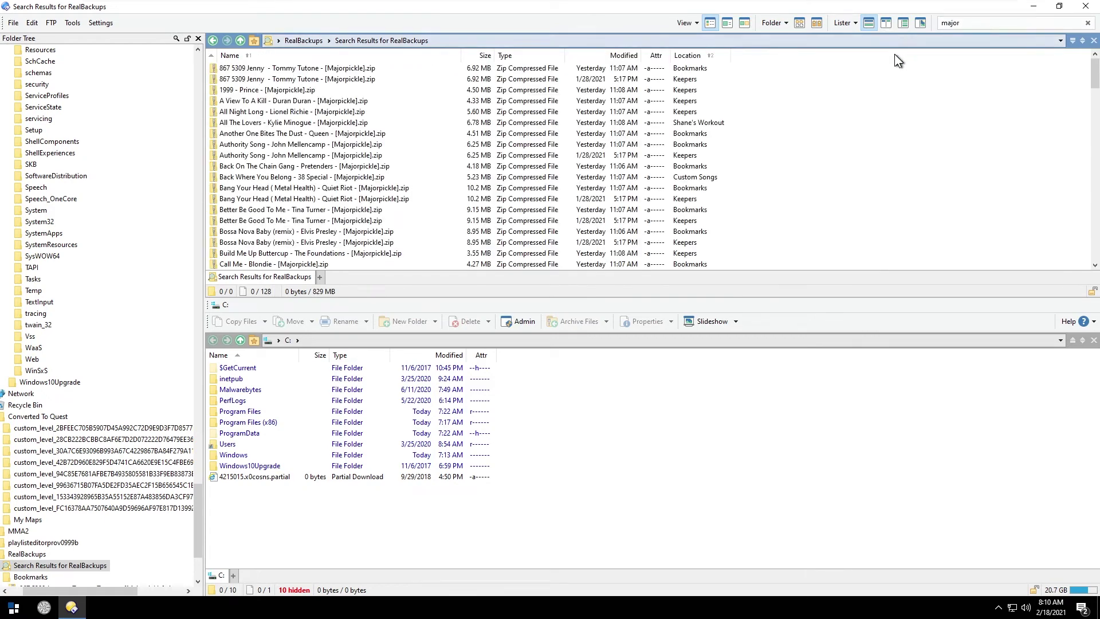
pyautogui.click(962, 24)
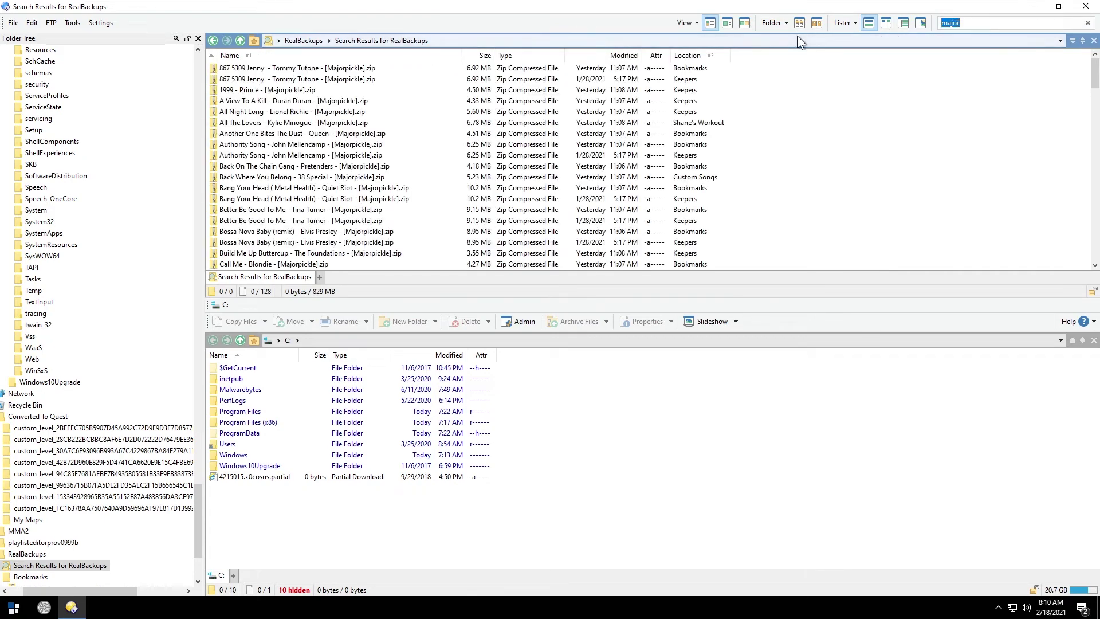
pyautogui.write('bang')
pyautogui.press('Return')
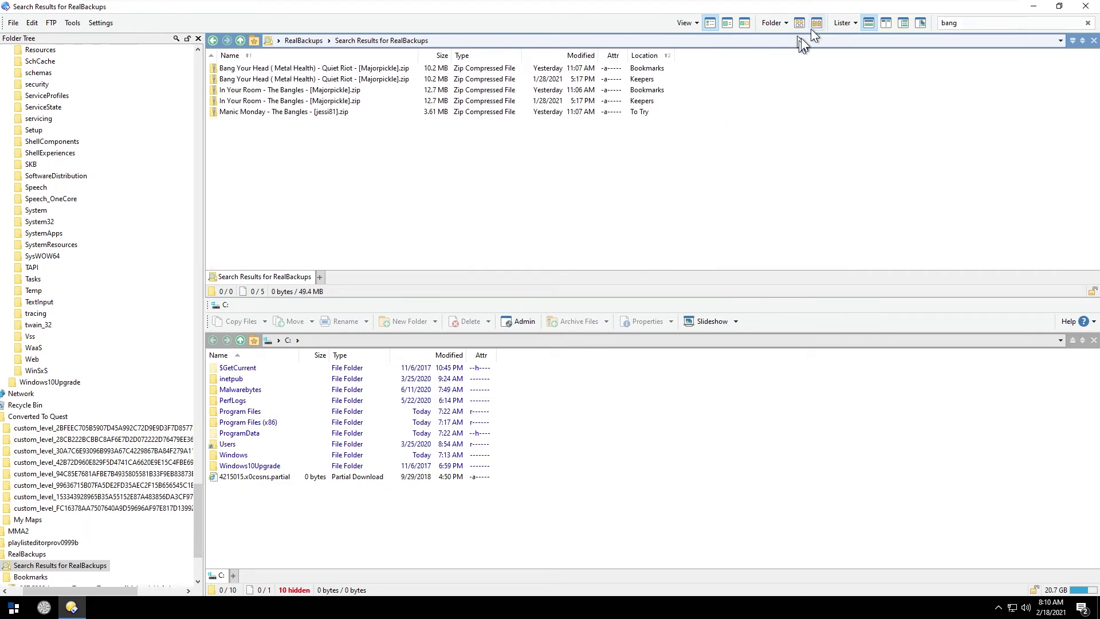
pyautogui.click(1089, 23)
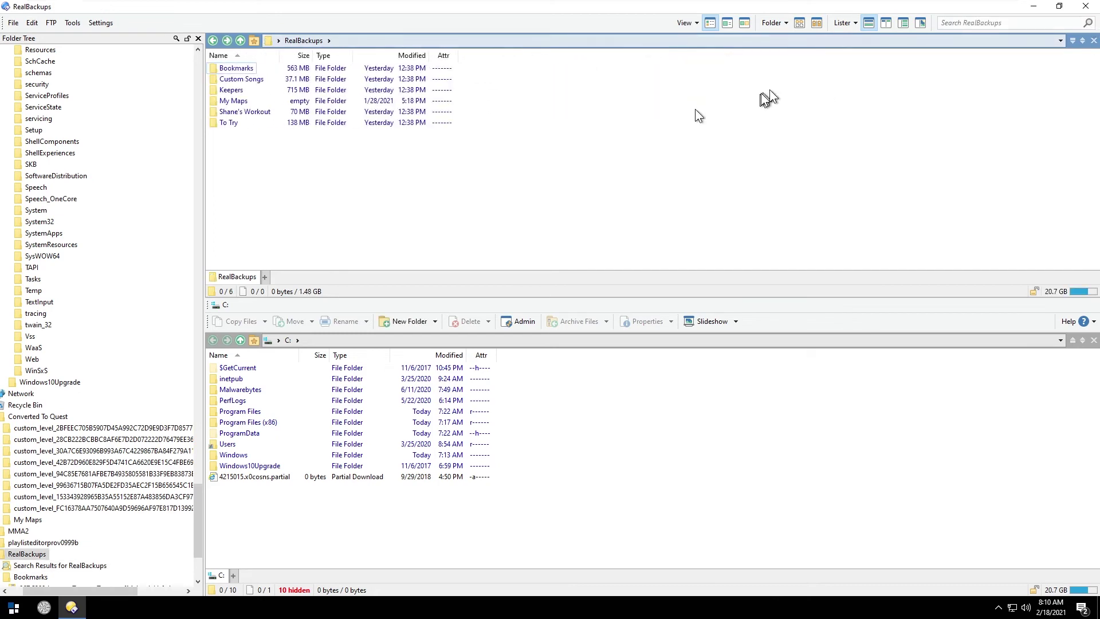
# Step: Set the RealBackups list to the Mixed (No Folders) flat view
pyautogui.click(786, 23)
pyautogui.click(798, 22)
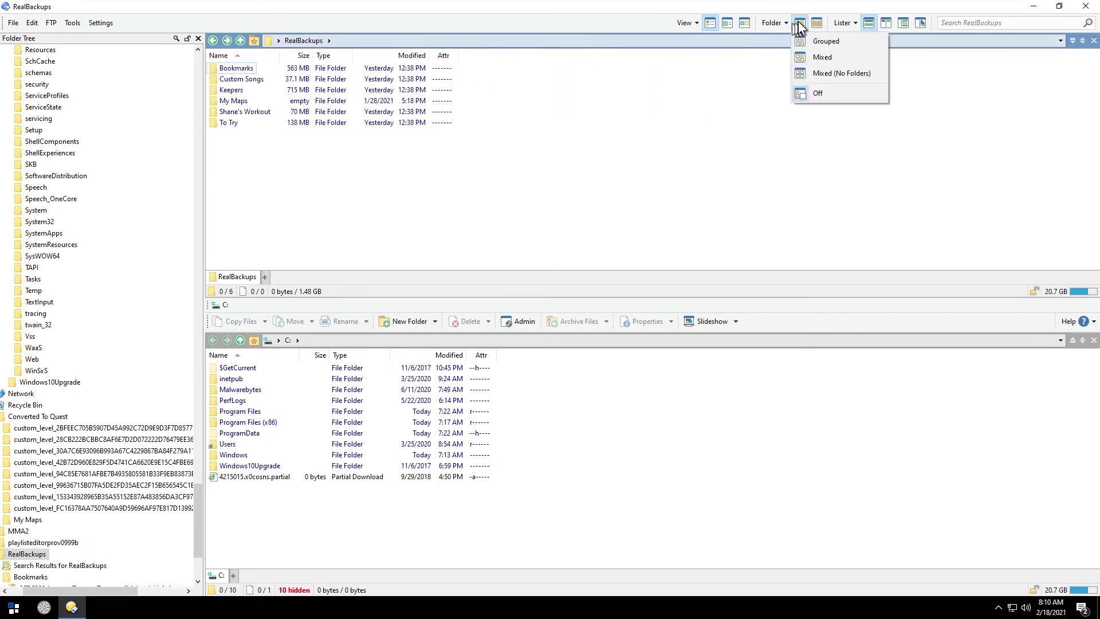
pyautogui.click(798, 22)
pyautogui.click(799, 22)
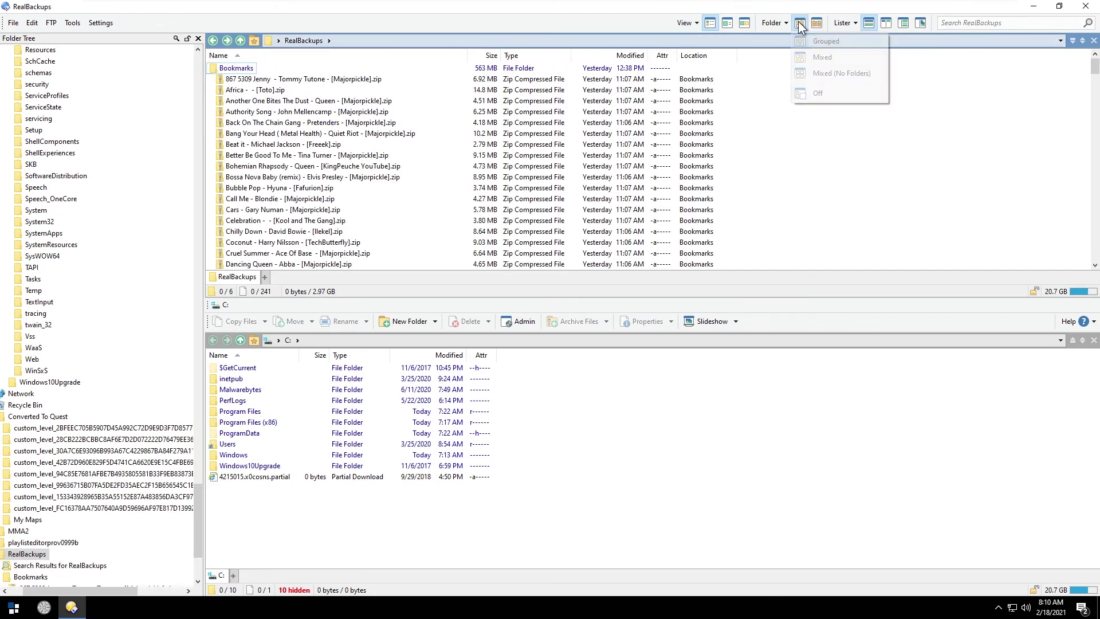
pyautogui.click(819, 70)
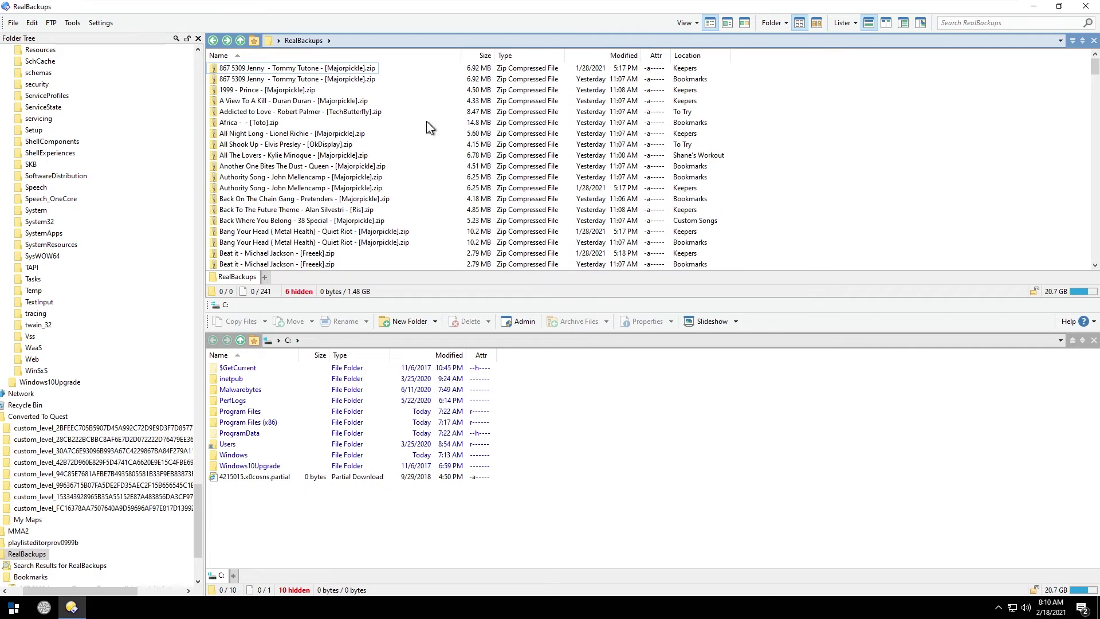
# Step: Toggle the flat list's Name sort order several times and group the files by name
pyautogui.click(339, 57)
pyautogui.click(339, 58)
pyautogui.click(339, 57)
pyautogui.click(339, 57)
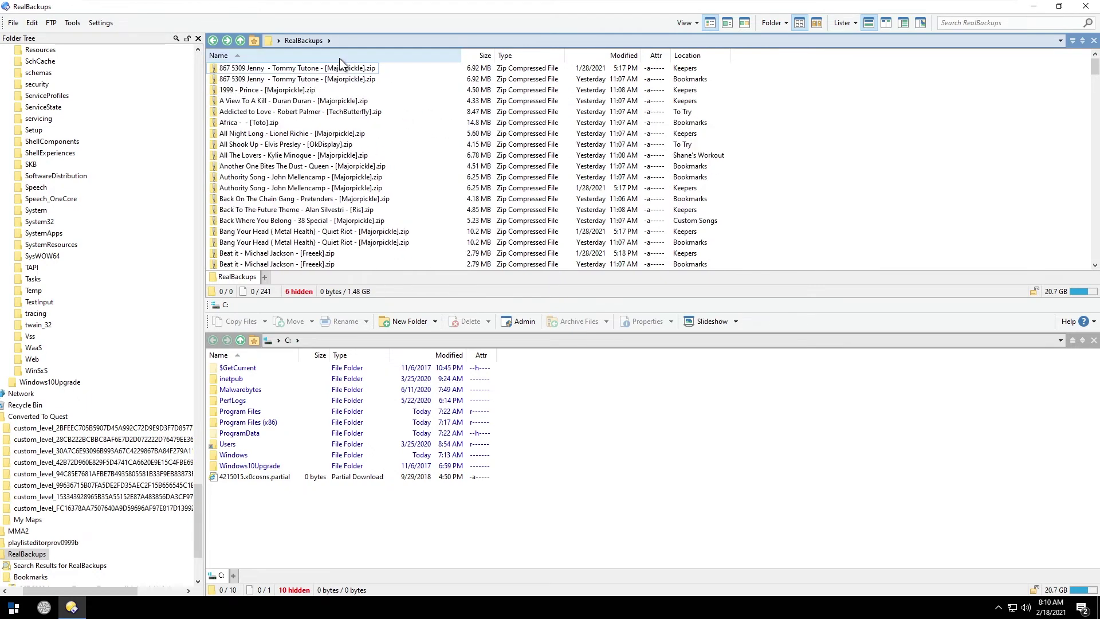
pyautogui.click(339, 58)
pyautogui.click(338, 57)
pyautogui.click(337, 56)
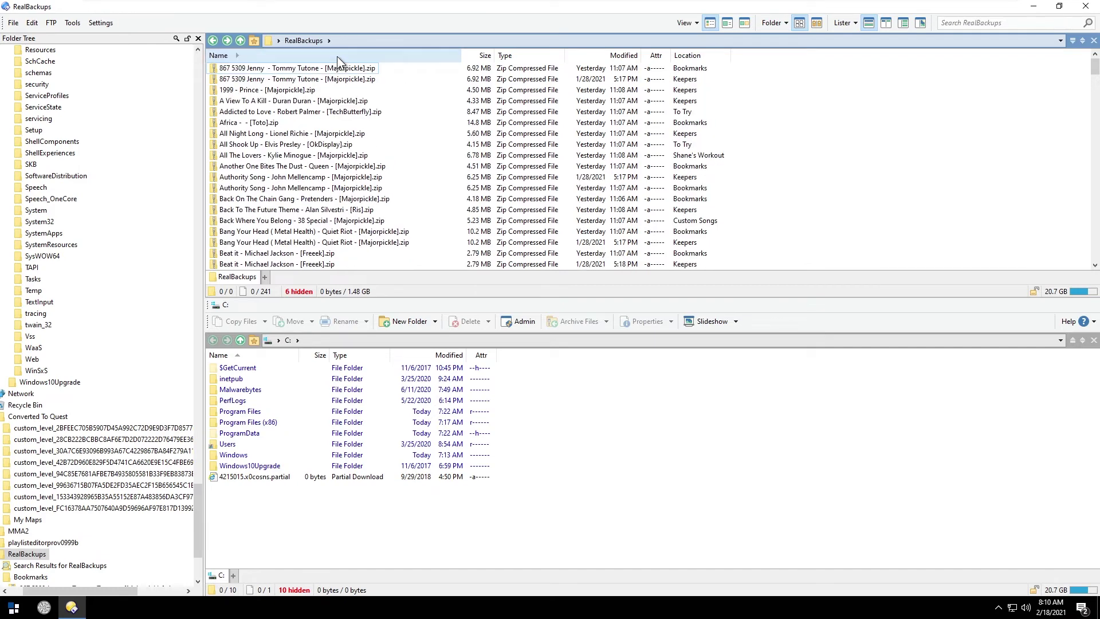
pyautogui.click(345, 53)
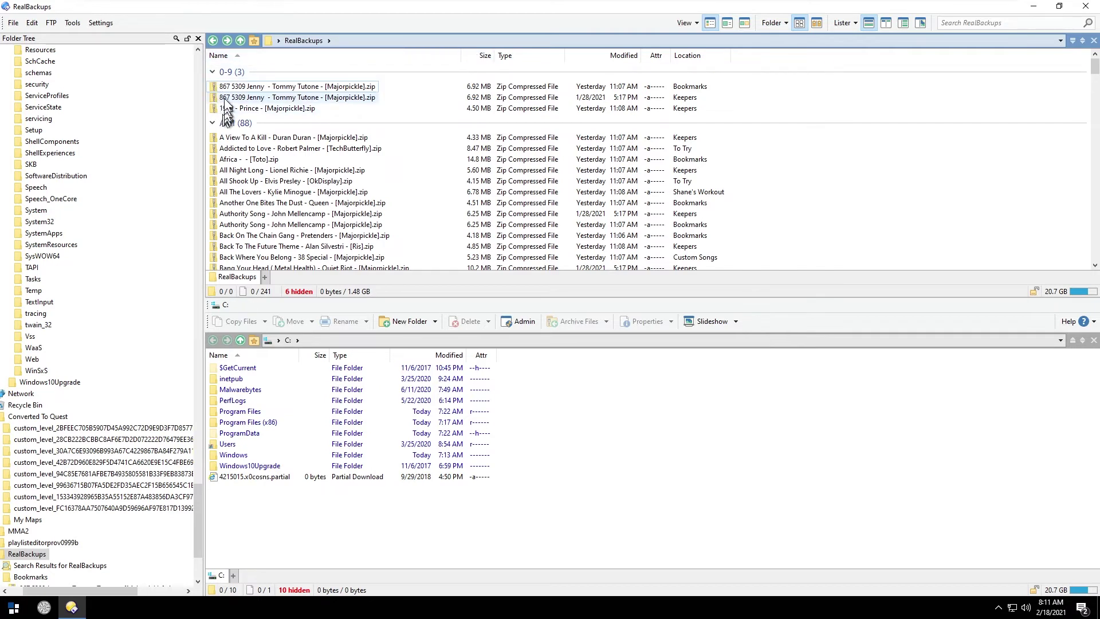
# Step: Collapse the A-H, I-P, Q-Z and 0-9 name groups in the RealBackups flat list
pyautogui.scroll(-1, 211, 123)
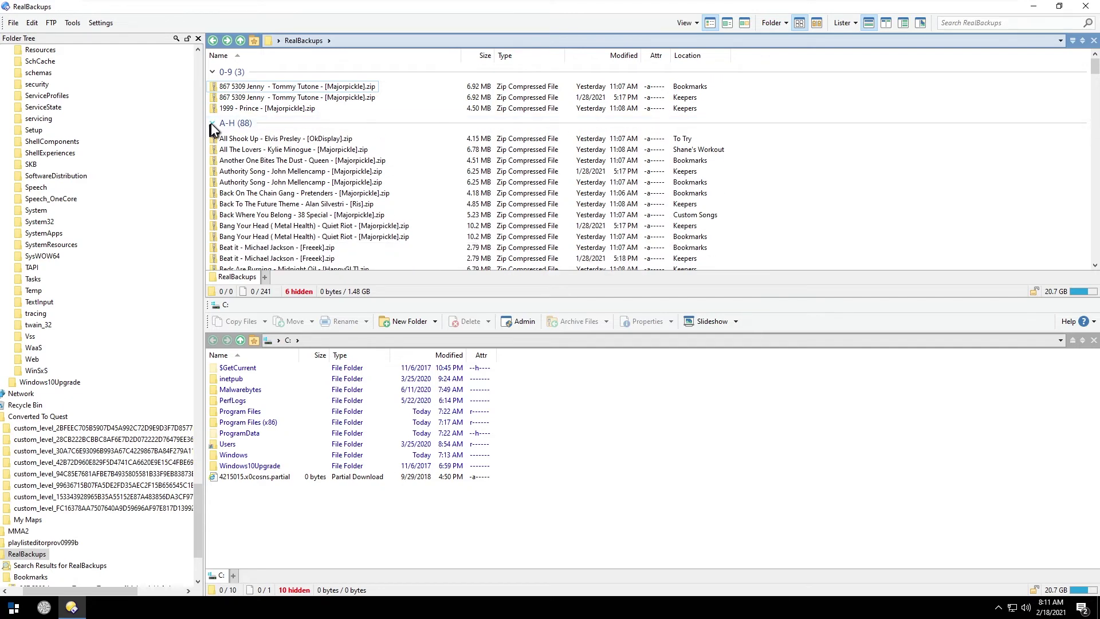
pyautogui.click(211, 122)
pyautogui.click(211, 141)
pyautogui.click(211, 160)
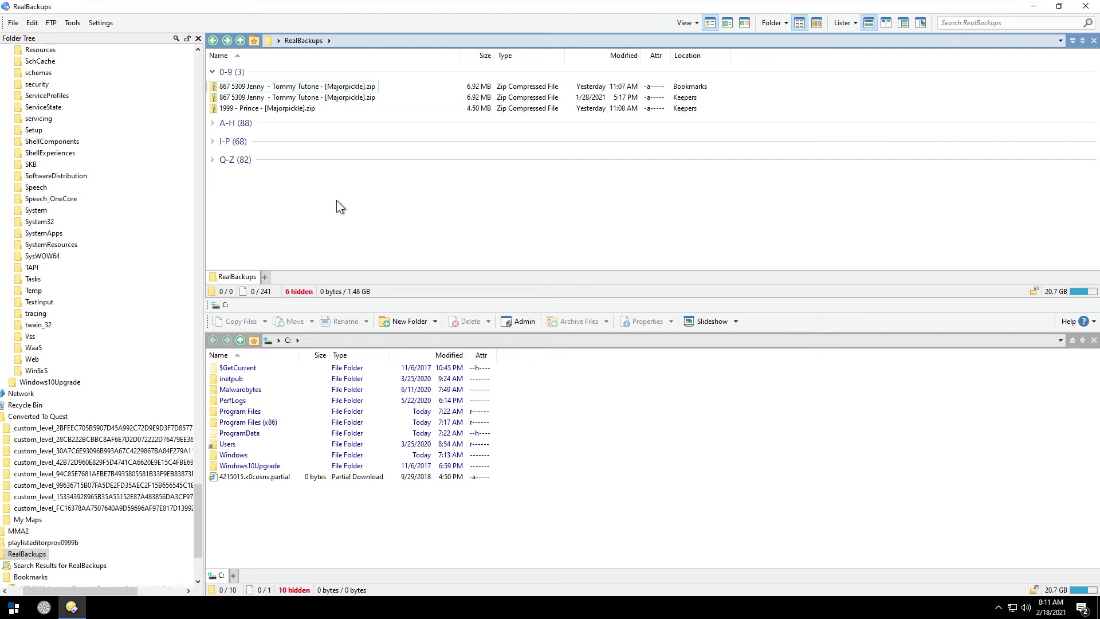
pyautogui.click(212, 72)
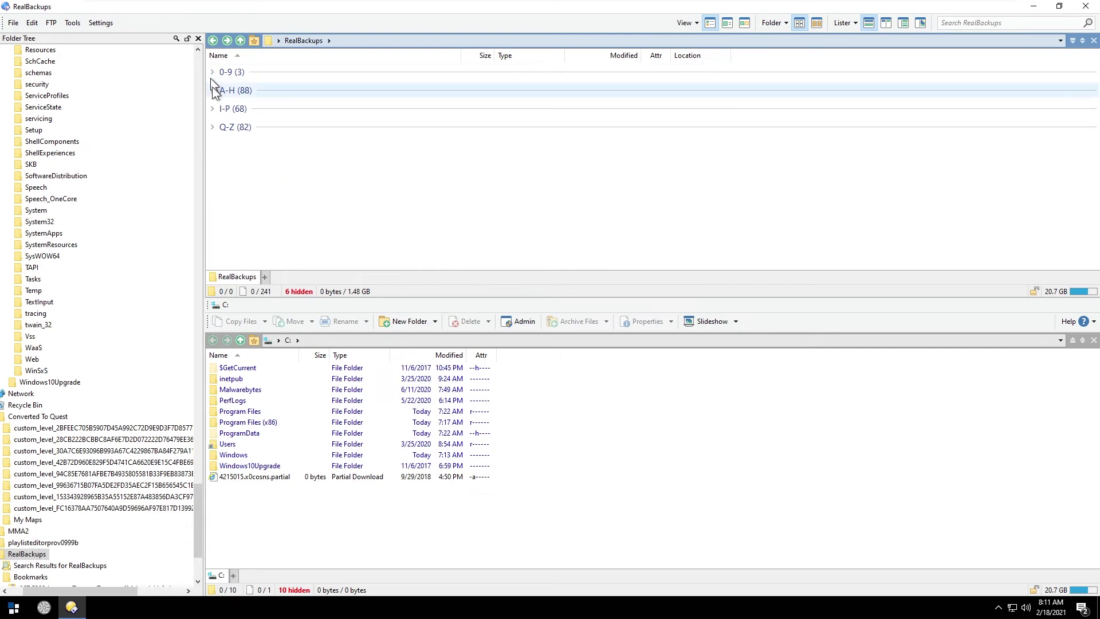
# Step: Expand the A-H group and select all its files through the group heading, activating the C: file display briefly in between
pyautogui.click(213, 90)
pyautogui.click(252, 106)
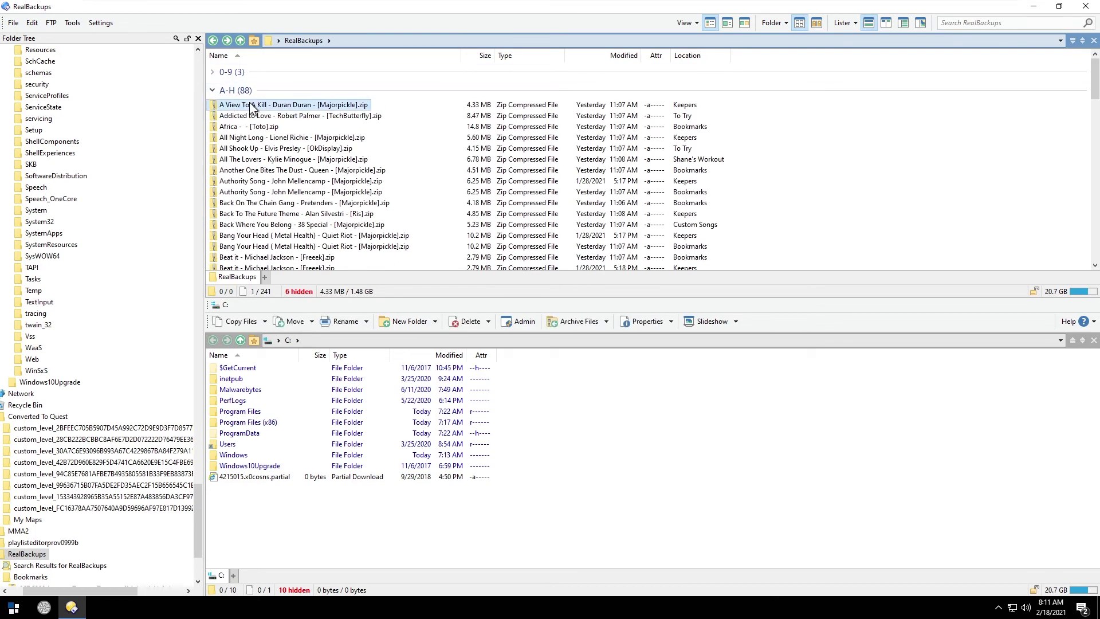
pyautogui.click(239, 91)
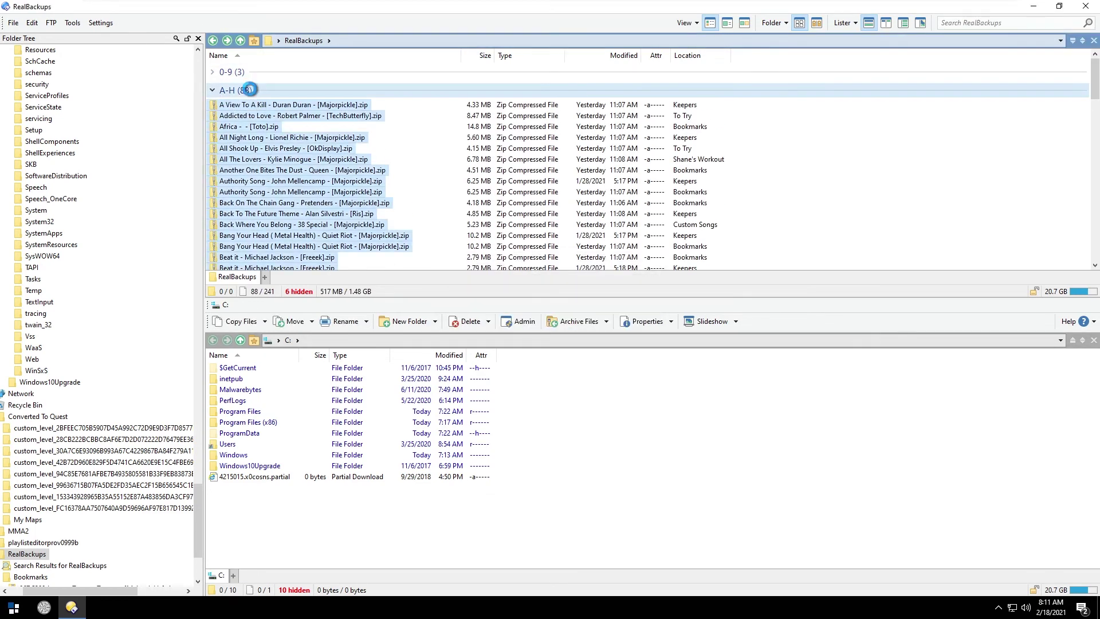
pyautogui.rightClick(239, 91)
pyautogui.click(413, 98)
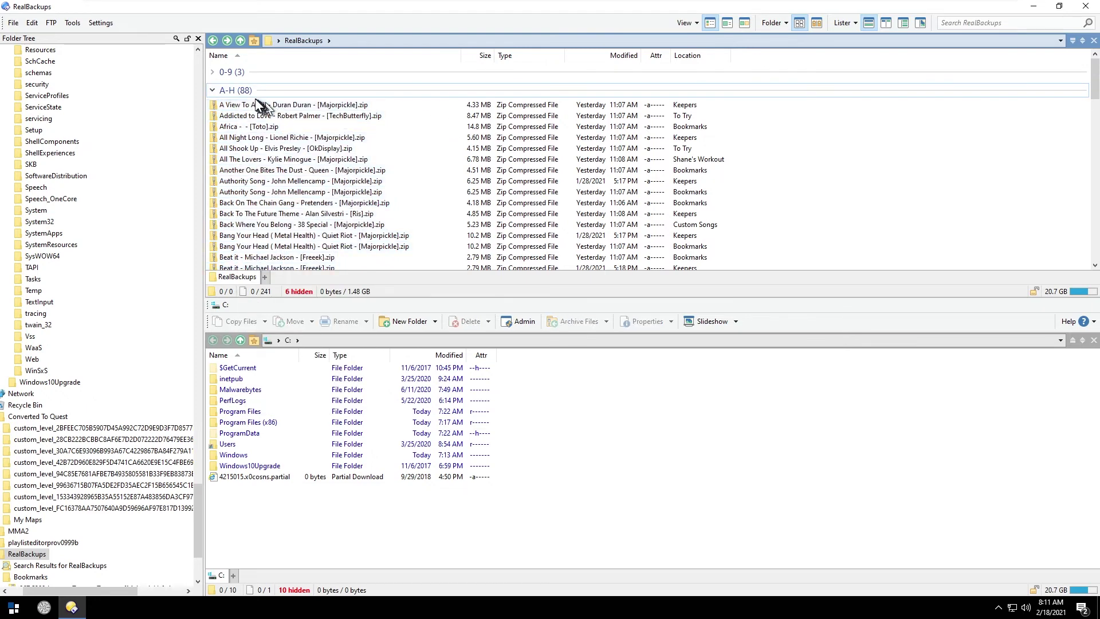
pyautogui.click(577, 389)
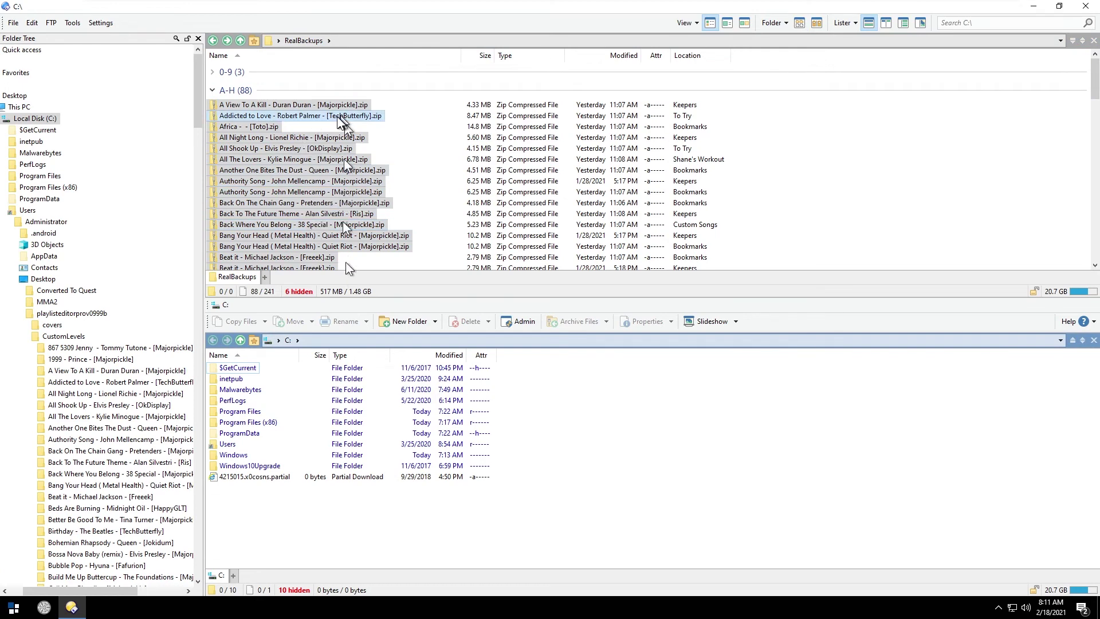
pyautogui.click(230, 93)
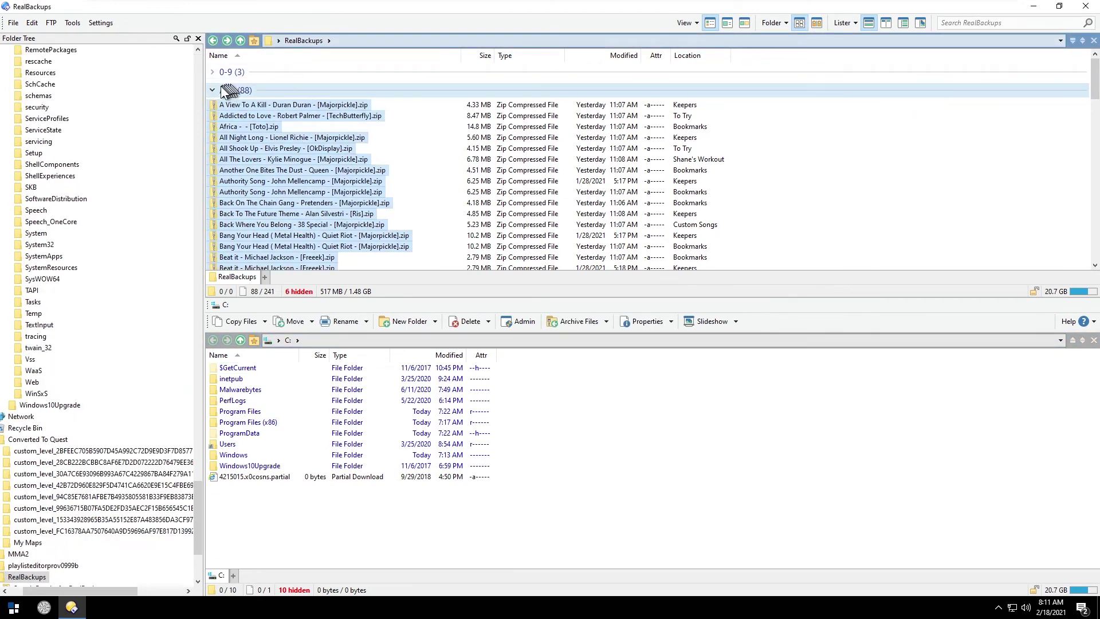
# Step: Collapse the selected A-H group from its heading
pyautogui.press('Left')
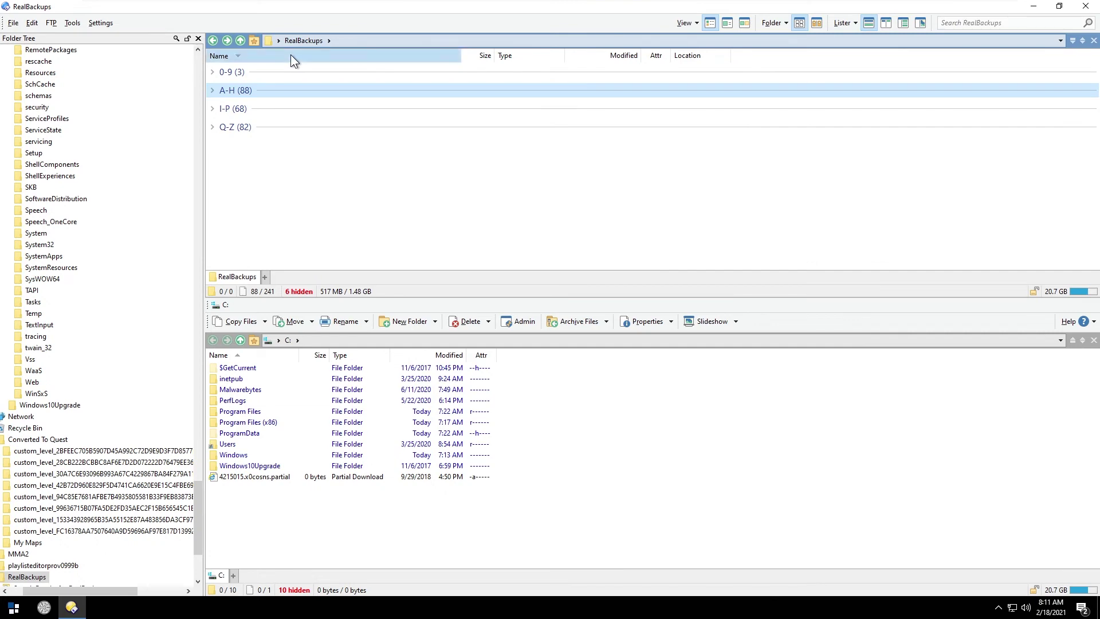
pyautogui.press('Down')
pyautogui.press('Up')
# Step: Turn off grouping by name in RealBackups and sort the flat list by Name in ascending order
pyautogui.rightClick(291, 55)
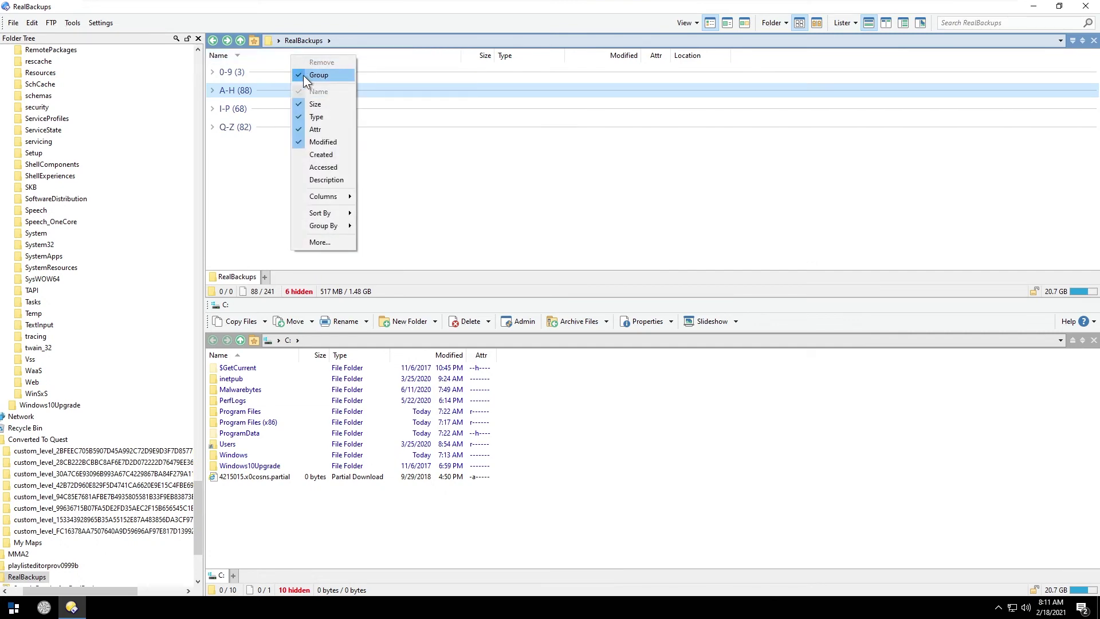
pyautogui.click(304, 75)
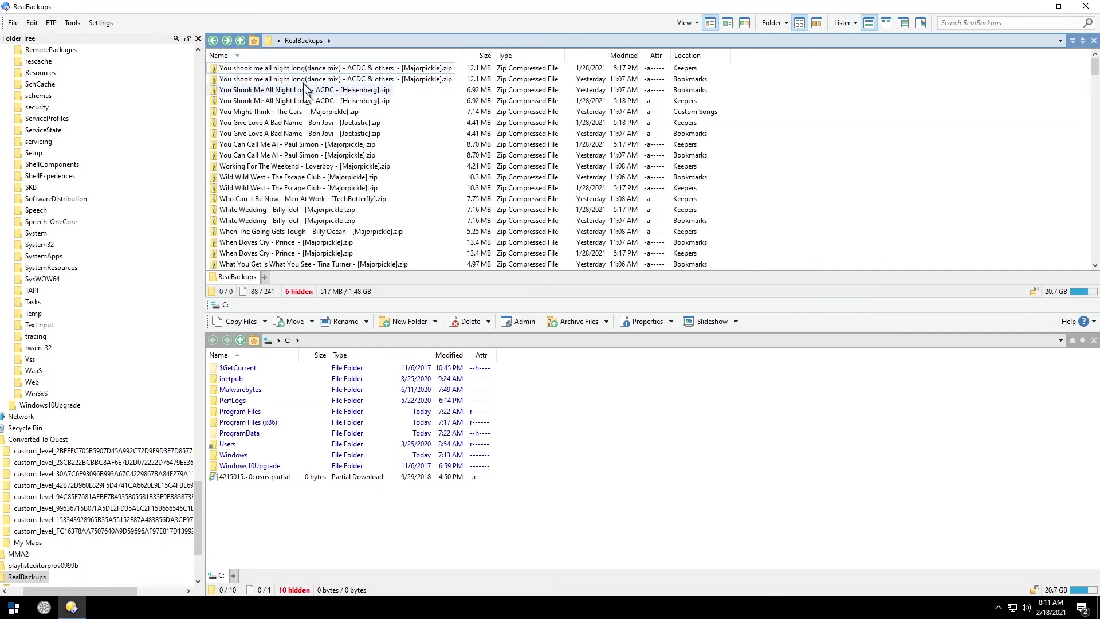
pyautogui.click(391, 54)
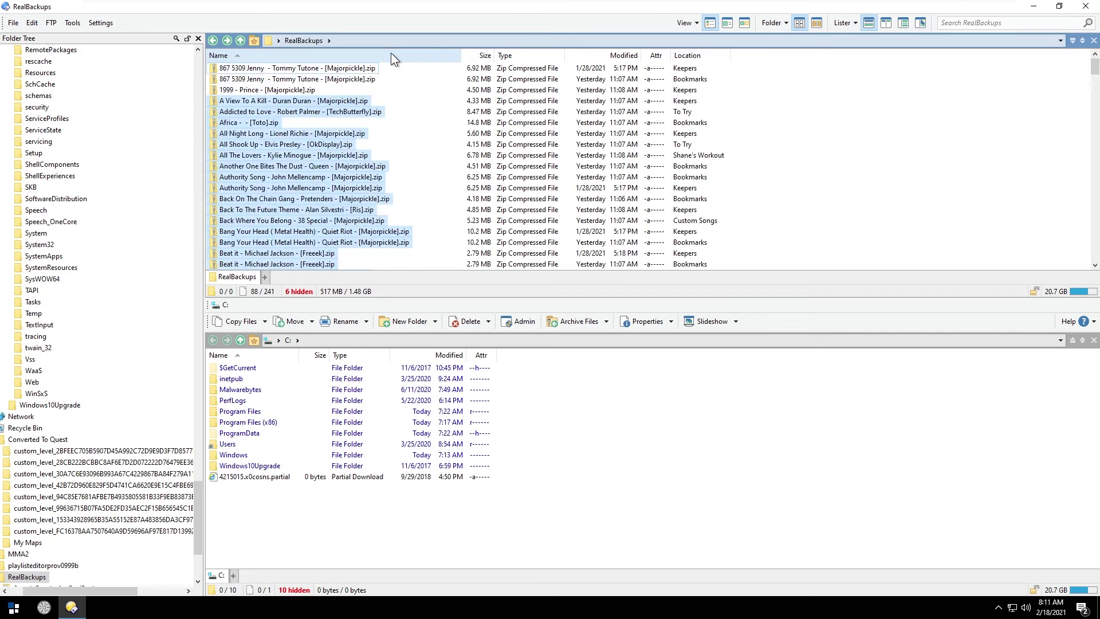
# Step: Sort and group the RealBackups files by size, collapse the Large (1 - 16 MB) group and clear the file selection
pyautogui.click(479, 56)
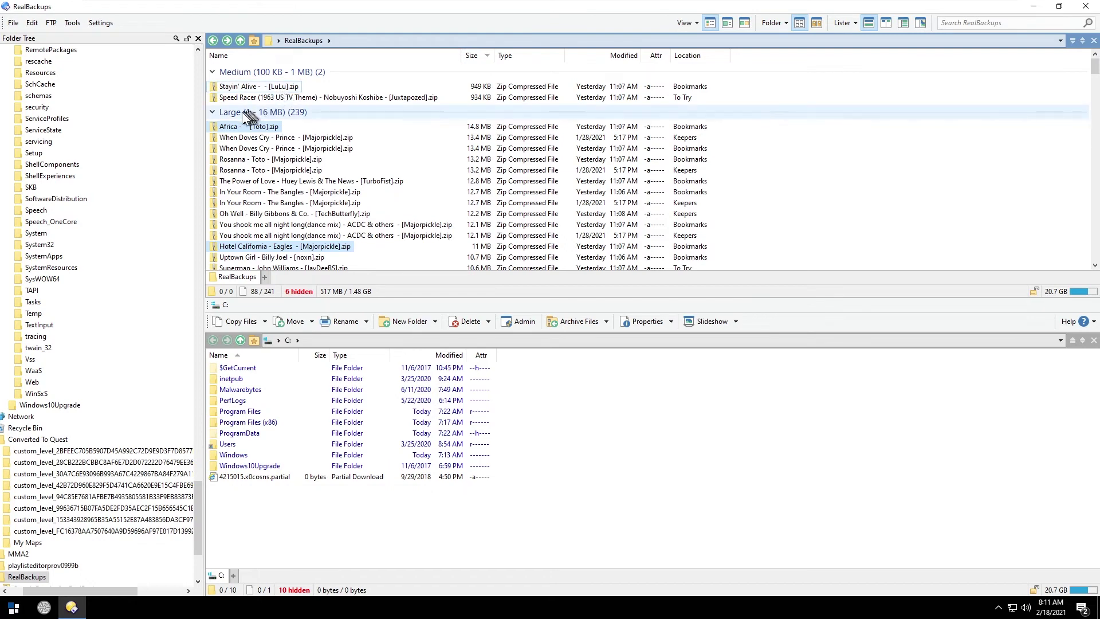
pyautogui.click(213, 113)
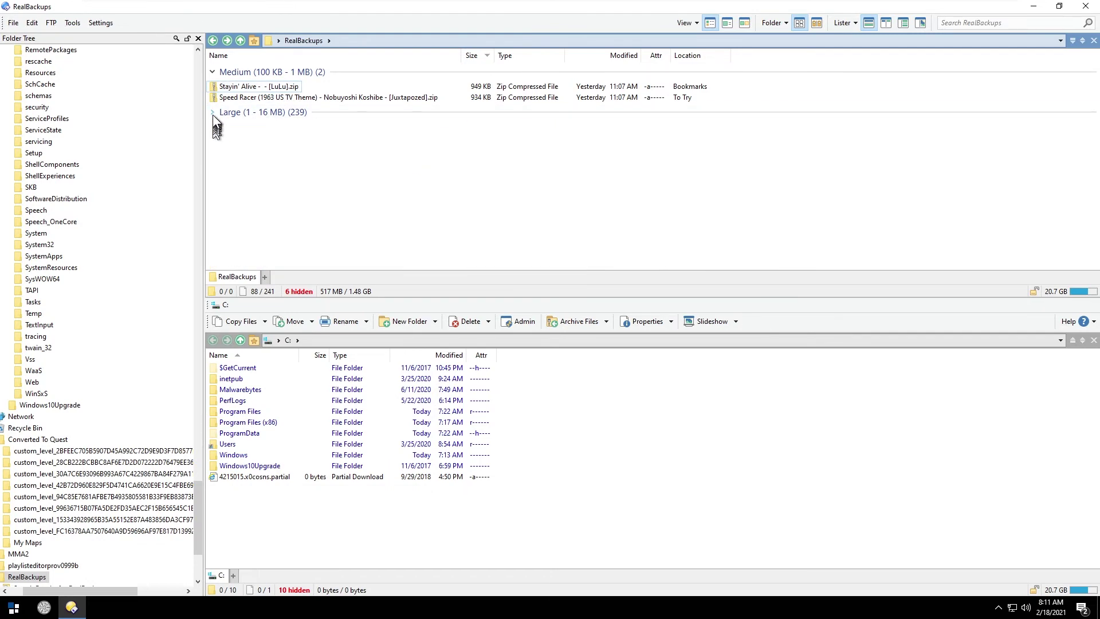
pyautogui.click(336, 211)
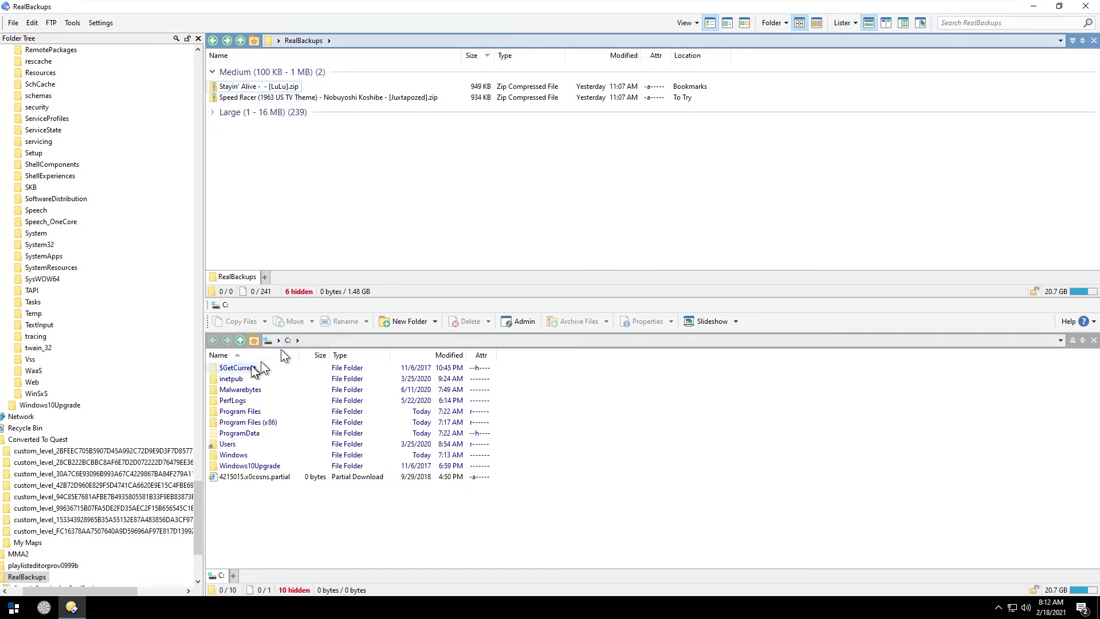
# Step: Open the Windows folder from the folder tree and set it to the Mixed (No Folders) flat view
pyautogui.scroll(20, 70, 308)
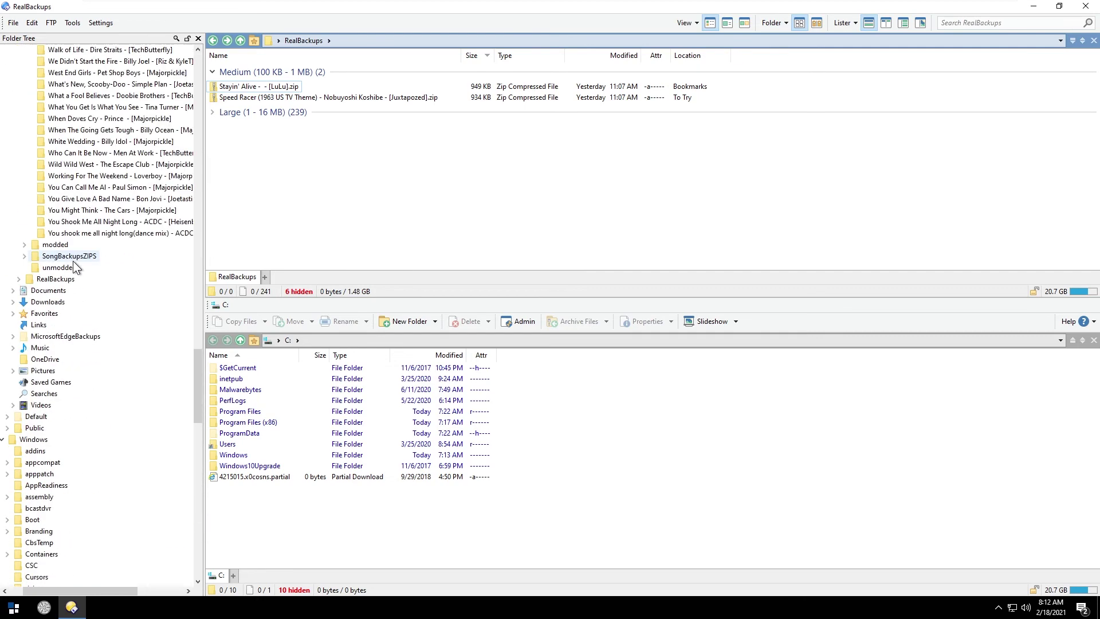
pyautogui.click(33, 439)
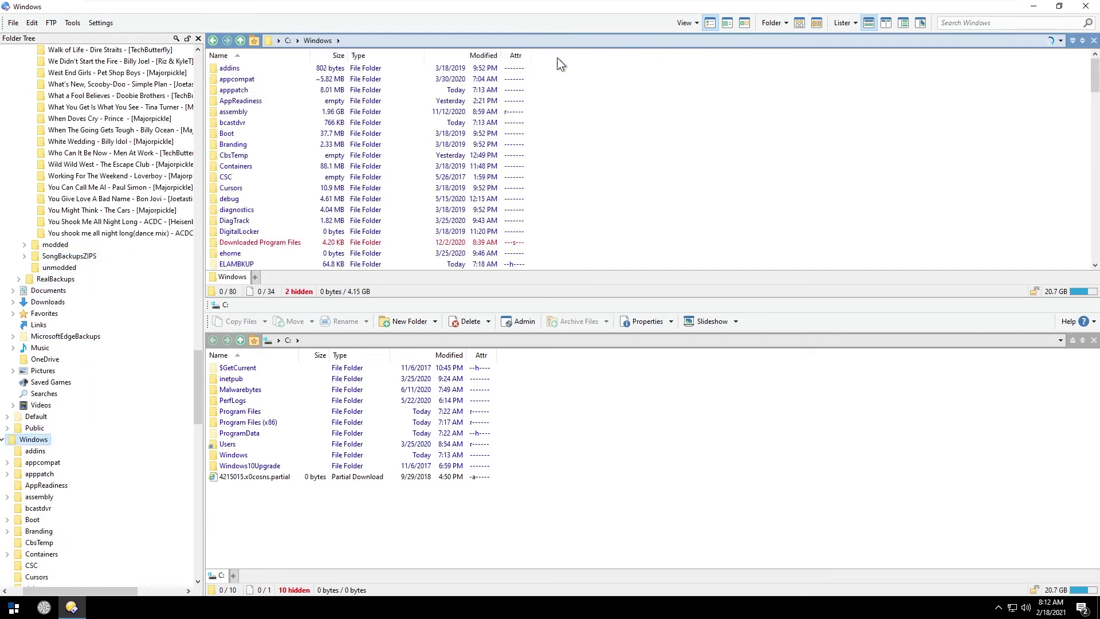
pyautogui.click(800, 25)
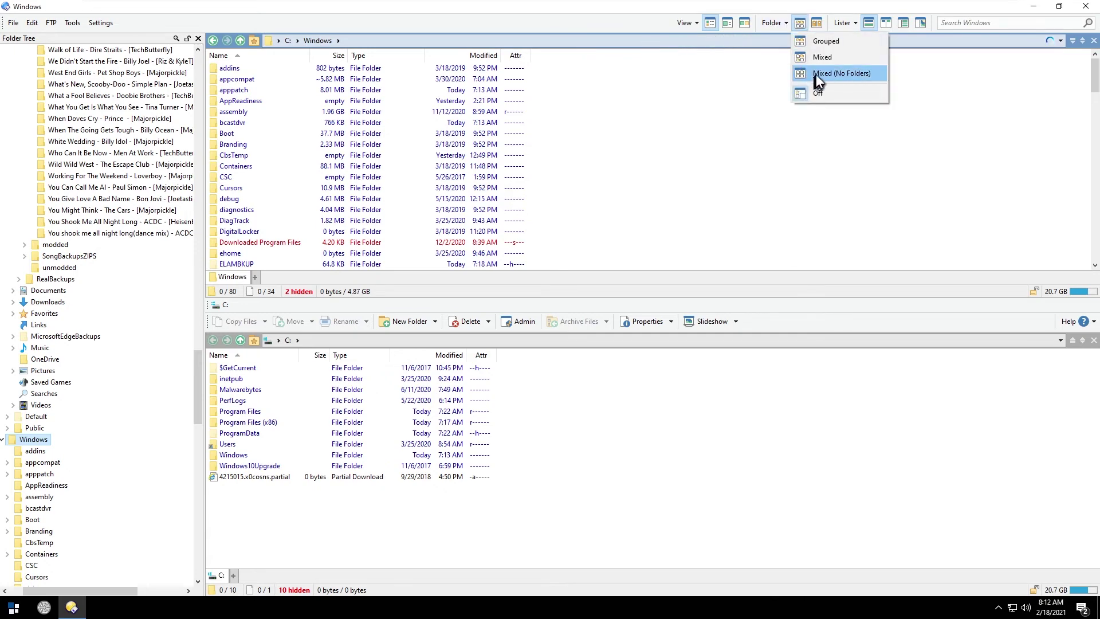
pyautogui.click(848, 77)
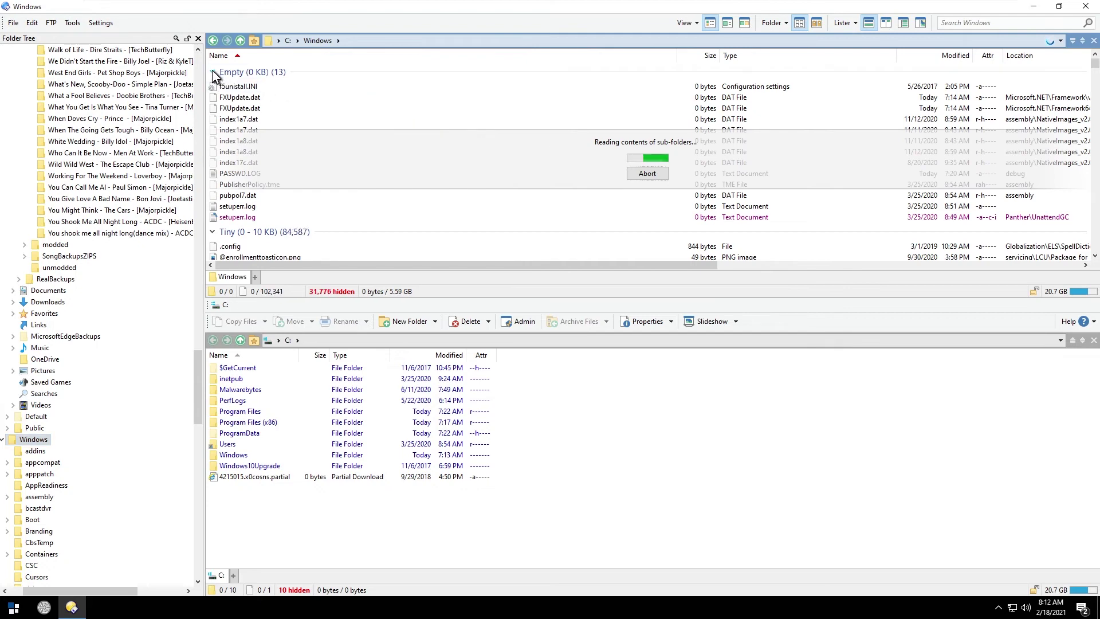
# Step: Collapse the Empty, Tiny, Small and Medium size groups in the Windows flat list, and abort reading the sub-folders
pyautogui.click(213, 72)
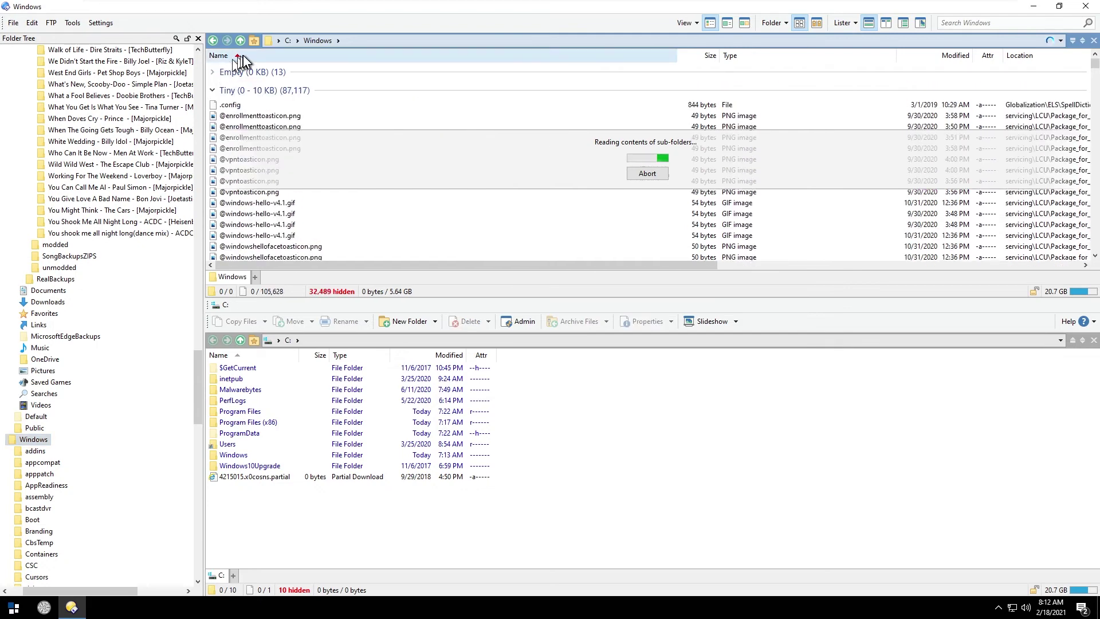
pyautogui.click(213, 91)
pyautogui.click(213, 108)
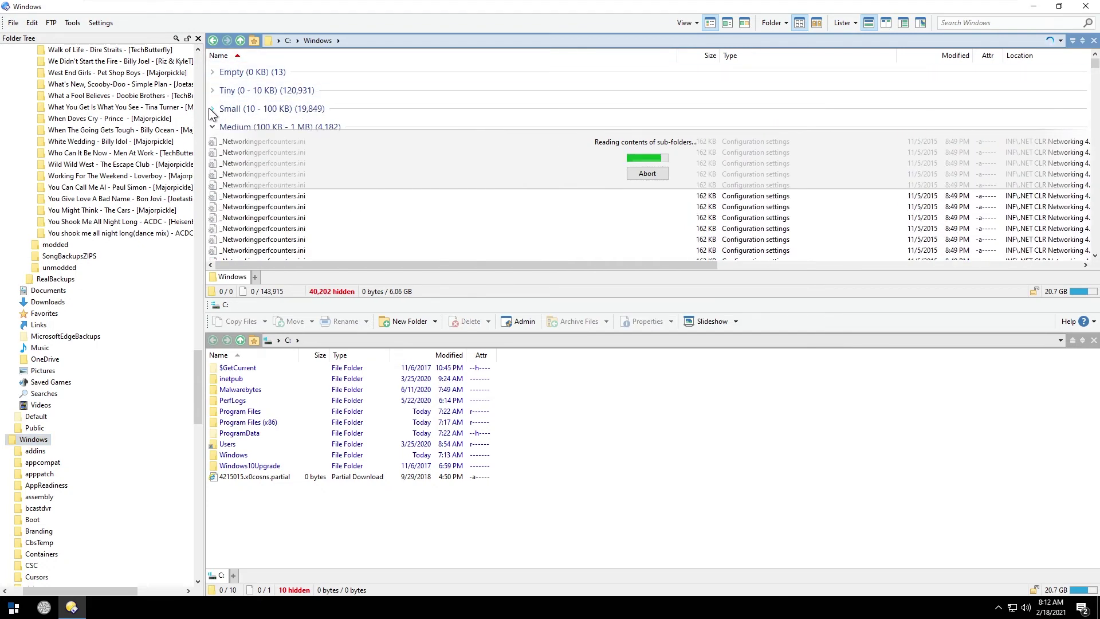
pyautogui.click(212, 126)
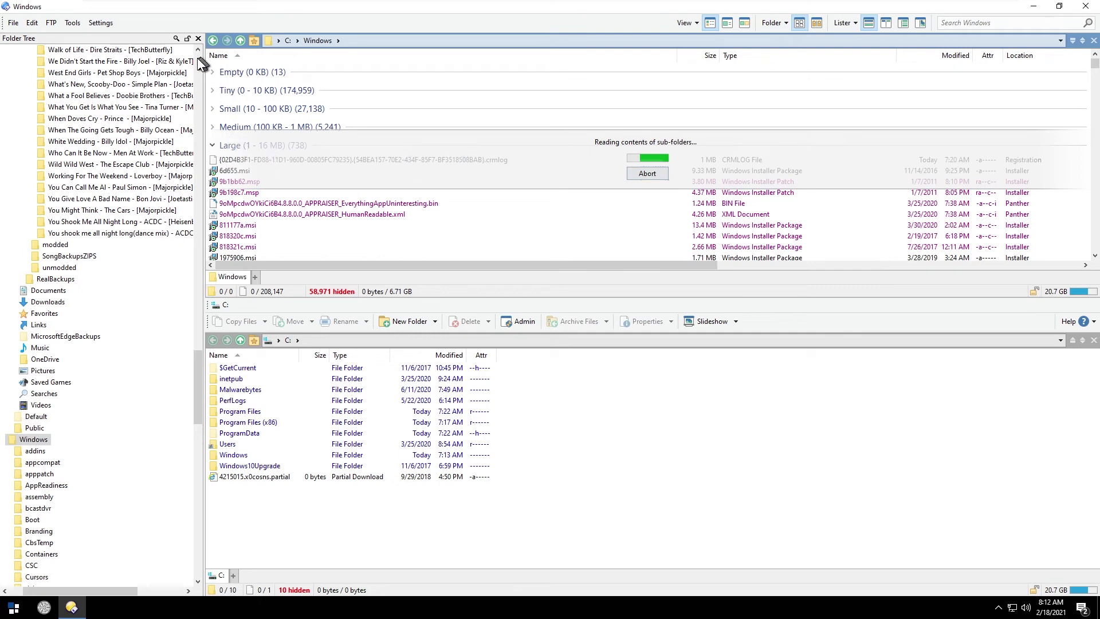
pyautogui.click(645, 173)
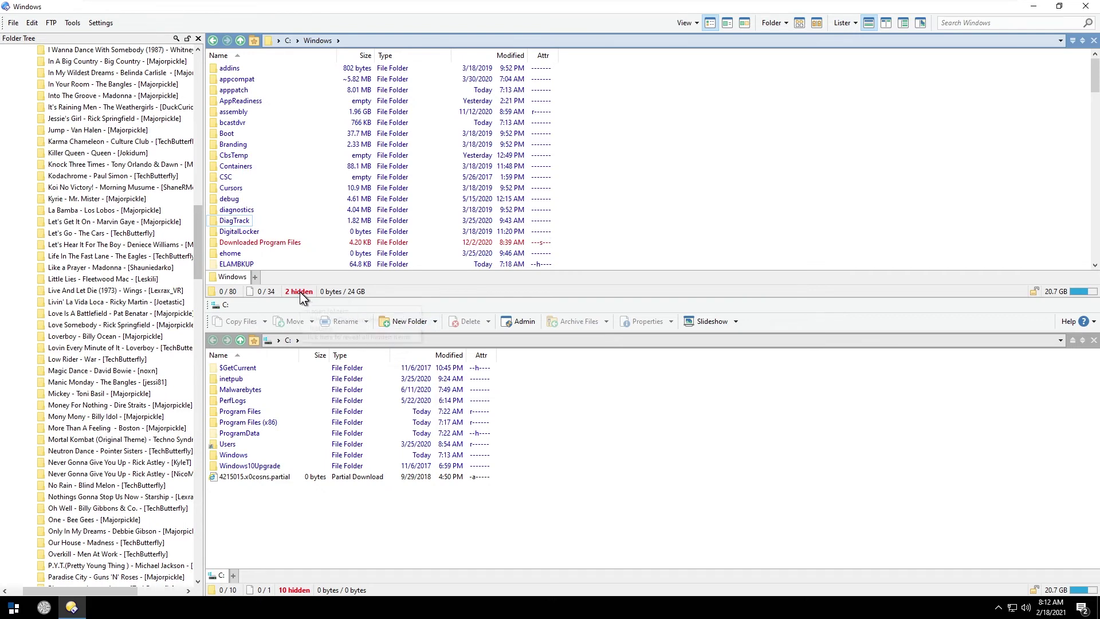
# Step: Open the status bar definition and examine which status bar sections the disk space, folder and file code lines produce
pyautogui.rightClick(400, 287)
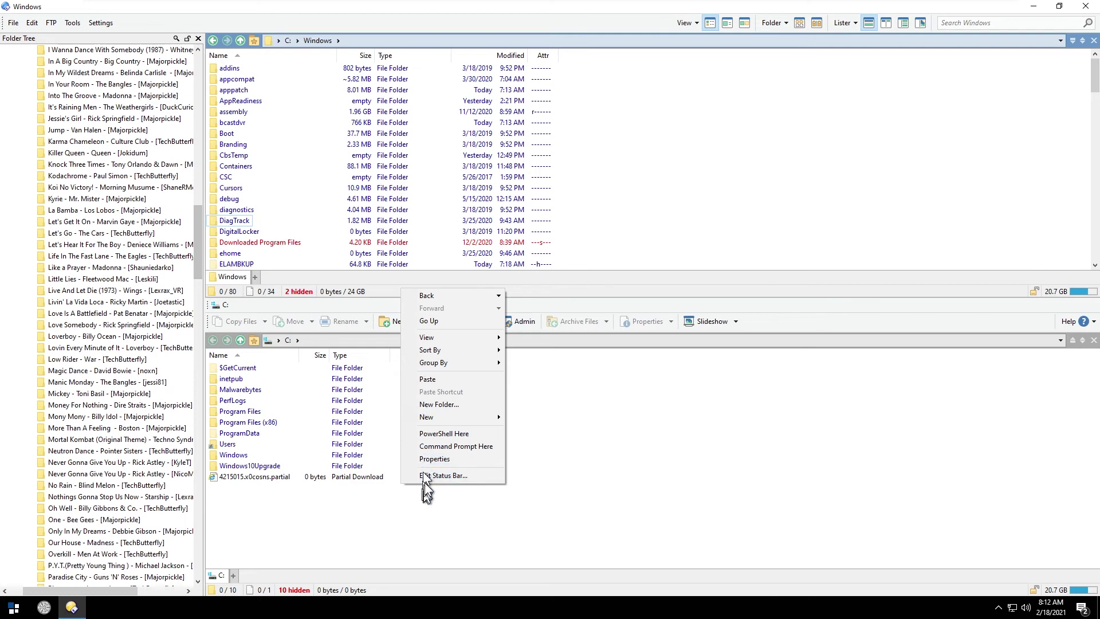
pyautogui.click(439, 473)
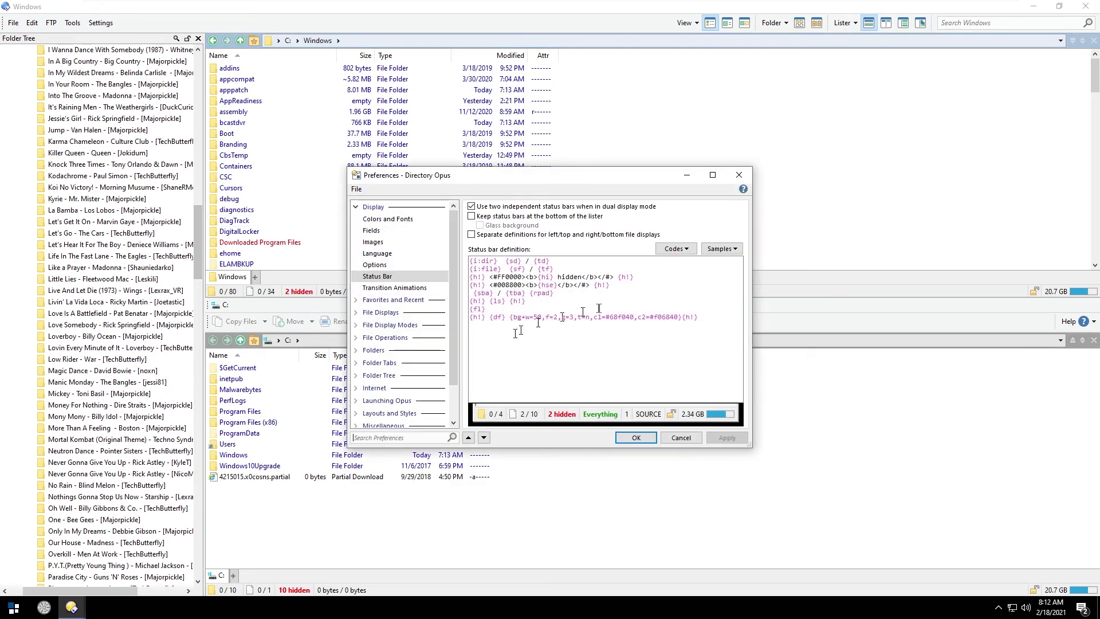
pyautogui.click(585, 328)
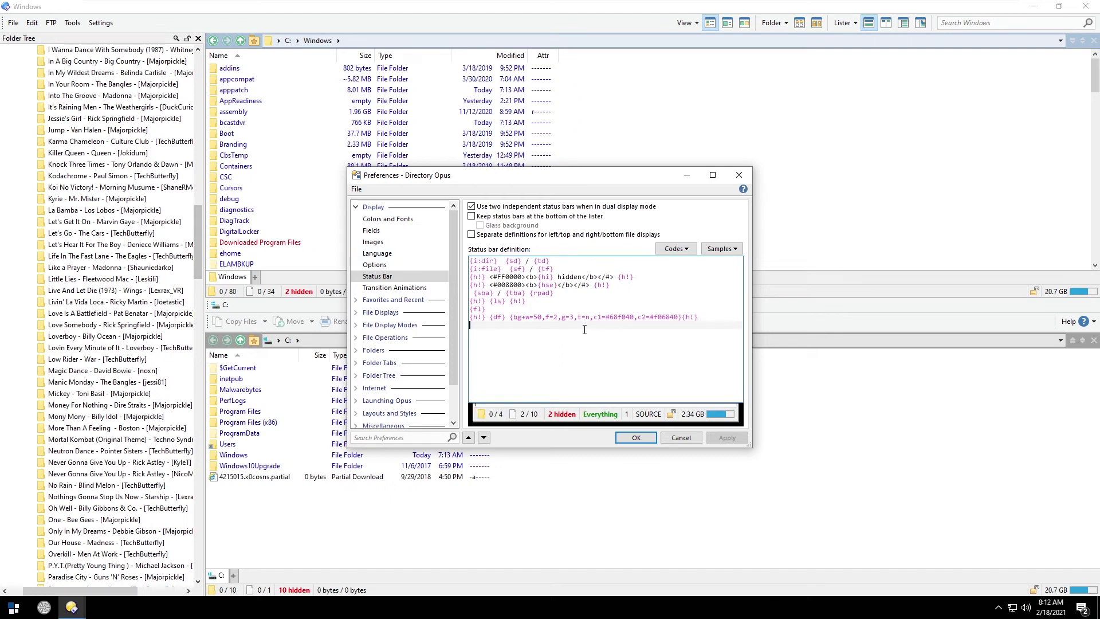
pyautogui.click(497, 318)
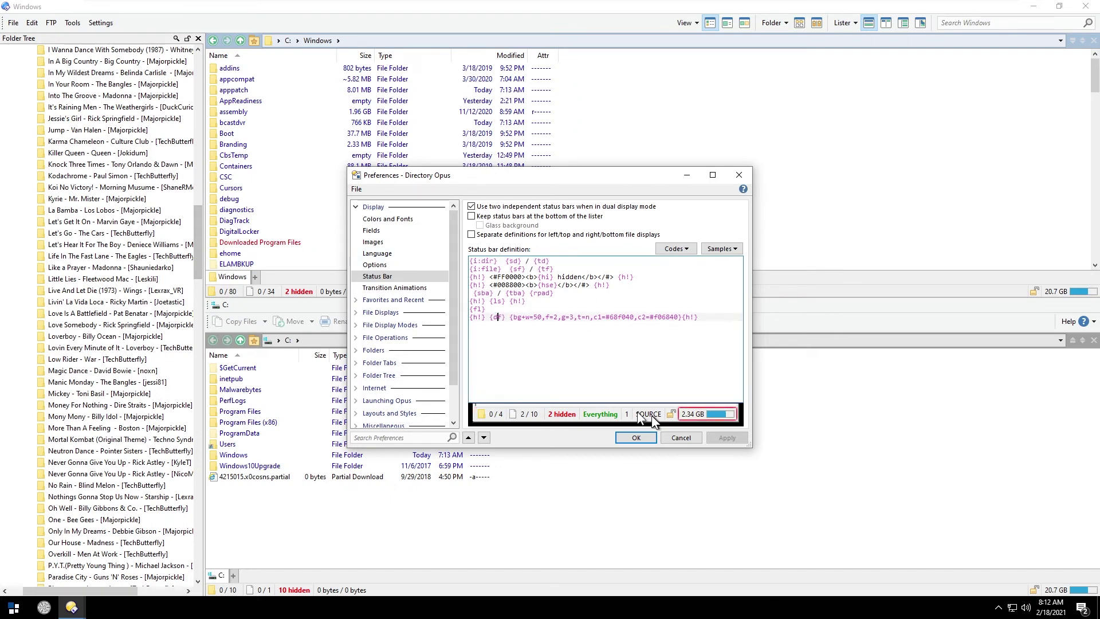
pyautogui.click(481, 261)
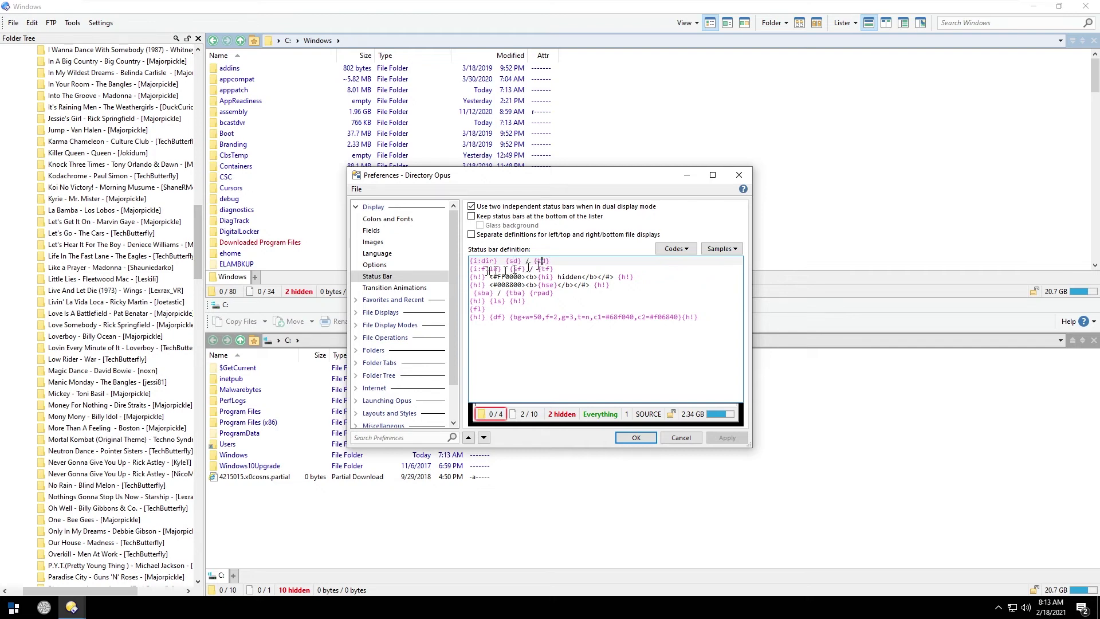
pyautogui.click(486, 269)
# Step: Insert the Disk space free code {df} with the Automatic unit into the {i:file} line of the status bar definition and apply it
pyautogui.click(676, 248)
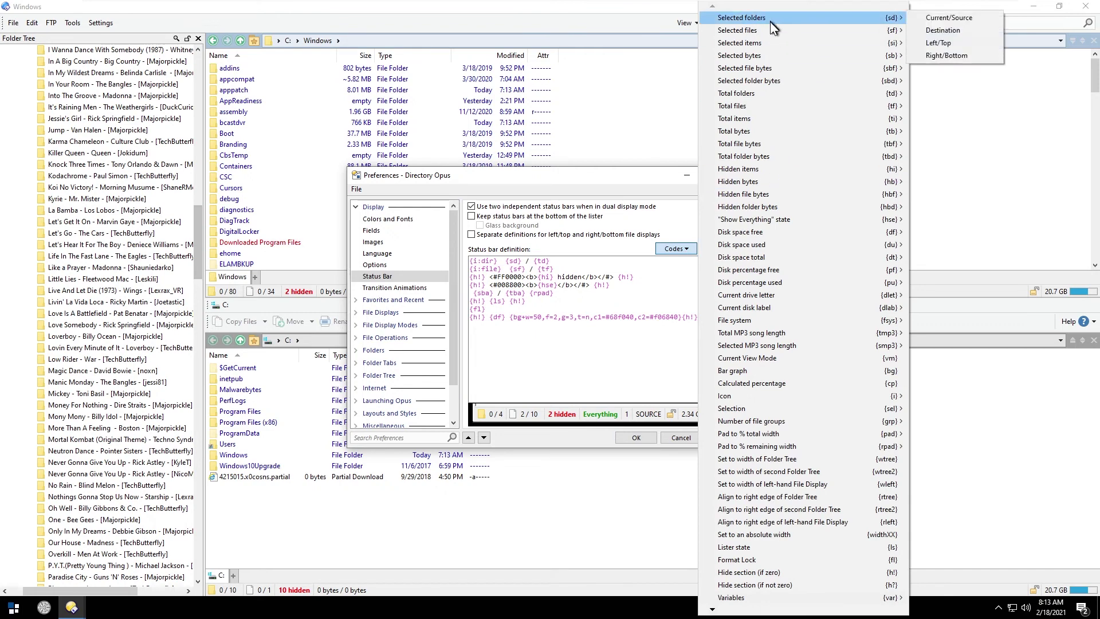
pyautogui.moveTo(764, 182)
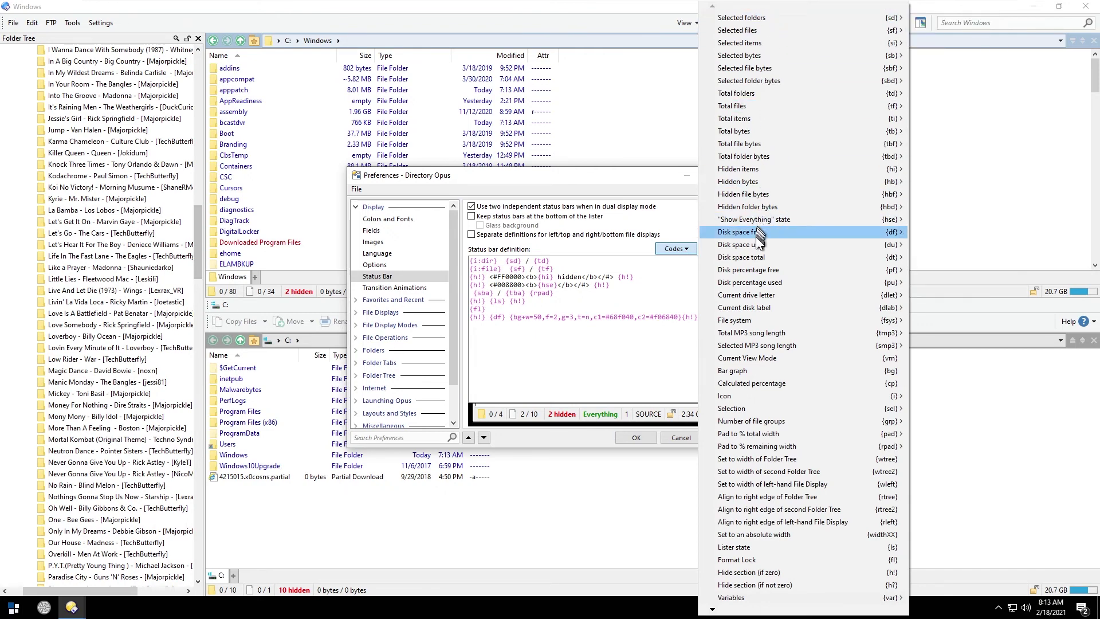
pyautogui.moveTo(779, 233)
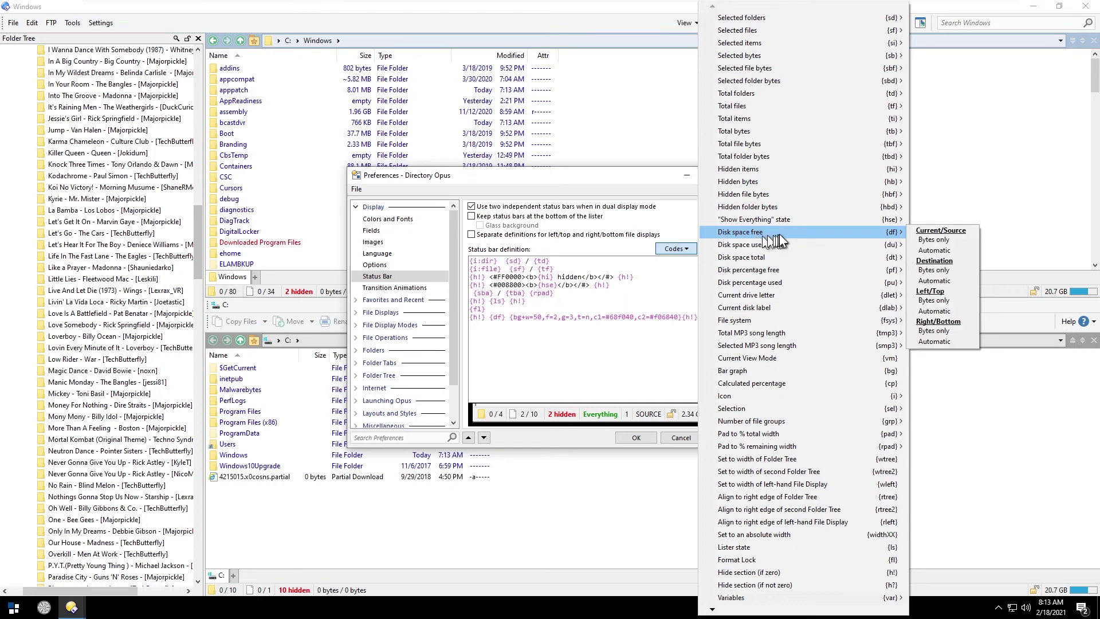
pyautogui.click(944, 251)
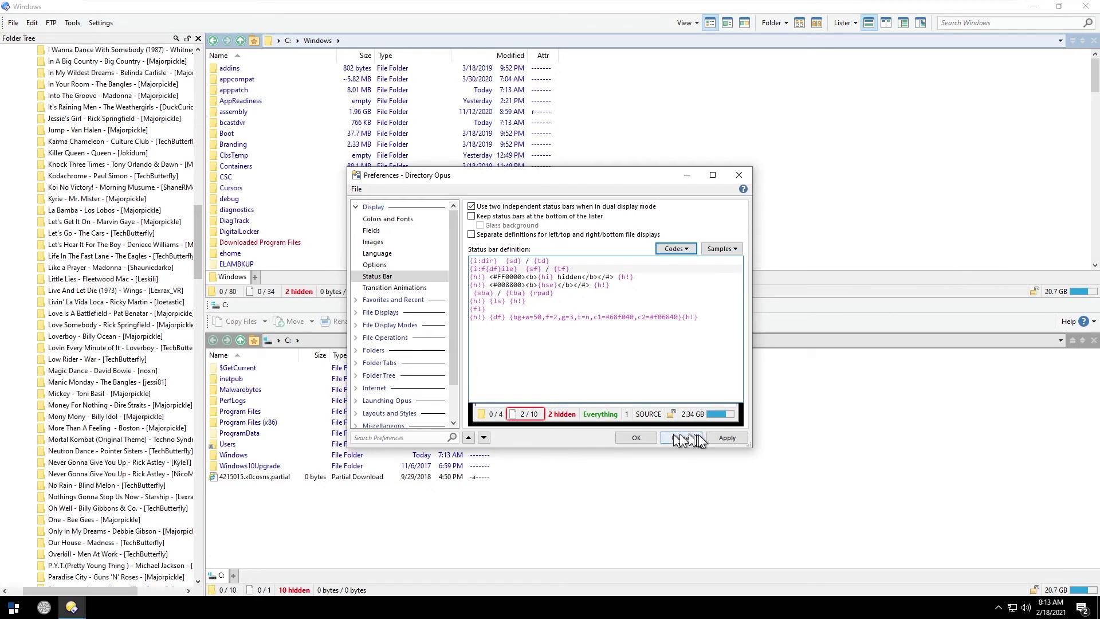
pyautogui.click(725, 438)
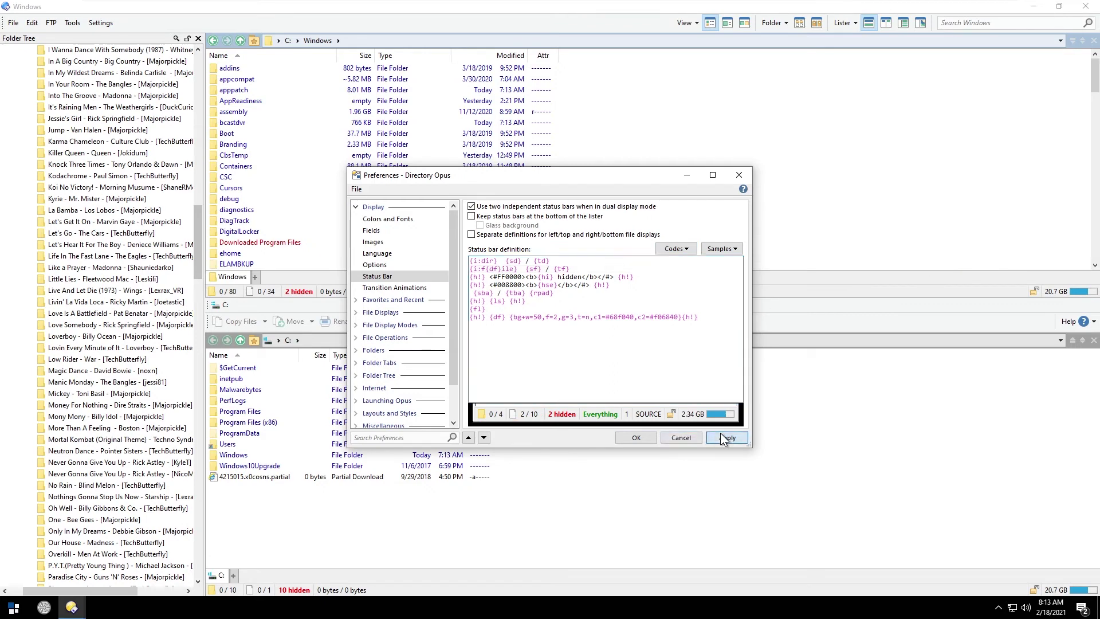
pyautogui.click(645, 439)
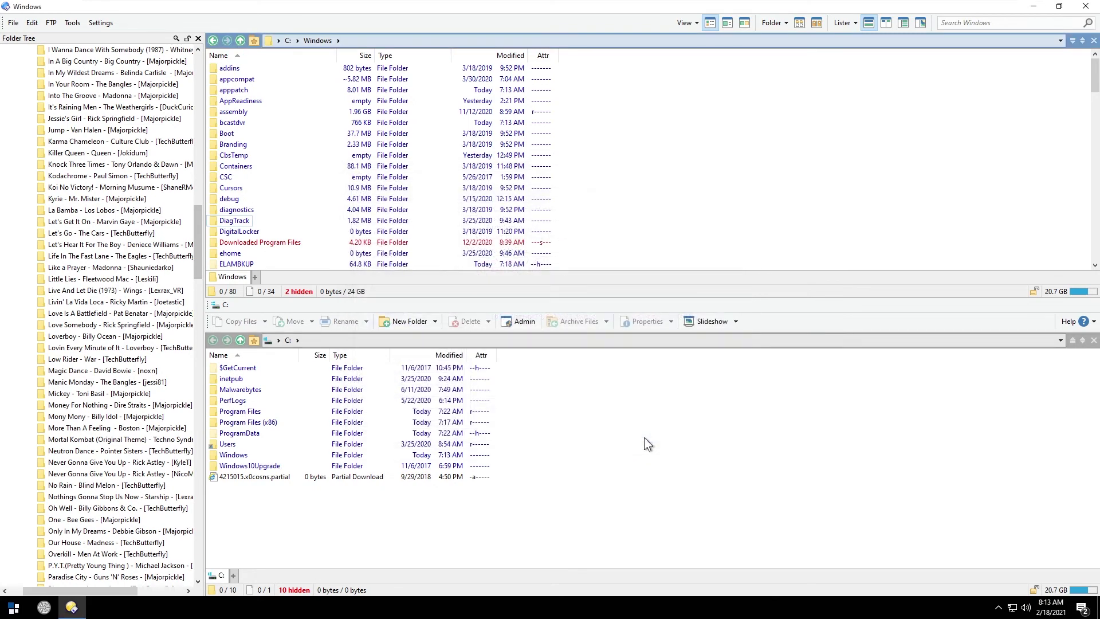
# Step: Enable Keep status bars at the bottom of the lister with Glass background in the status bar preferences, apply it and close the preferences
pyautogui.rightClick(458, 291)
pyautogui.click(528, 478)
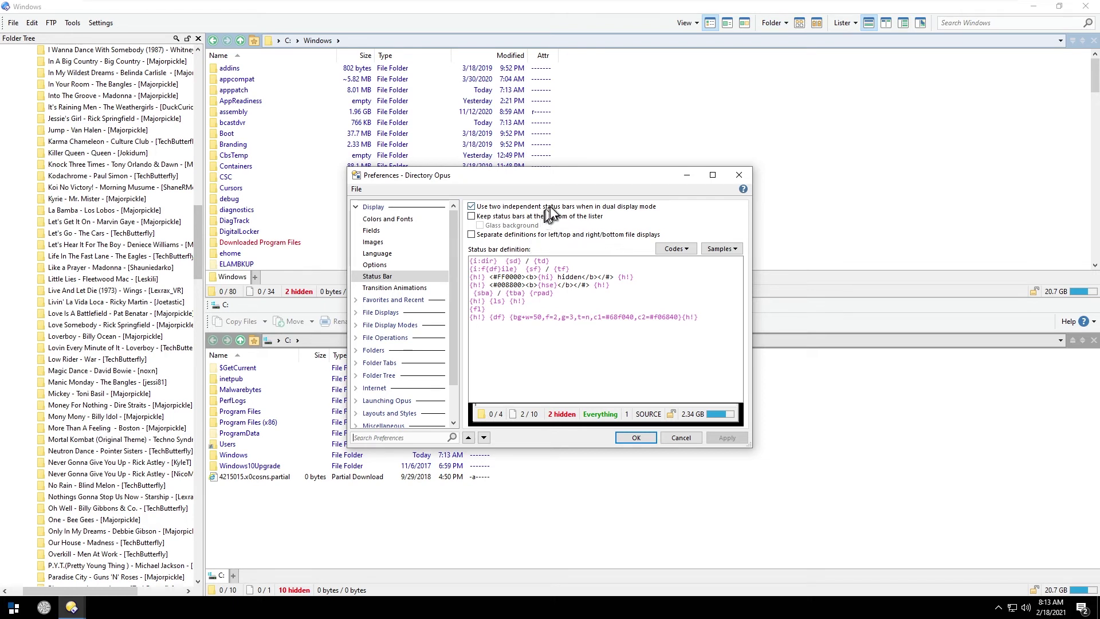
pyautogui.click(497, 207)
pyautogui.click(497, 206)
pyautogui.click(735, 249)
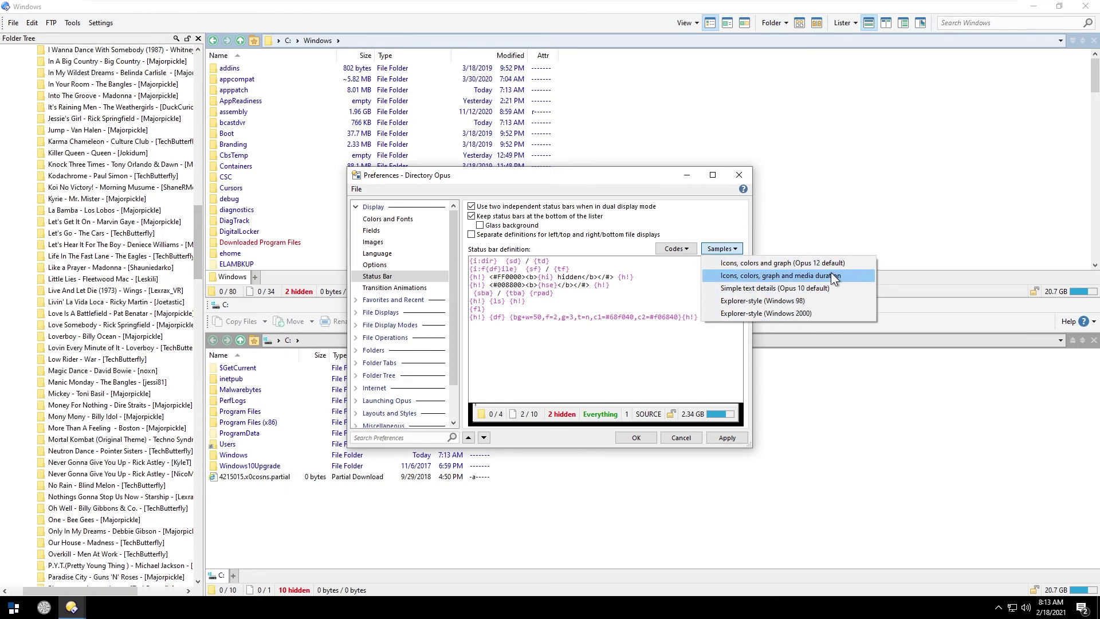
pyautogui.click(646, 358)
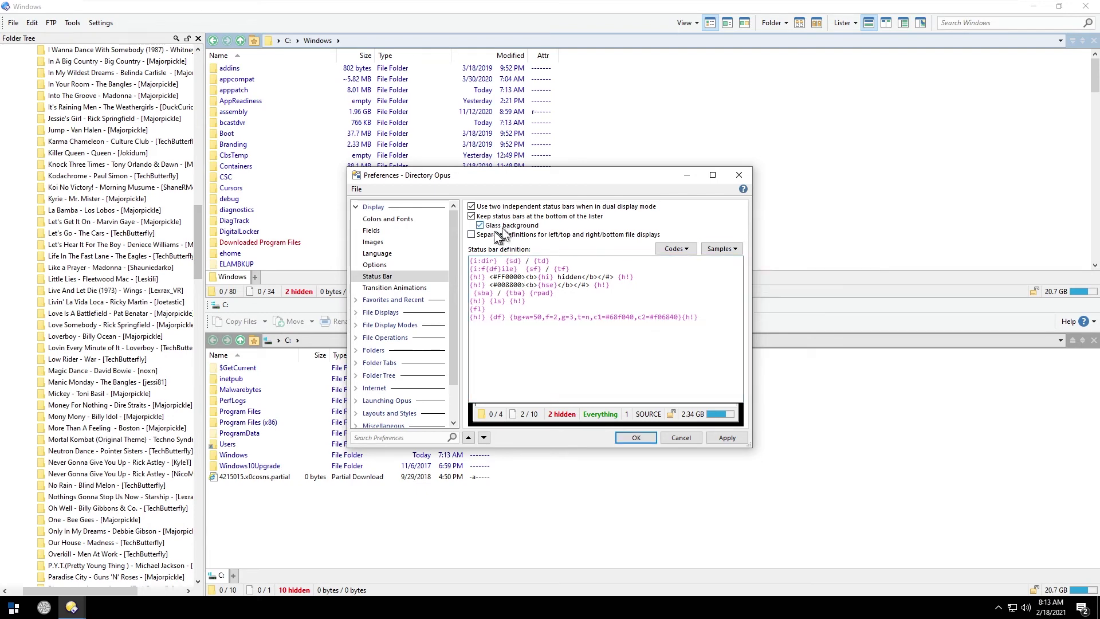
pyautogui.click(730, 438)
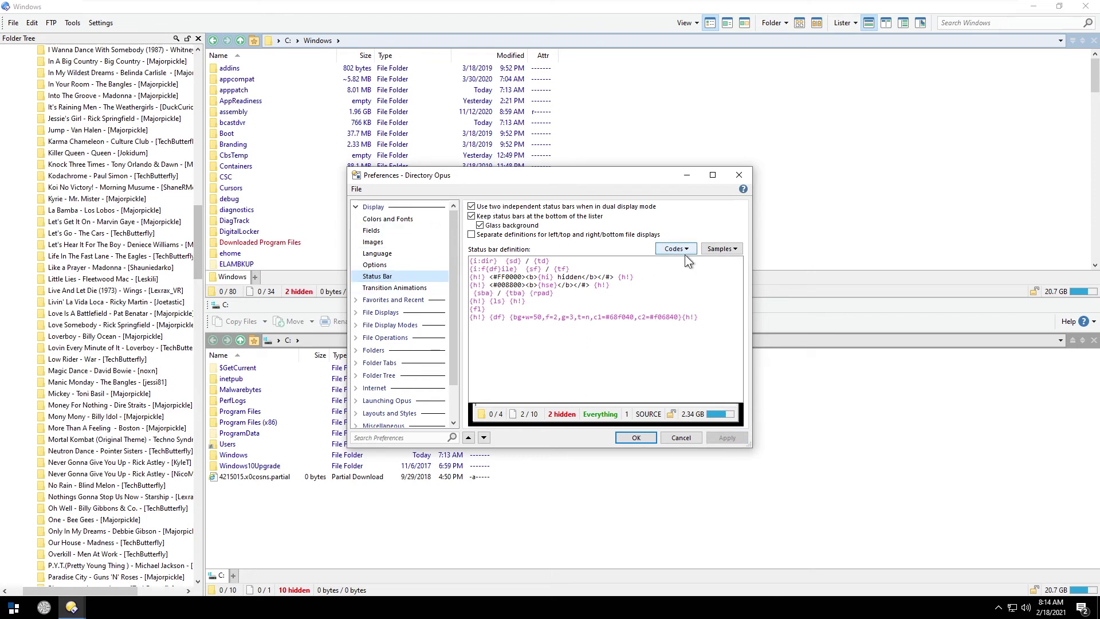
pyautogui.click(675, 437)
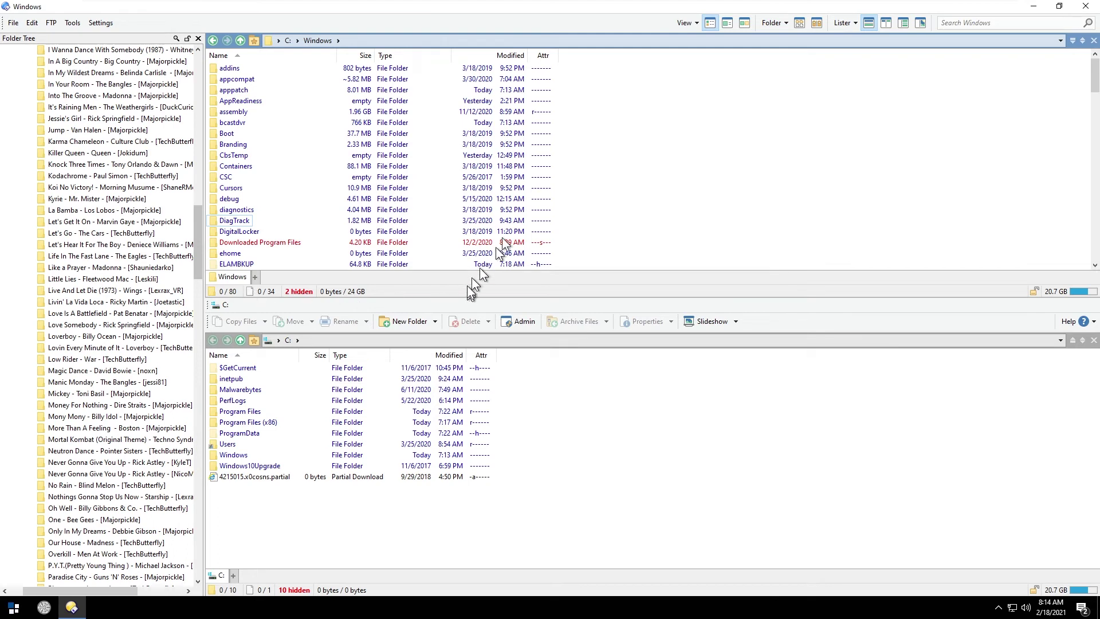
pyautogui.rightClick(630, 40)
pyautogui.click(599, 27)
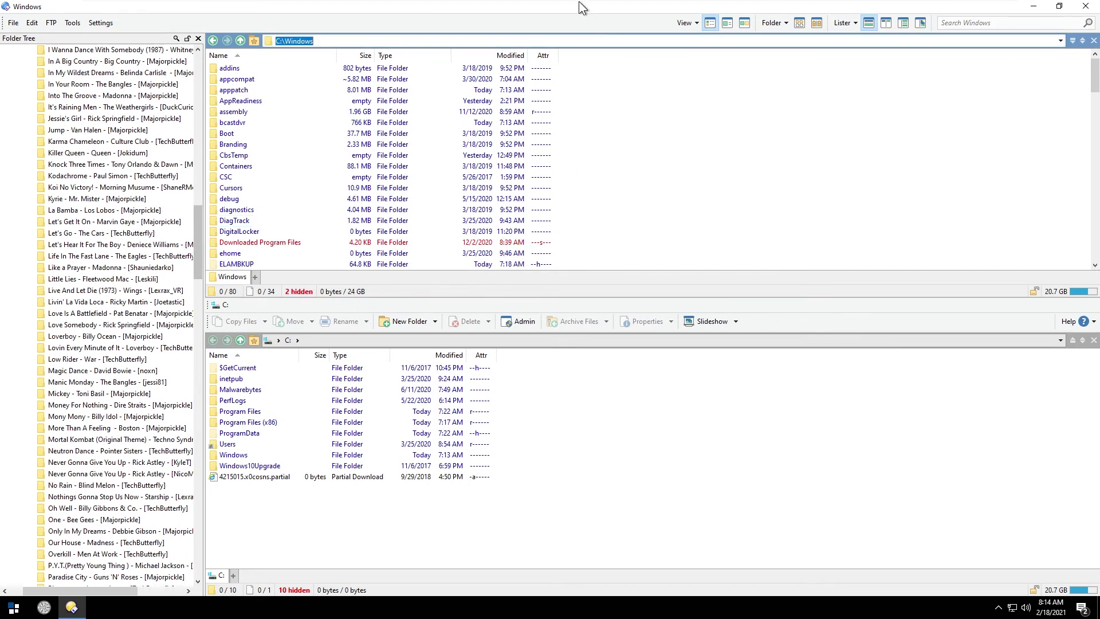
pyautogui.click(294, 139)
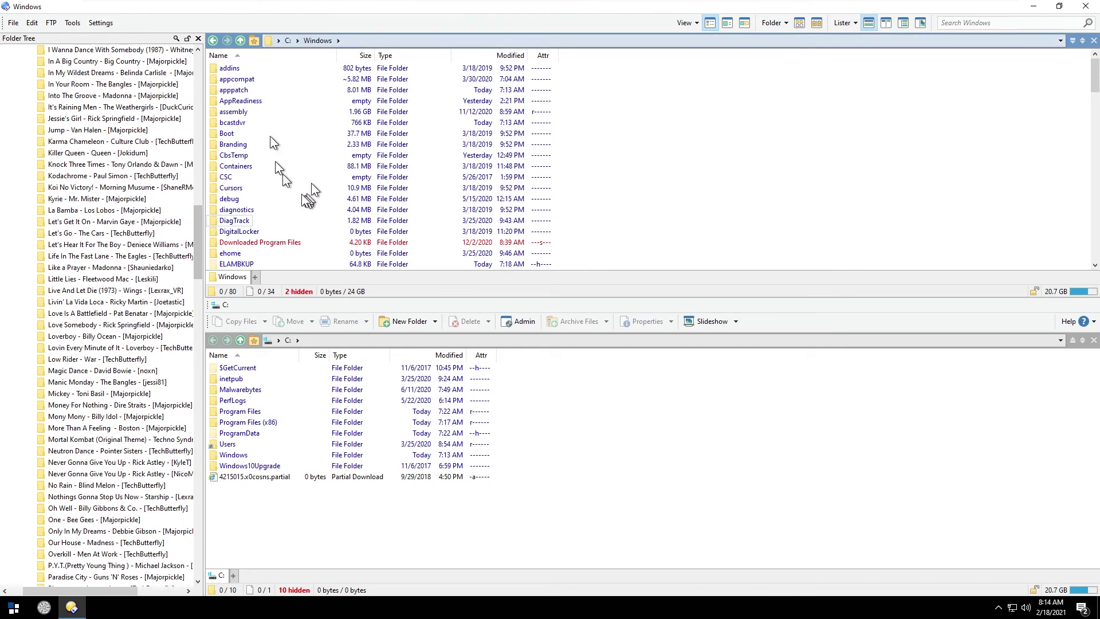
# Step: Open the Containers folder inside Windows and go into its serviced subfolder
pyautogui.click(232, 166)
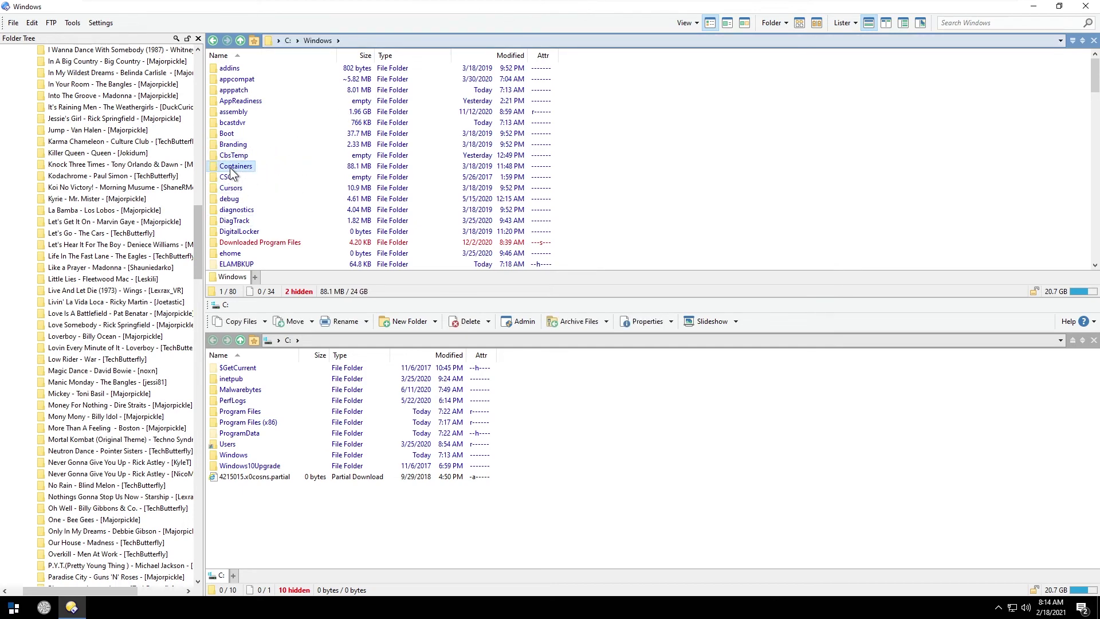
pyautogui.doubleClick(233, 167)
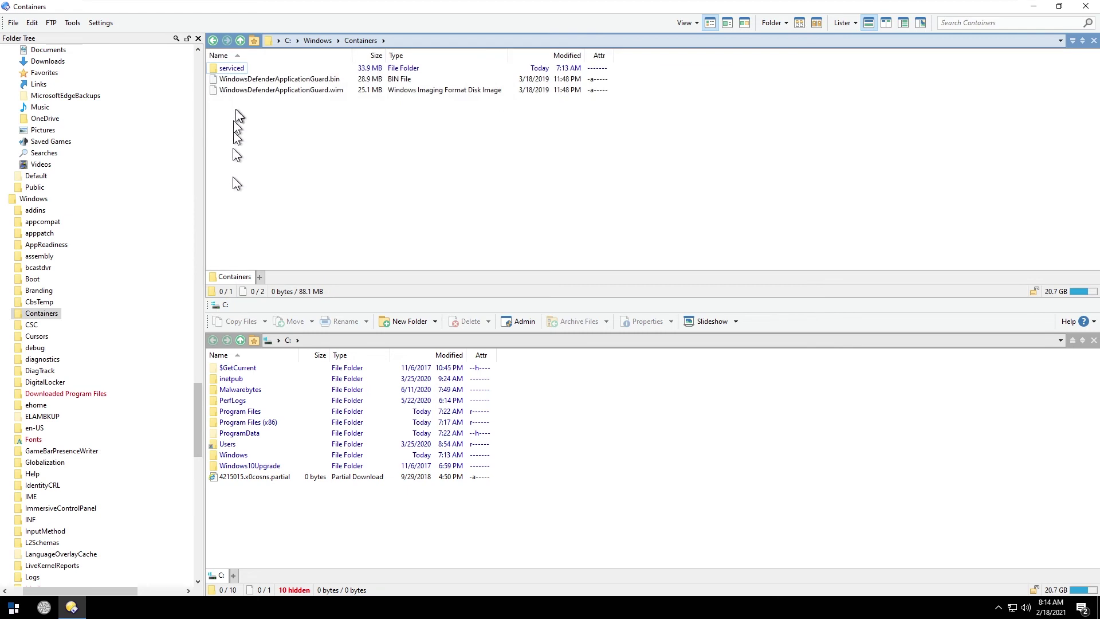
pyautogui.doubleClick(233, 68)
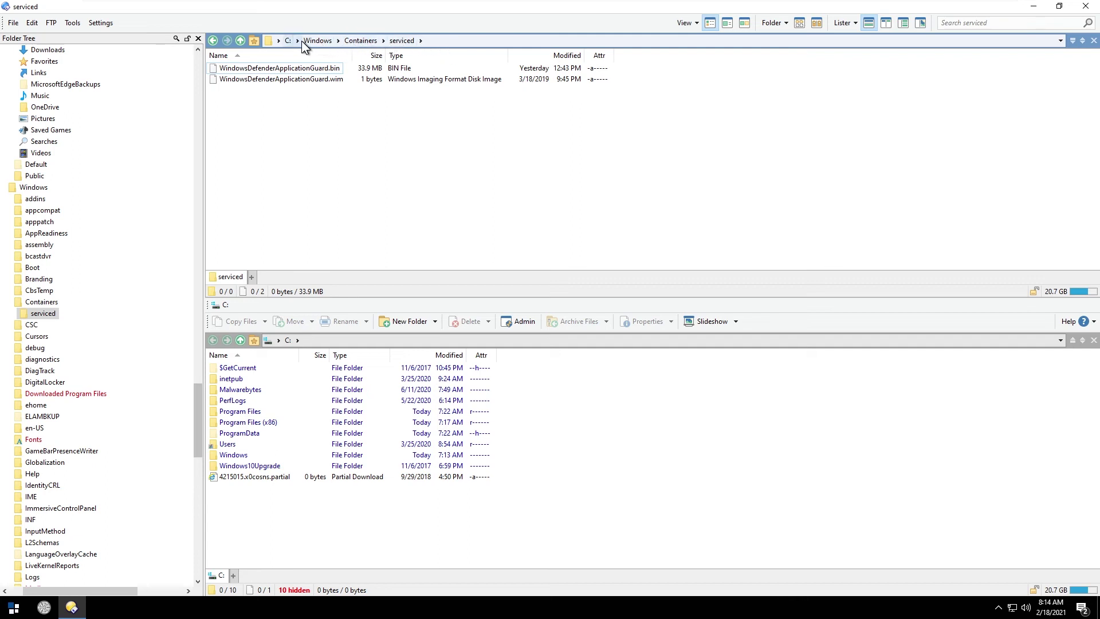
# Step: Look through the list of subfolders that the Windows entry offers in the breadcrumb path
pyautogui.click(339, 41)
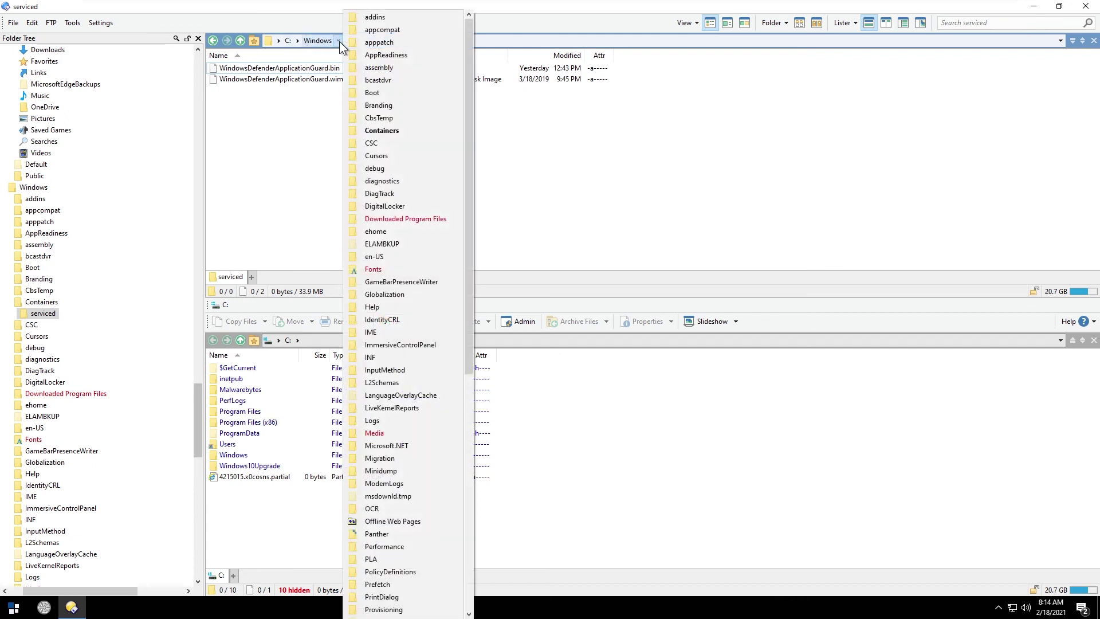
pyautogui.click(339, 41)
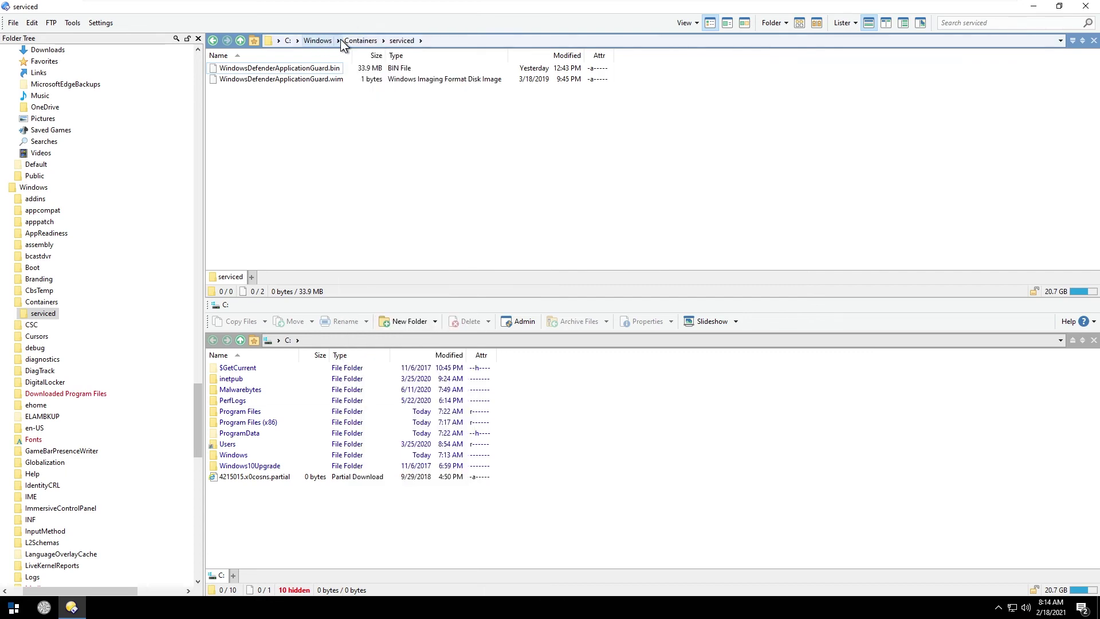
pyautogui.click(339, 41)
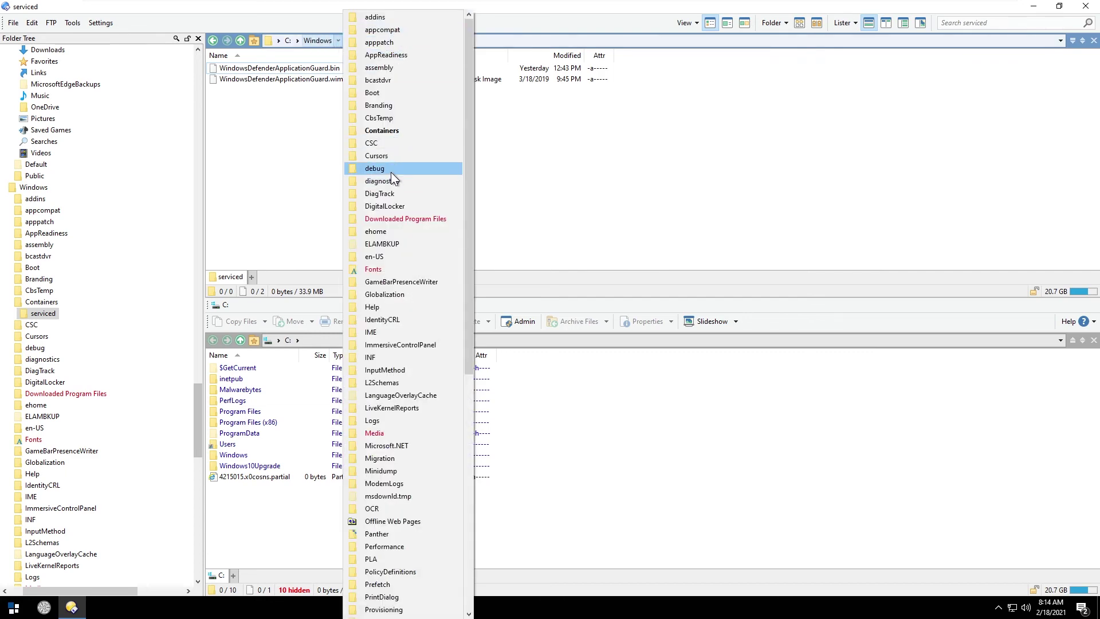
pyautogui.click(323, 27)
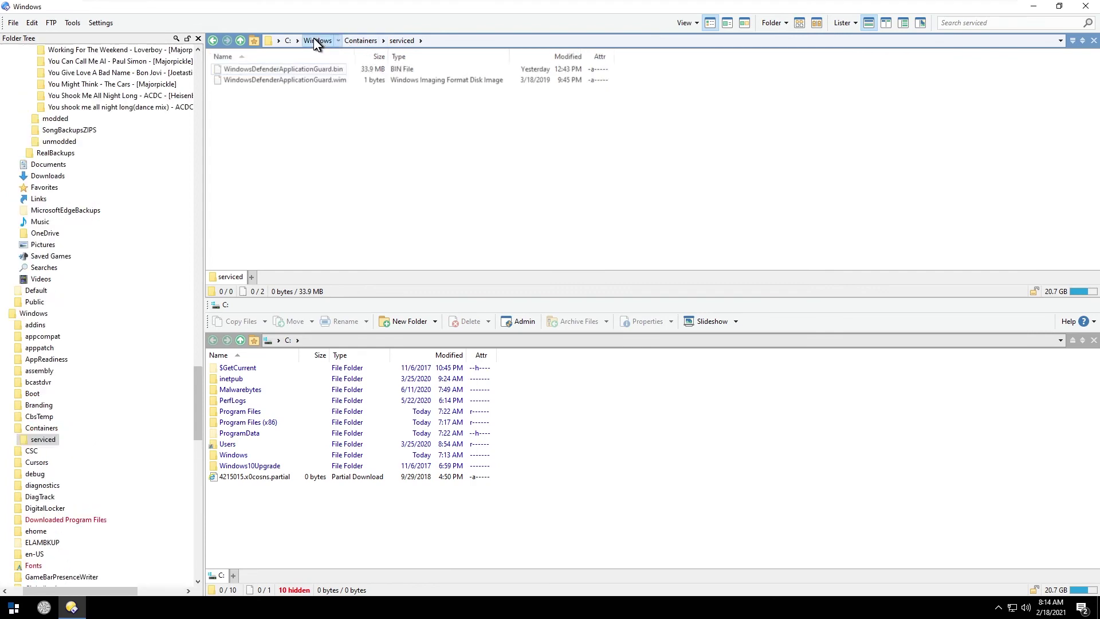
# Step: Return to Windows through the breadcrumb path, reopen Containers and its serviced subfolder, and view the Windows subfolder list again
pyautogui.click(314, 40)
pyautogui.doubleClick(238, 171)
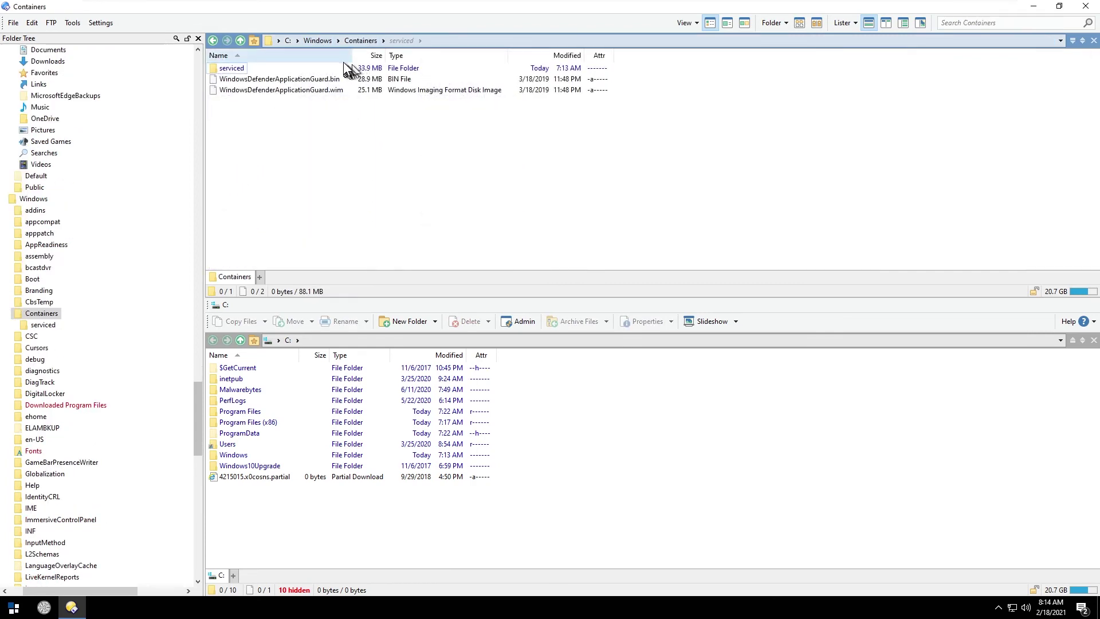
pyautogui.click(400, 41)
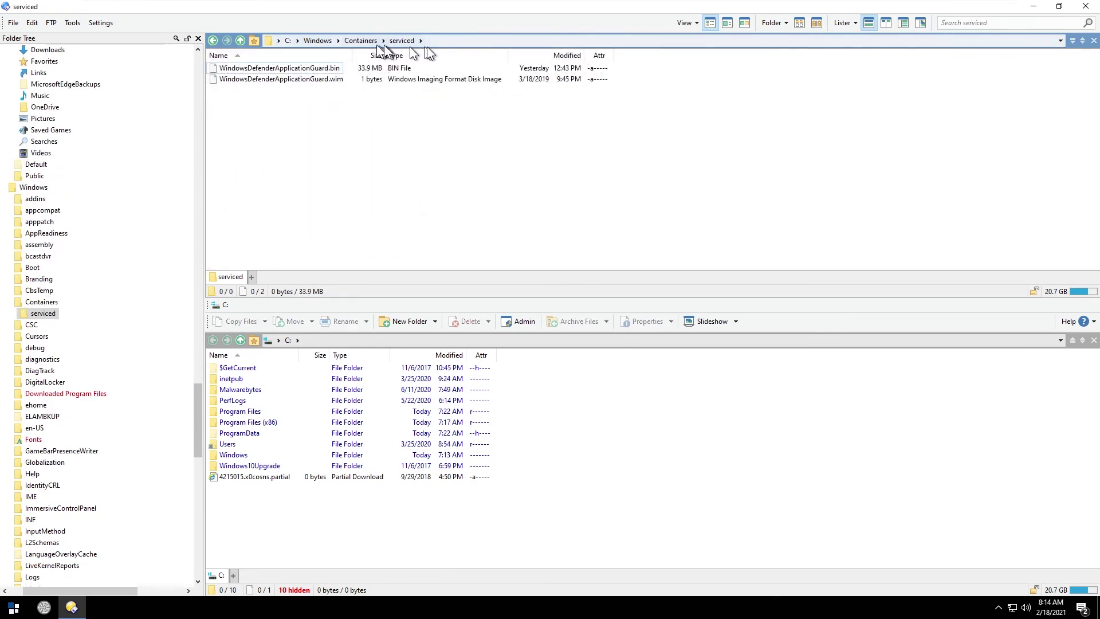
pyautogui.click(339, 40)
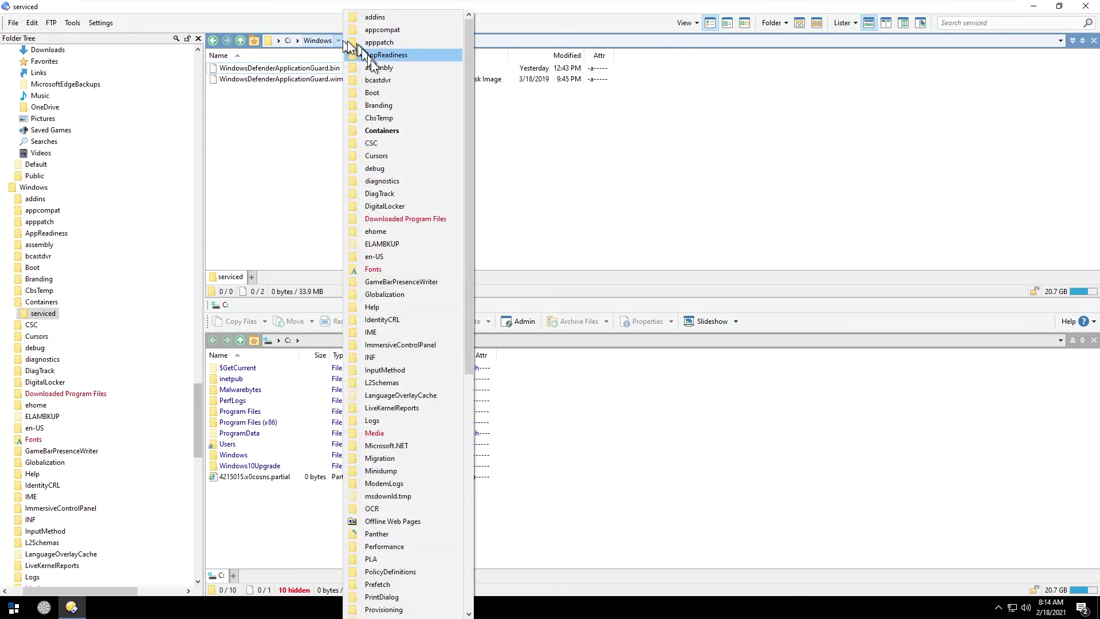
pyautogui.click(559, 151)
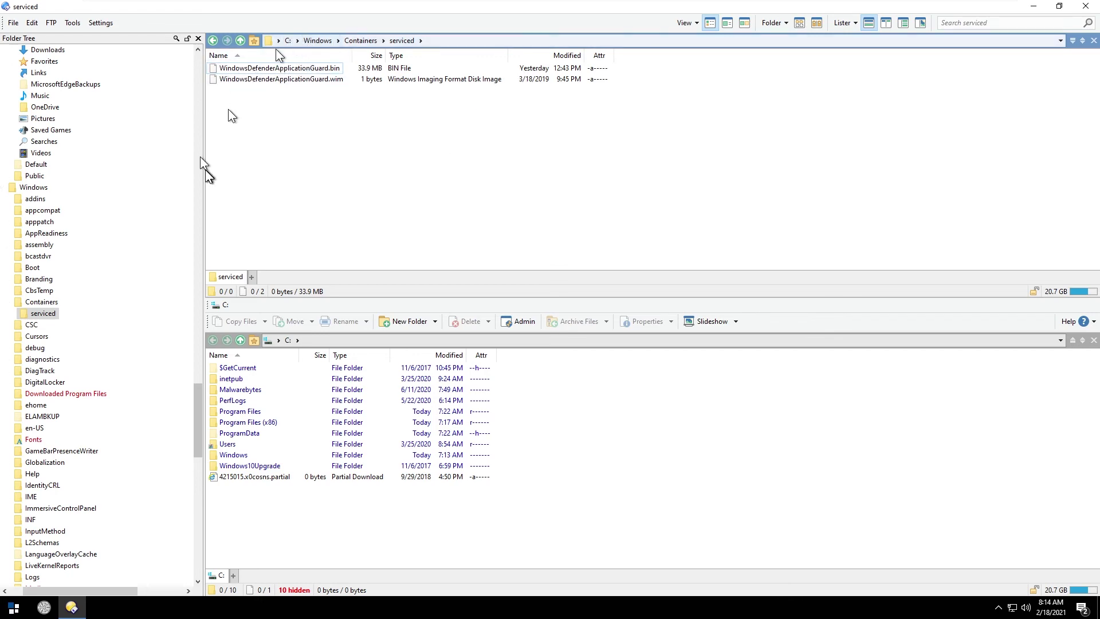
# Step: Open the RealBackups folder on the Desktop and set it to the Mixed (No Folders) flat view
pyautogui.scroll(12, 135, 114)
pyautogui.moveTo(198, 364); pyautogui.dragTo(206, 44)
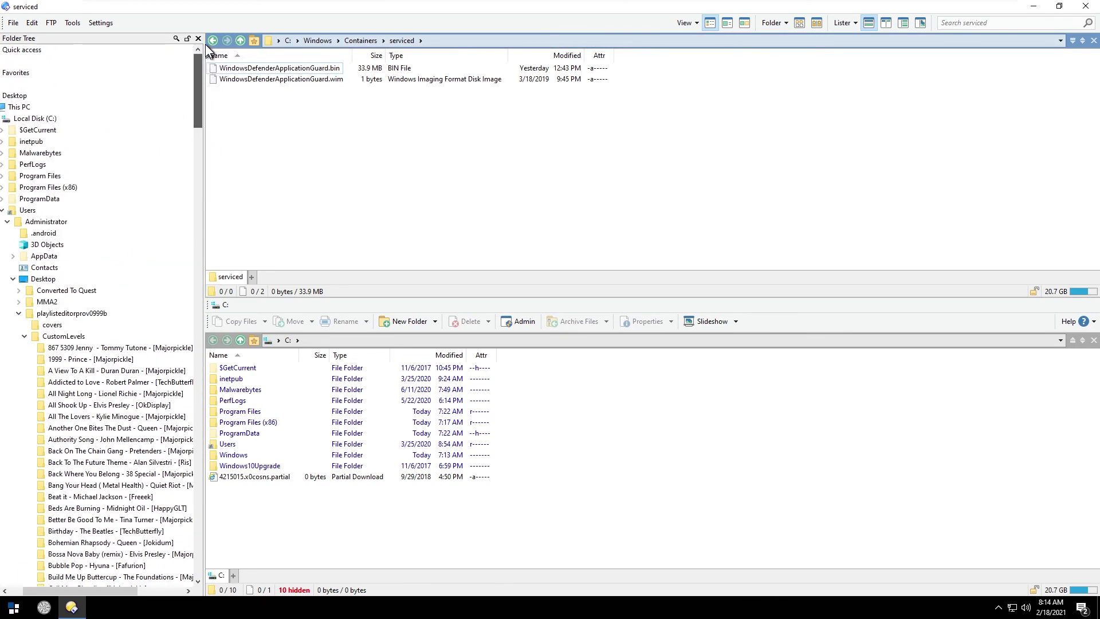
pyautogui.click(14, 96)
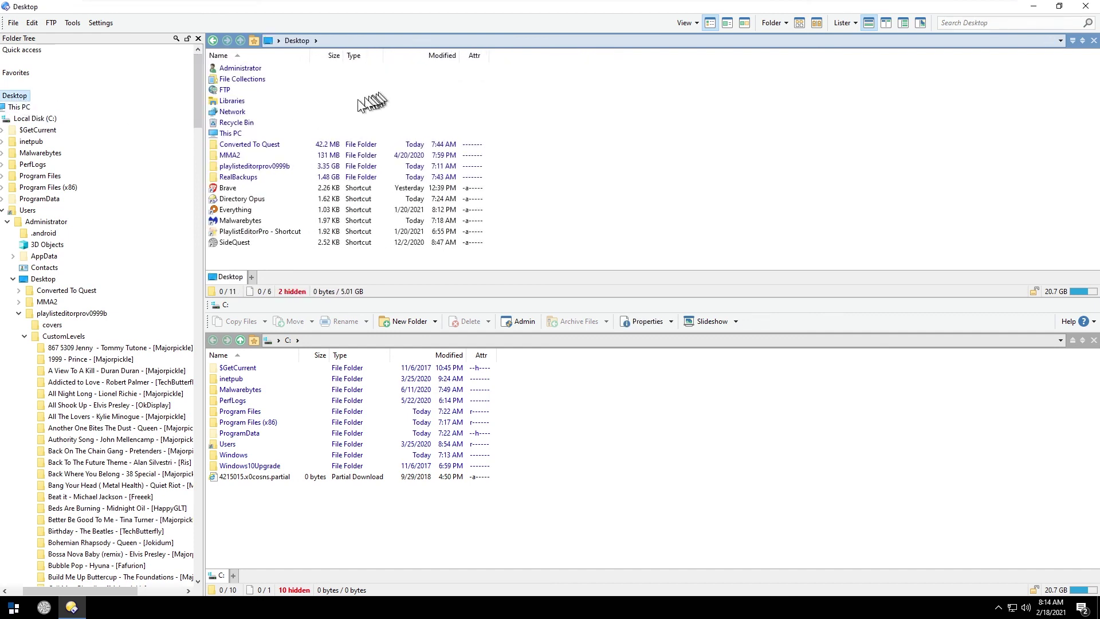
pyautogui.doubleClick(235, 176)
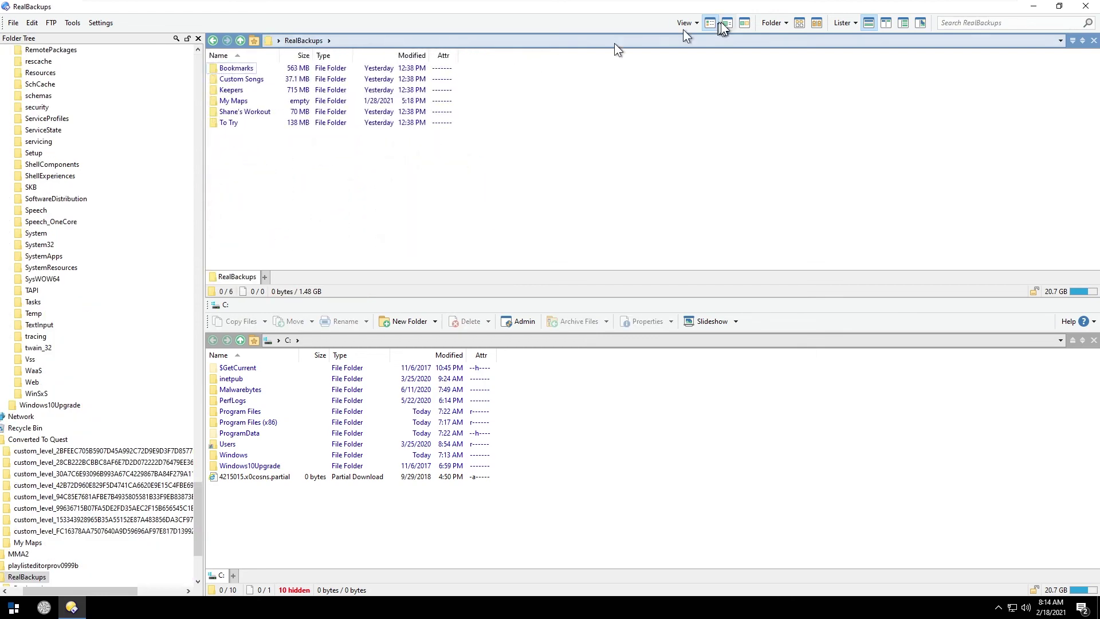
pyautogui.click(798, 23)
pyautogui.click(817, 73)
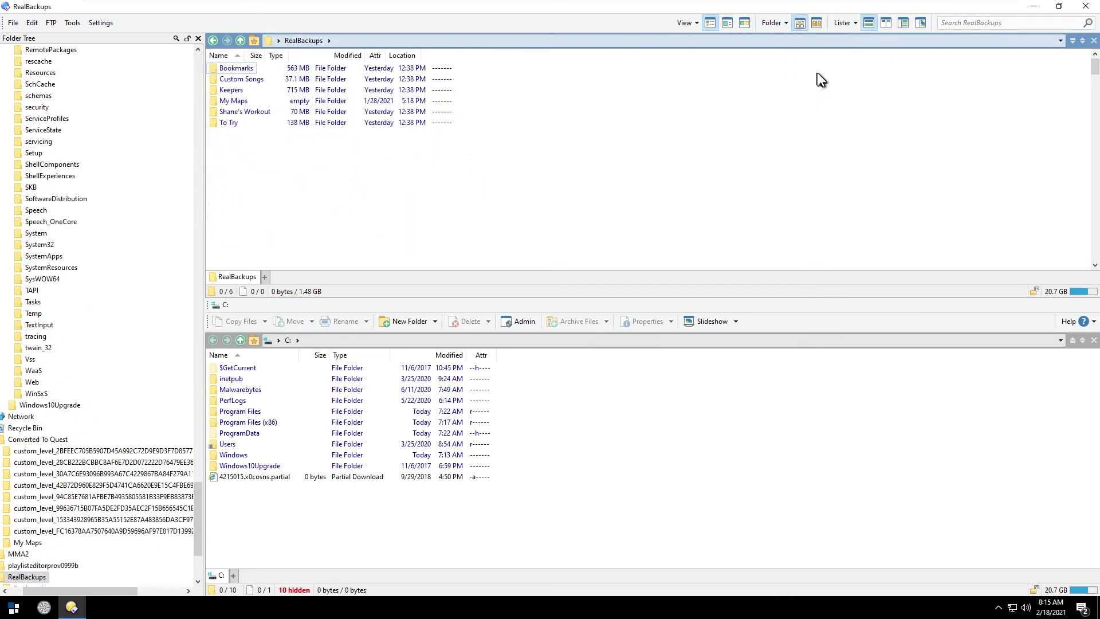
# Step: Search the RealBackups folder for *.jpg and return from the search results to RealBackups
pyautogui.click(1002, 22)
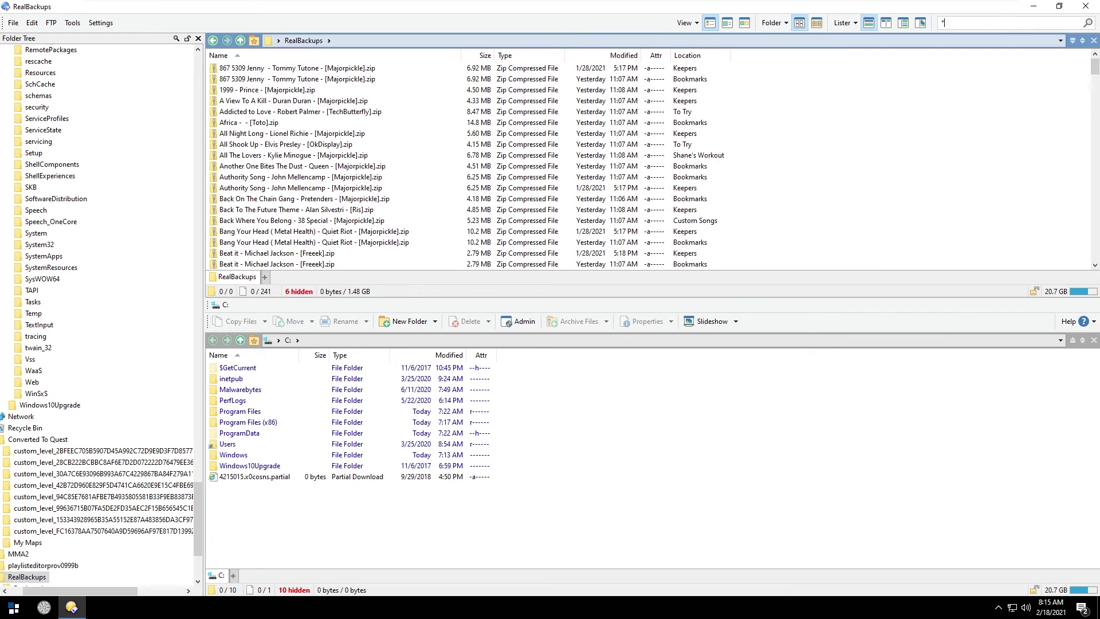
pyautogui.write('*.jpo')
pyautogui.press('BackSpace')
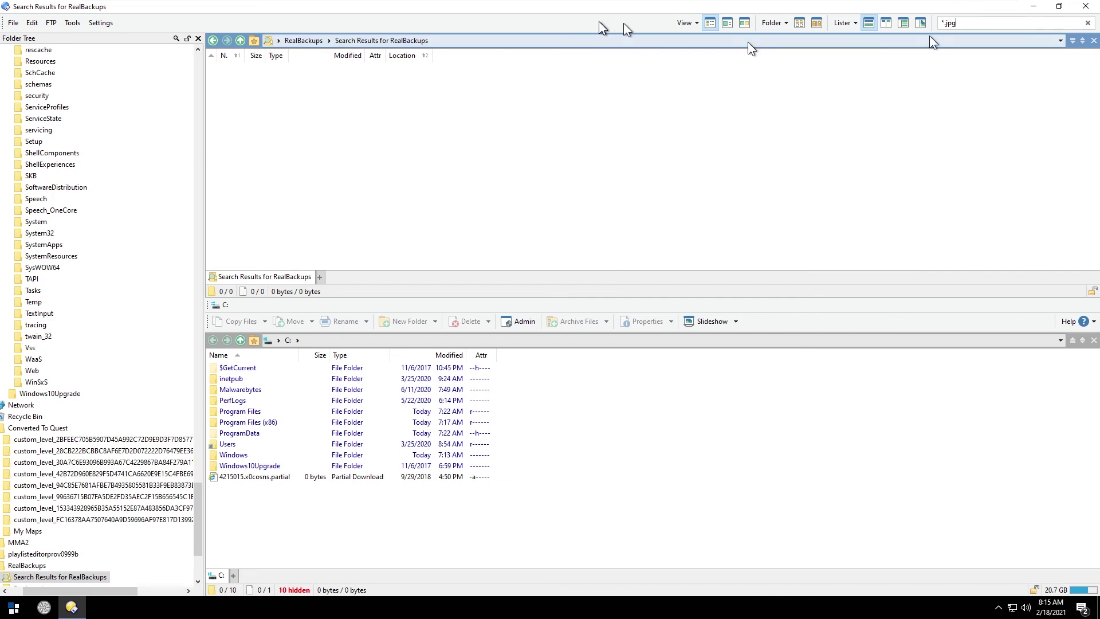
pyautogui.click(298, 41)
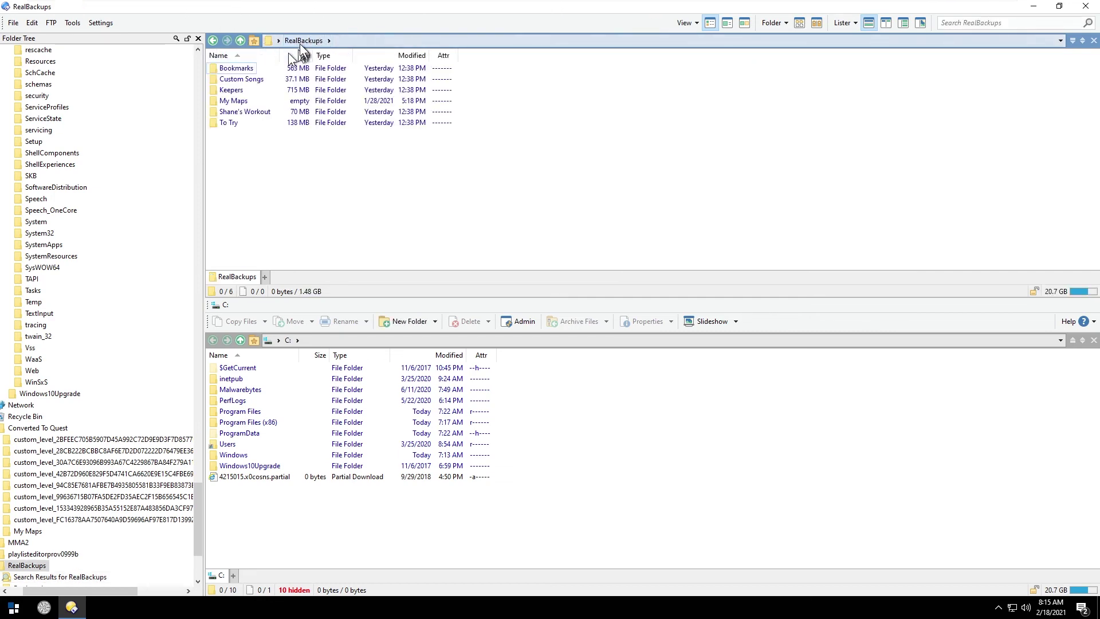
pyautogui.click(213, 40)
pyautogui.click(215, 39)
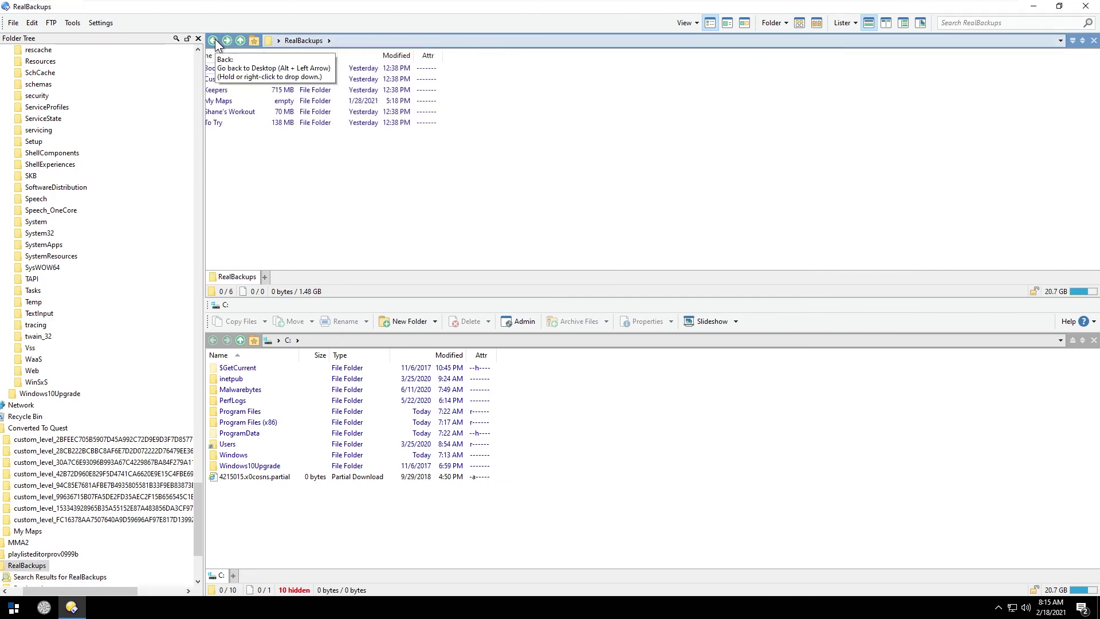
# Step: Open the Converted To Quest folder under Desktop in the folder tree and set it to the Mixed (No Folders) flat view
pyautogui.scroll(14, 92, 160)
pyautogui.scroll(20, 184, 401)
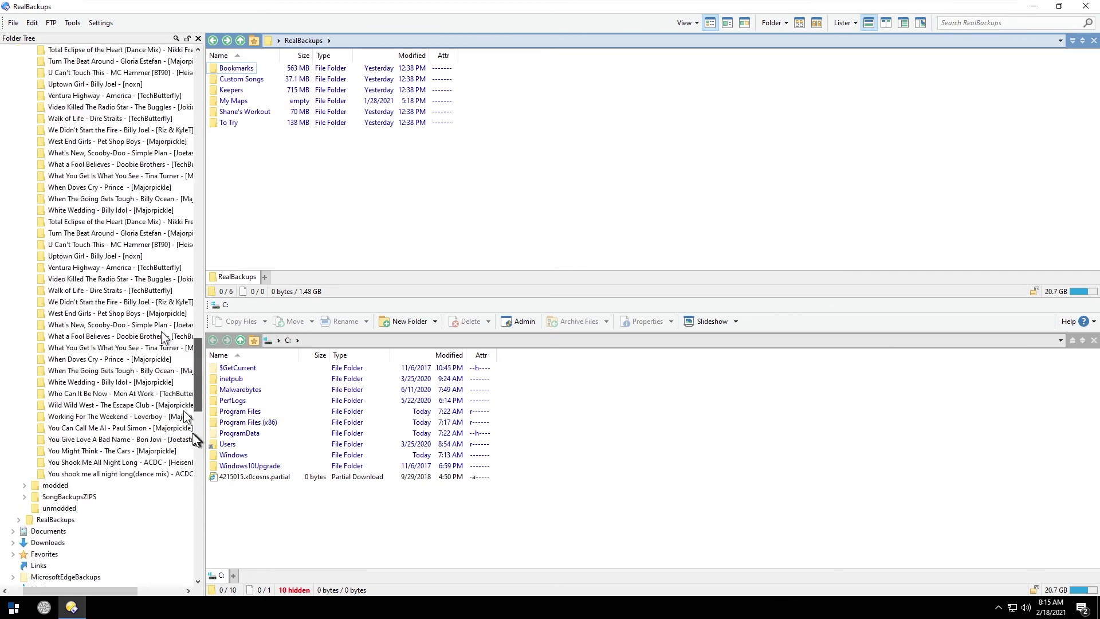
pyautogui.click(56, 290)
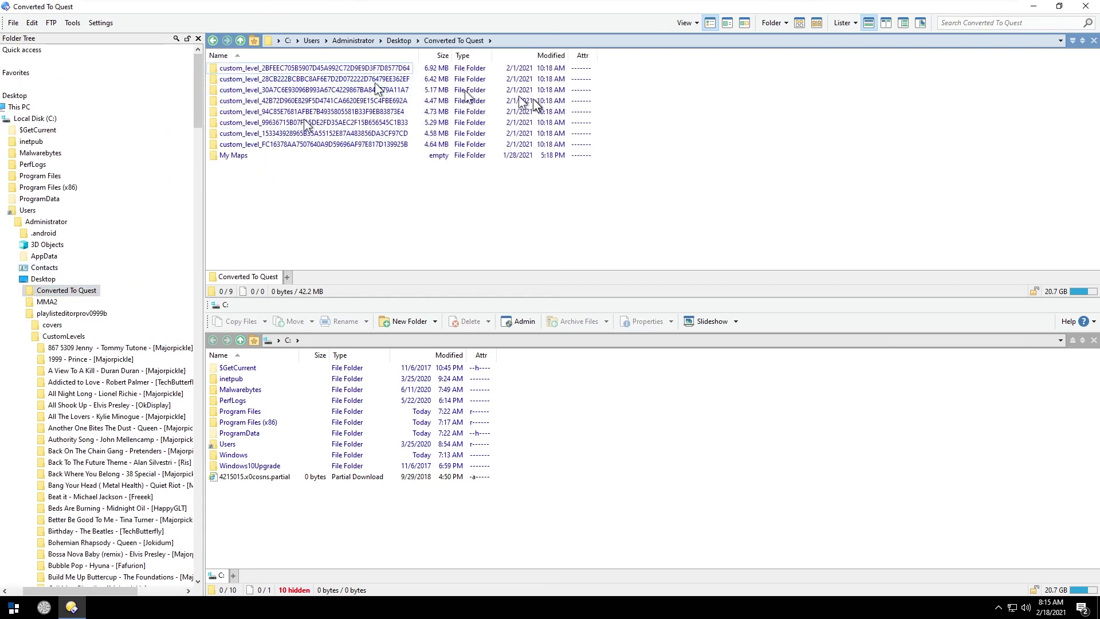
pyautogui.click(805, 22)
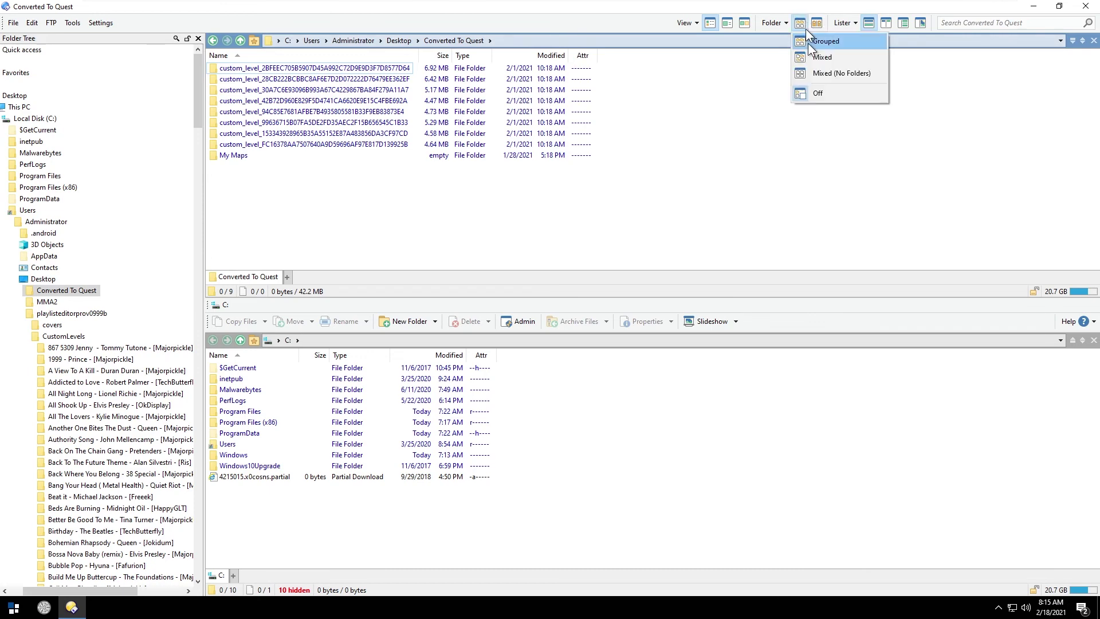
pyautogui.click(815, 71)
# Step: Search the Converted To Quest folder for *, and replace the search term with .jpg
pyautogui.click(964, 25)
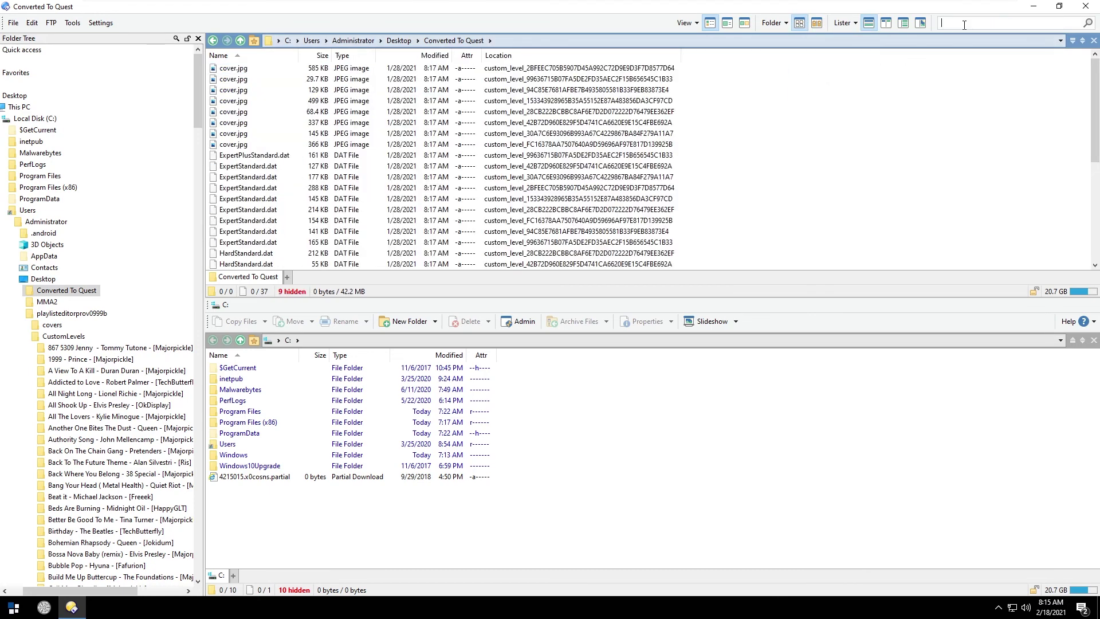
pyautogui.write('*')
pyautogui.press('Return')
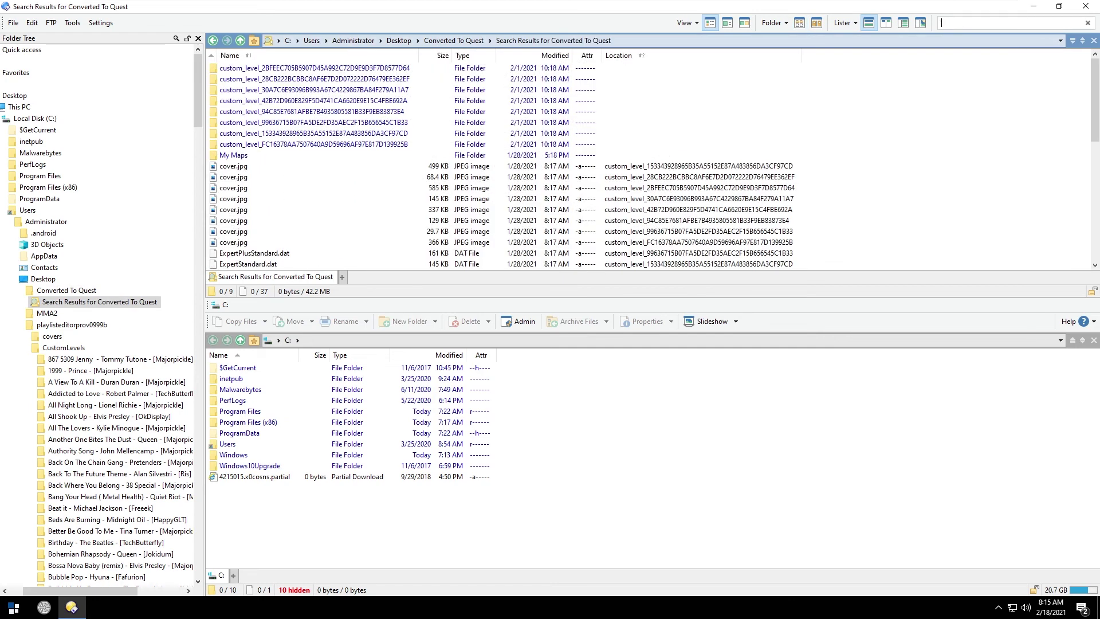
pyautogui.press('Return')
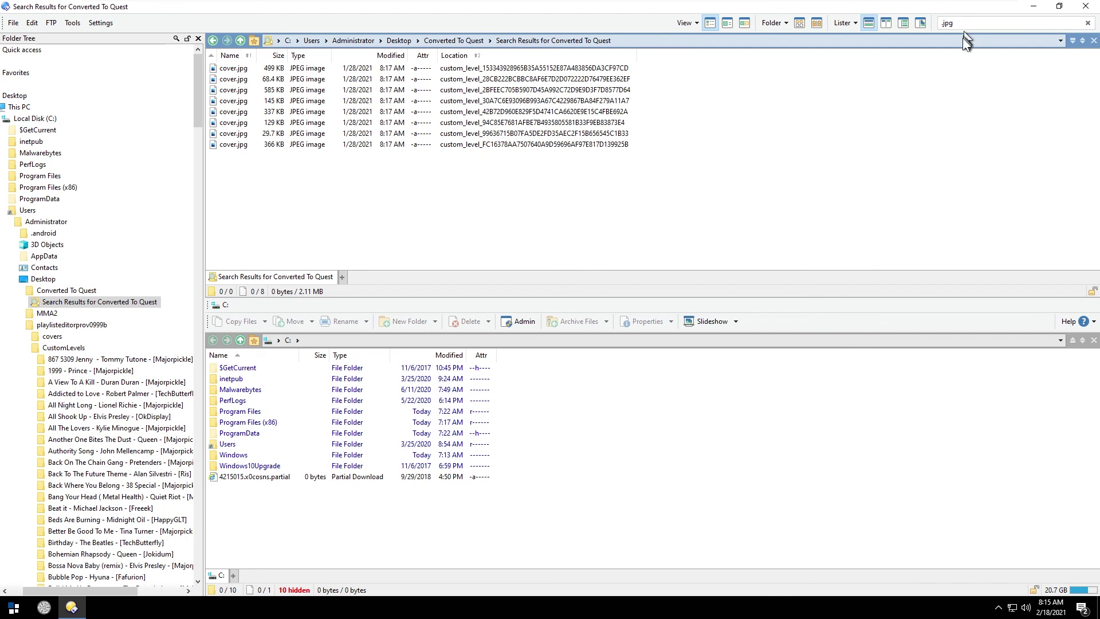
# Step: Display the found images as thumbnails, try the 256px, 128px, 64px and 32px sizes, and enlarge them again to about 128px
pyautogui.click(742, 25)
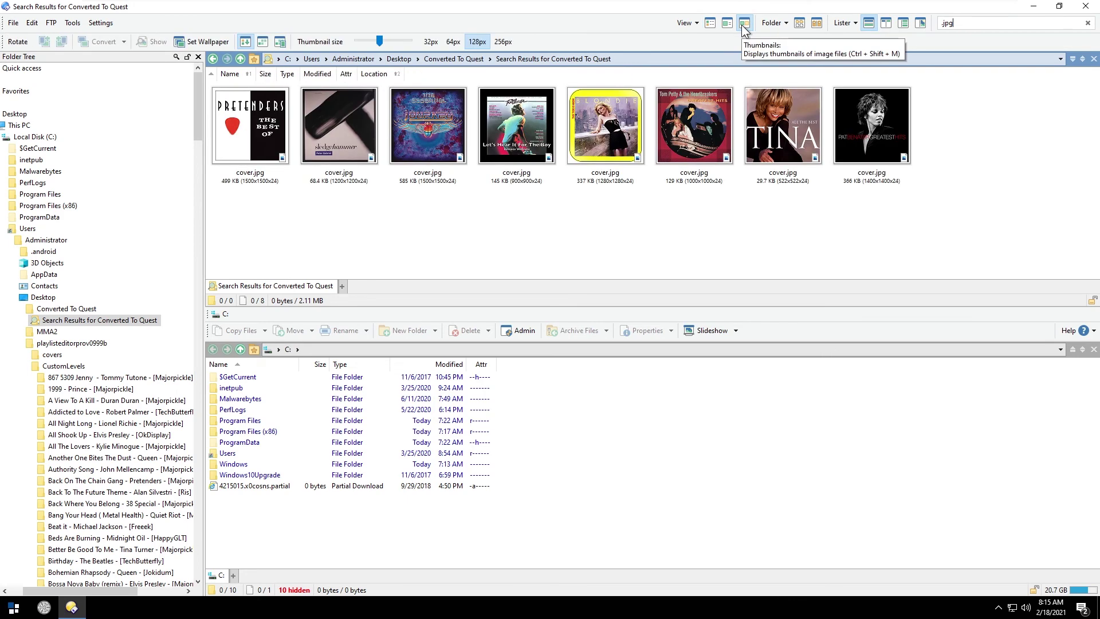
pyautogui.click(496, 44)
pyautogui.click(477, 42)
pyautogui.click(454, 41)
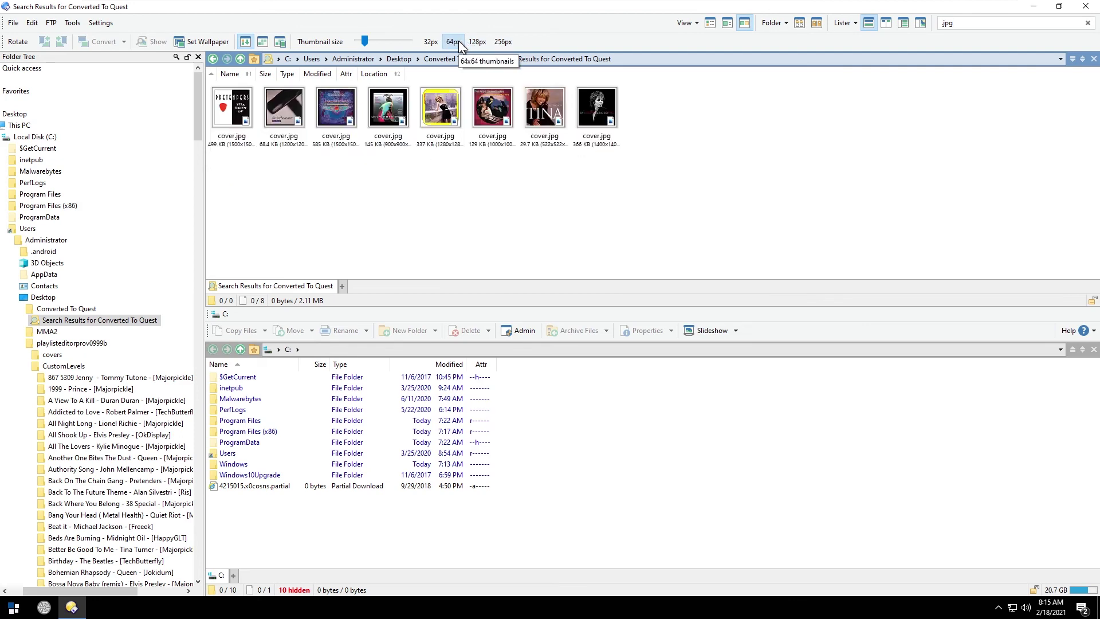
pyautogui.click(432, 42)
pyautogui.moveTo(357, 41); pyautogui.dragTo(381, 47)
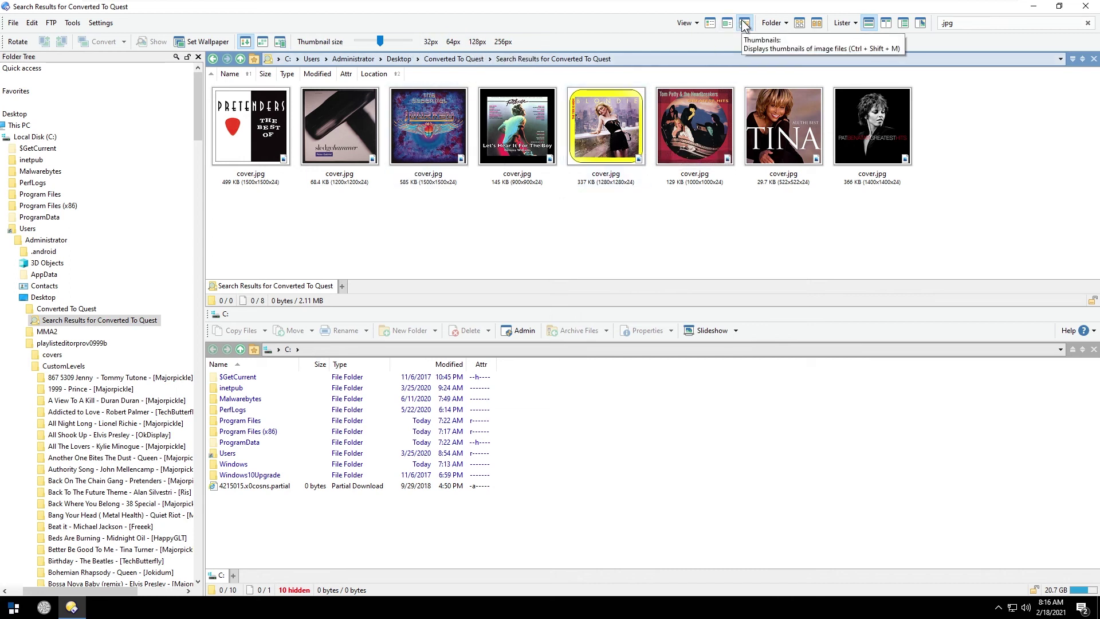
# Step: Show the search results in Details view and return to the Converted To Quest folder
pyautogui.click(712, 24)
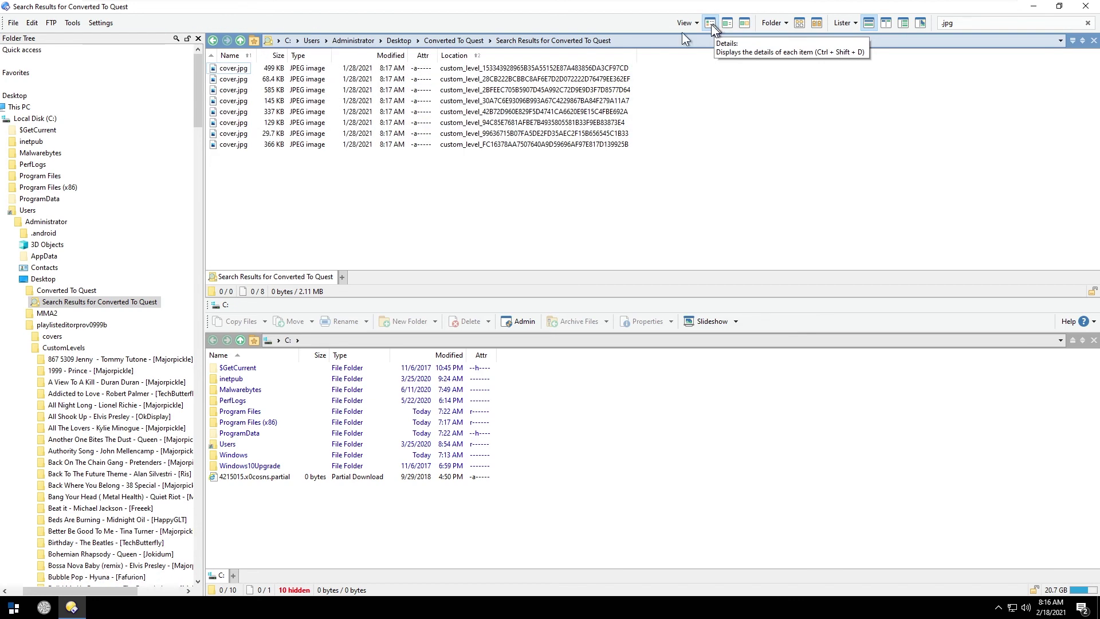
pyautogui.moveTo(227, 75)
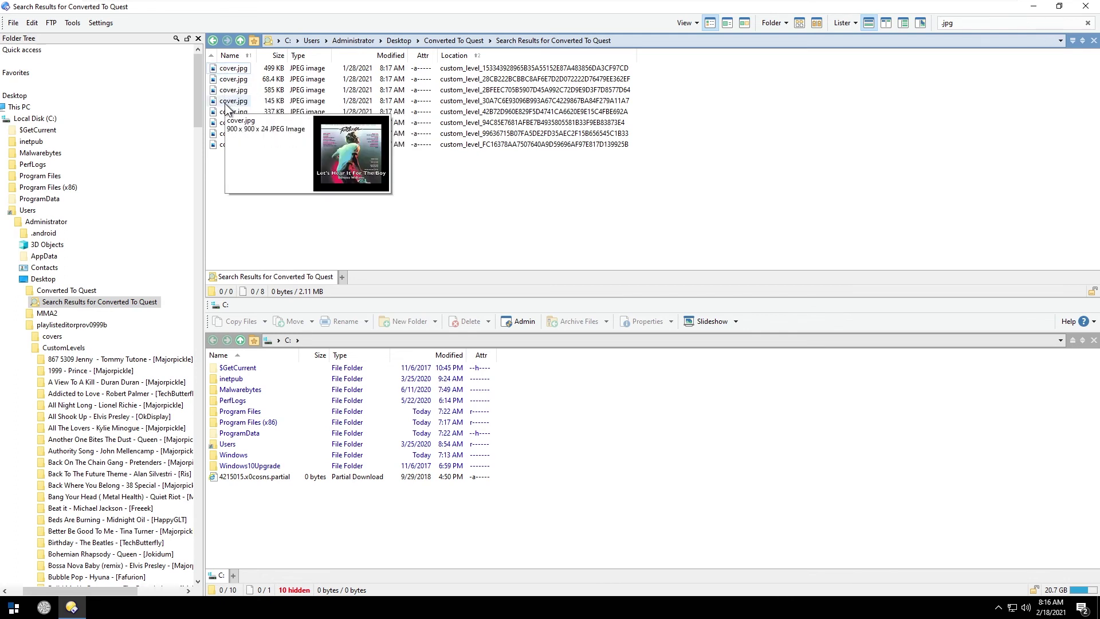
pyautogui.moveTo(231, 144)
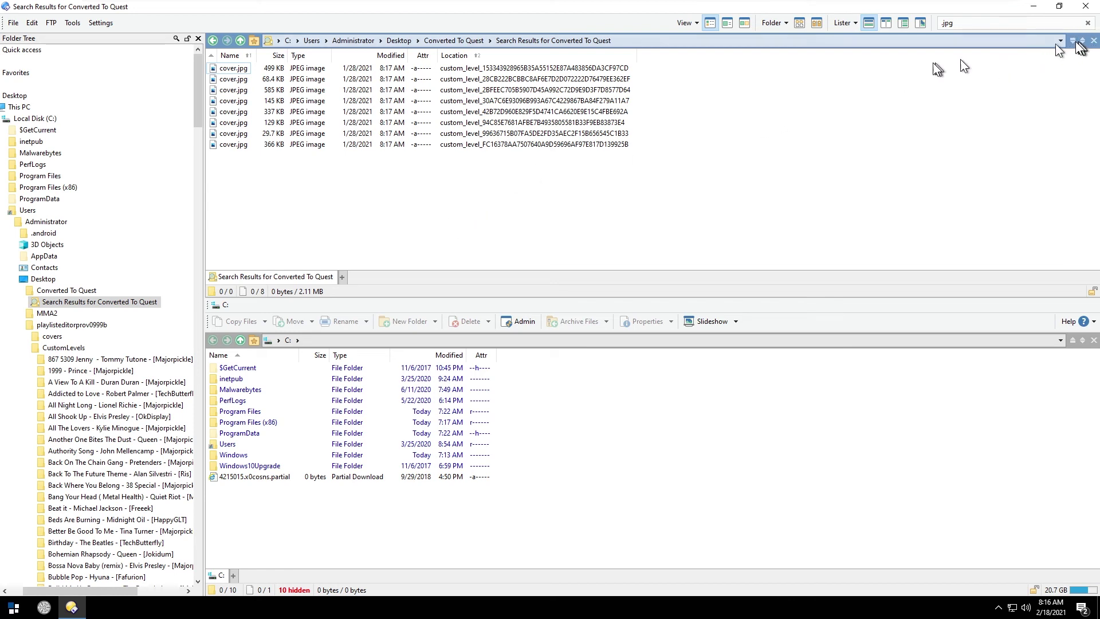
pyautogui.click(457, 41)
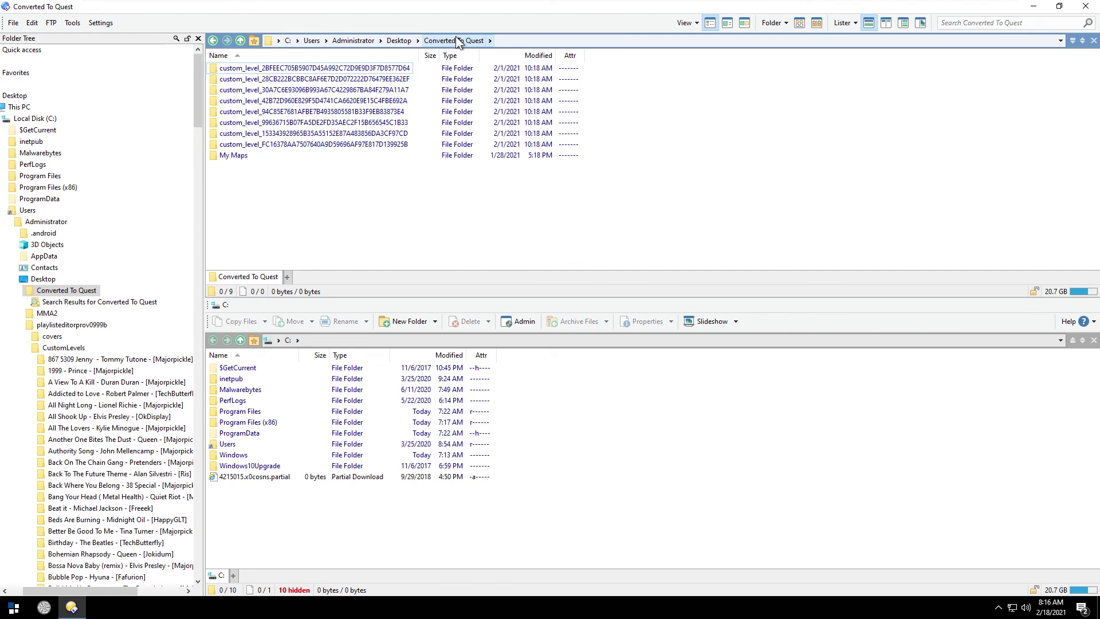
# Step: Try to copy the upper pane's Converted To Quest path into the lower pane's location
pyautogui.click(372, 526)
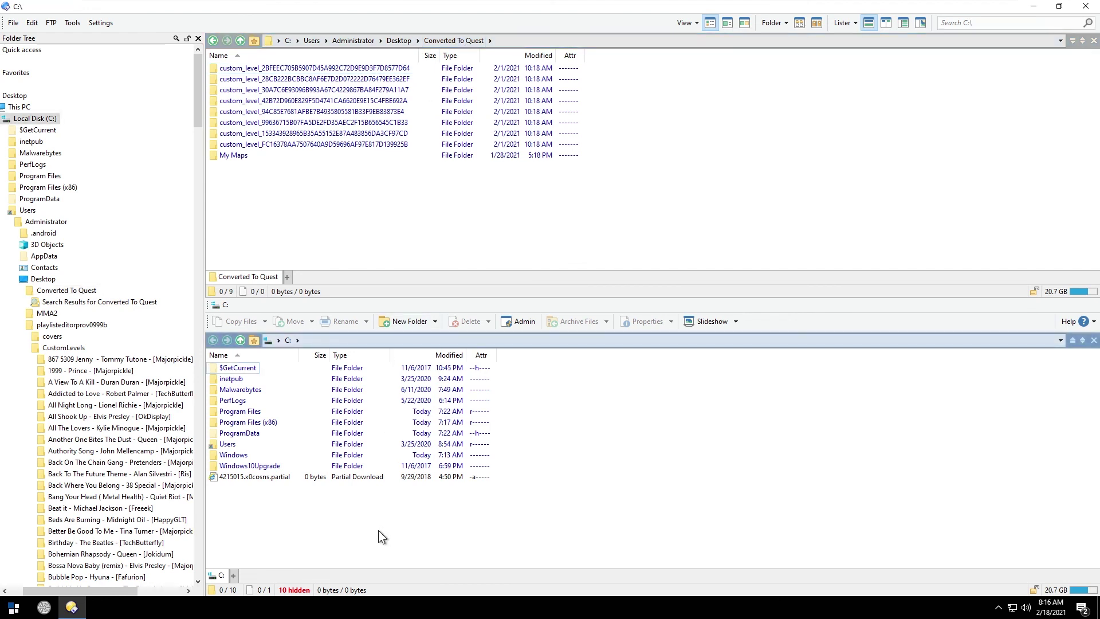
pyautogui.click(375, 212)
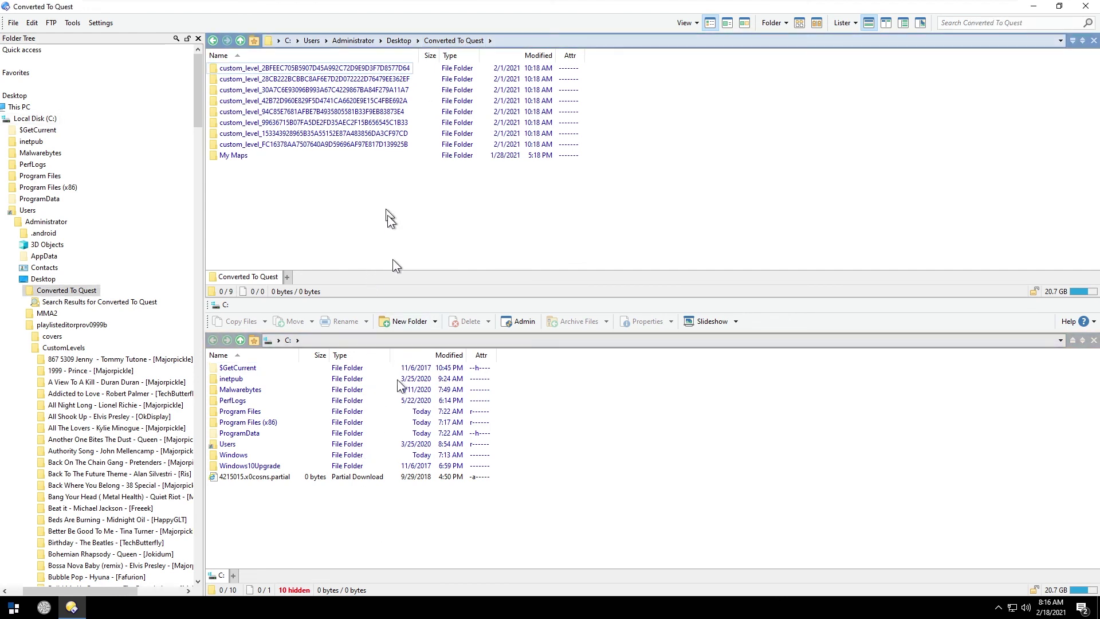
pyautogui.click(401, 525)
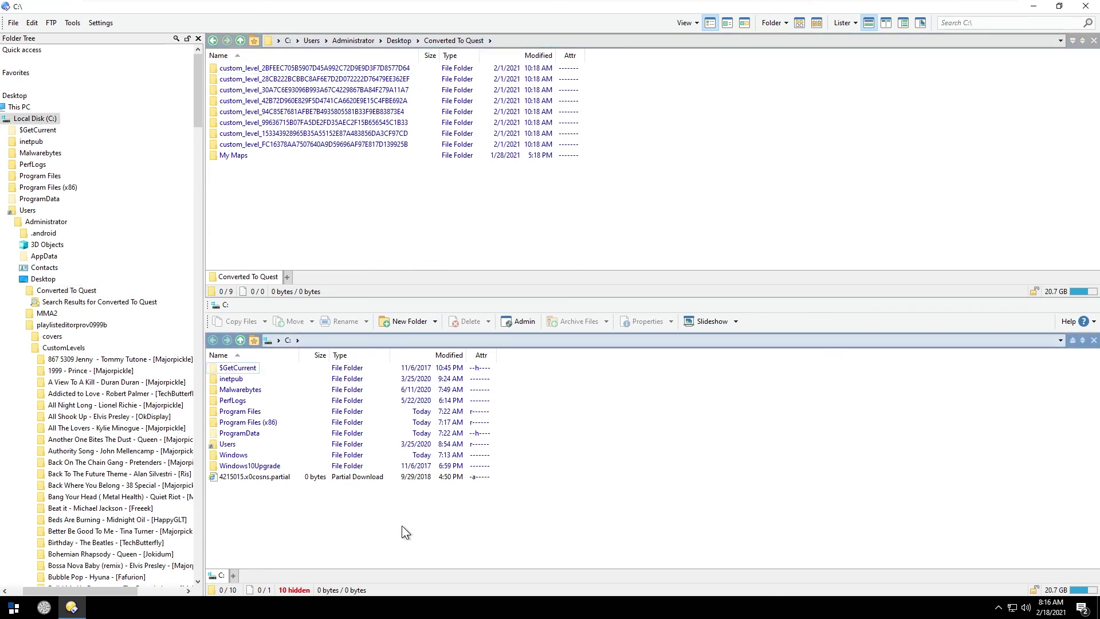
pyautogui.click(538, 39)
pyautogui.hotkey('ctrl', 'c')
pyautogui.click(452, 342)
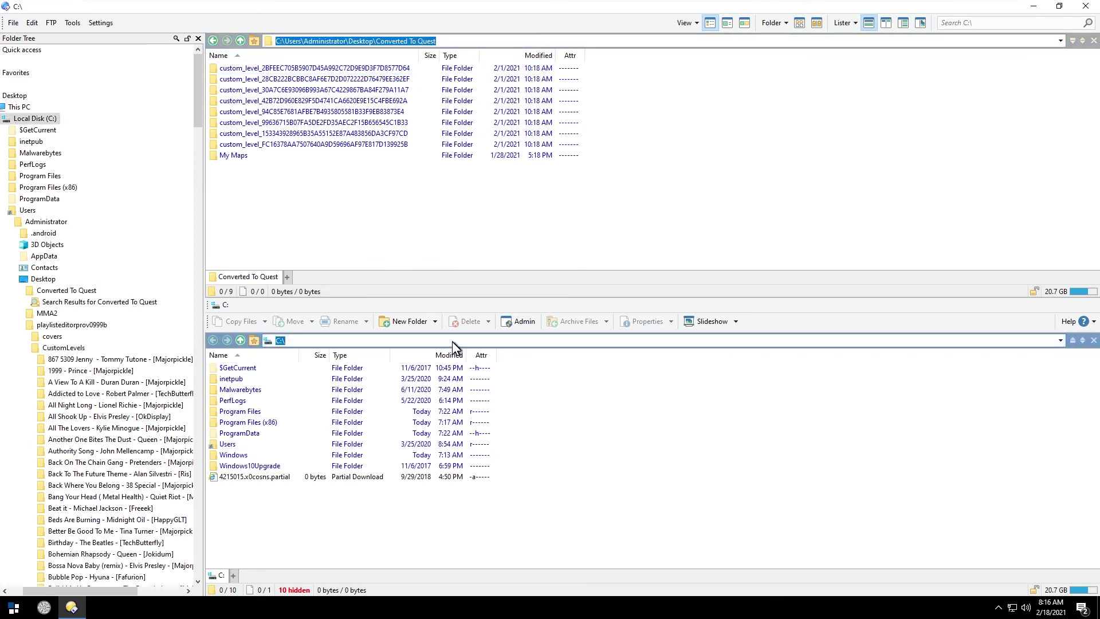
pyautogui.hotkey('ctrl', 'v')
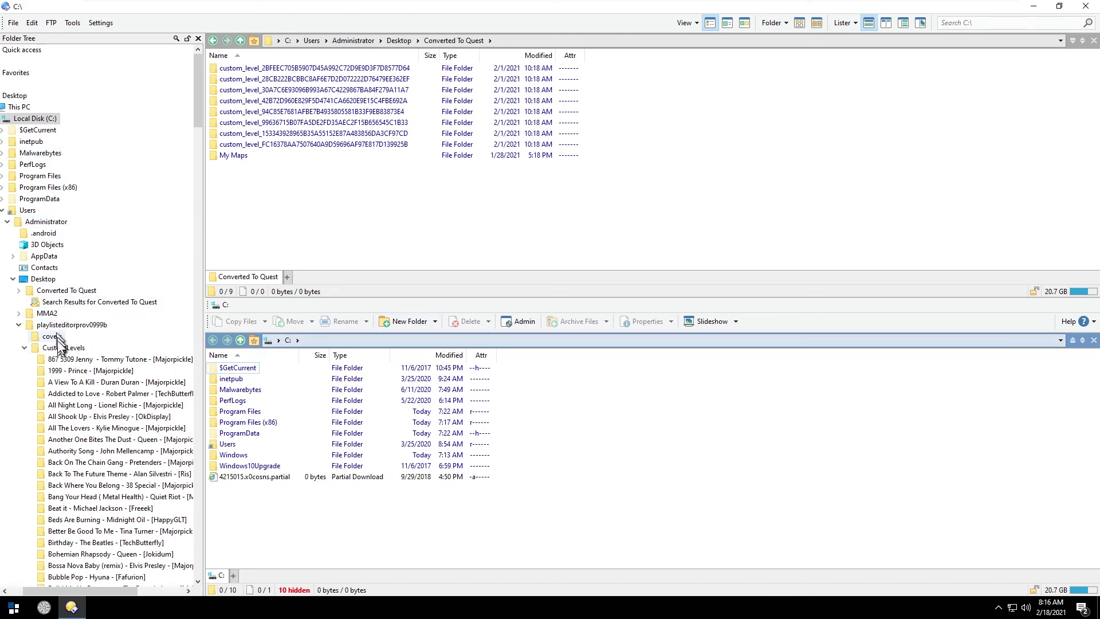
# Step: Make the upper pane active and open its Converted To Quest folder in the lower pane as well
pyautogui.click(346, 199)
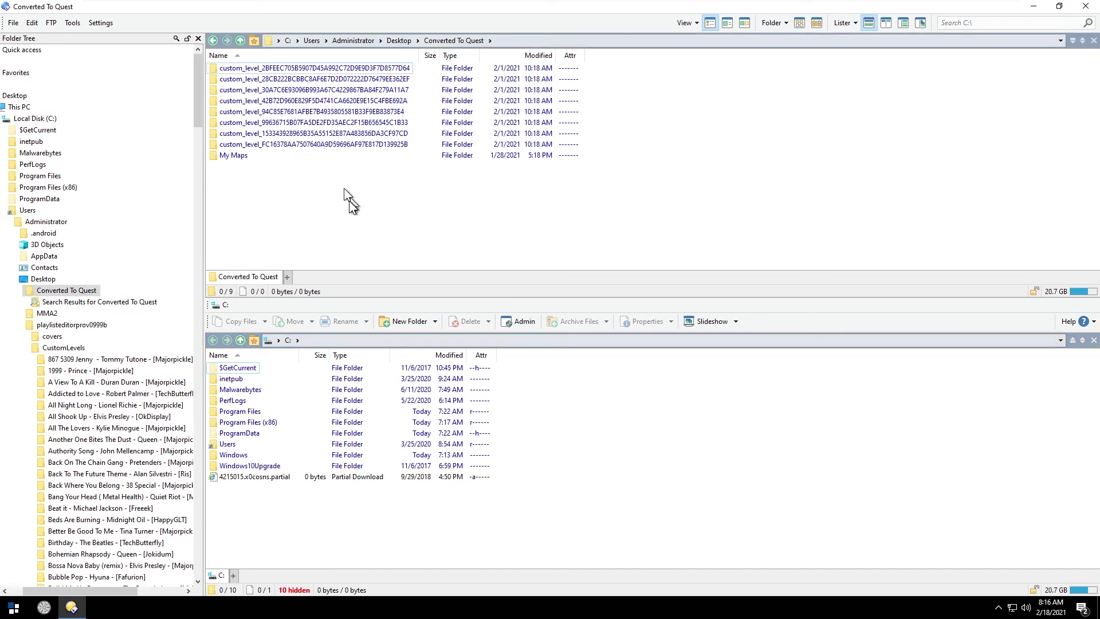
pyautogui.click(1074, 41)
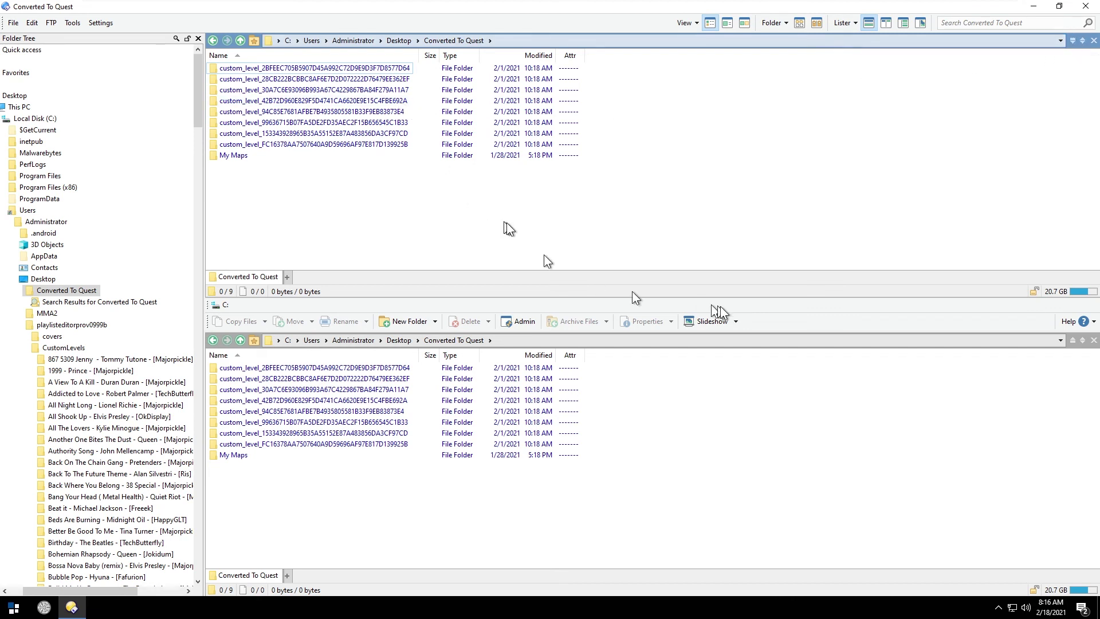
pyautogui.click(709, 457)
pyautogui.click(754, 170)
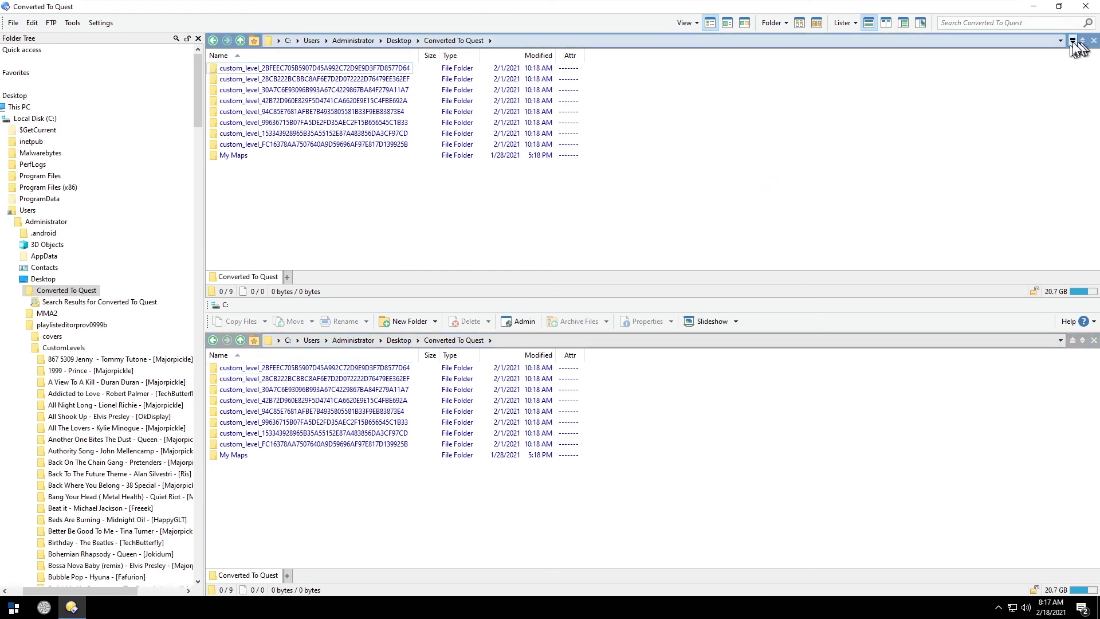
# Step: Take the lower pane up three folder levels to Users
pyautogui.click(240, 340)
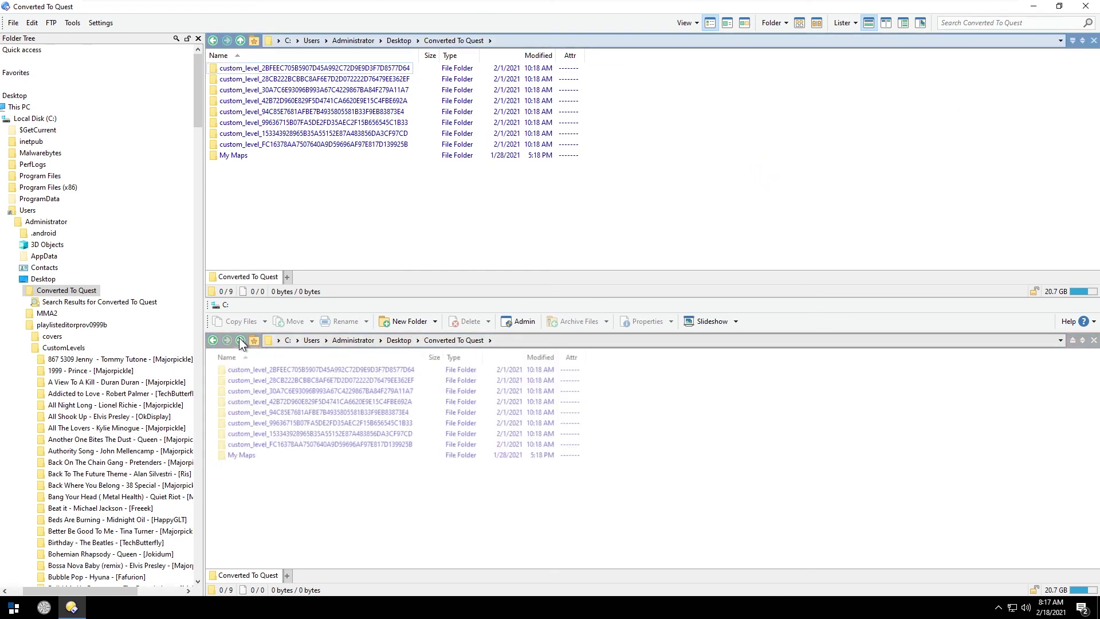
pyautogui.click(240, 340)
pyautogui.click(240, 340)
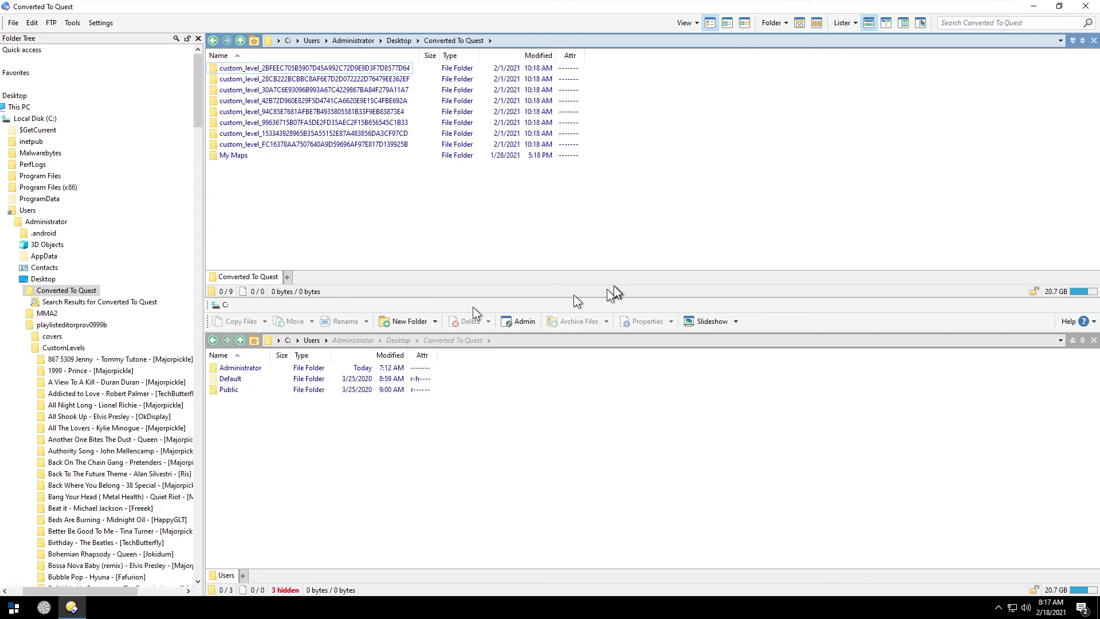
# Step: Swap the folders of the two panes repeatedly, ending with Converted To Quest in the upper pane
pyautogui.click(1083, 41)
pyautogui.click(1082, 40)
pyautogui.click(1083, 41)
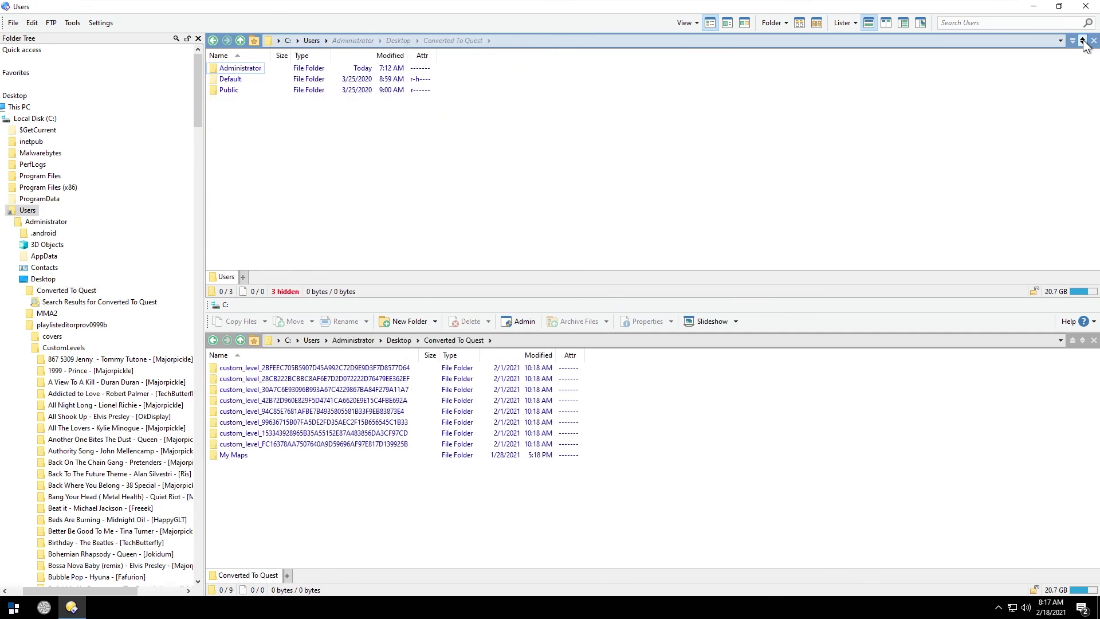
pyautogui.click(1083, 41)
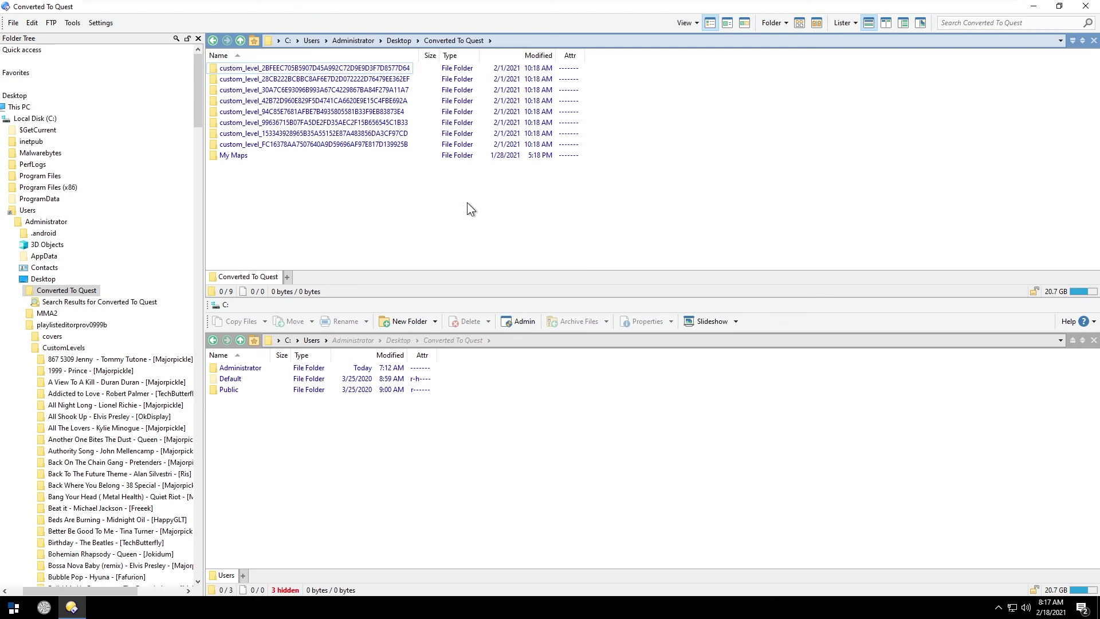
# Step: Rename the first custom_level folder in Converted To Quest to the presenter's first name in lowercase
pyautogui.click(293, 70)
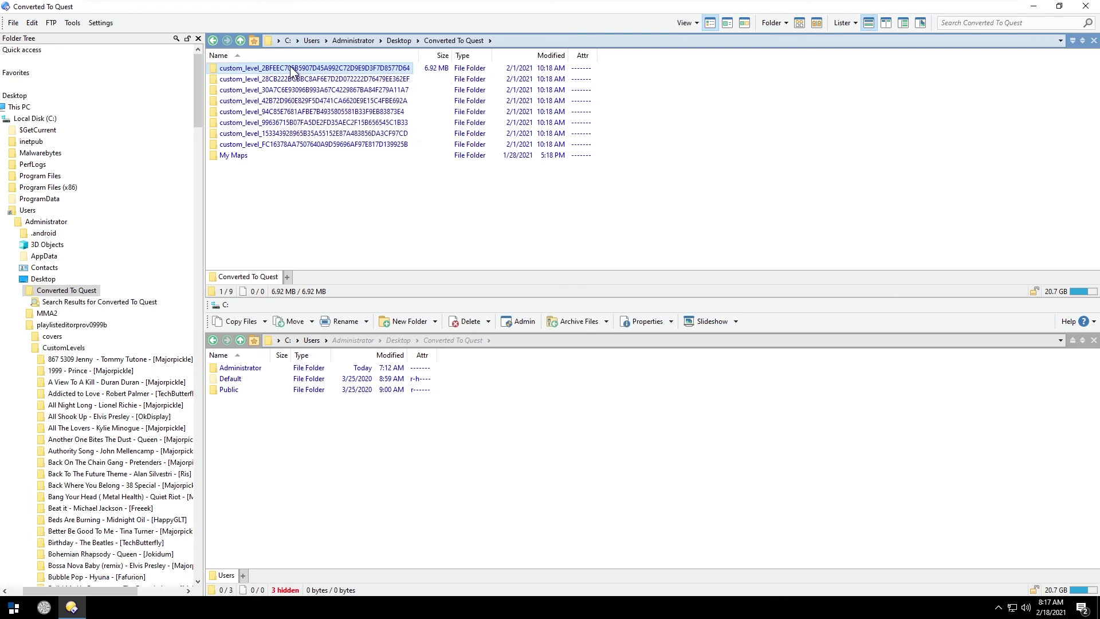
pyautogui.click(293, 68)
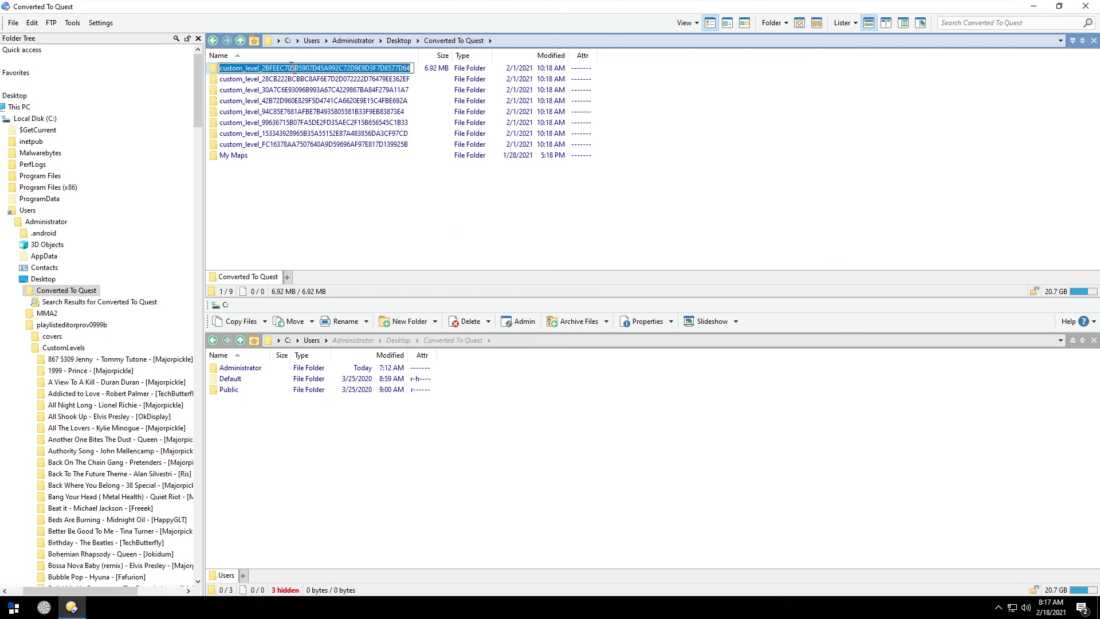
pyautogui.write('shane')
pyautogui.press('Return')
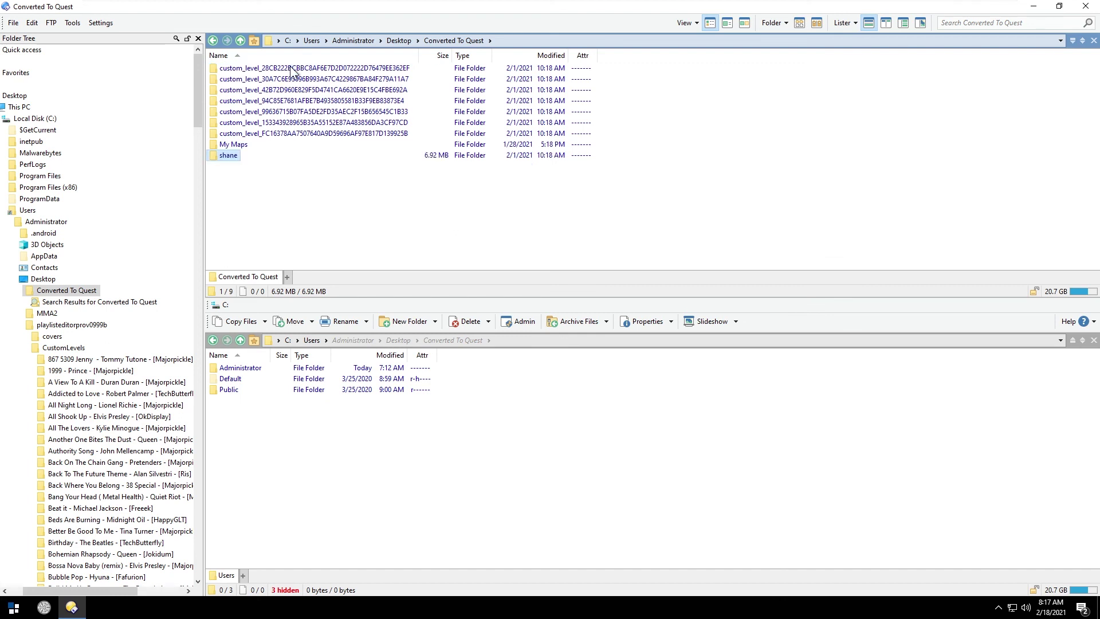
# Step: Try to rename the first remaining custom_level folder to the same first name and abandon the inline rename
pyautogui.press('Up')
pyautogui.press('Up')
pyautogui.press('Up')
pyautogui.press('Up')
pyautogui.press('Up')
pyautogui.press('Up')
pyautogui.press('Up')
pyautogui.press('Up')
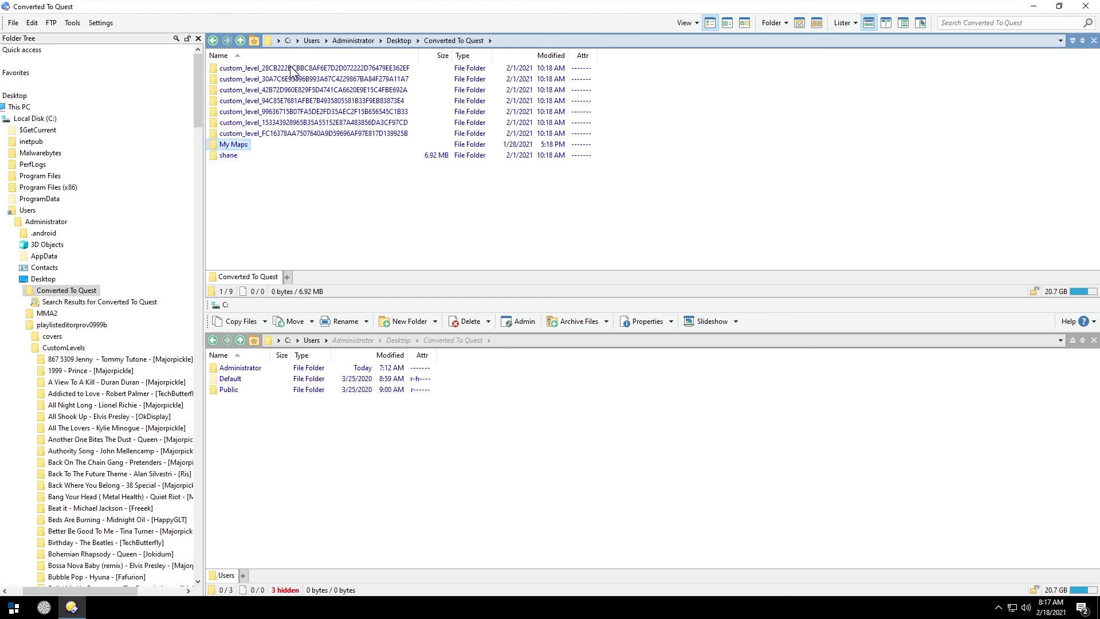
pyautogui.click(293, 68)
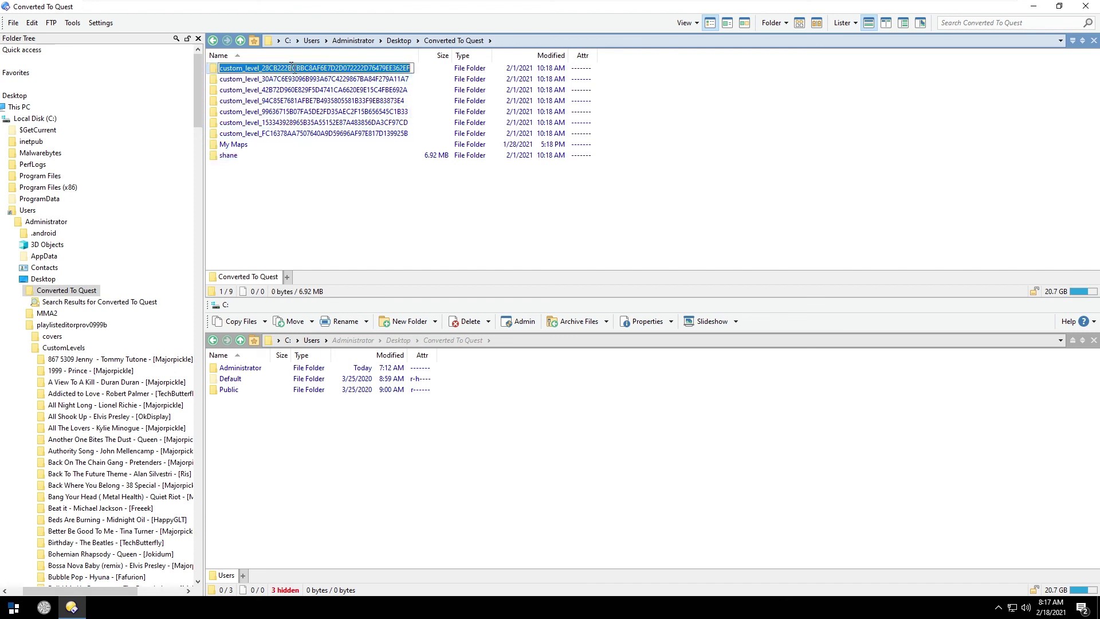
pyautogui.write('shane')
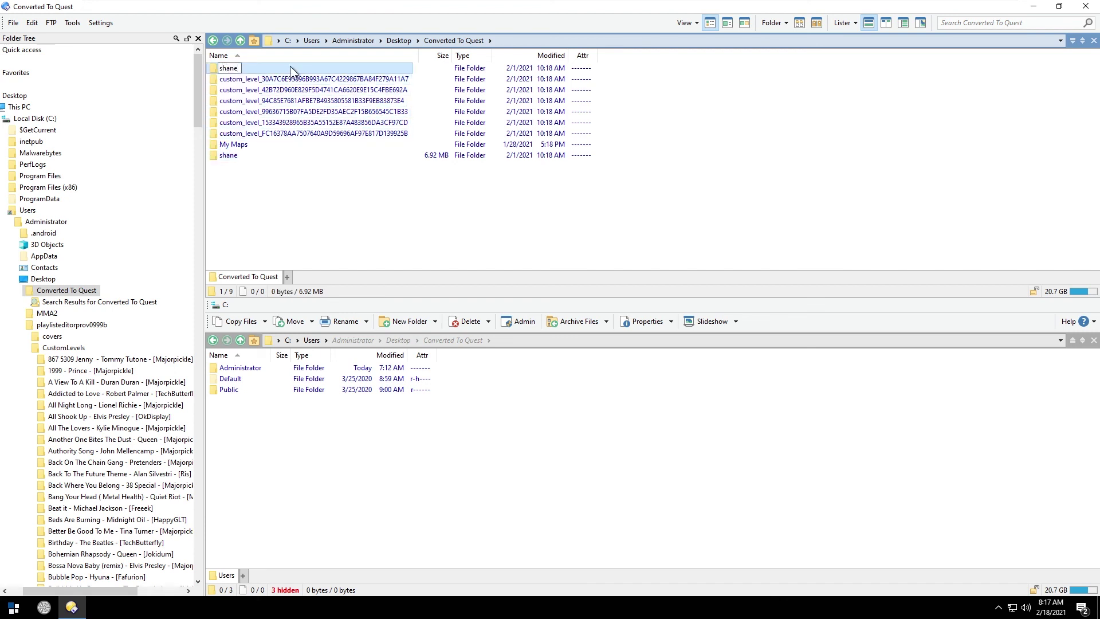
pyautogui.press('Return')
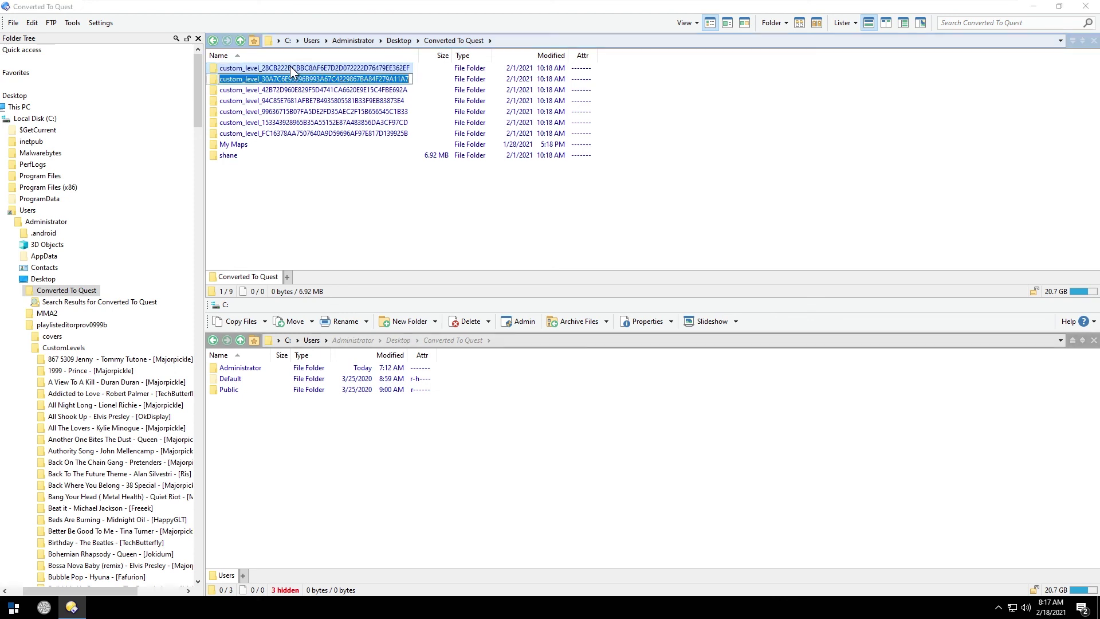
pyautogui.press('Escape')
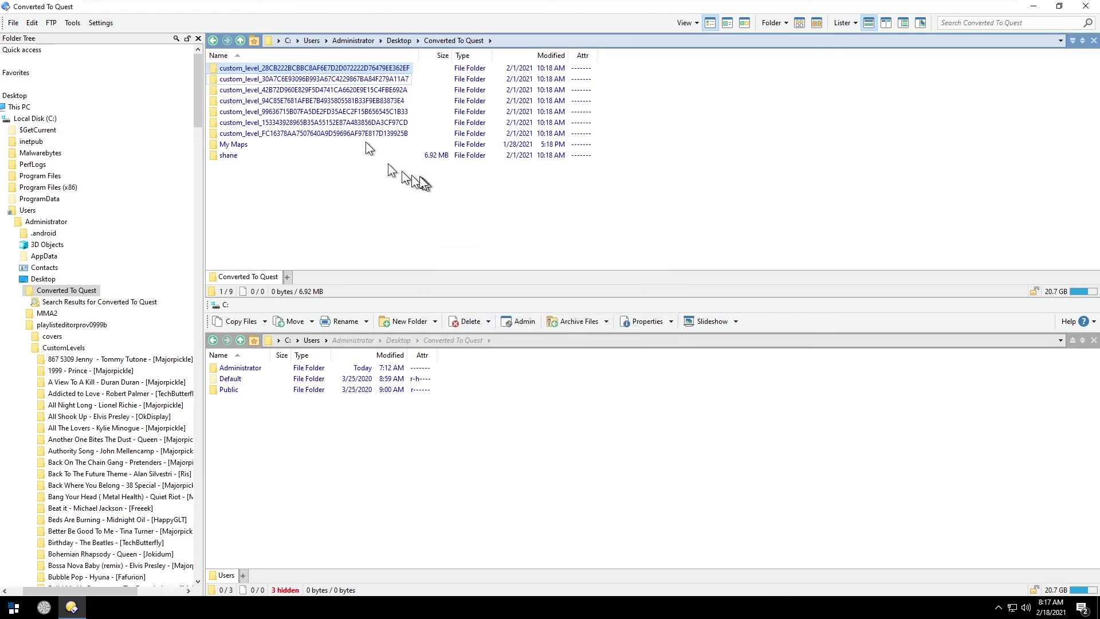
# Step: Rename the first four remaining custom_level folders in one inline run, using the same first name with the suffixes 2, 3, 4 and 5
pyautogui.click(325, 70)
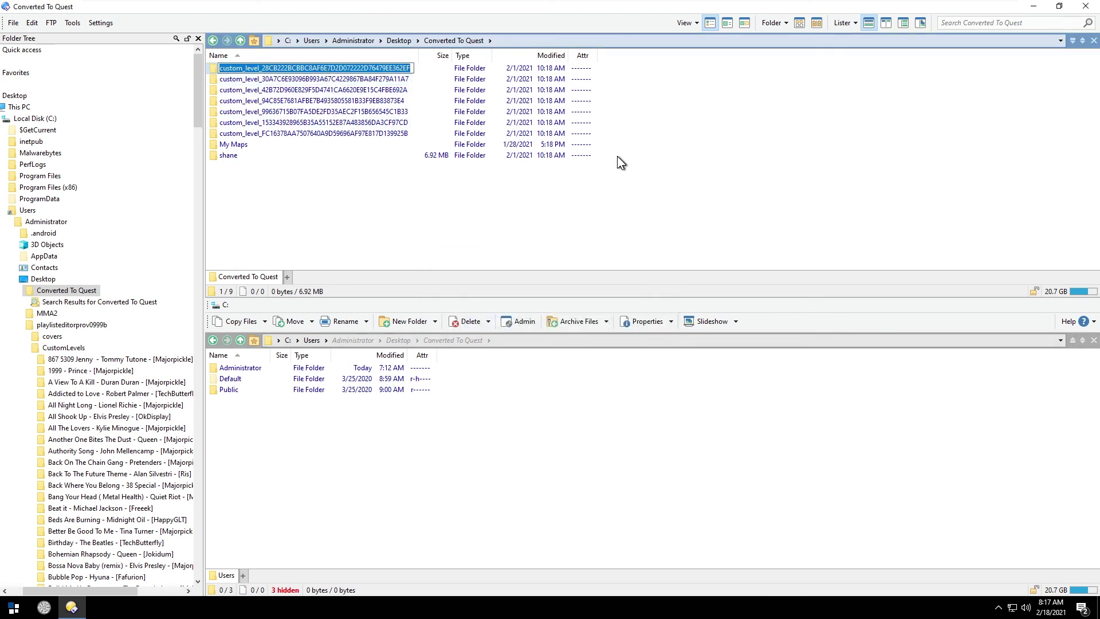
pyautogui.write('shane2')
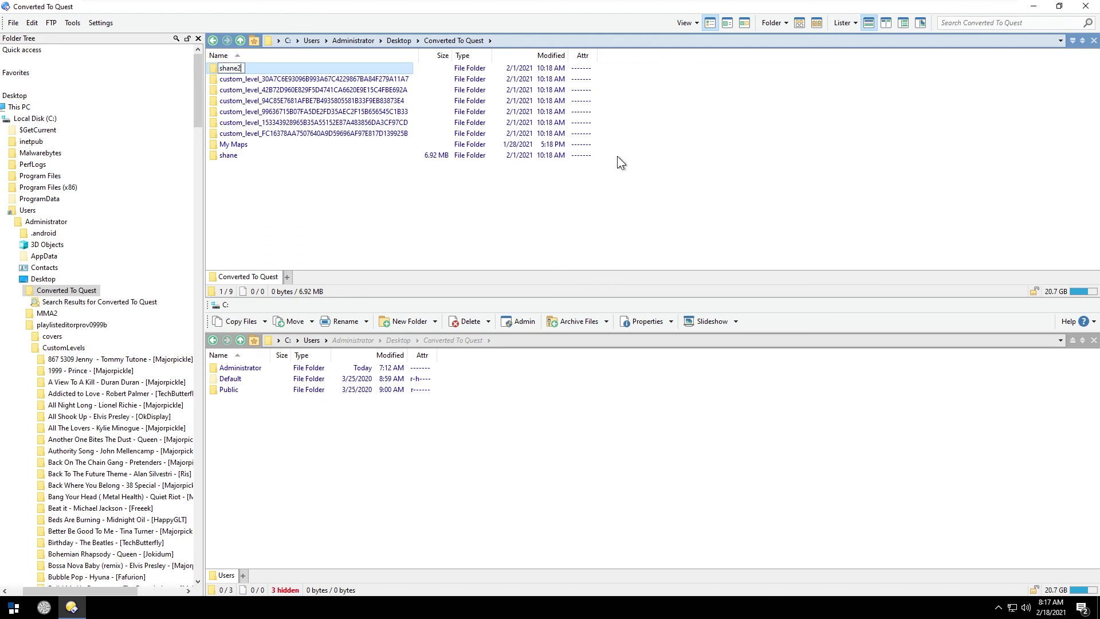
pyautogui.press('Down')
pyautogui.write('shane3')
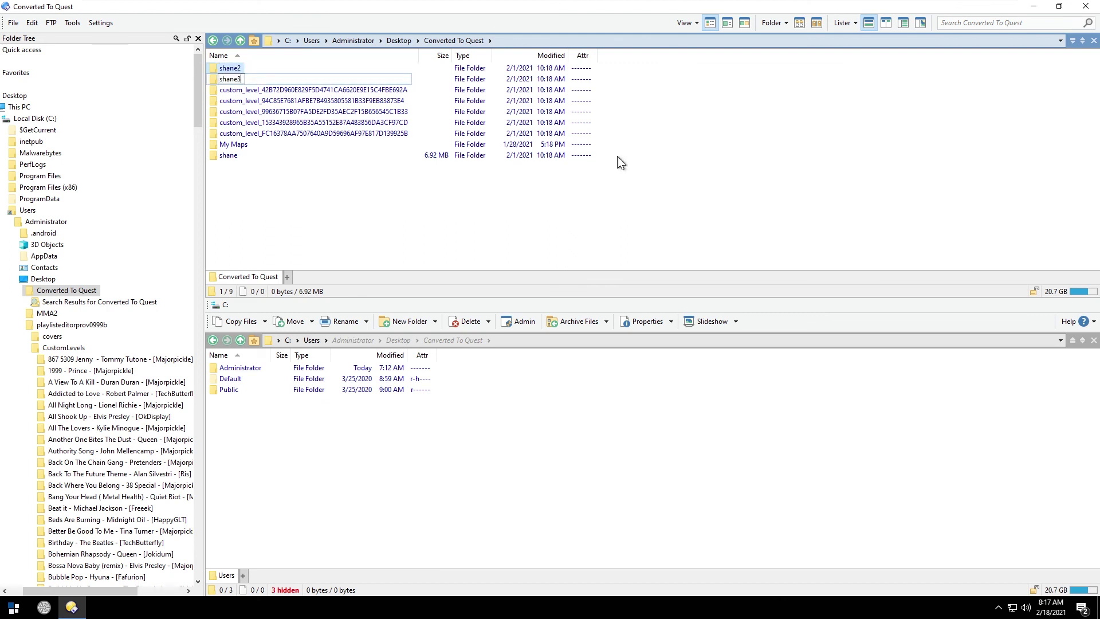
pyautogui.press('Down')
pyautogui.write('shane4')
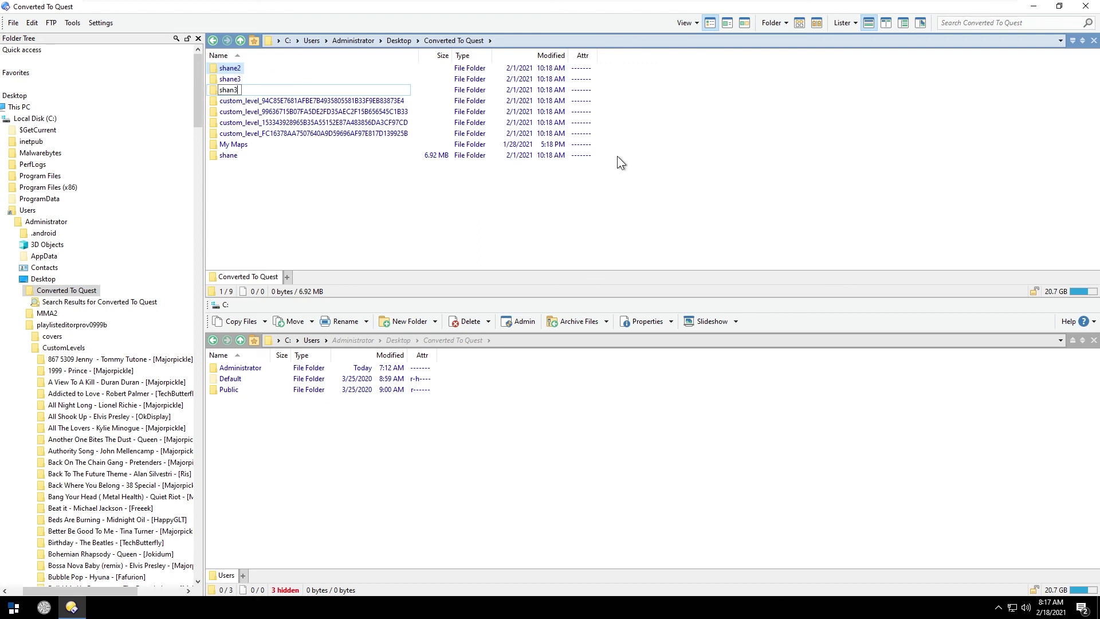
pyautogui.press('Down')
pyautogui.write('shane5')
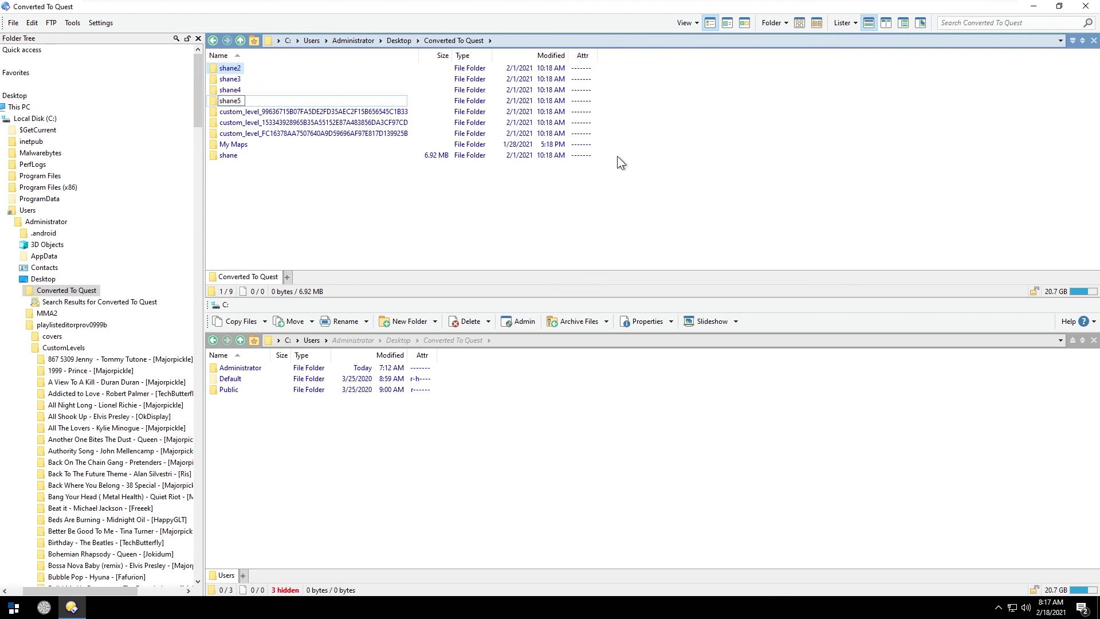
pyautogui.press('Return')
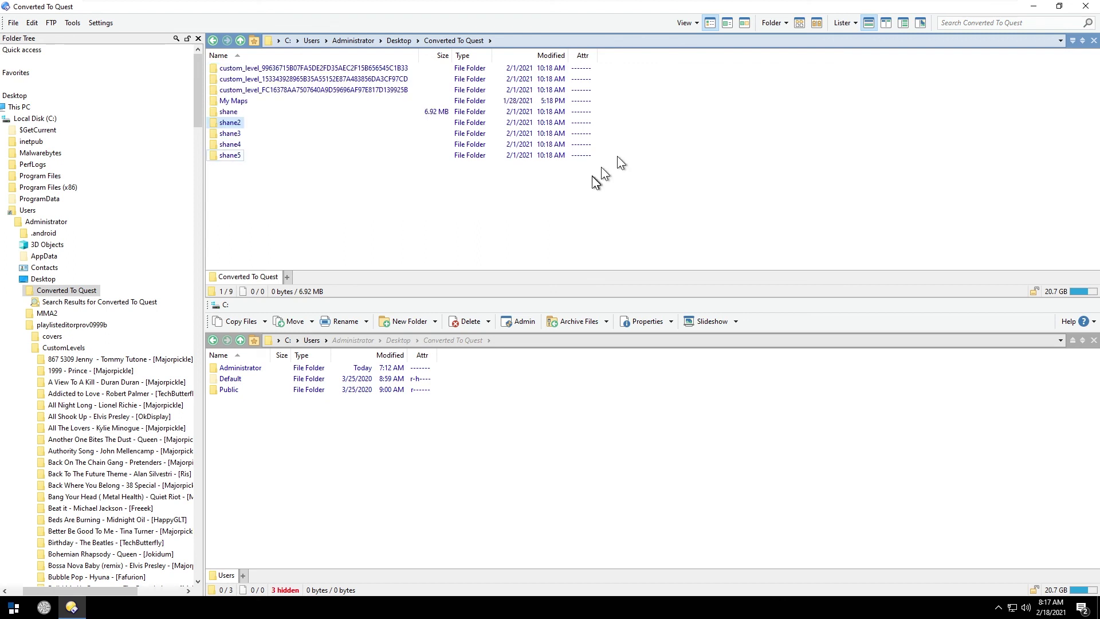
pyautogui.click(592, 212)
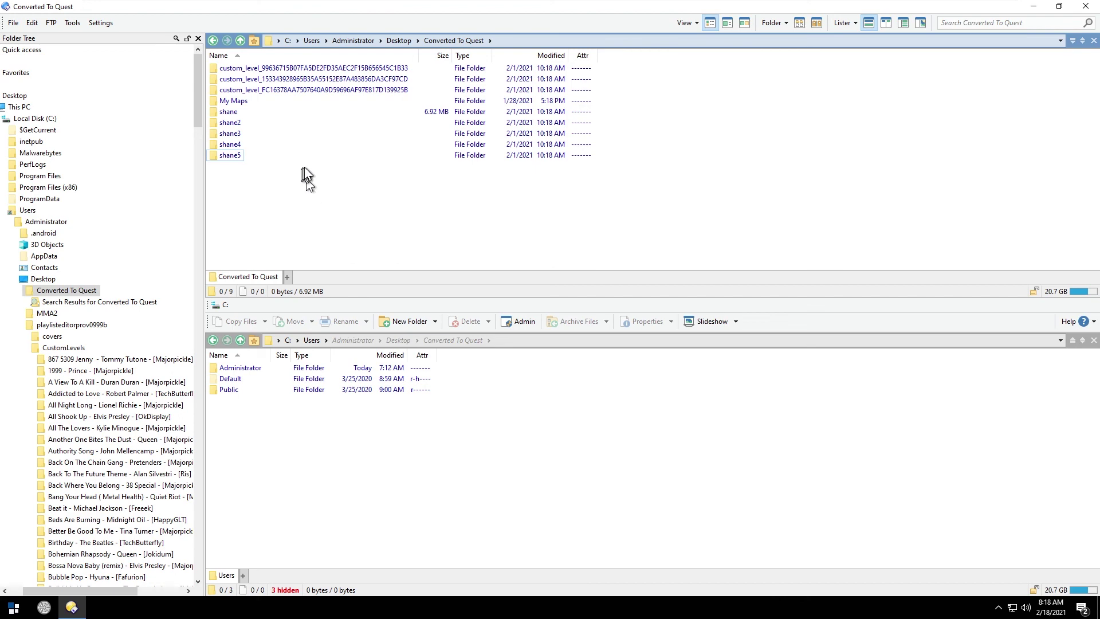
# Step: Open Converted To Quest in File Explorer, start renaming its first custom_level folder for comparison, cancel it and close the window
pyautogui.rightClick(397, 40)
pyautogui.click(408, 64)
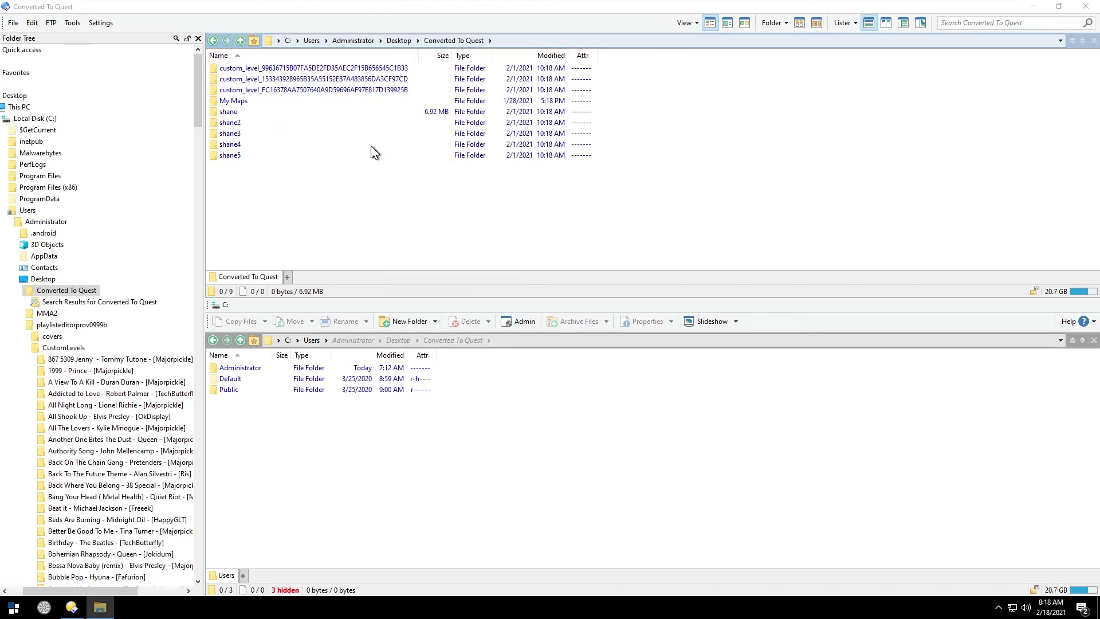
pyautogui.doubleClick(559, 185)
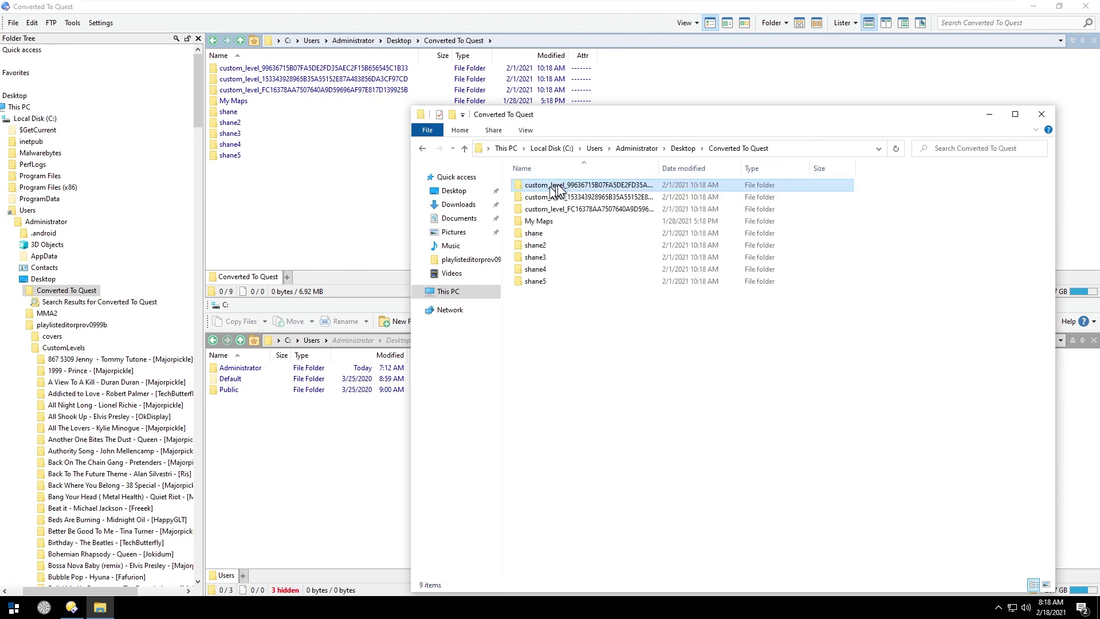
pyautogui.press('F2')
pyautogui.write('shane')
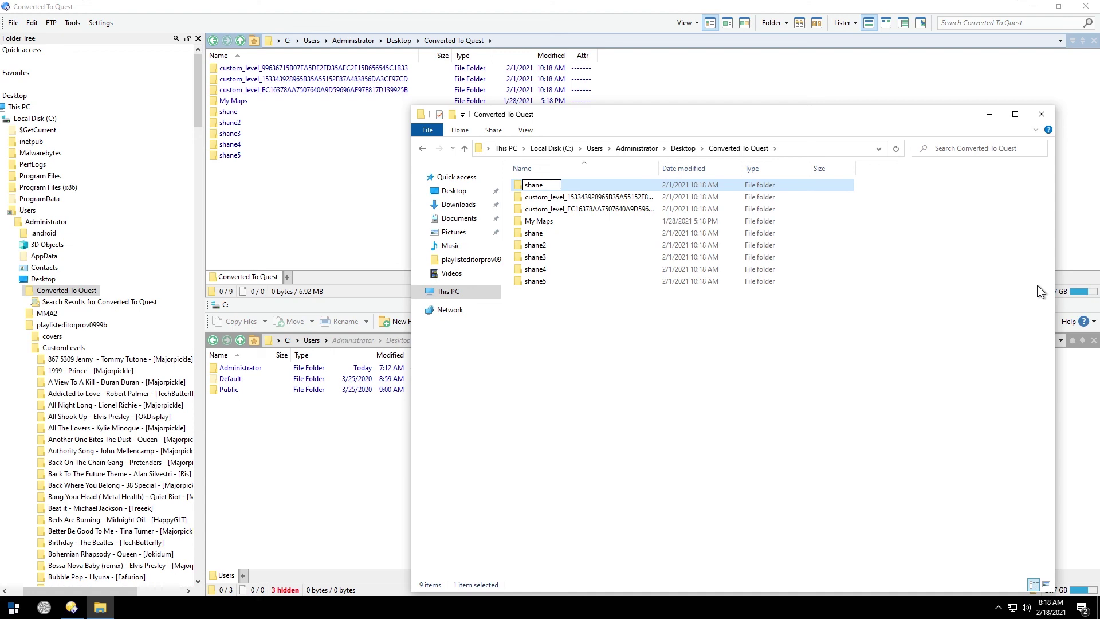
pyautogui.press('Escape')
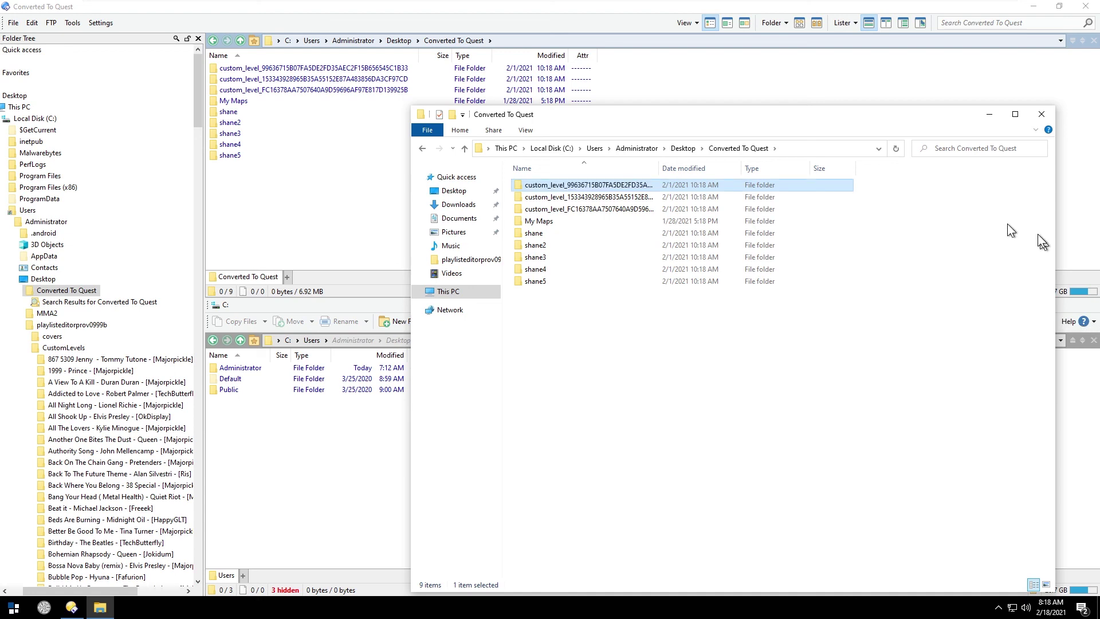
pyautogui.click(1040, 116)
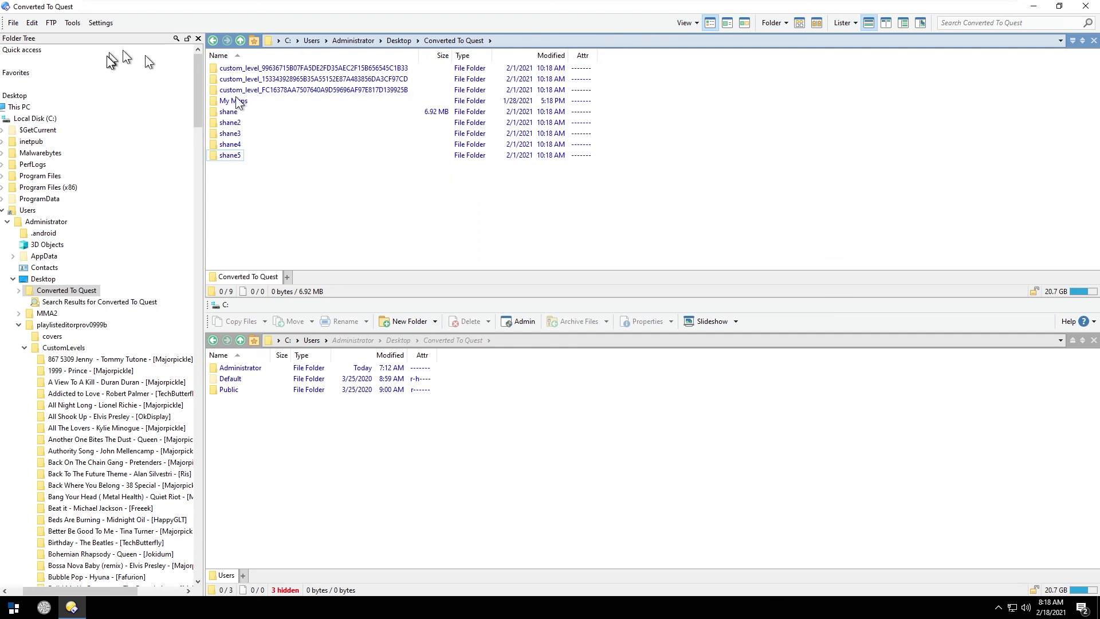
pyautogui.click(389, 429)
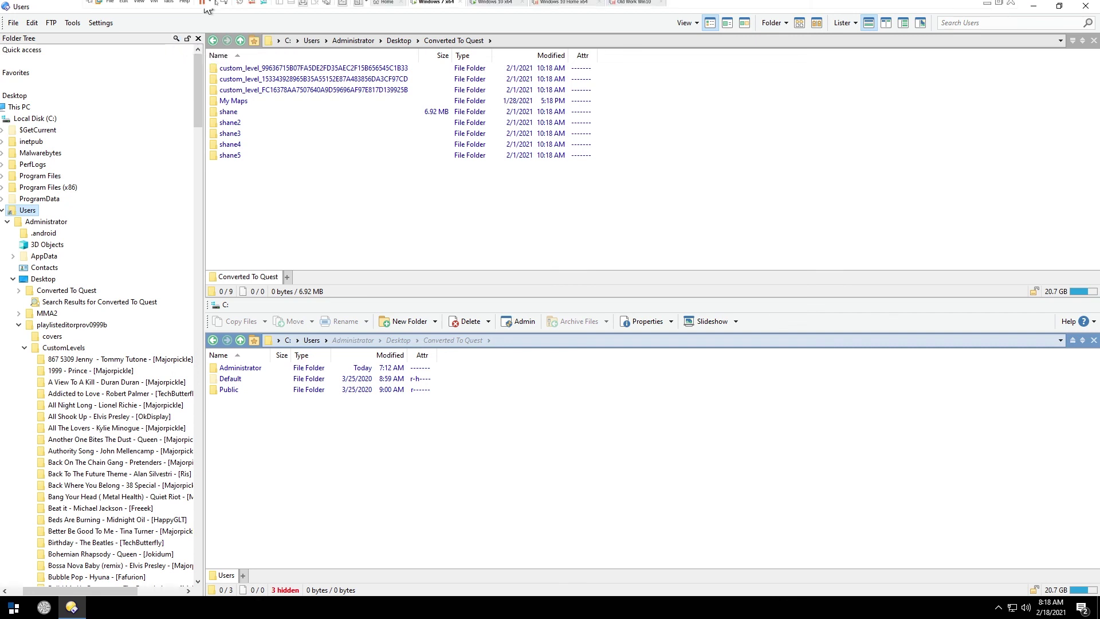
pyautogui.click(707, 192)
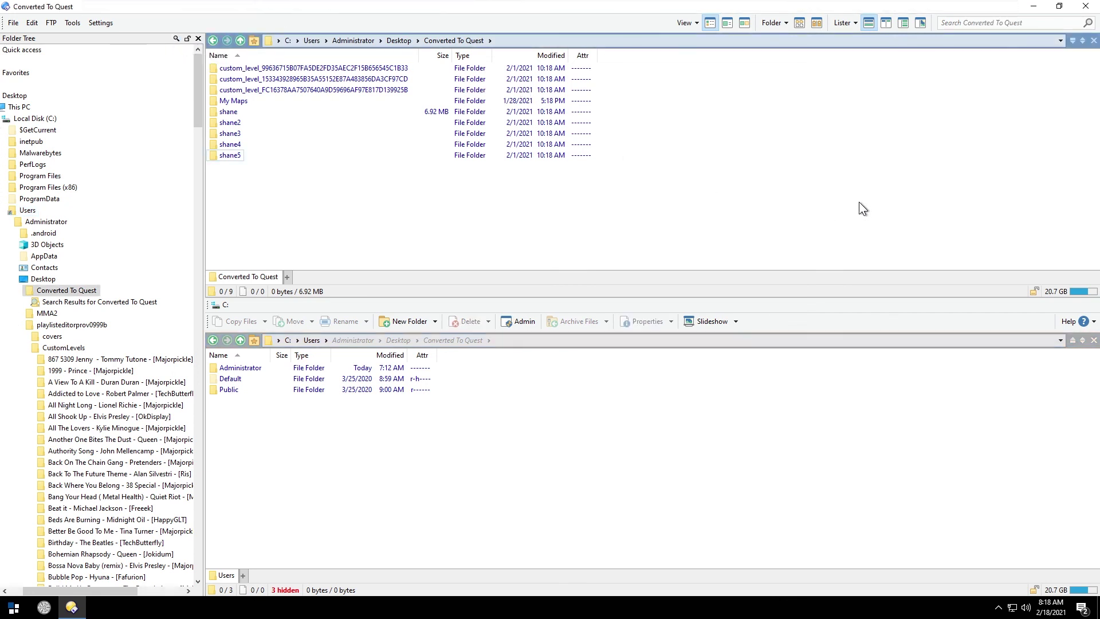